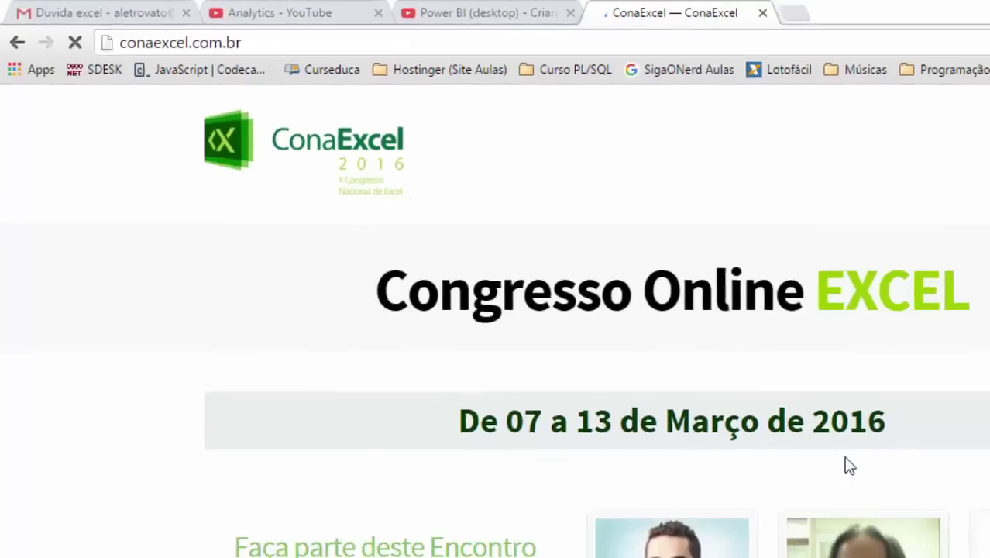
Scroll through the conaexcel.com.br congress page, then hide Chrome with Win+D to show the desktop
scroll(774, 402, "down", 1)
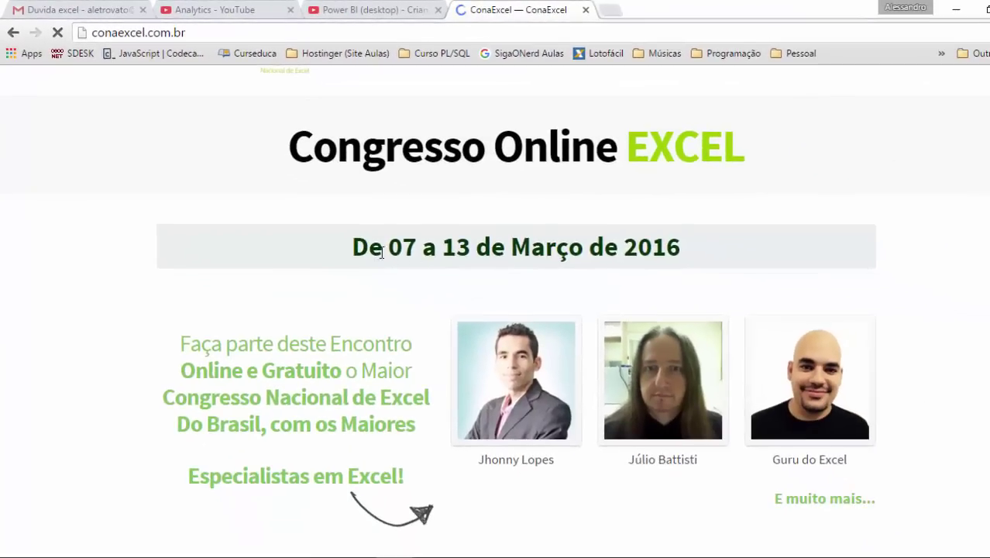
scroll(602, 255, "down", 1)
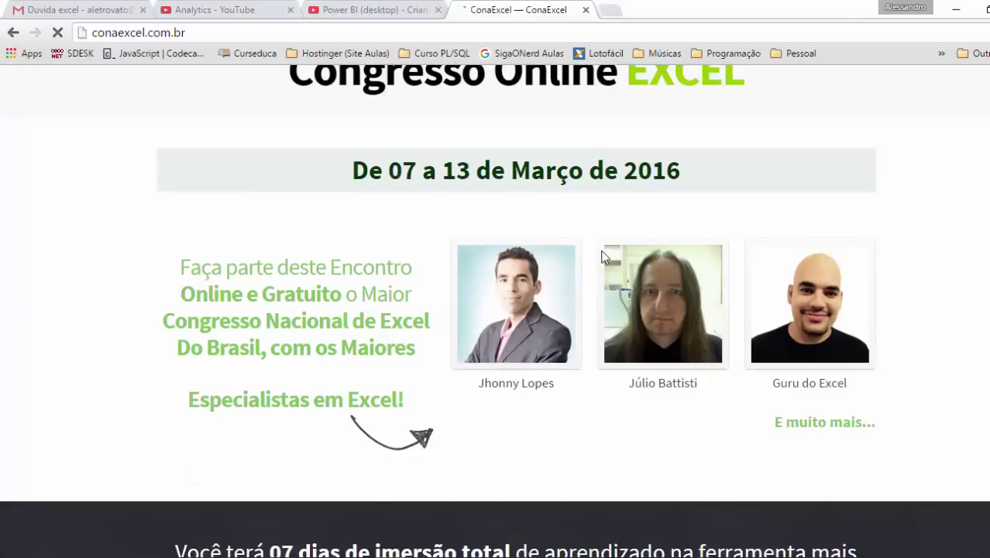
scroll(603, 256, "down", 4)
scroll(523, 291, "down", 2)
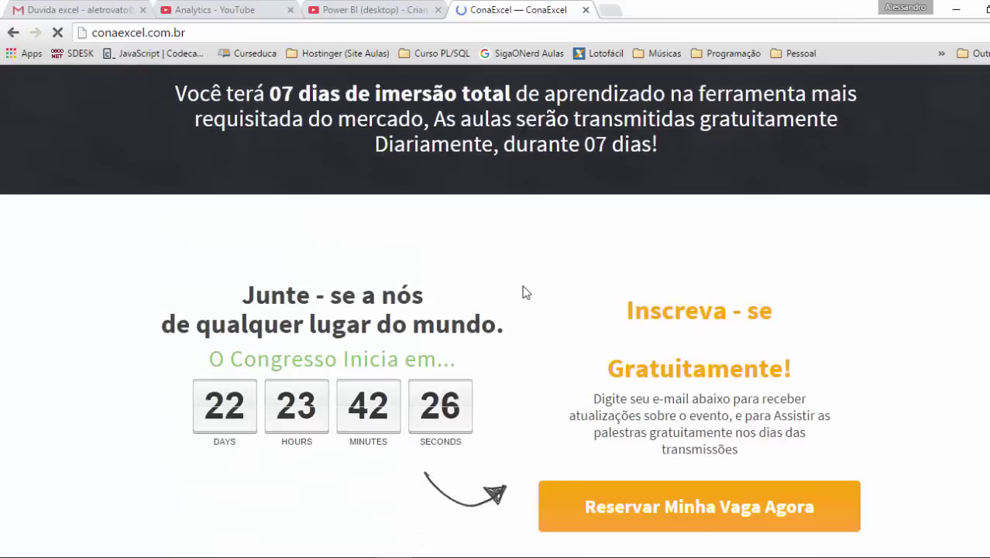
scroll(524, 291, "down", 1)
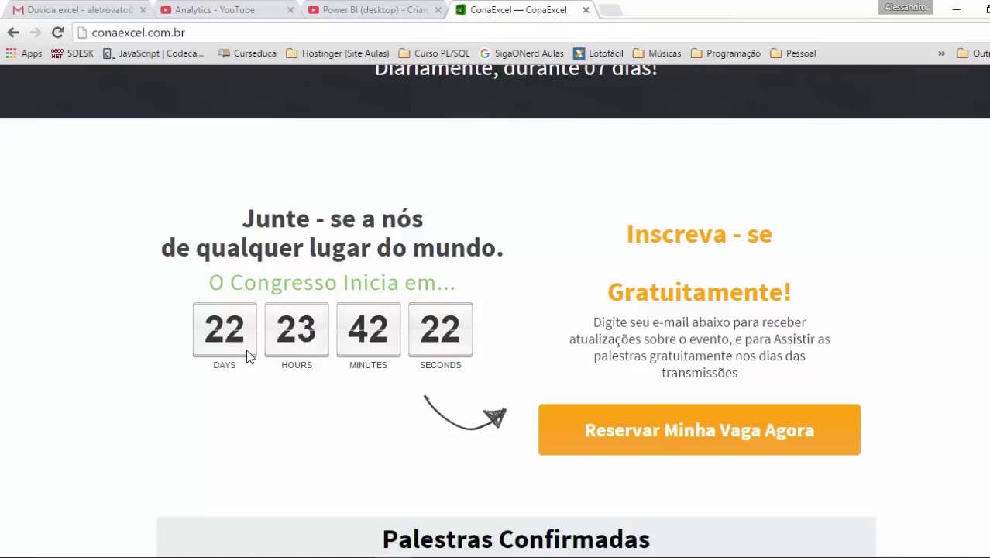
scroll(663, 287, "down", 1)
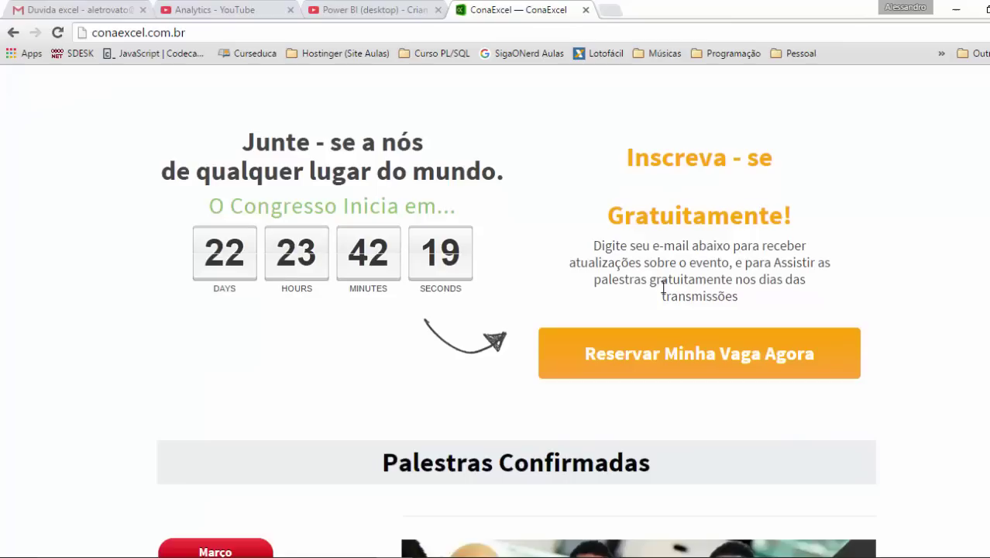
scroll(660, 271, "down", 2)
scroll(661, 269, "down", 3)
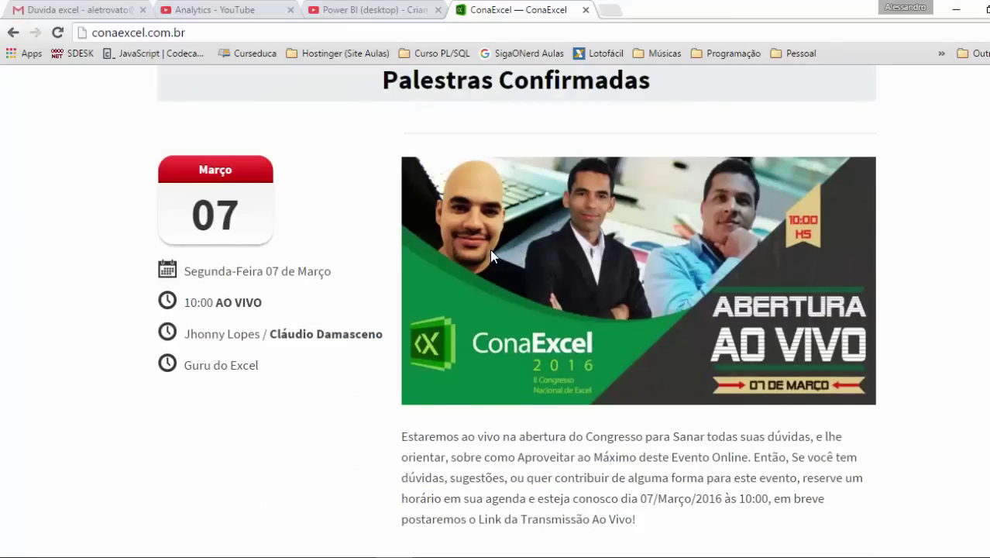
scroll(697, 219, "down", 4)
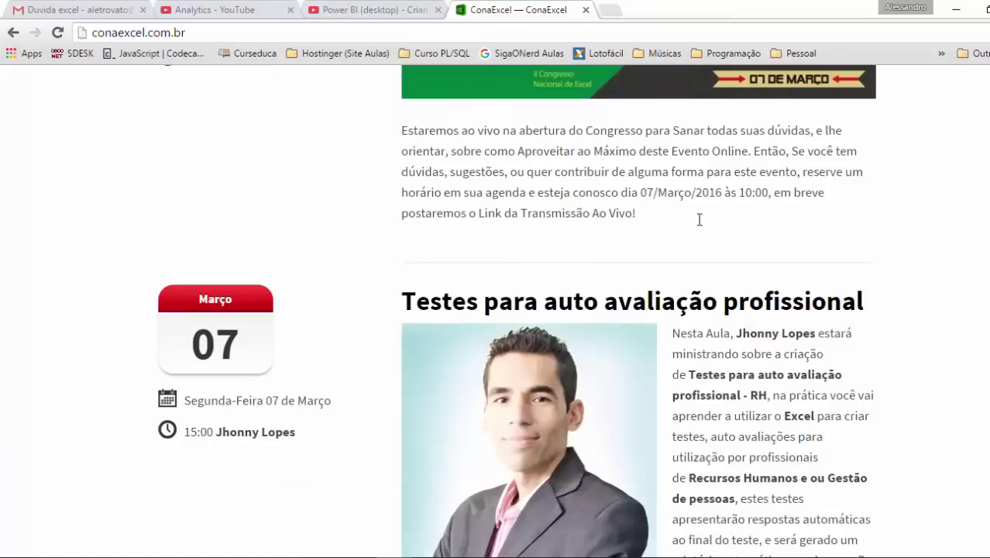
scroll(699, 224, "down", 2)
scroll(699, 224, "down", 1)
scroll(697, 219, "down", 3)
scroll(697, 219, "down", 6)
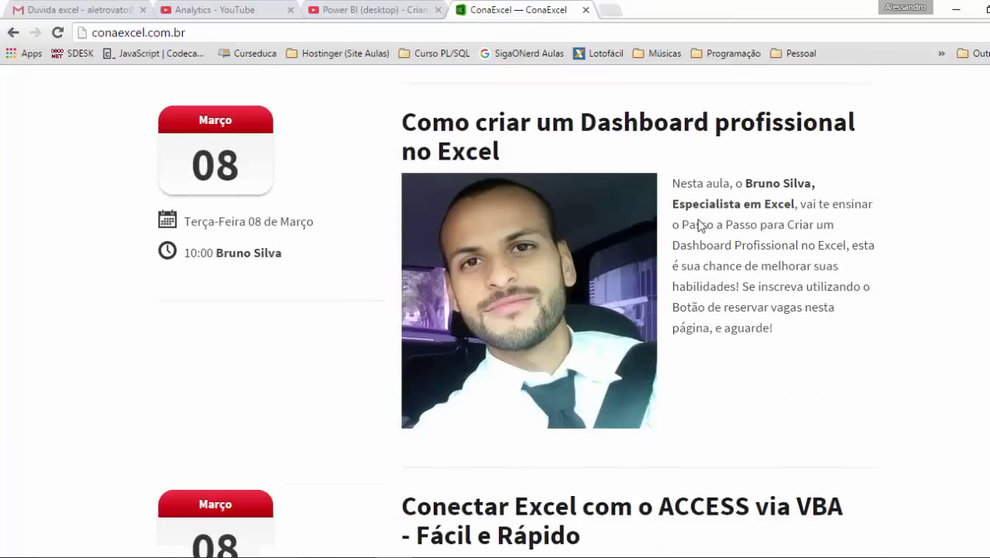
scroll(697, 219, "down", 1)
scroll(699, 219, "down", 5)
scroll(699, 219, "down", 3)
scroll(699, 219, "down", 4)
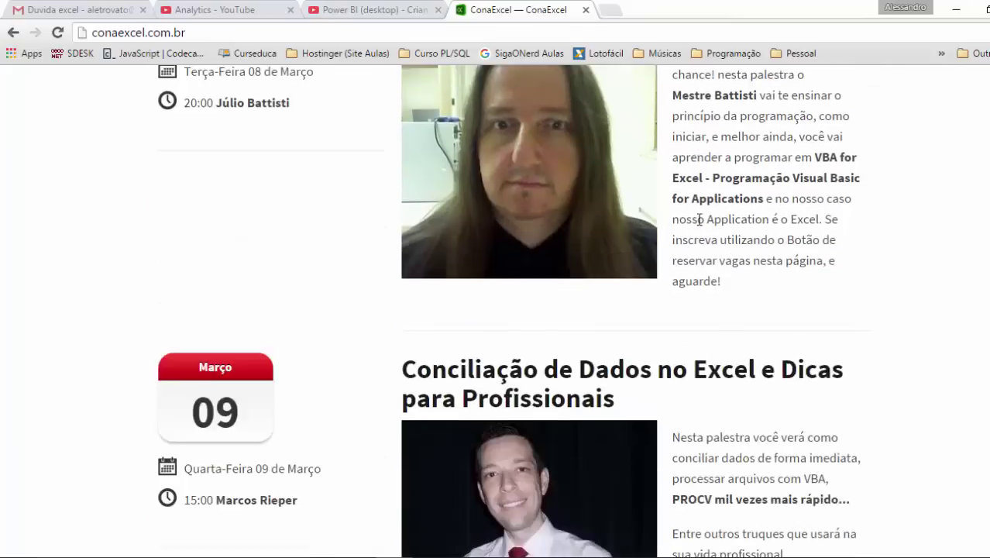
scroll(699, 220, "down", 1)
scroll(697, 220, "down", 3)
scroll(697, 219, "down", 3)
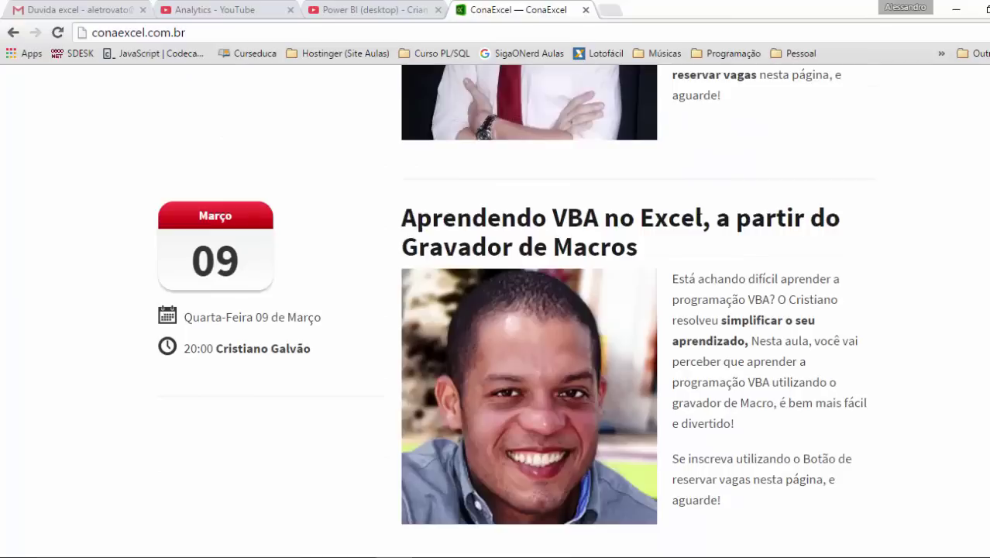
scroll(698, 226, "down", 2)
scroll(699, 225, "down", 2)
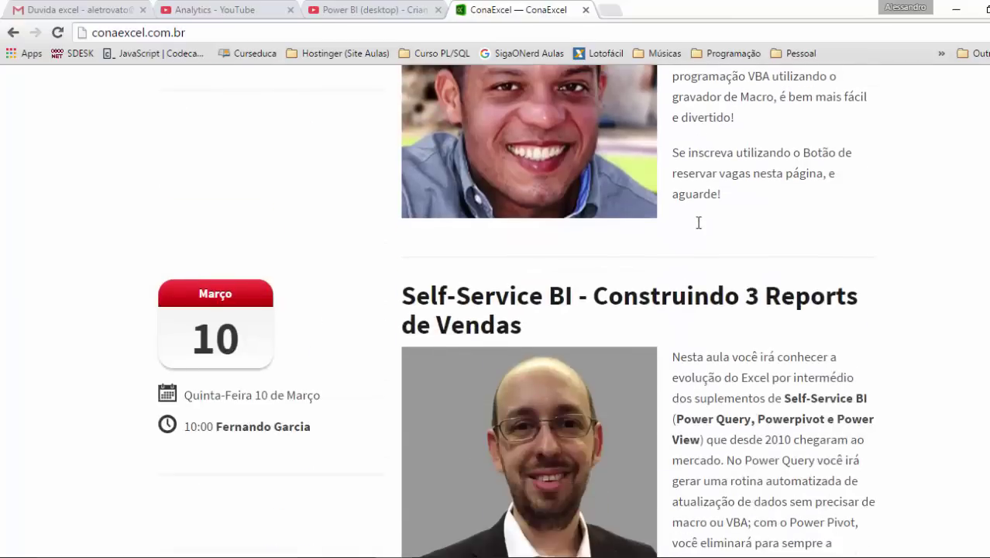
scroll(700, 227, "down", 2)
scroll(699, 227, "down", 4)
scroll(699, 225, "down", 2)
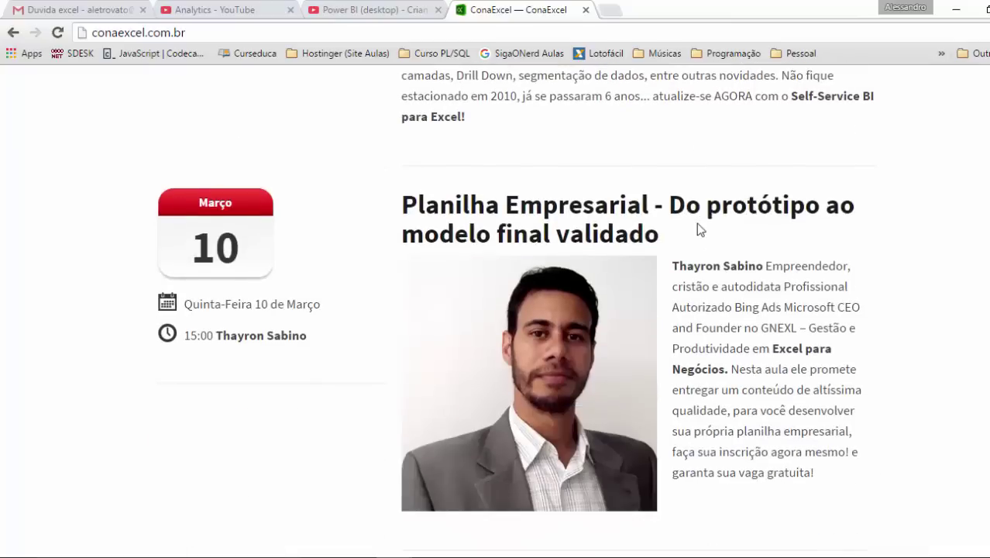
scroll(699, 224, "down", 1)
scroll(698, 224, "down", 3)
scroll(698, 223, "down", 2)
scroll(698, 223, "down", 2)
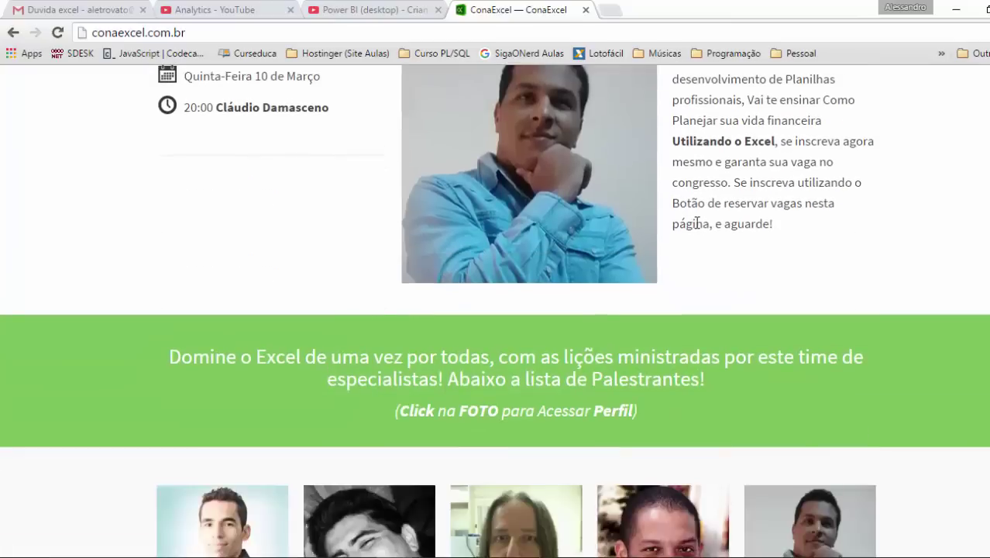
scroll(698, 224, "down", 3)
scroll(696, 225, "down", 1)
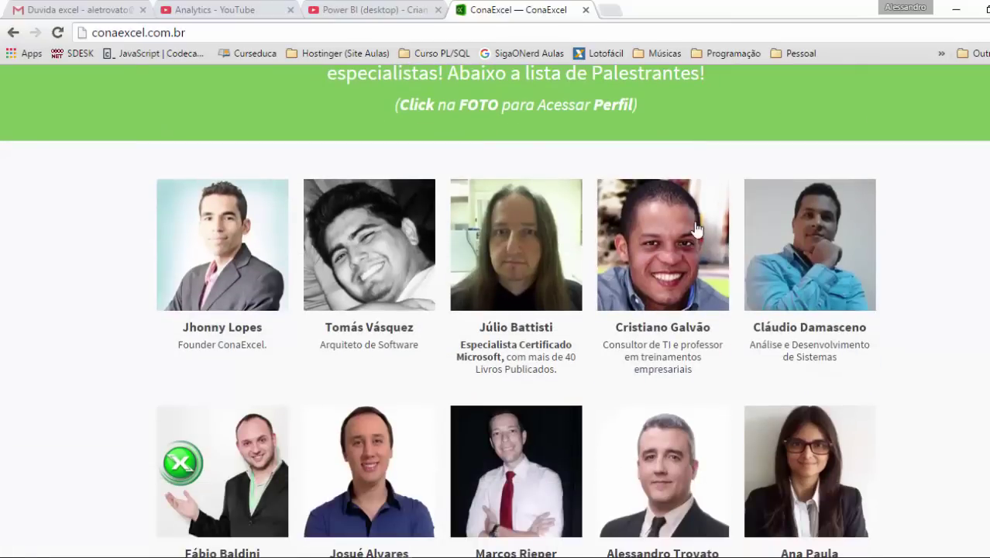
scroll(695, 224, "down", 1)
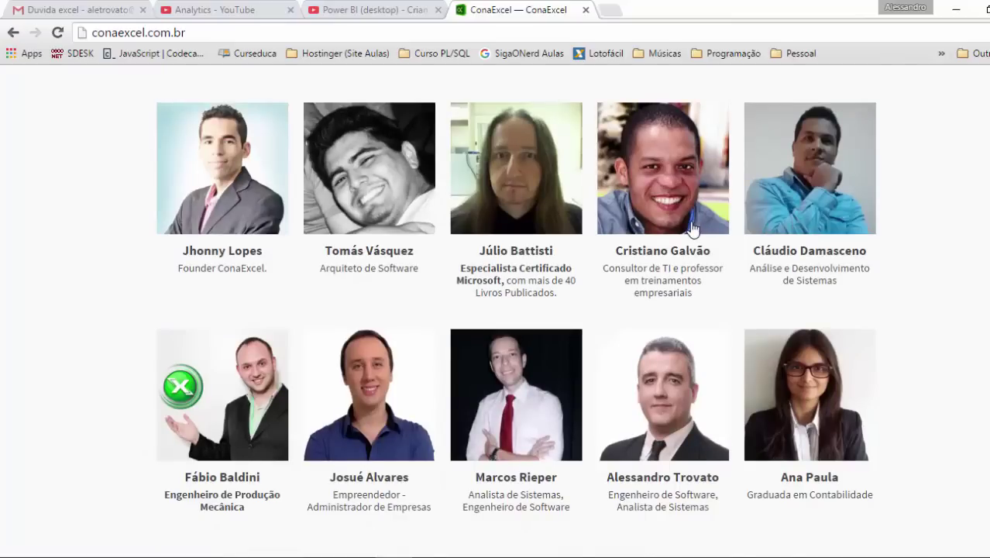
scroll(692, 227, "down", 3)
scroll(692, 227, "down", 3)
scroll(692, 227, "down", 1)
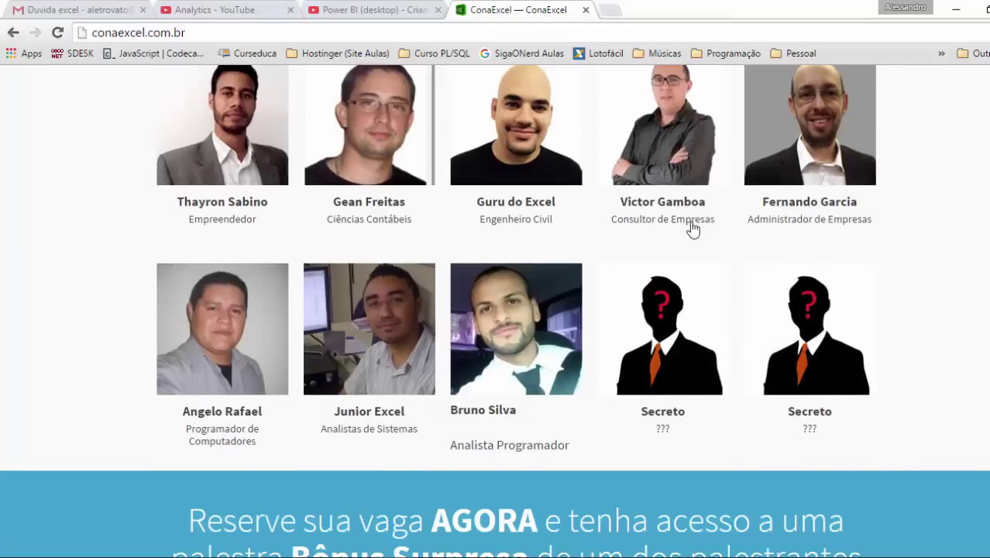
scroll(693, 229, "up", 1)
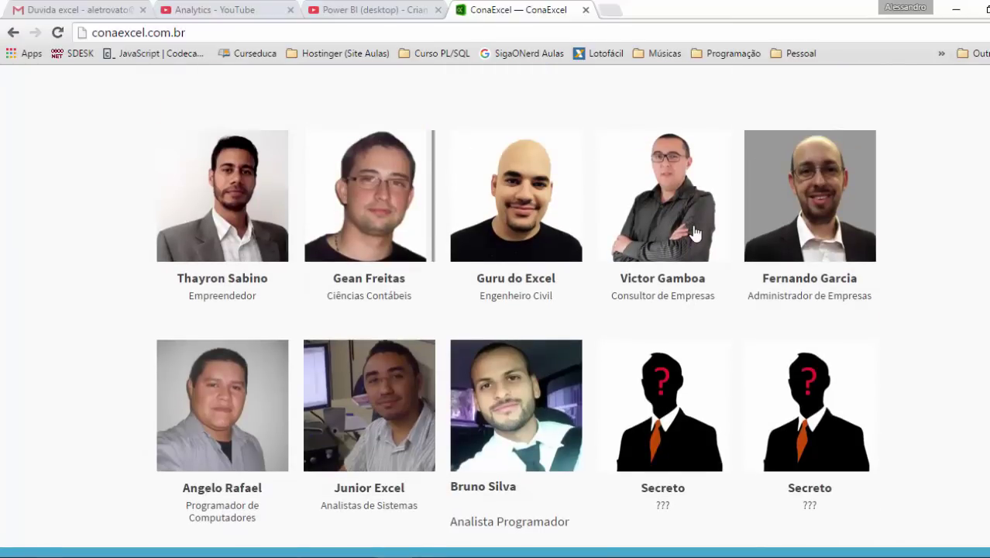
scroll(693, 229, "down", 5)
scroll(694, 228, "down", 5)
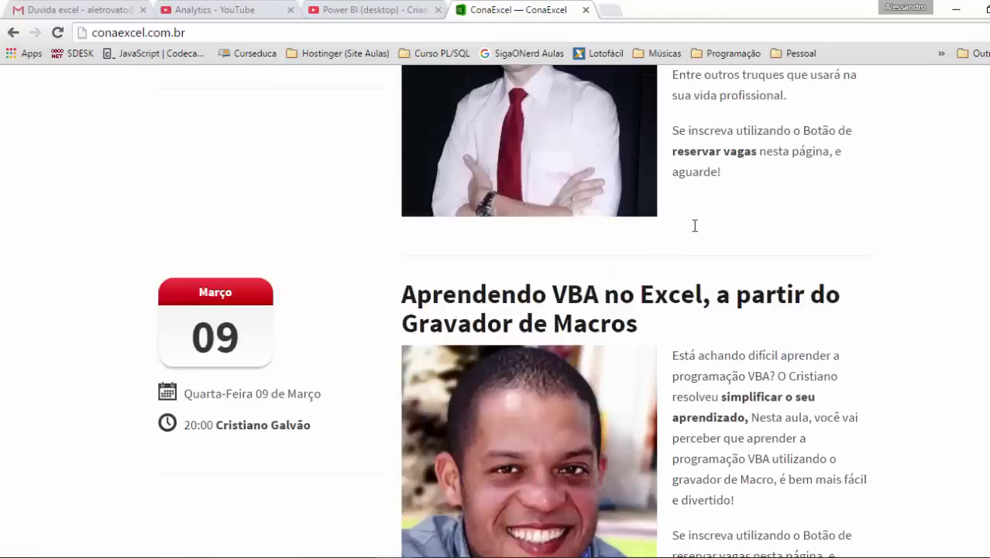
scroll(695, 231, "down", 5)
scroll(694, 228, "down", 8)
scroll(689, 225, "down", 9)
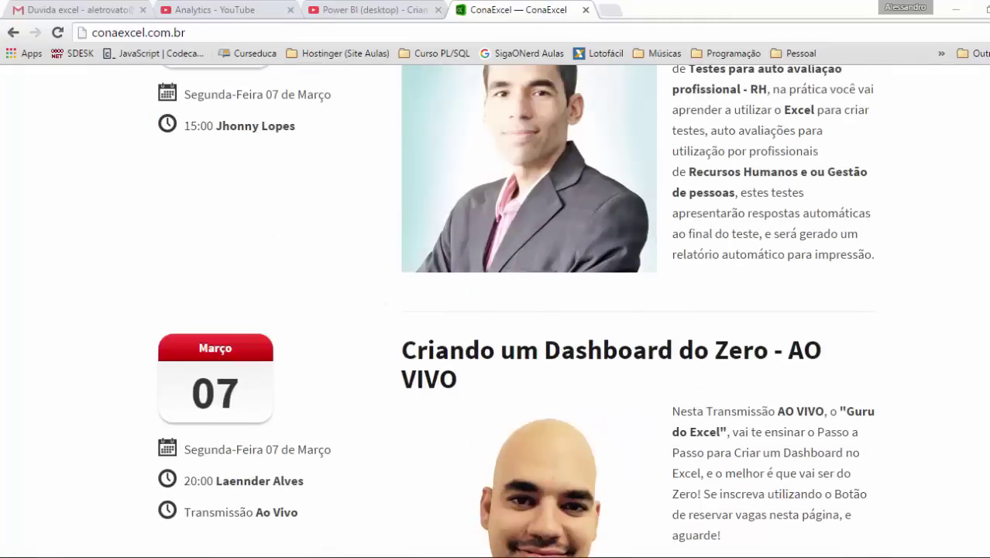
key("super+d")
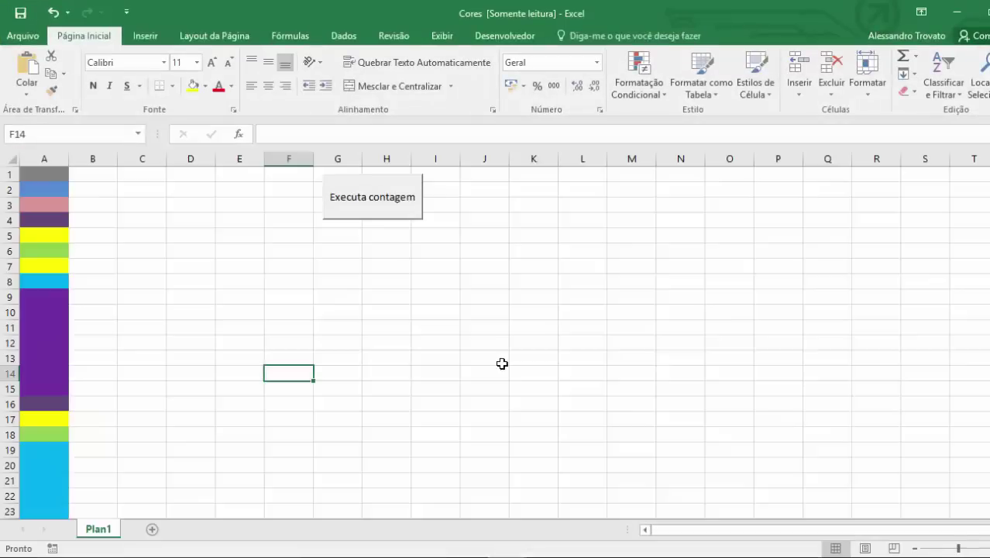
Collapse the ribbon and refill cell A9 with a dark grey theme colour instead of purple
left_click(501, 362)
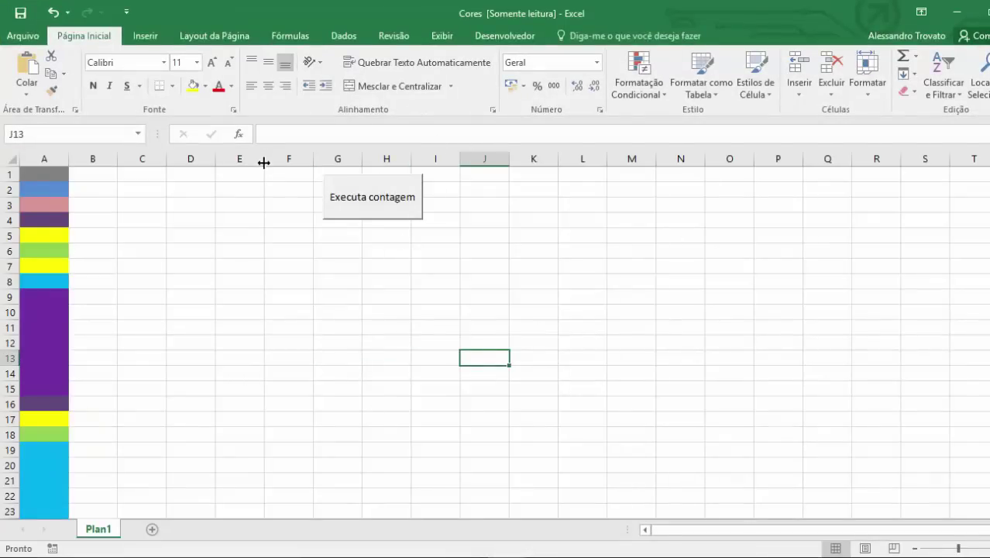
key("ctrl+F1")
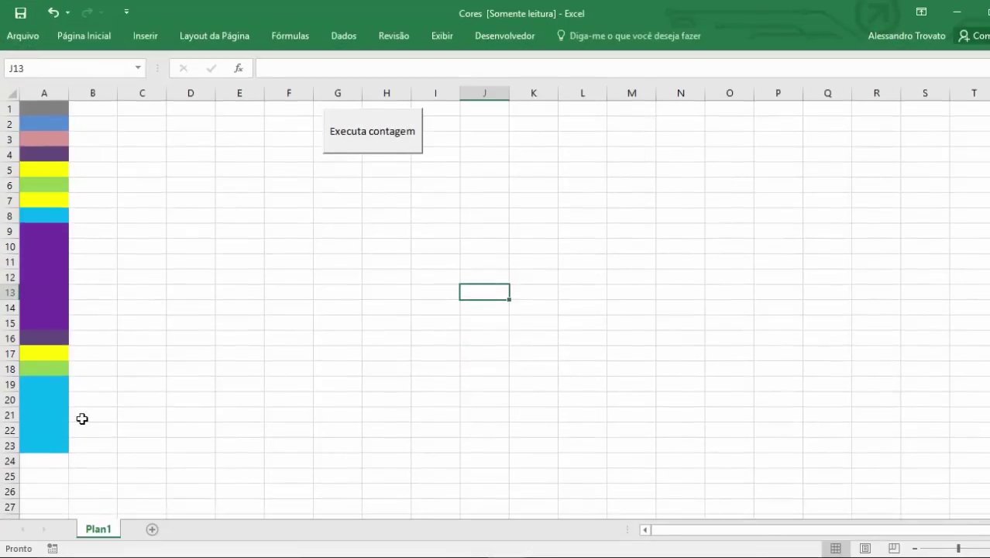
left_click(69, 256)
left_click(54, 229)
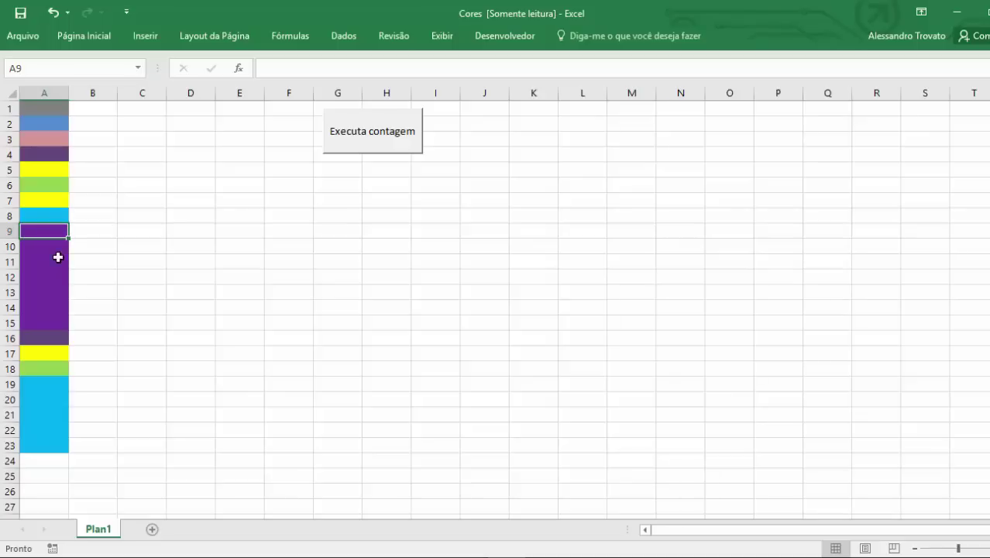
left_click(83, 36)
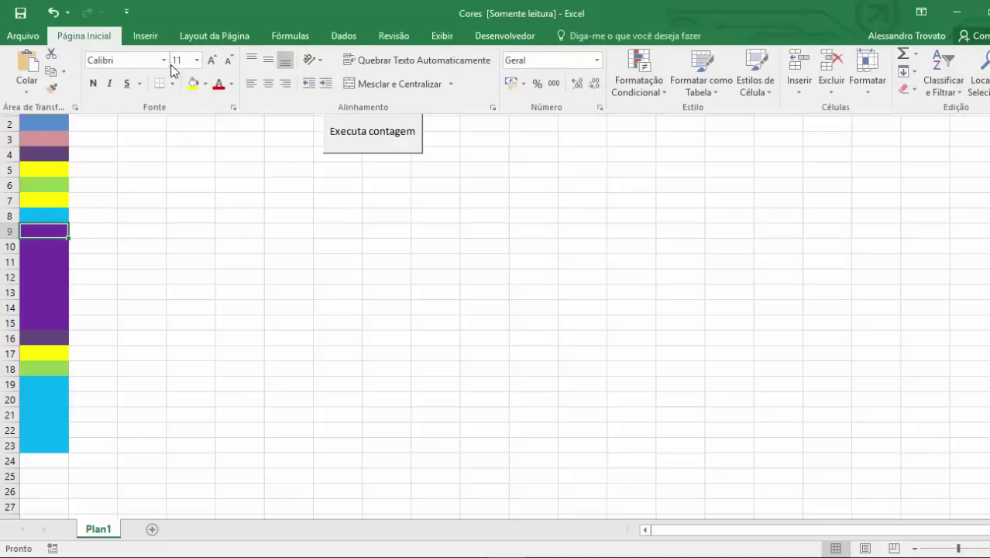
left_click(205, 87)
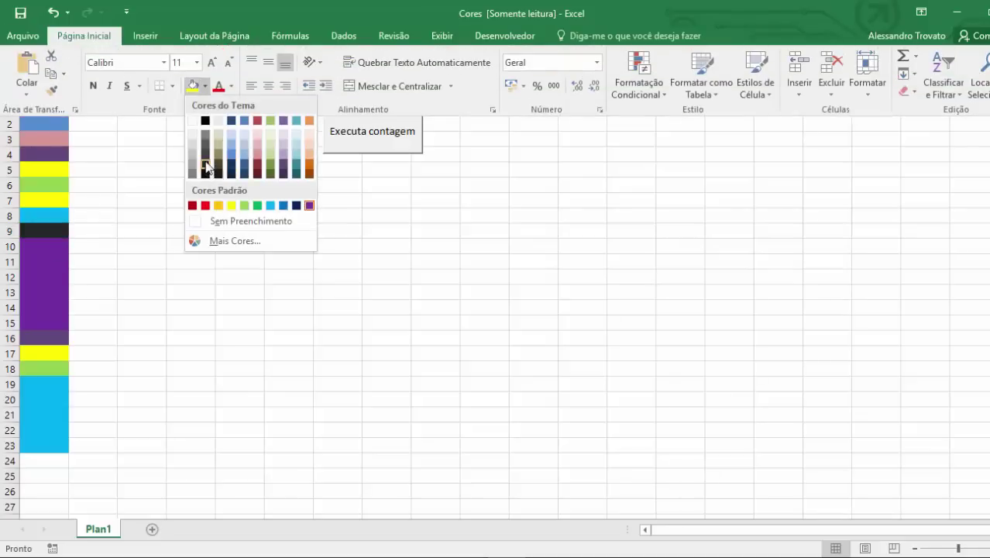
left_click(206, 155)
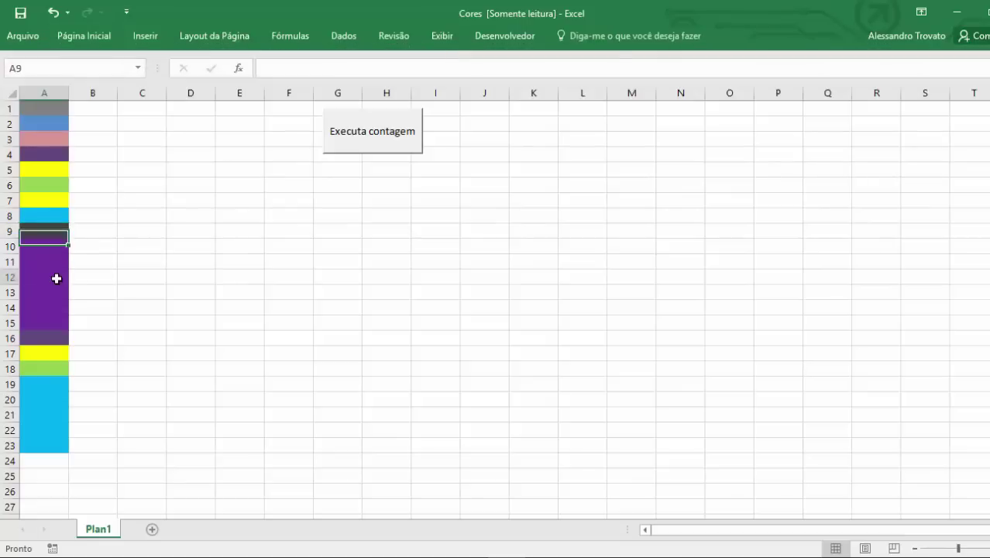
left_click(55, 276)
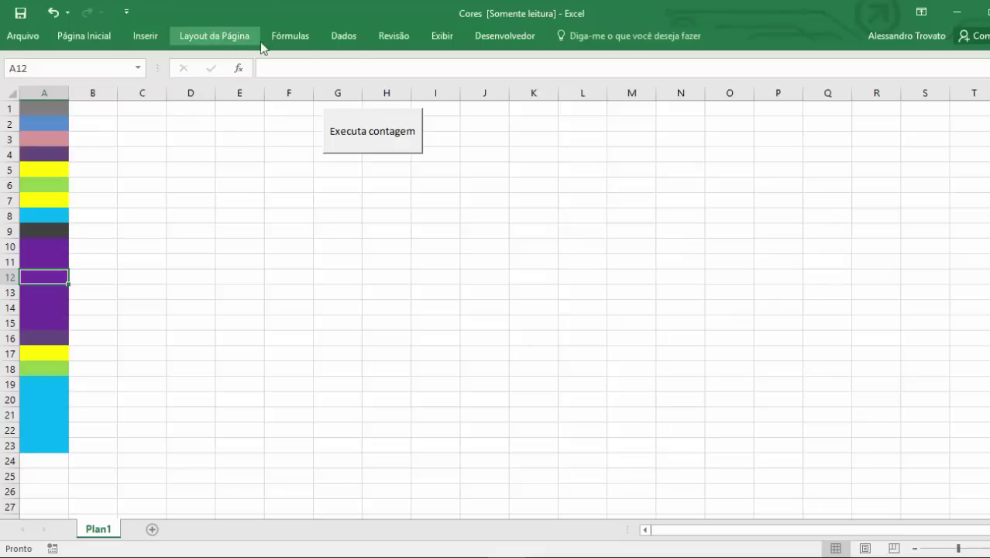
left_click(379, 133)
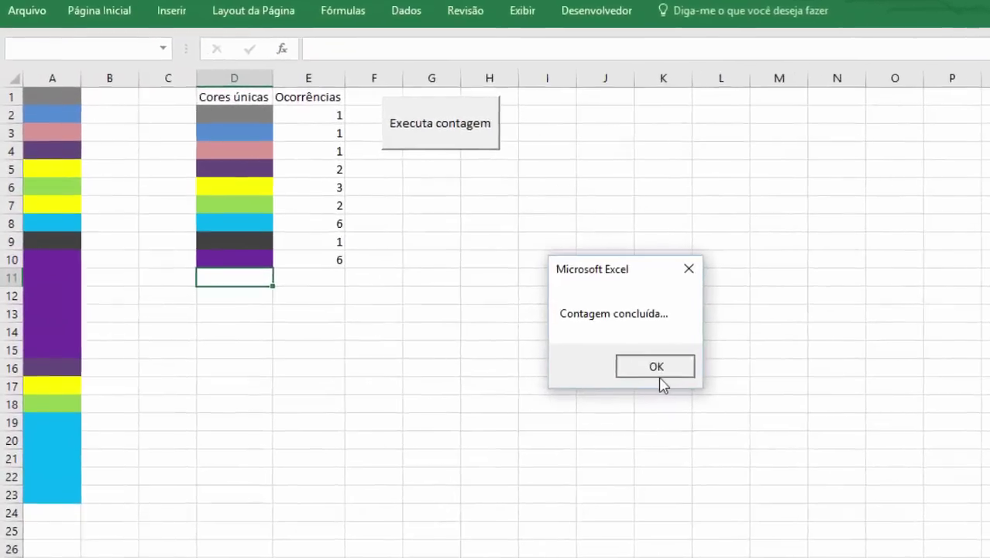
left_click(553, 334)
left_click_drag(237, 106, 278, 271)
left_click(269, 147)
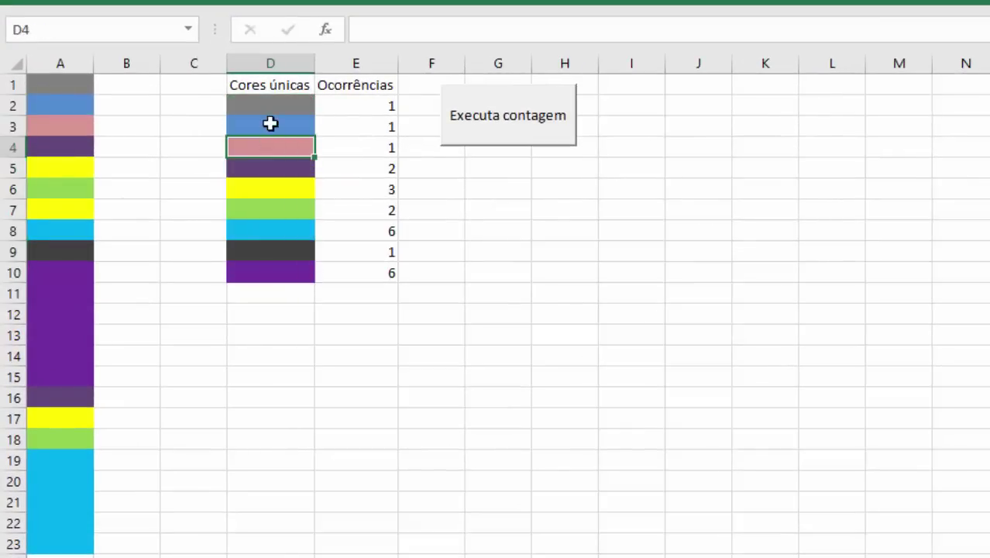
left_click_drag(269, 114, 274, 162)
left_click(270, 121)
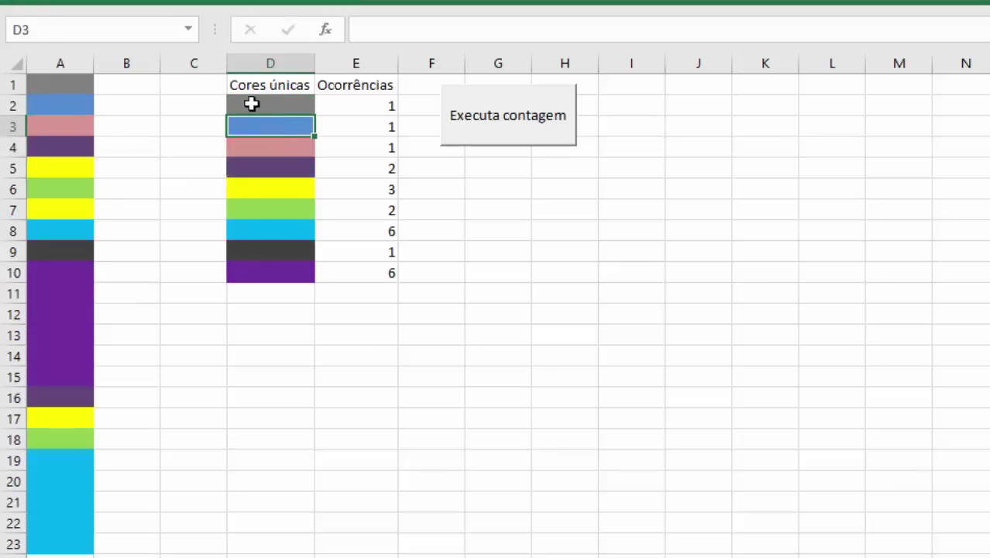
left_click(369, 109)
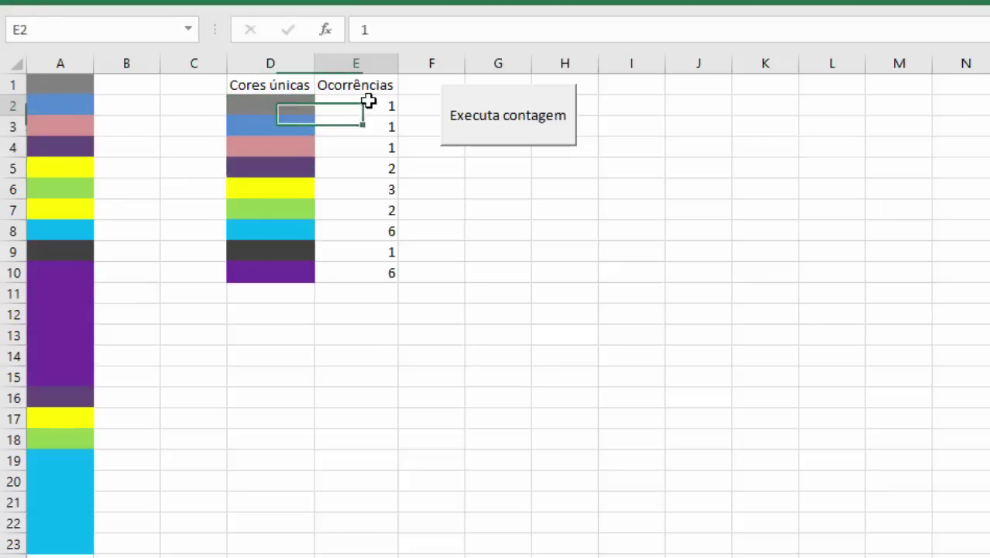
left_click(374, 130)
left_click(387, 148)
left_click(388, 170)
left_click(388, 189)
left_click(388, 210)
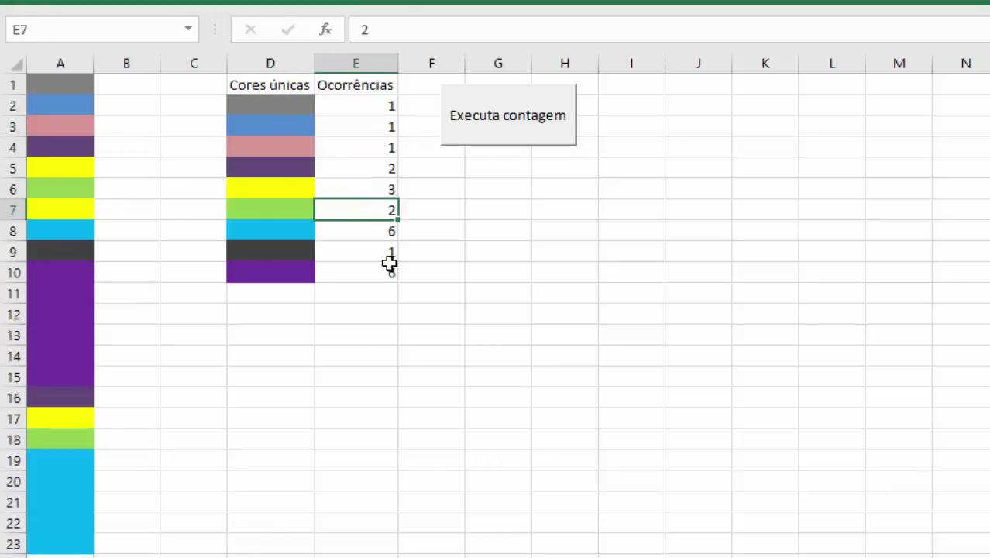
left_click(362, 235)
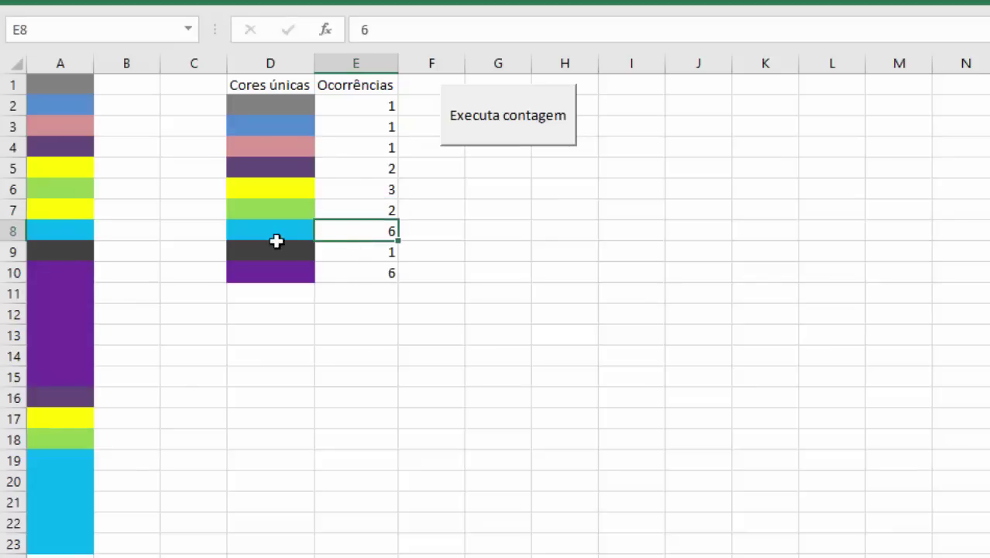
left_click(297, 276)
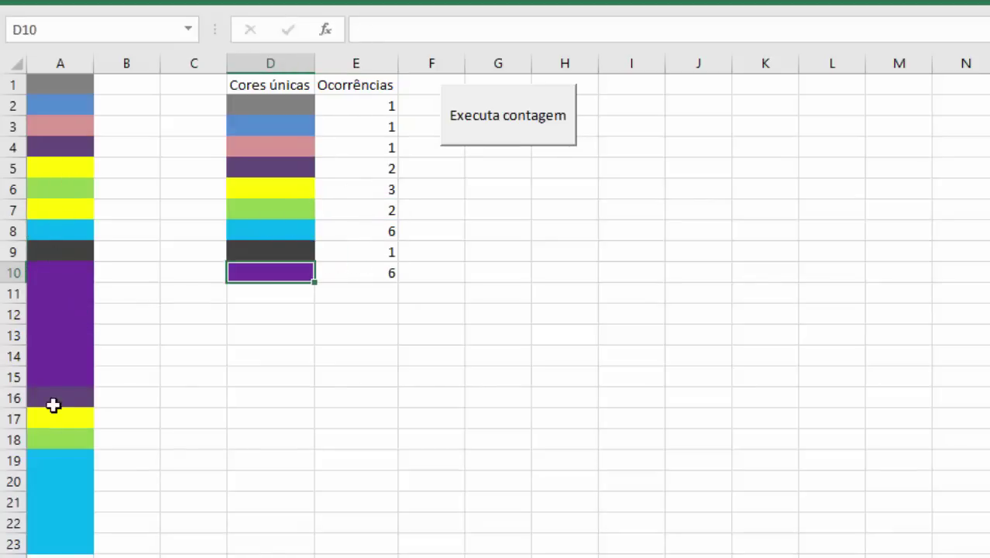
left_click(43, 210)
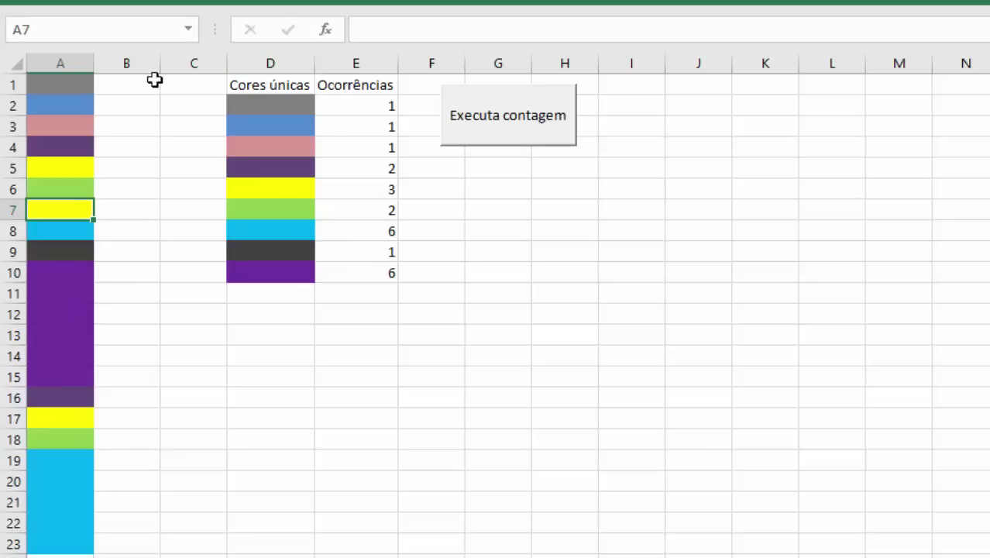
left_click(108, 3)
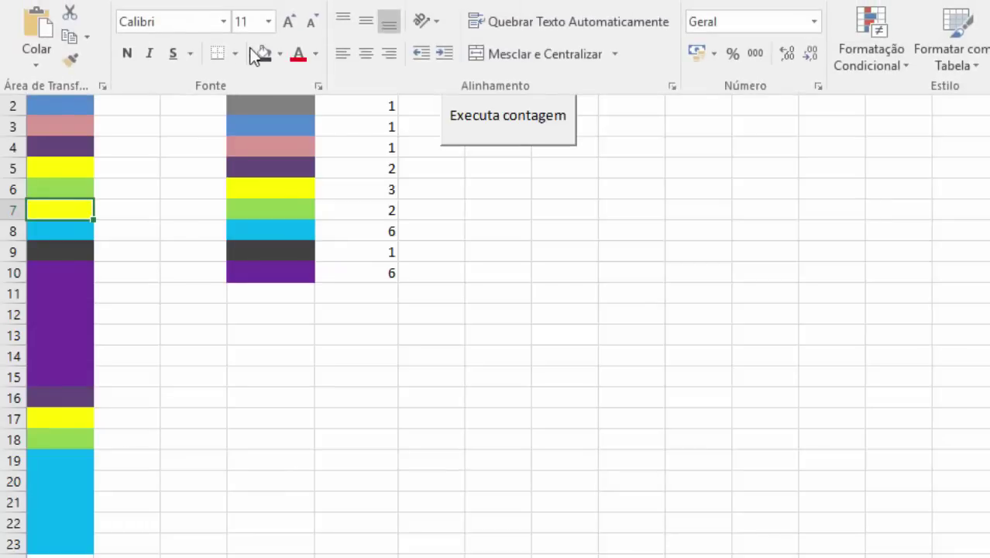
Fill cell A7 orange and run Executa contagem to count the colours again
left_click(277, 54)
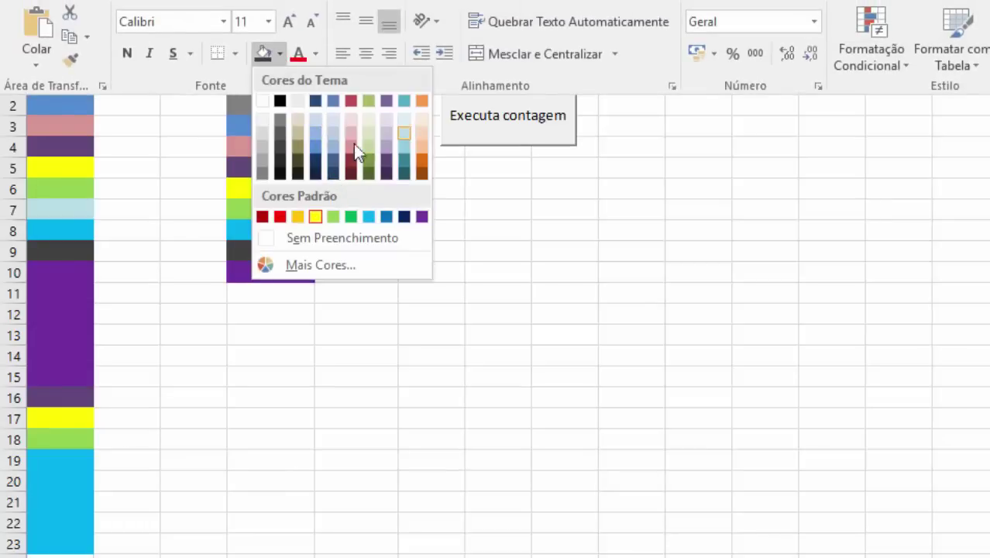
left_click(299, 218)
left_click(537, 126)
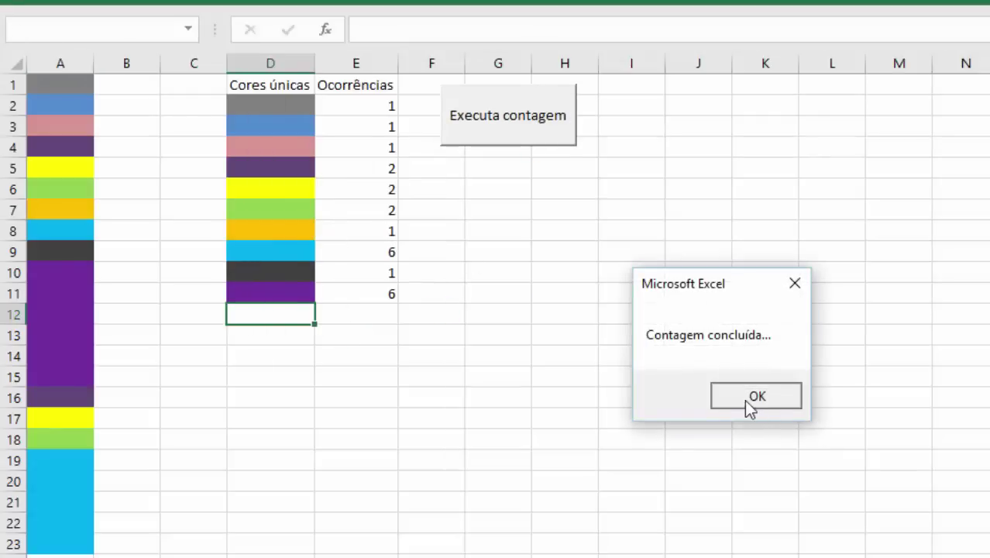
left_click(747, 399)
left_click(281, 232)
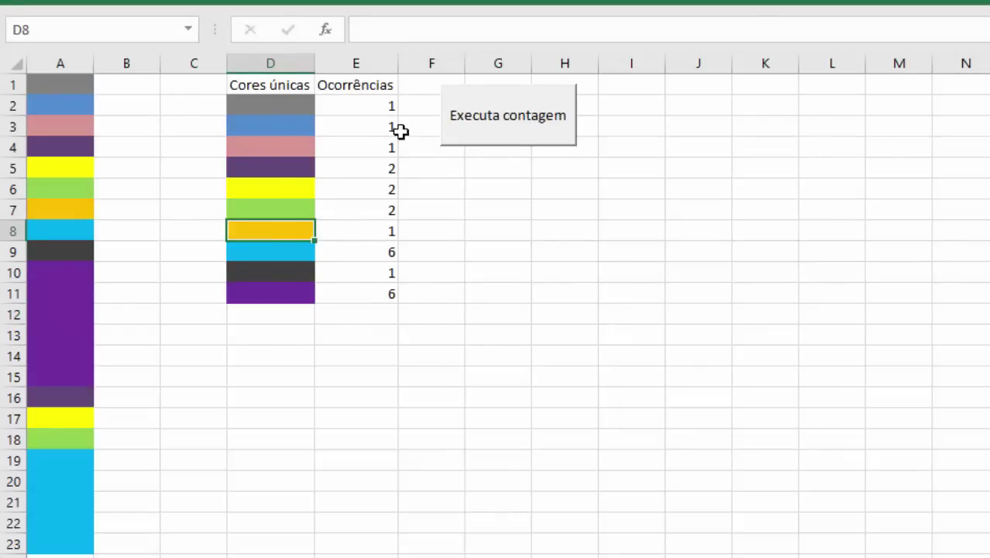
Delete results columns D:E and rerun Executa contagem to rebuild the unique-colours table
left_click_drag(302, 63, 367, 62)
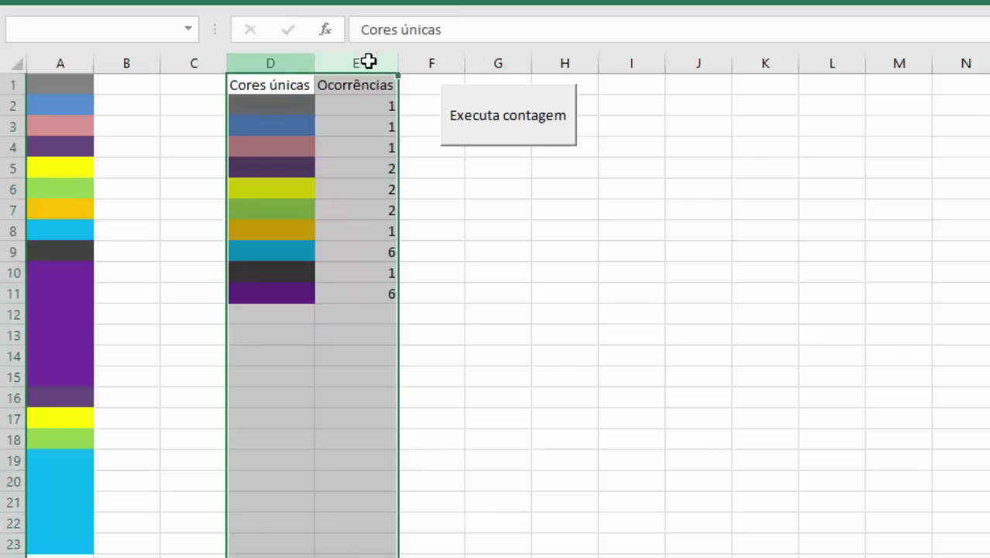
key("ctrl+minus")
left_click(431, 274)
left_click(505, 143)
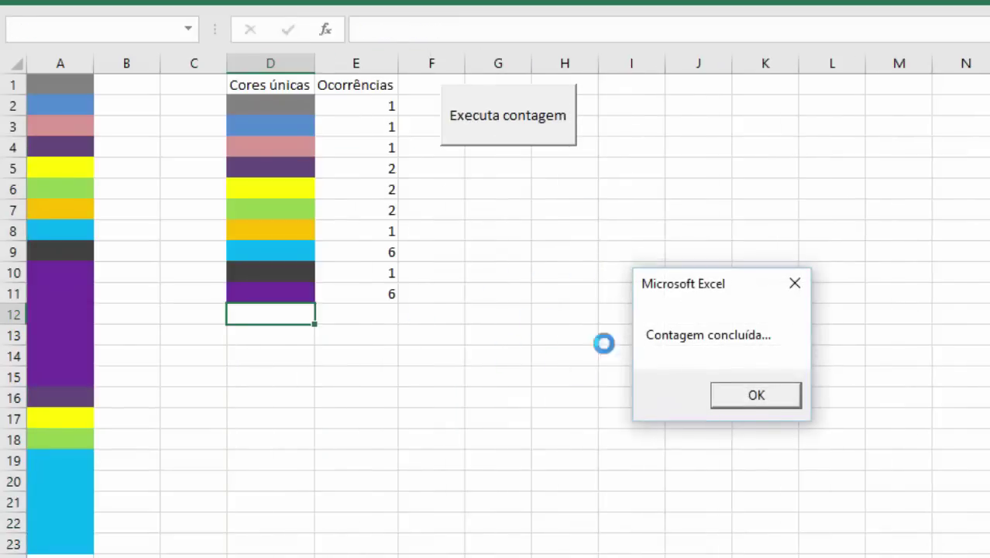
left_click(727, 395)
left_click(344, 328)
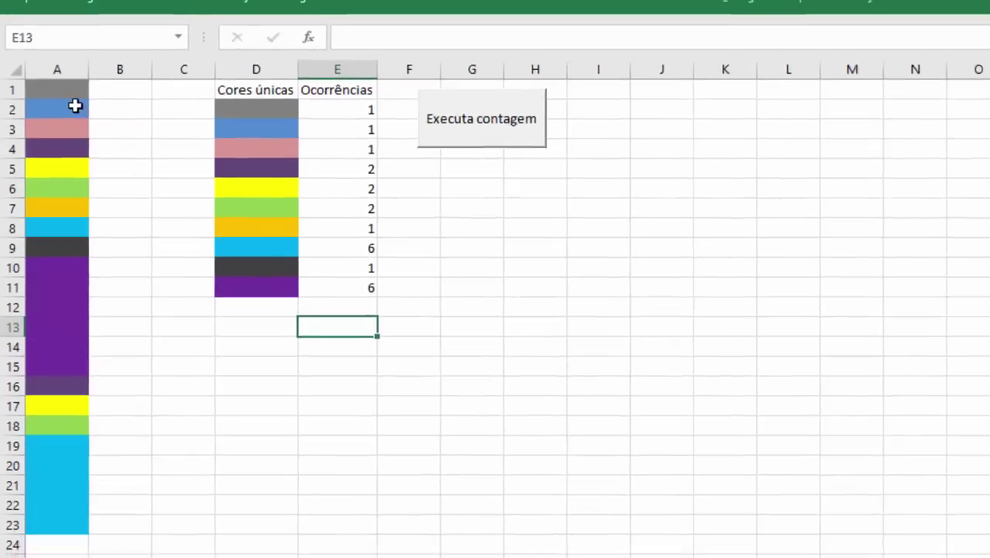
Copy the coloured cells A1:A23 and paste them into a new blank workbook
left_click_drag(61, 87, 63, 453)
key("ctrl+c")
key("ctrl+n")
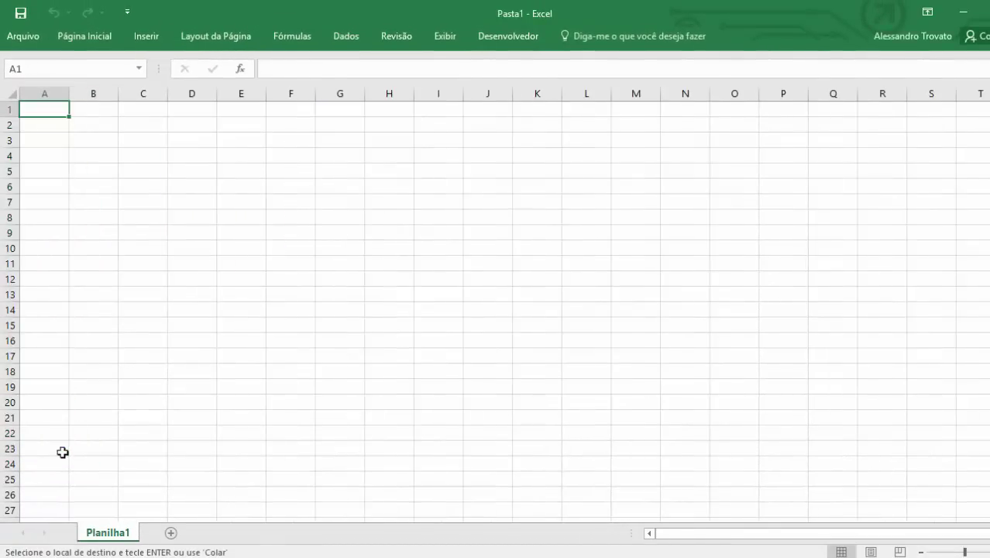
key("ctrl+v")
Close the Cores workbook without saving and return to the new workbook Pasta1
left_click(200, 462)
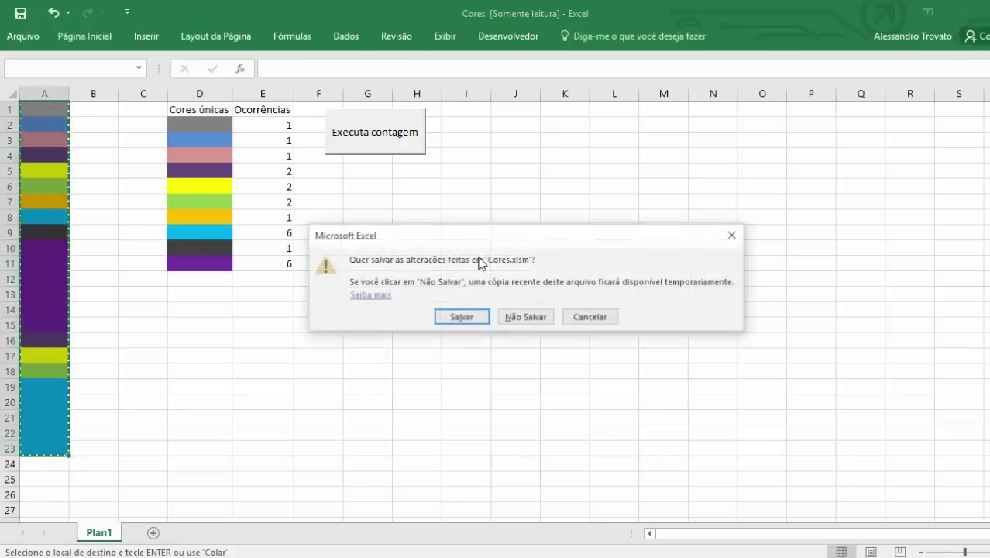
left_click(531, 319)
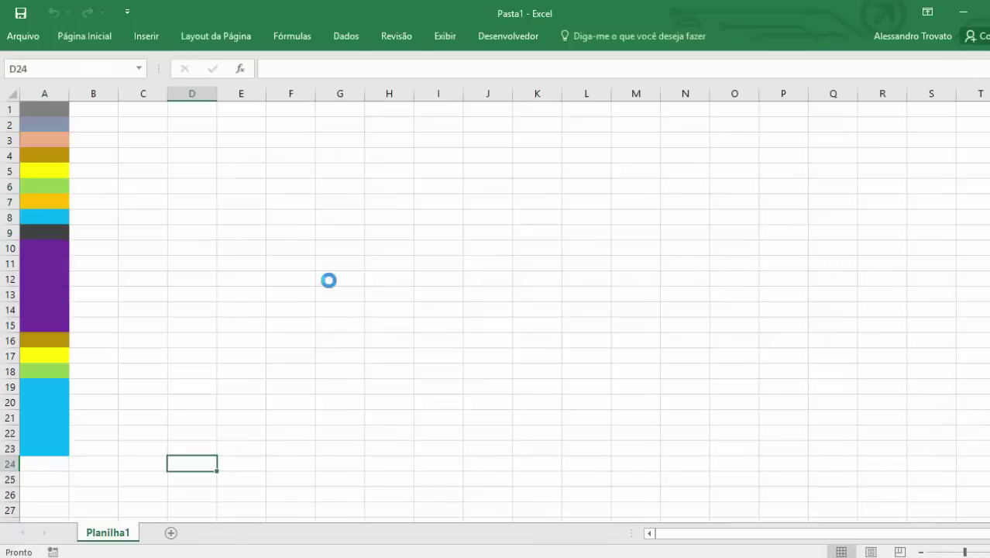
left_click(333, 279)
left_click(143, 169)
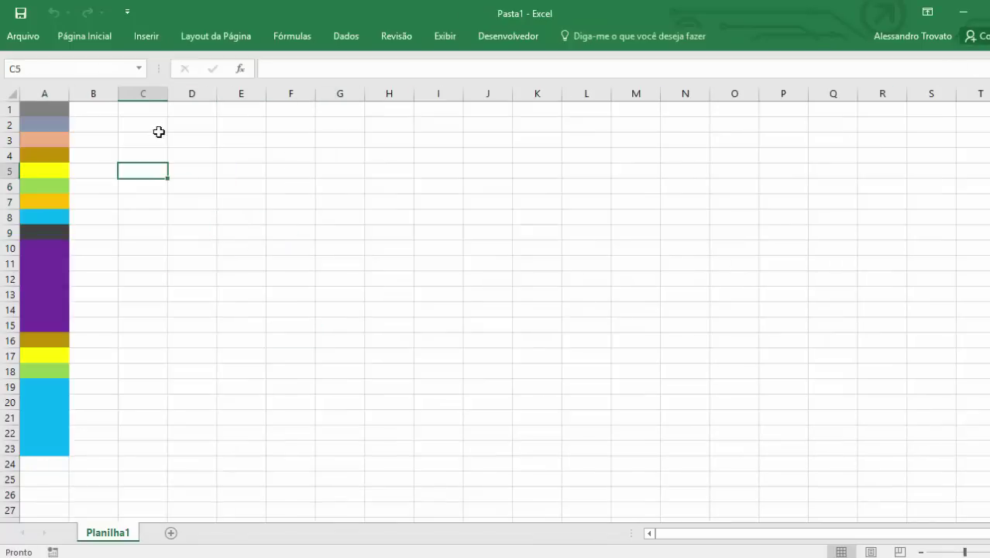
Insert an ActiveX command button from Developer > Insert and draw it around D2
left_click(500, 37)
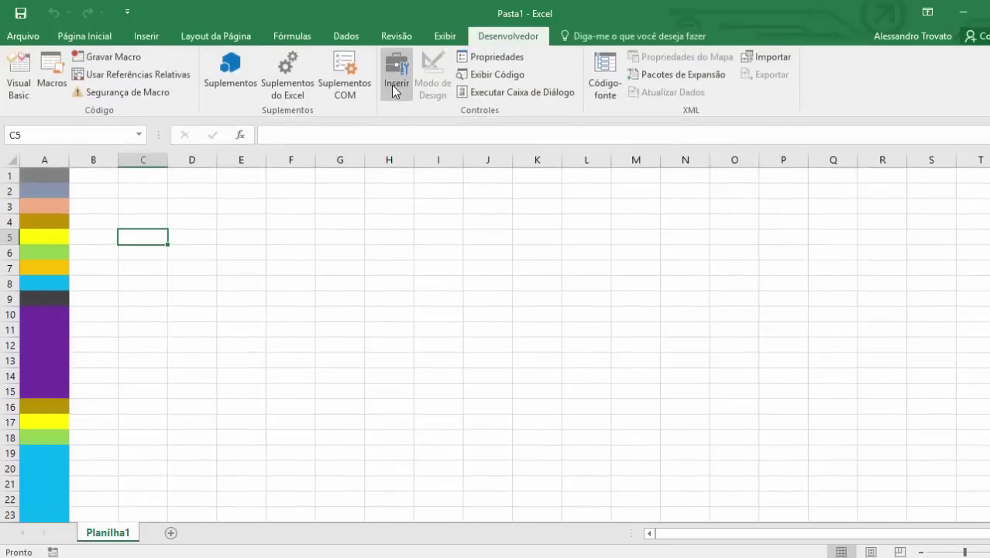
left_click(394, 82)
left_click(389, 174)
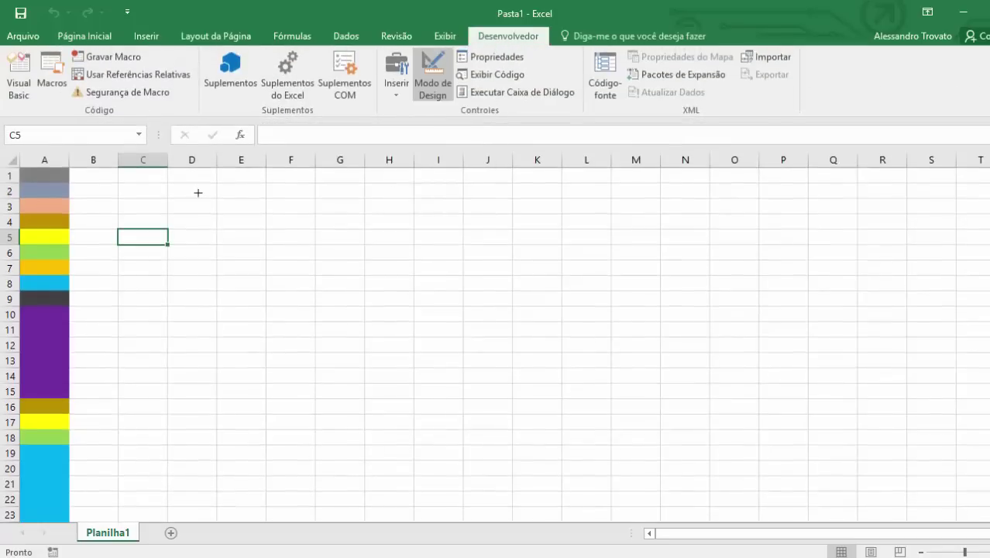
left_click_drag(177, 193, 264, 235)
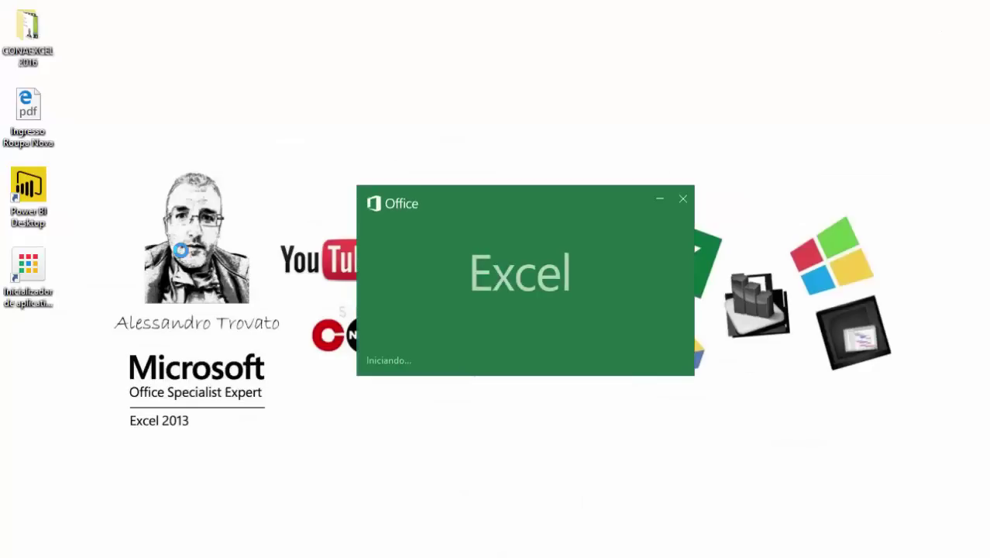
Save the recovered workbook as macro-enabled workbook 'VBA - Contar Cores'
double_click(538, 184)
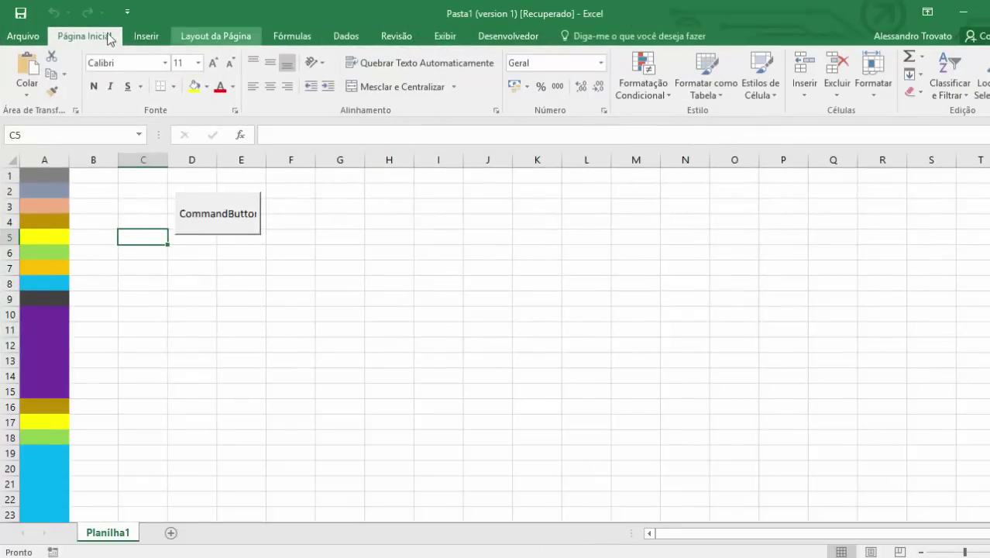
left_click(23, 35)
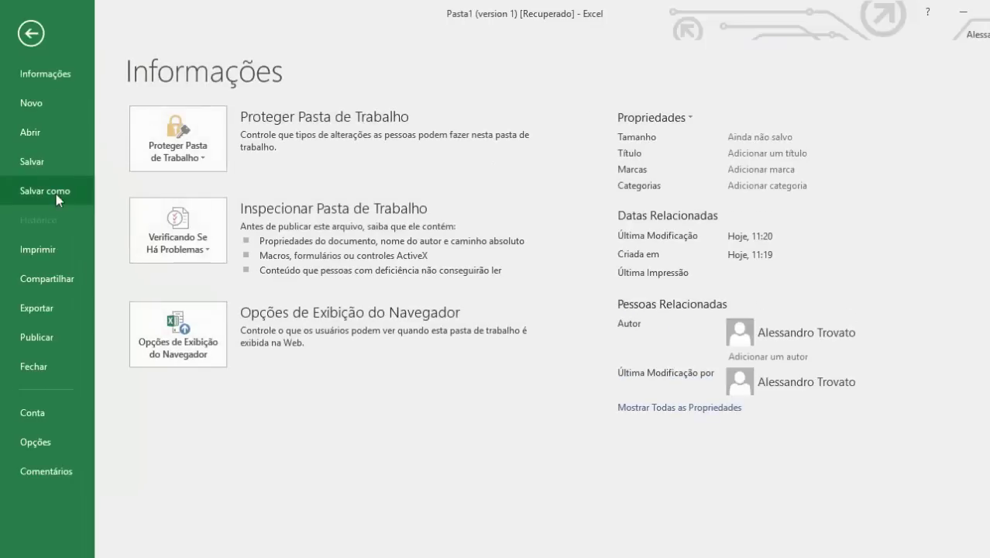
left_click(56, 194)
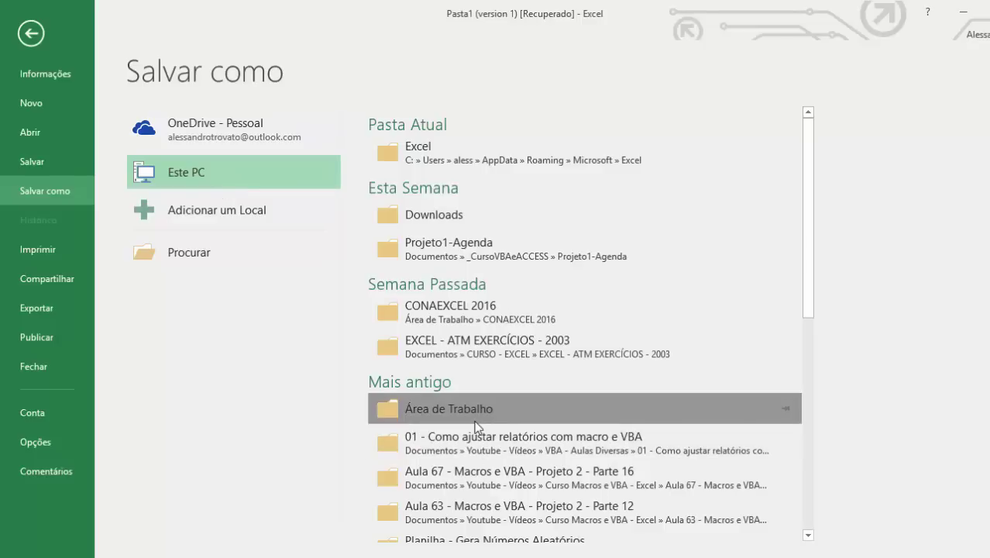
key("F12")
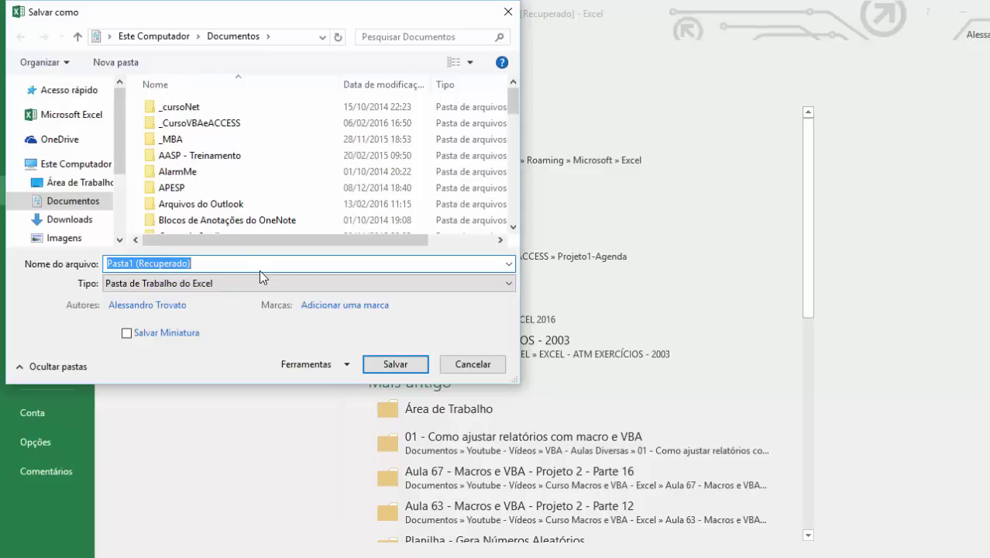
type("VBA - Contar ")
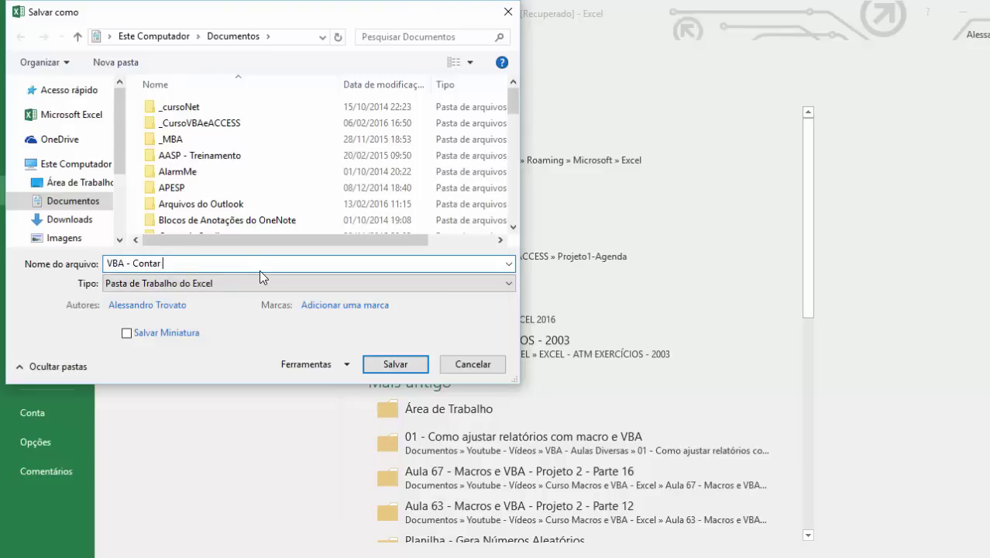
type("Cores")
key("alt")
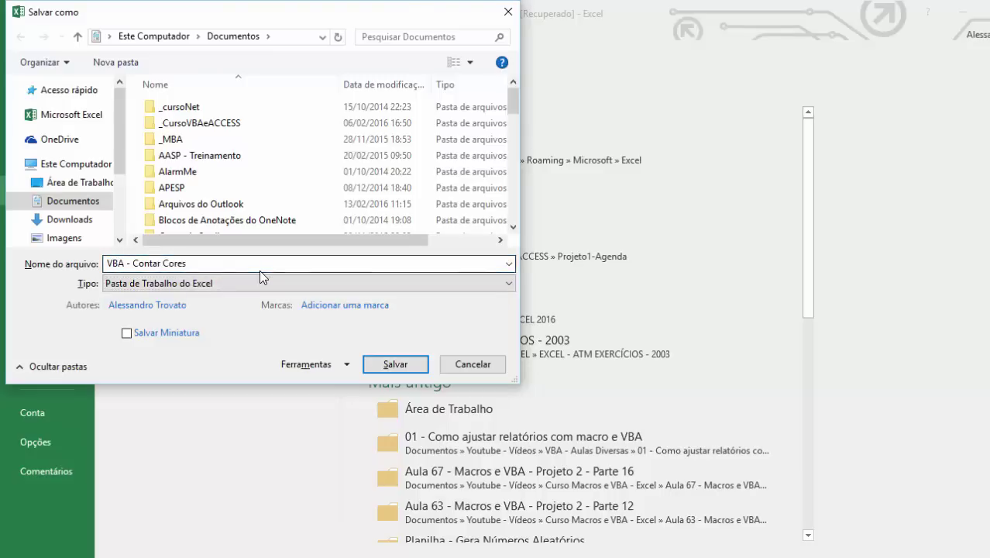
key("alt+t")
key("Down")
key("Return")
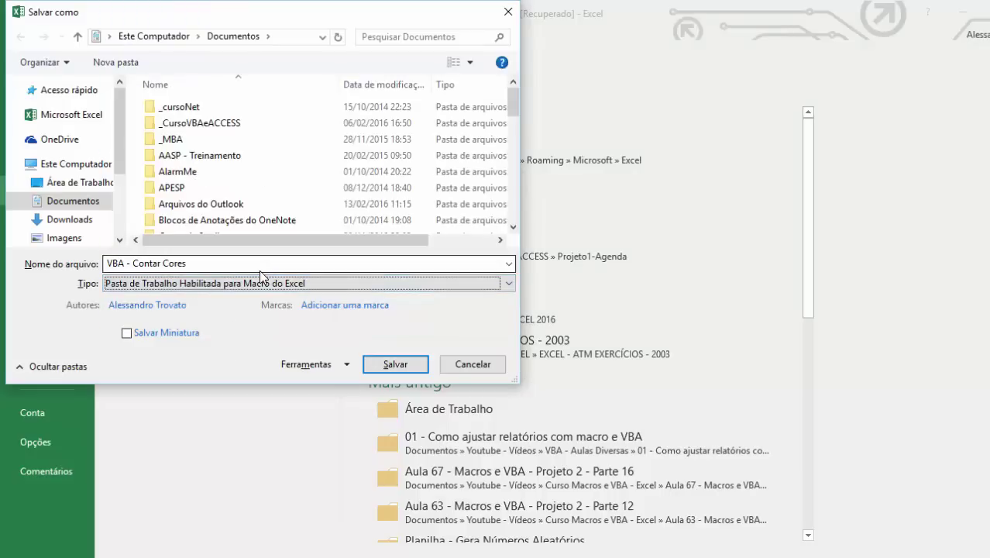
key("Return")
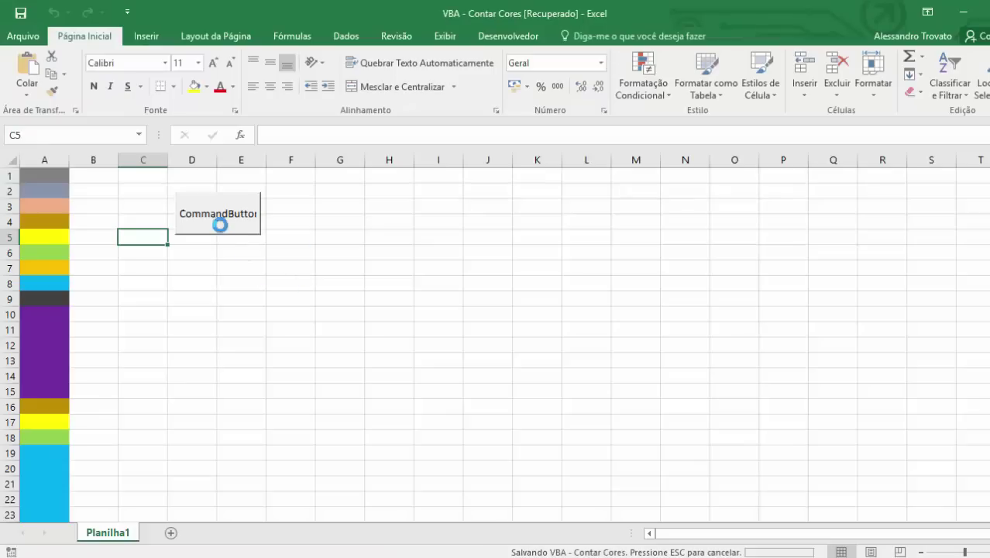
In Design Mode, open the button's properties and set its (Name) to btExecuta
left_click(505, 39)
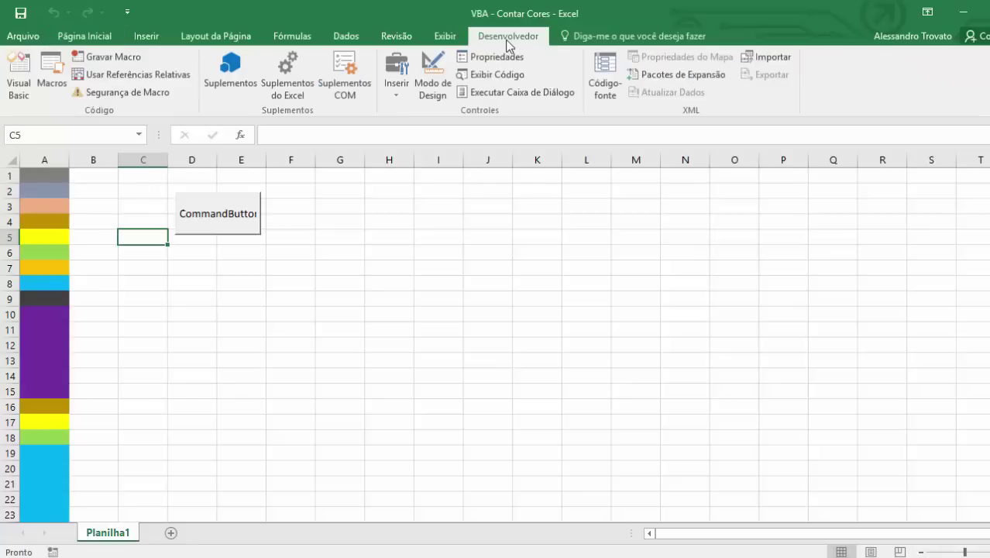
left_click(432, 78)
left_click(247, 215)
left_click(493, 57)
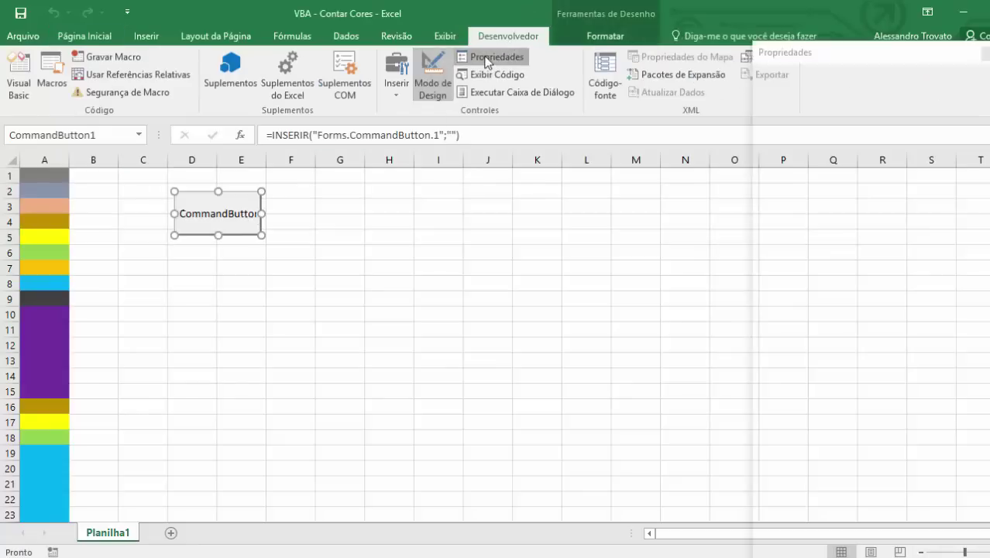
left_click_drag(876, 68, 395, 67)
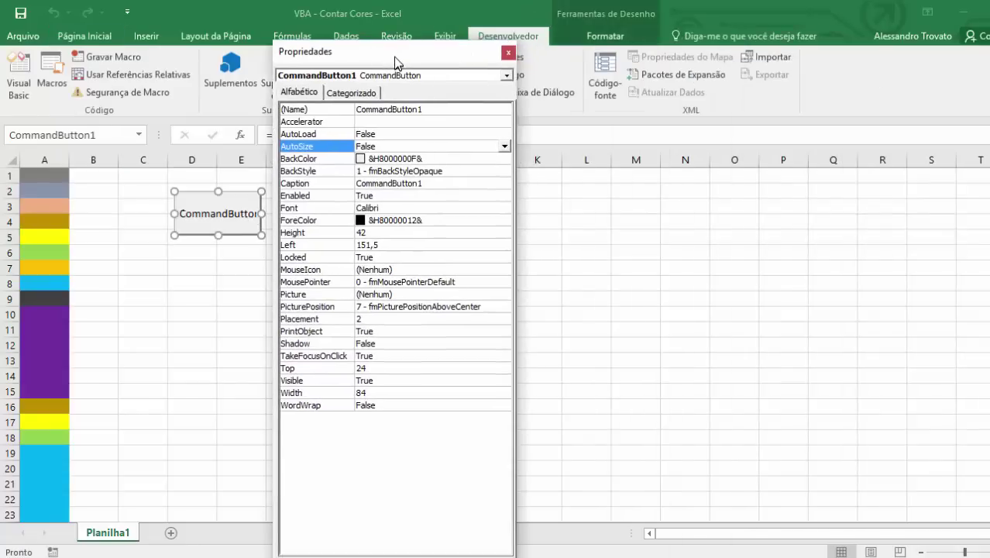
left_click(403, 109)
type("btExecuta")
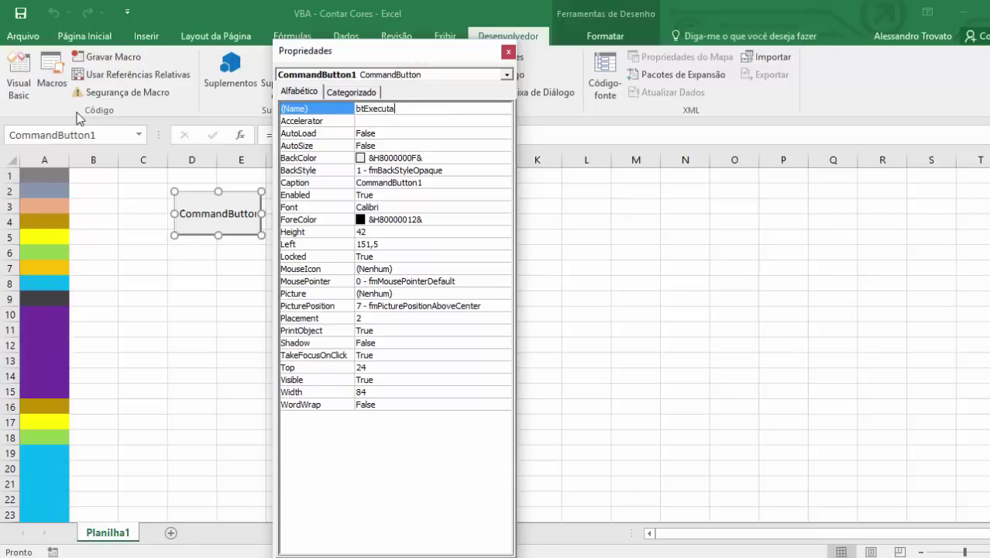
key("Return")
Change the button's Caption to 'Executa' and close the properties window
left_click(440, 186)
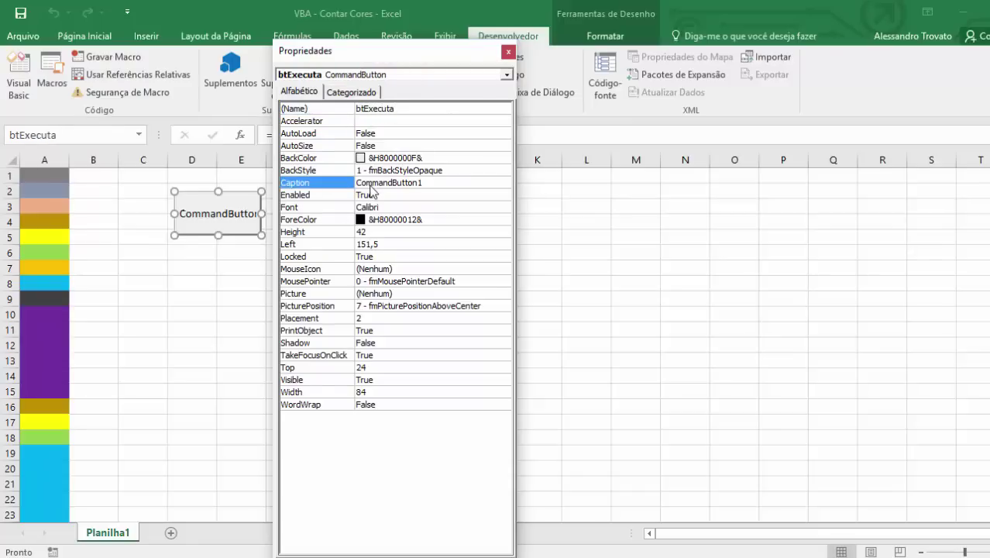
left_click(444, 191)
left_click(387, 183)
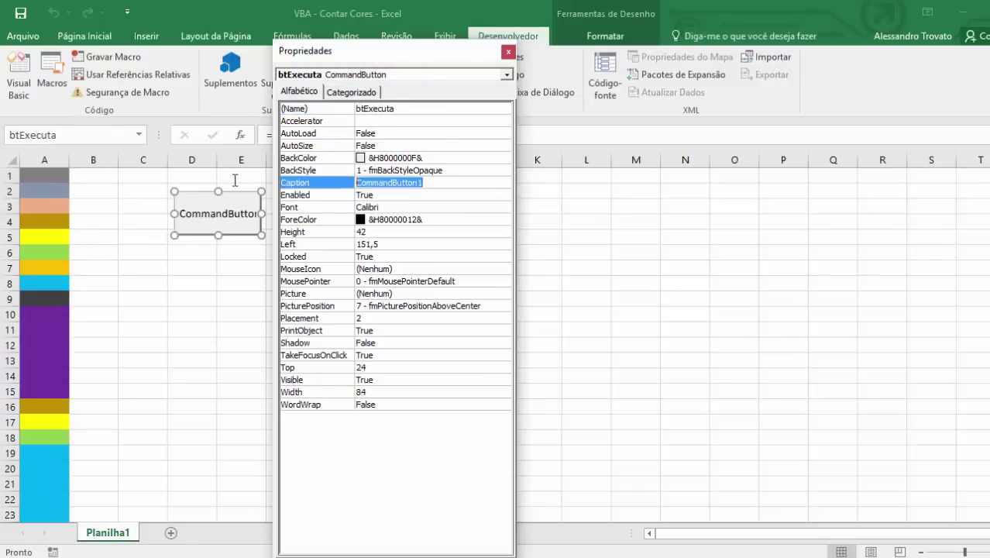
type("Executa")
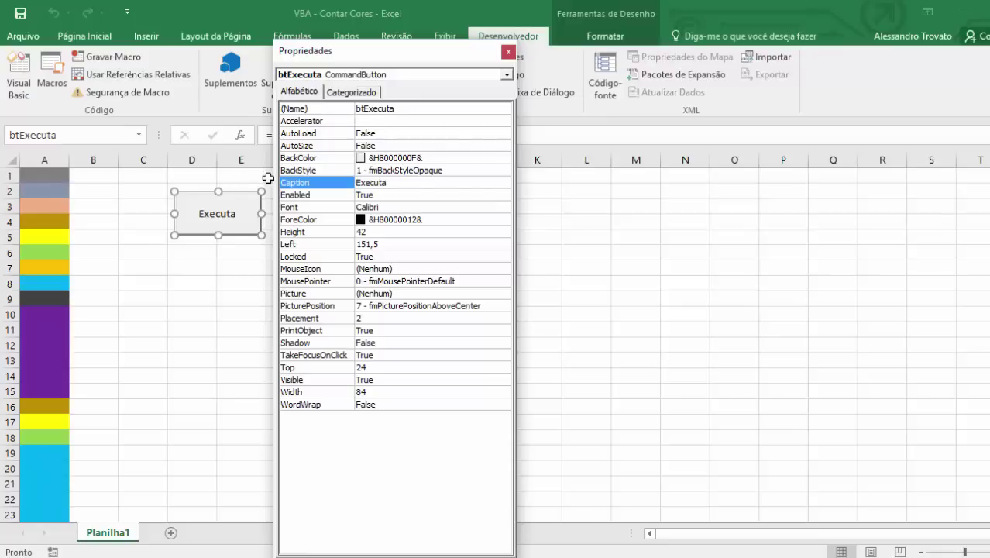
left_click(508, 52)
left_click(488, 248)
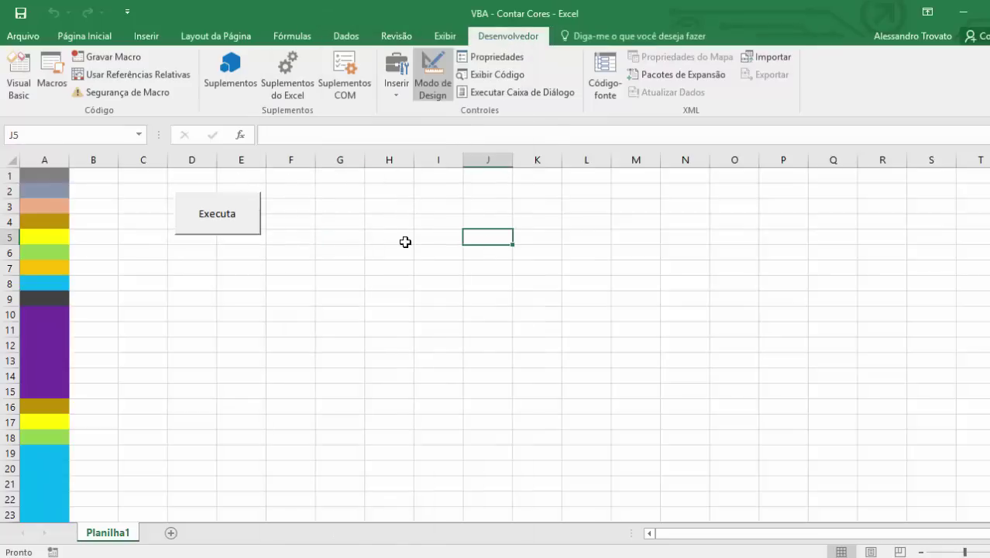
left_click(391, 253)
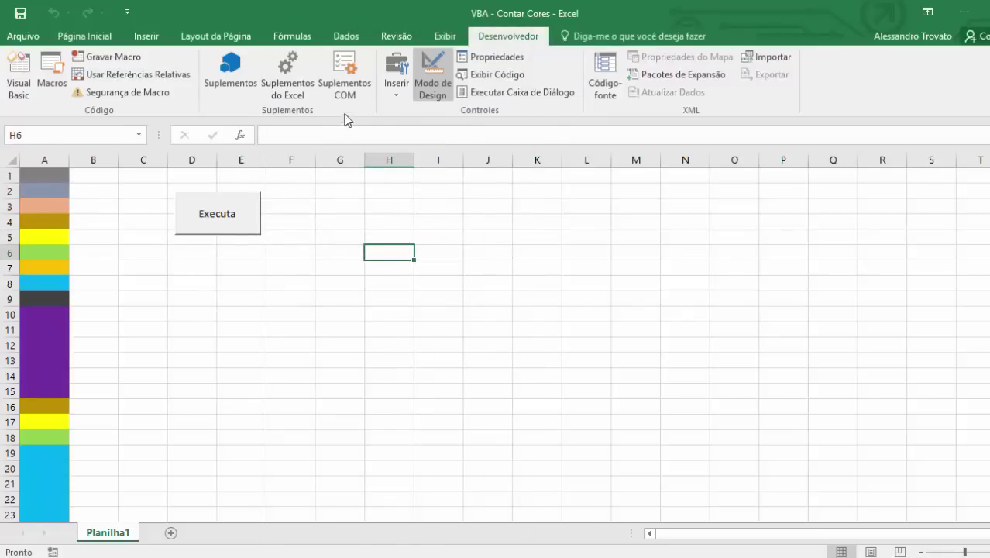
Open the btExecuta_Click routine and add Application.ScreenUpdating = False as its first line
double_click(220, 222)
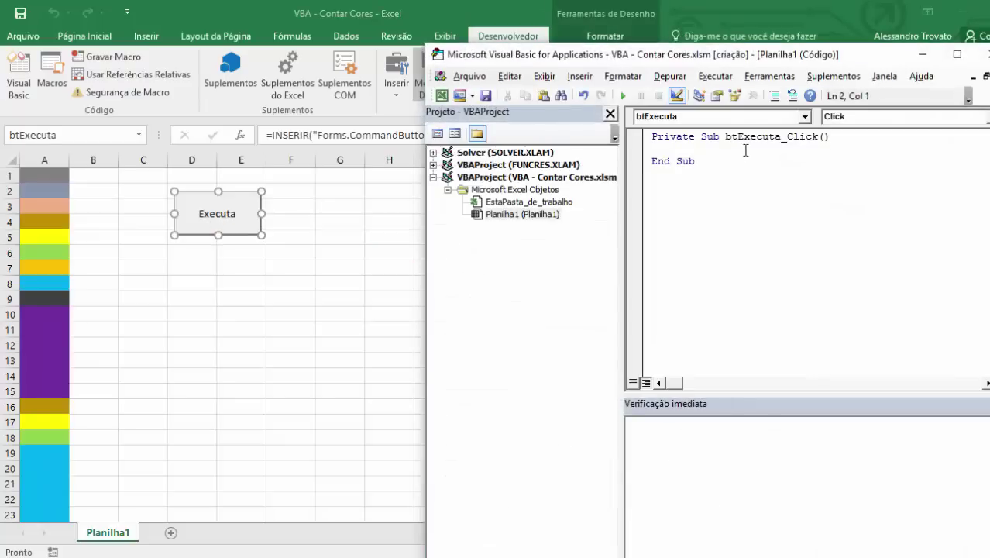
key("Return")
key("Return")
key("Return")
key("Return")
key("Return")
key("Return")
key("Up")
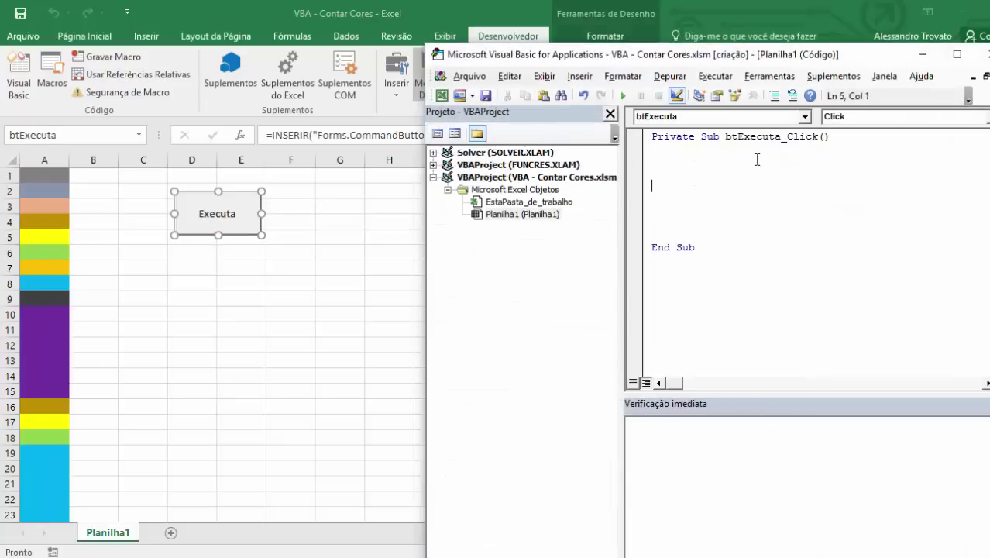
type("application")
type(".scre")
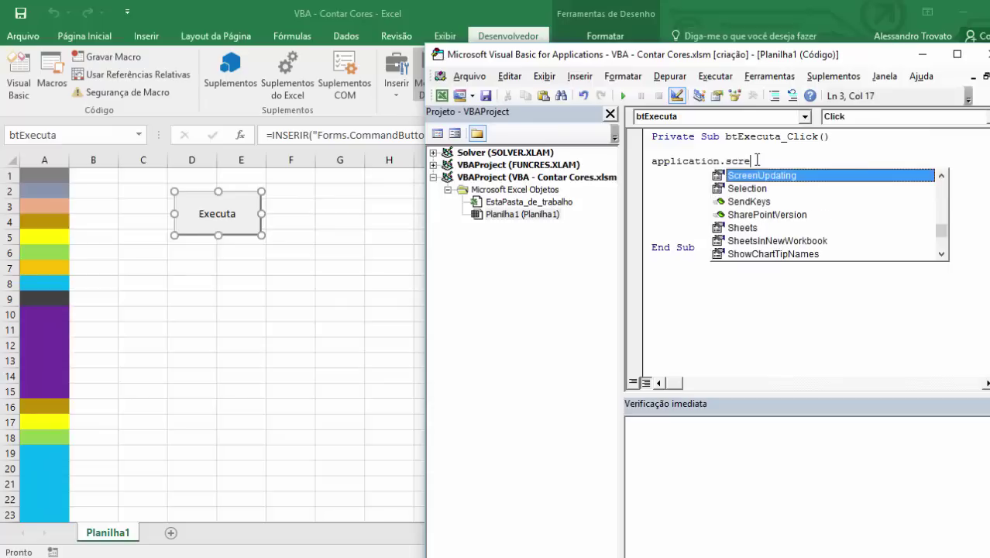
key("Tab")
type("= fals")
key("Tab")
Copy the ScreenUpdating line and paste a second copy just above End Sub
key("shift+Home")
key("ctrl+c")
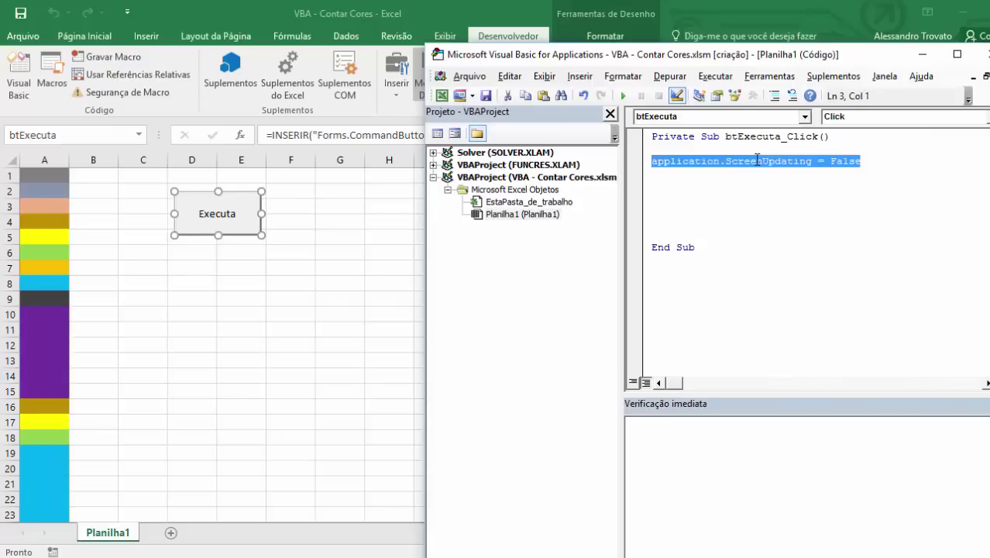
key("Down")
key("Down")
key("Return")
key("Return")
key("Return")
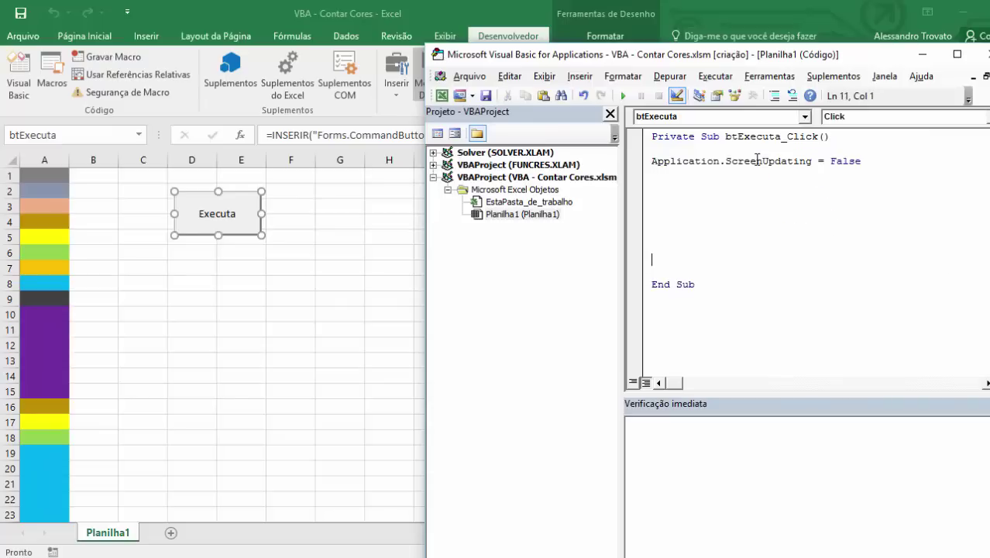
key("Return")
key("Return")
key("ctrl+v")
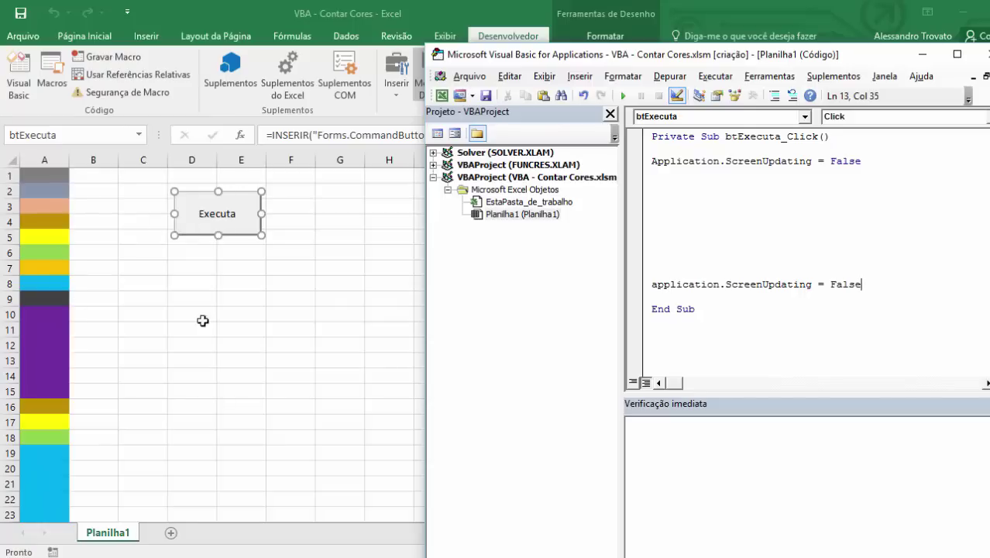
left_click(714, 184)
Add the comment 'Declarar as variáveis and declare Ln and Cont as Long
type("rar as v")
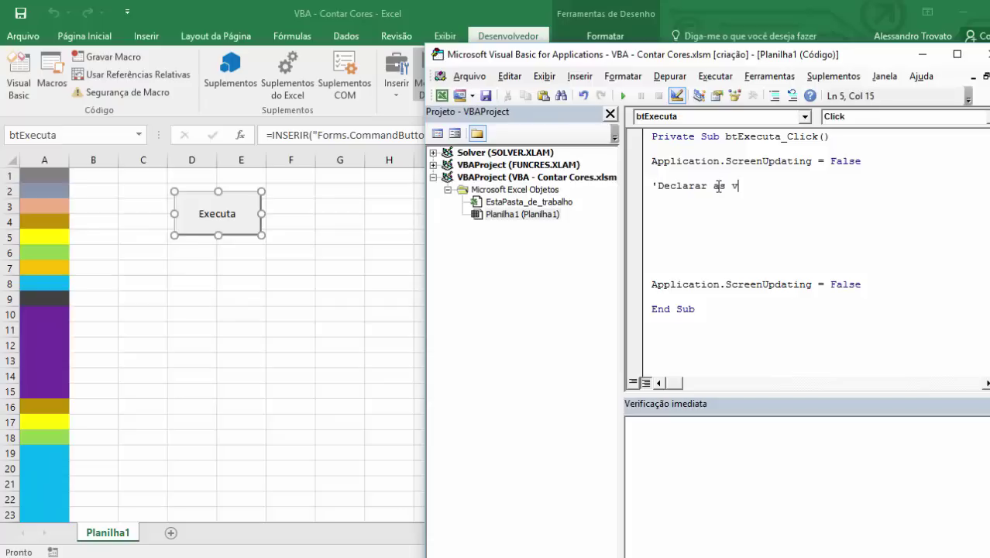
type("ariaveis")
key("Return")
type("Dim Ln")
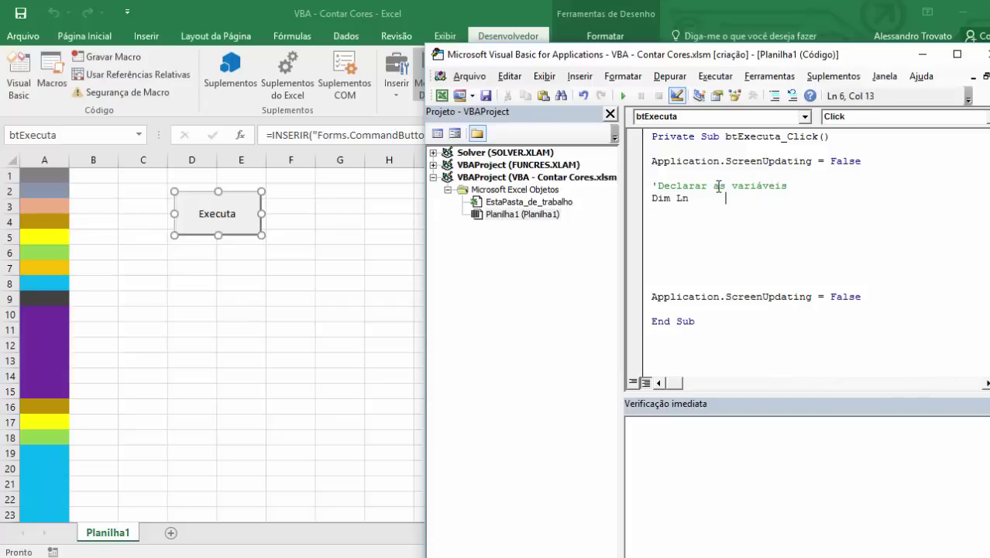
type("as Long")
key("Return")
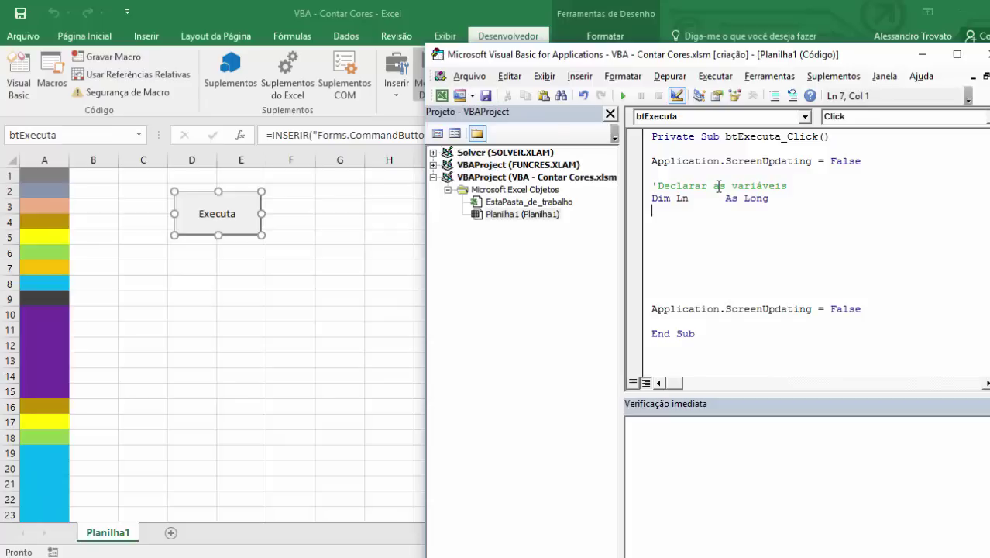
type("Dim Cont")
key("Tab")
type("long")
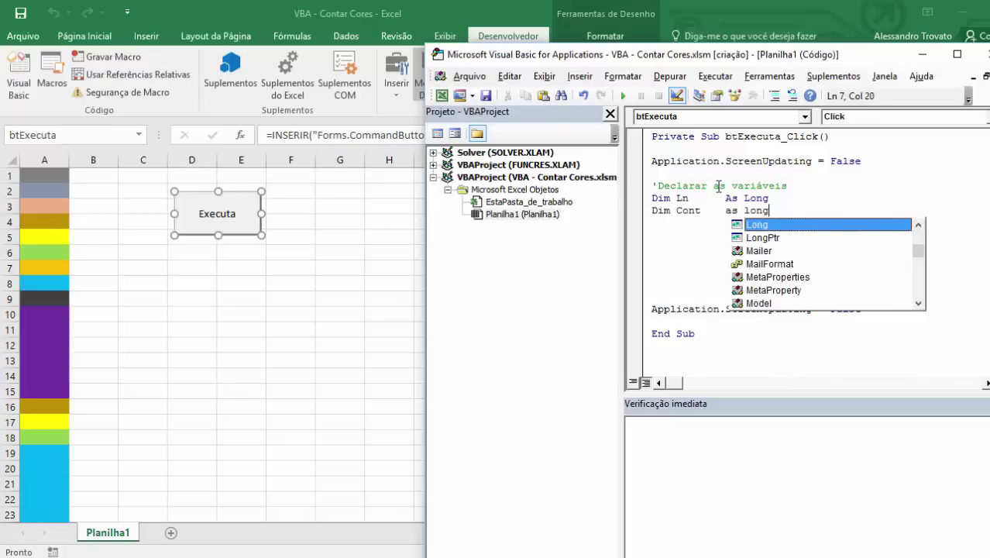
key("Tab")
key("Return")
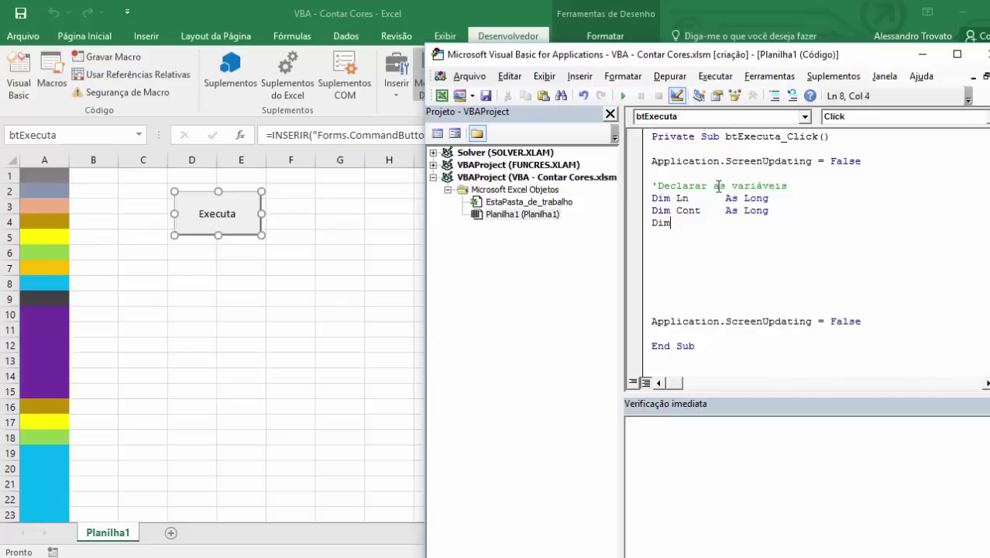
Declare Col As Integer, W As Worksheet and UltCel As Range; move the Executa button to columns F–G
type("Col     as ")
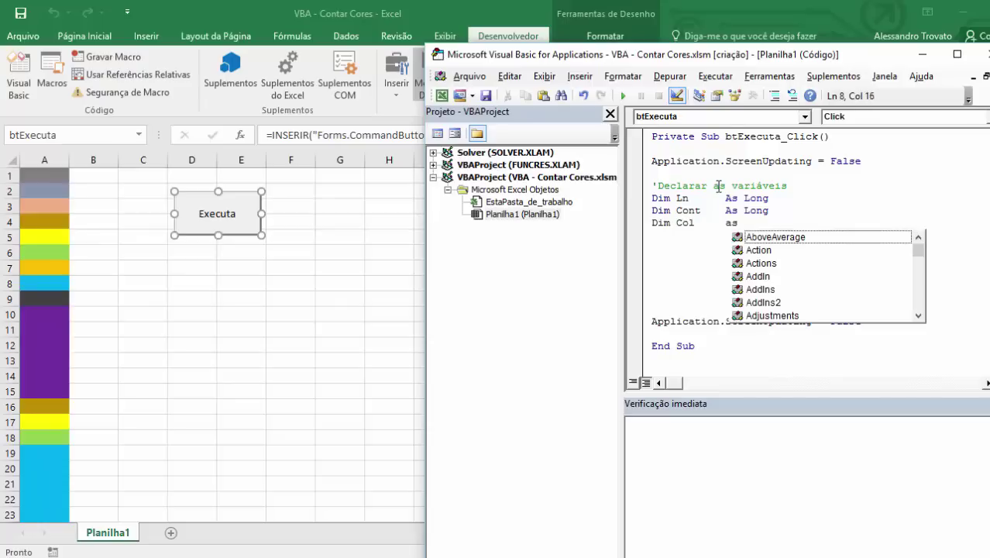
type("inte")
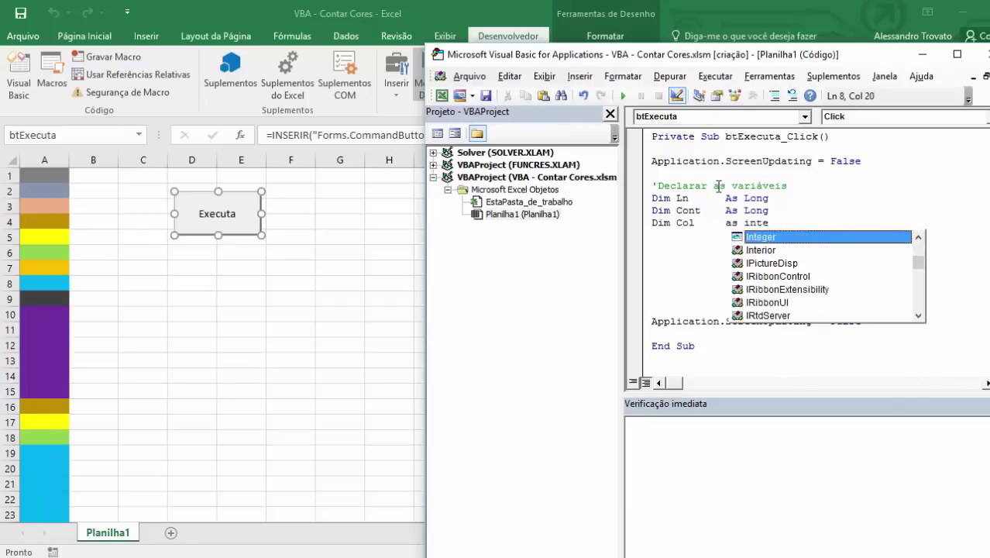
key("Return")
type("Dim W")
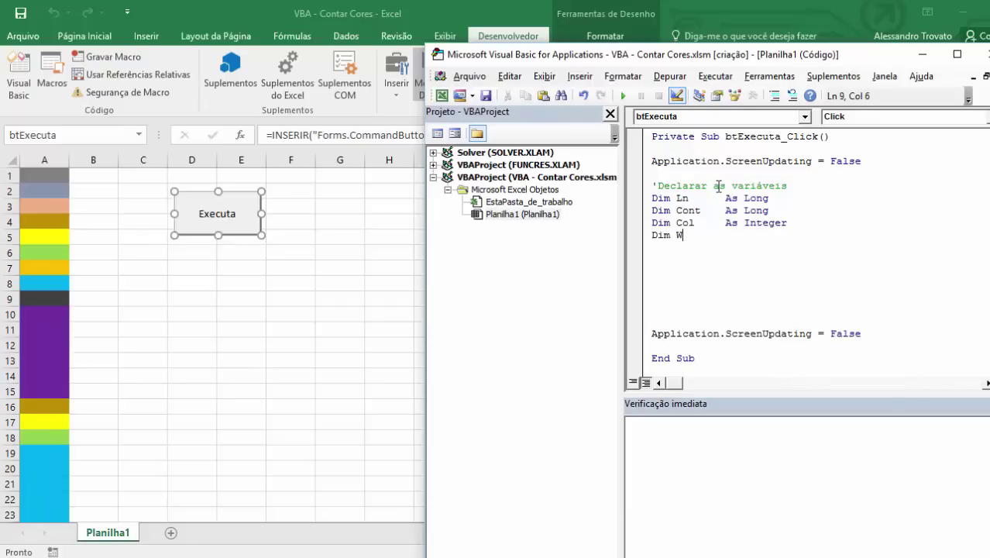
key("Tab")
key("Tab")
type("as Woir")
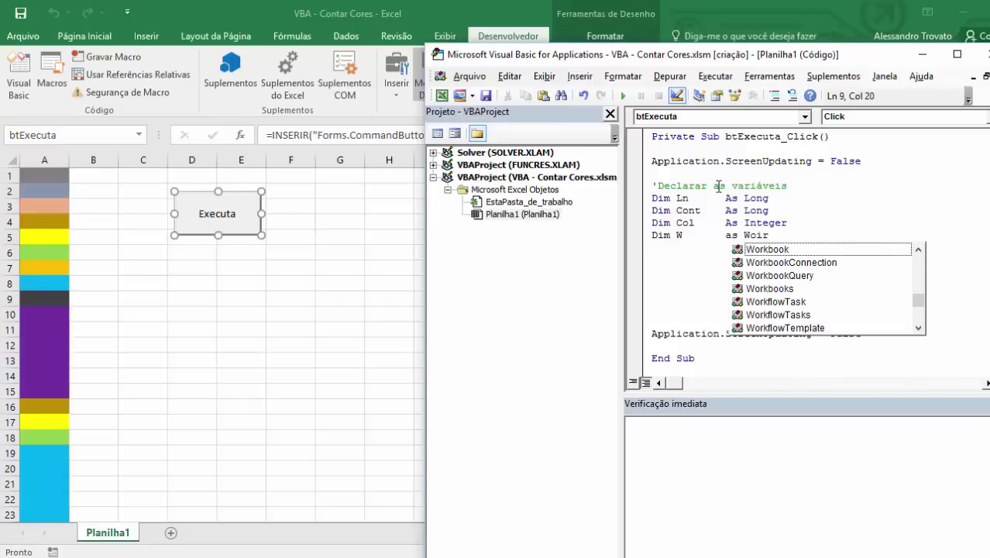
key("BackSpace")
key("BackSpace")
type("ks")
key("Tab")
key("Return")
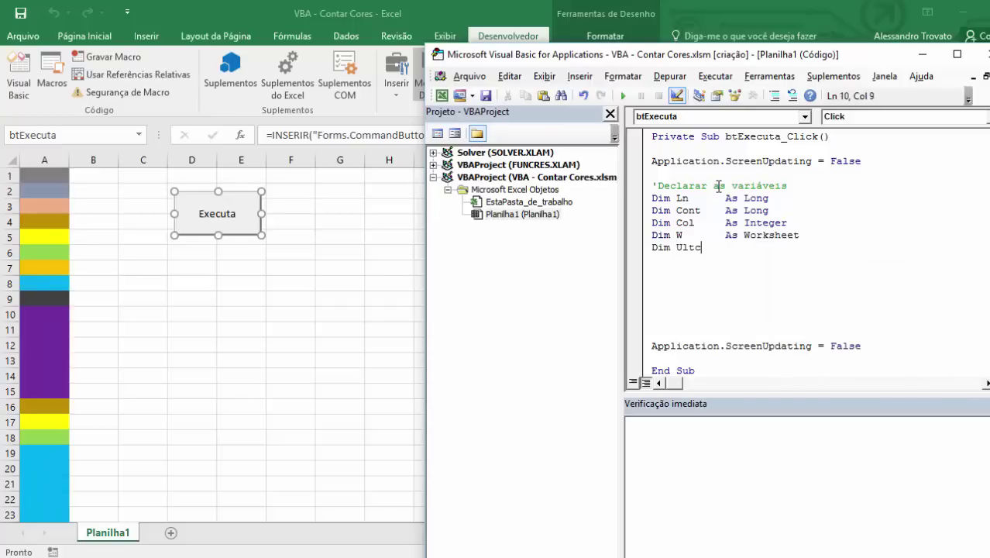
type("elas ra")
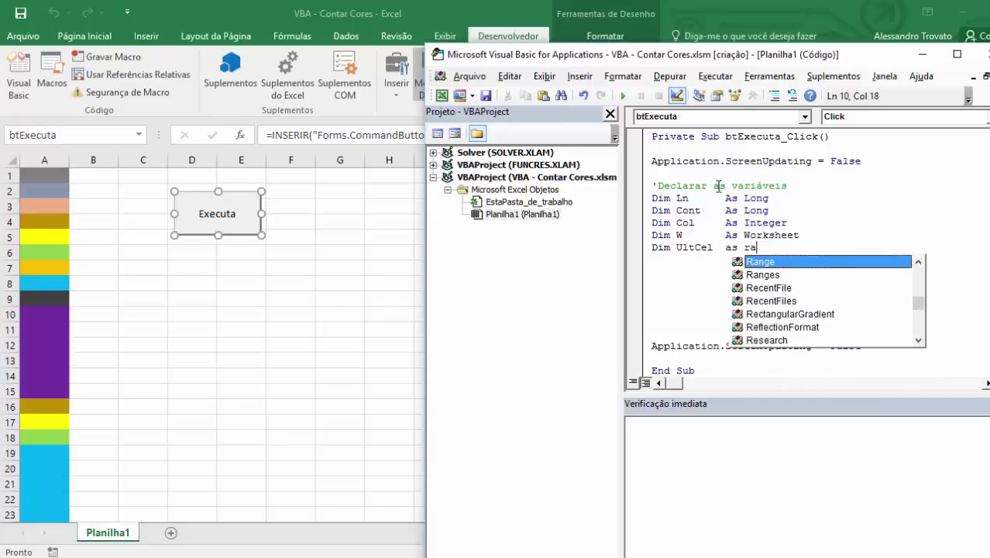
key("Tab")
key("Return")
key("Return")
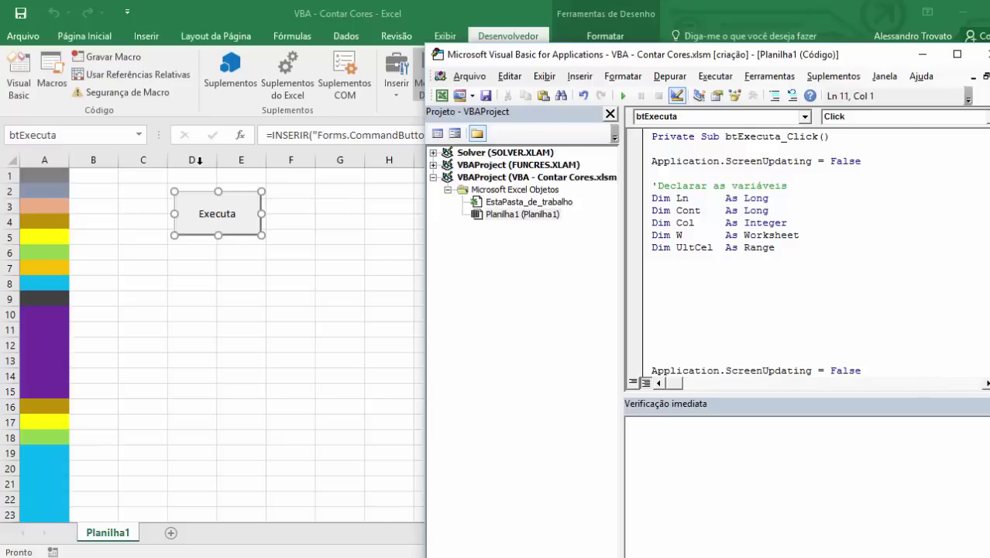
left_click_drag(203, 195, 299, 172)
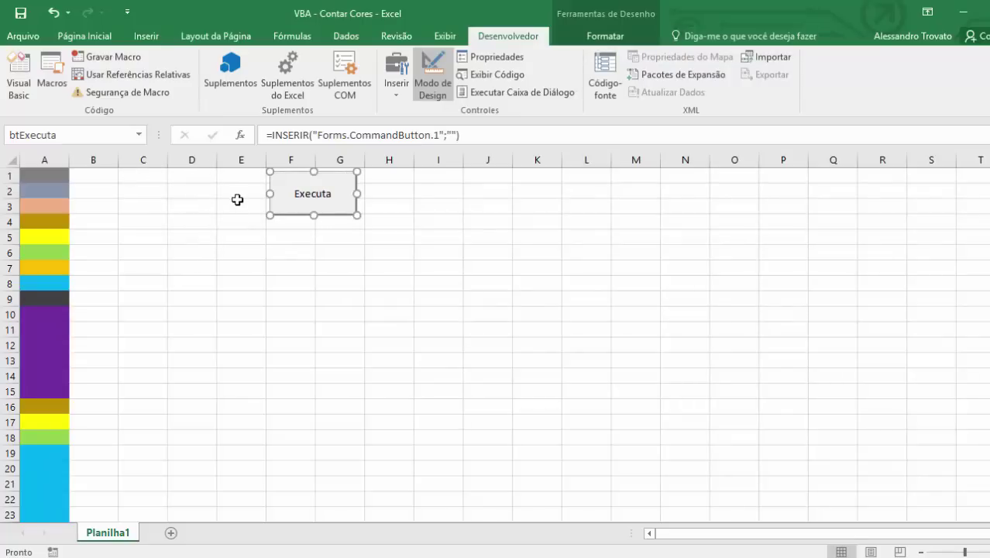
Add a two-line explanatory comment about information in the cells, followed by a dashed separator
key("alt+F11")
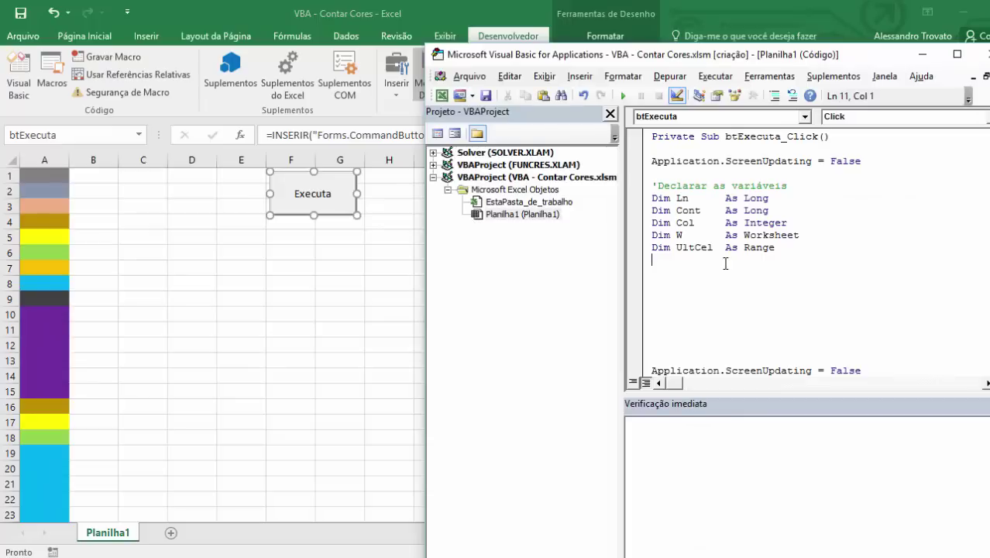
key("Return")
type("'Ini")
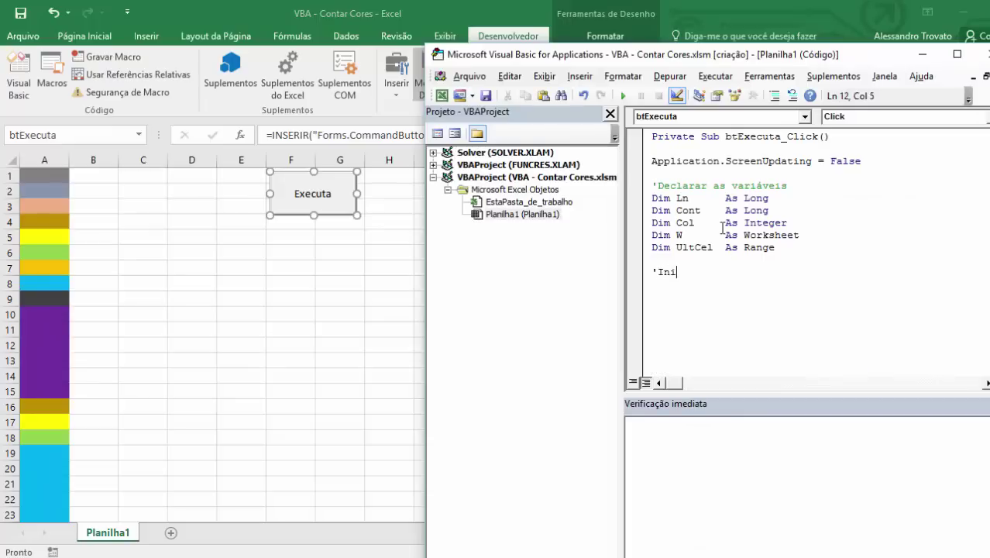
type("ciar as variáveis qu")
type("e vão colocar")
key("Return")
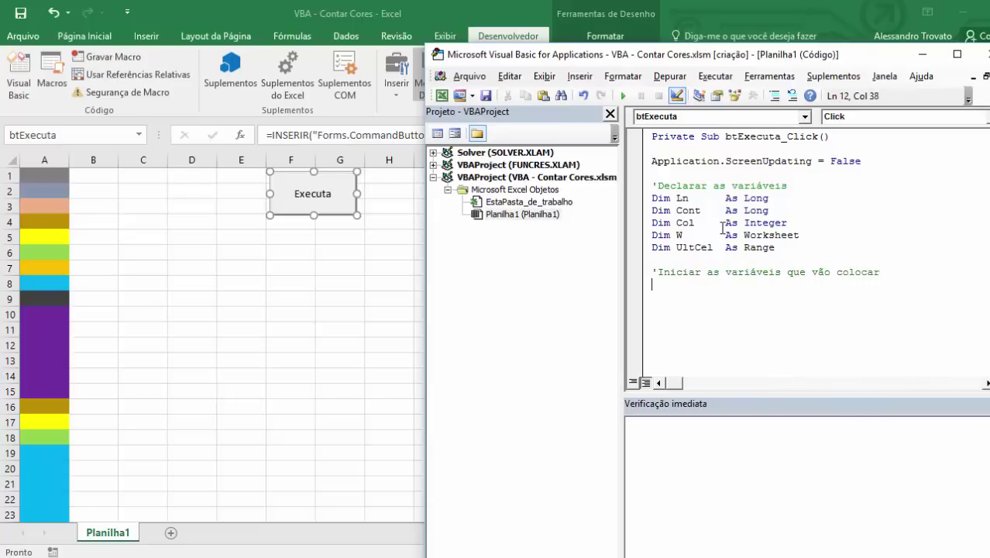
type("'as informaçõe")
type("s nas células")
key("Return")
type("'")
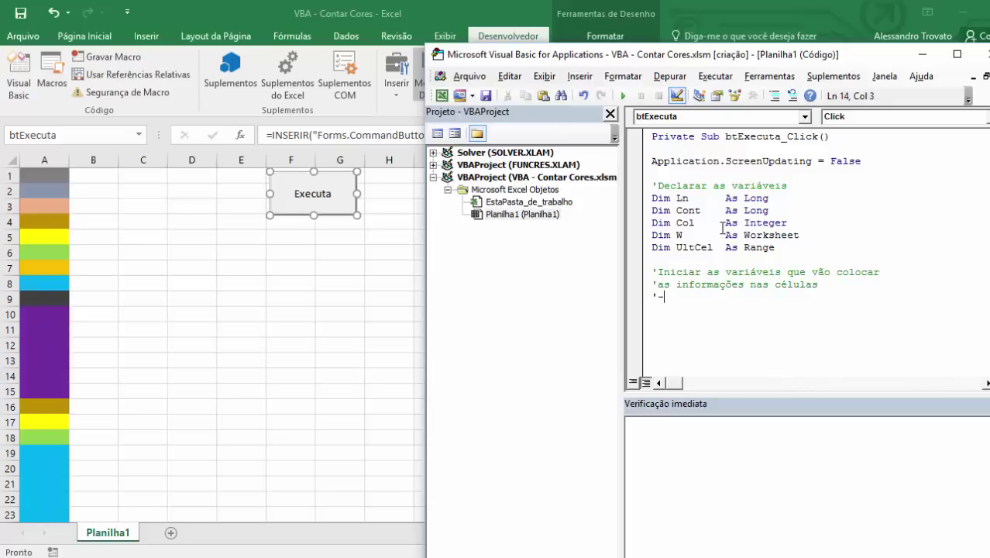
type("---------------------------------")
key("Return")
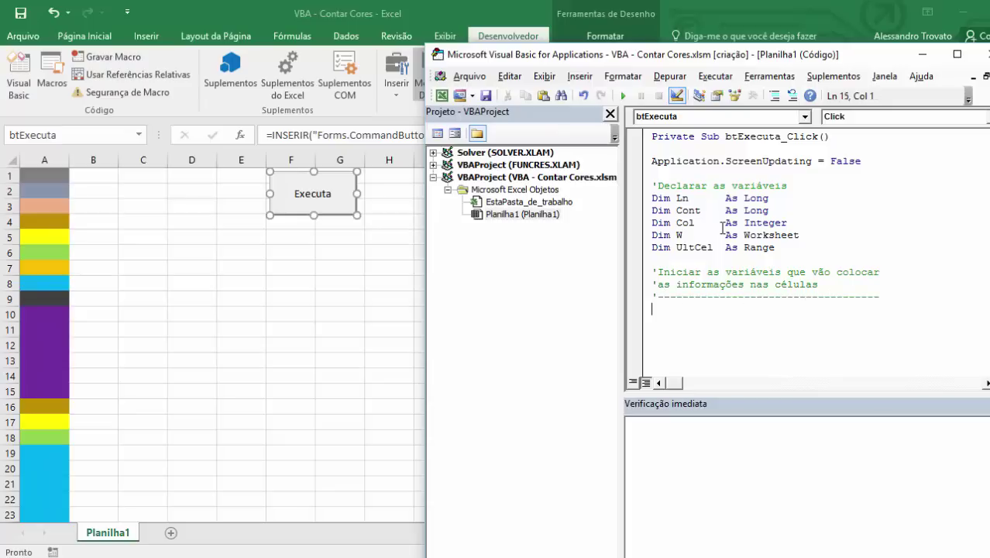
Initialise Col = 4, Ln = 2, Set W = Sheets("Planilha1") and Cont = 0
type("col =")
type("2")
type("Set W = ")
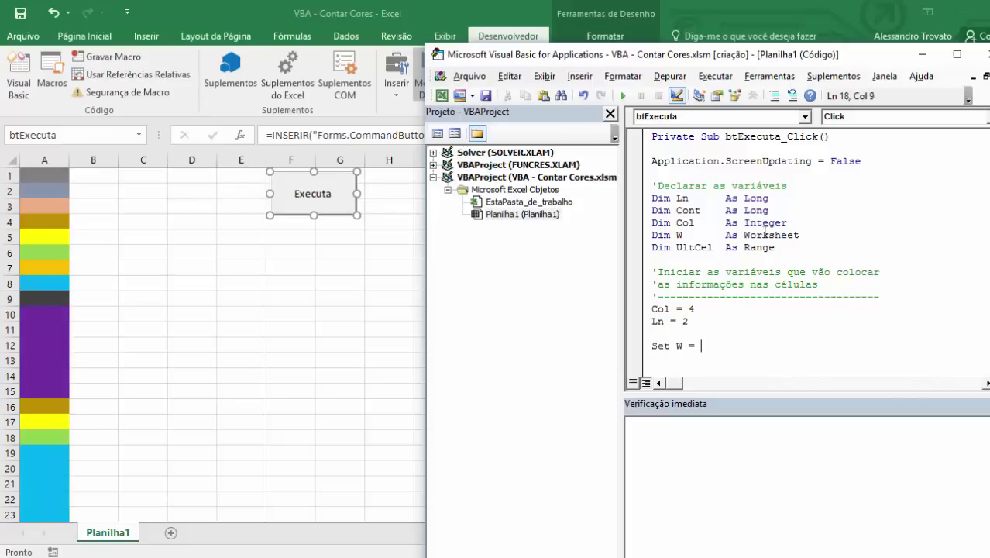
type("sheets(\"P")
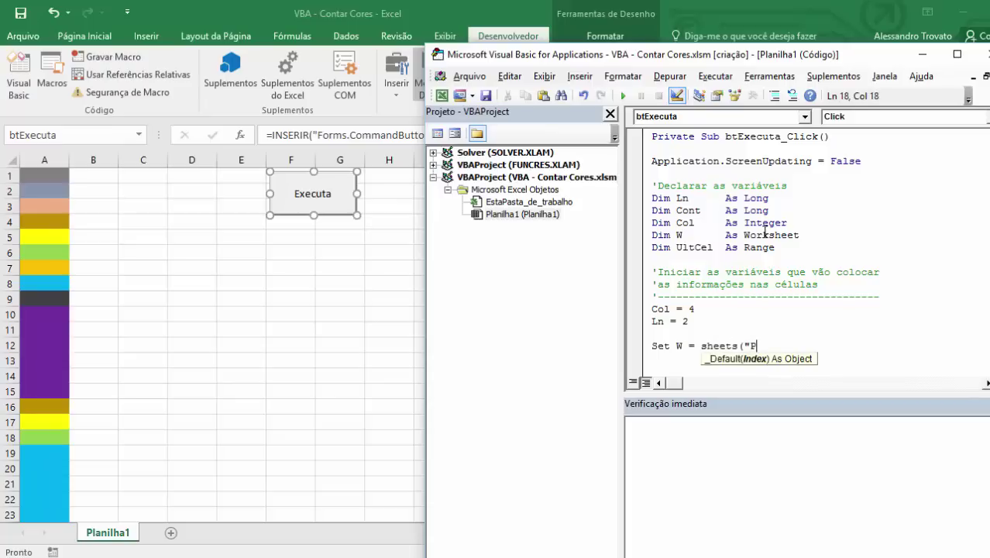
type("lanilha")
type("1\")")
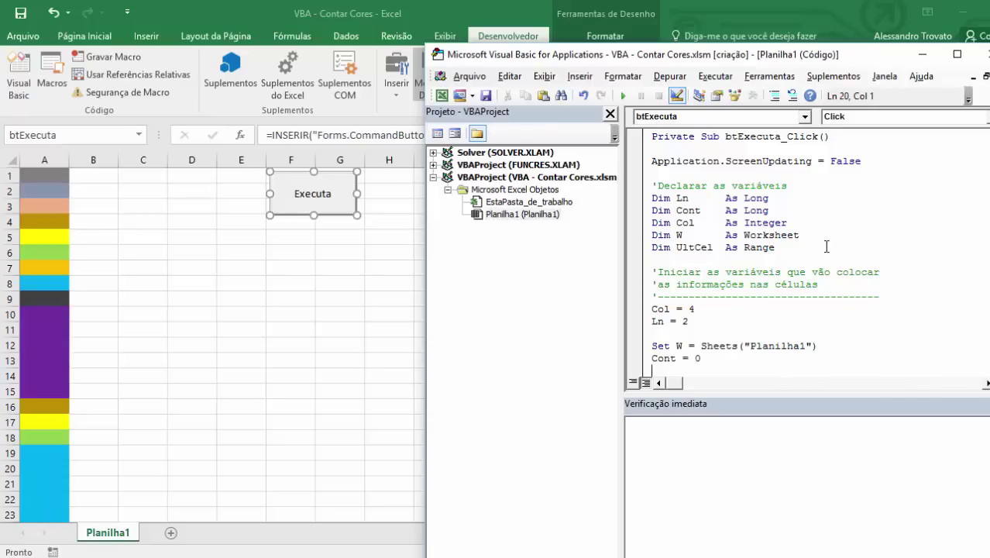
scroll(698, 294, "down", 1)
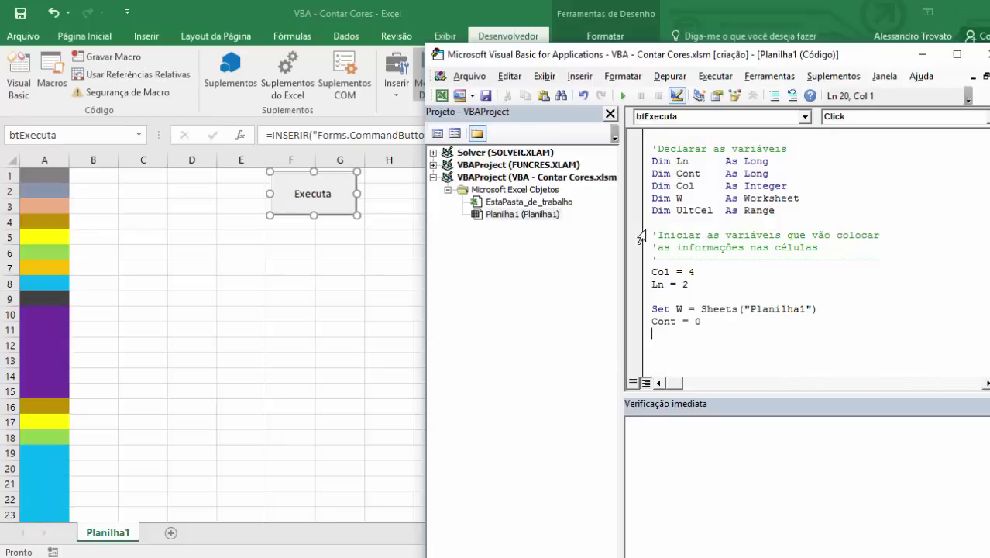
Widen the code area and add W.Select and W.Range("A1").Select below Cont = 0
left_click_drag(622, 232, 511, 236)
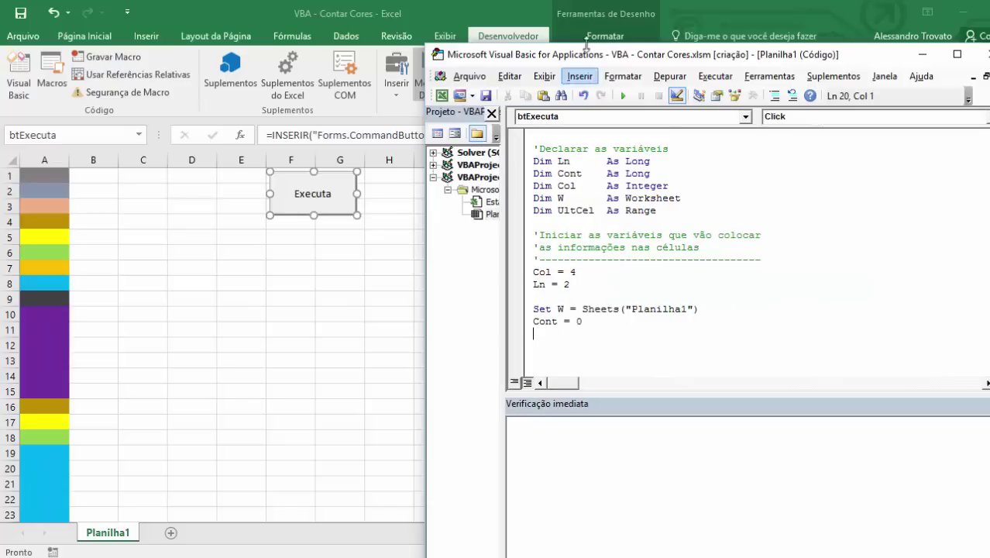
mouse_move(592, 54)
left_mouse_down()
mouse_move(378, 41)
mouse_move(323, 23)
left_mouse_up()
left_click(299, 286)
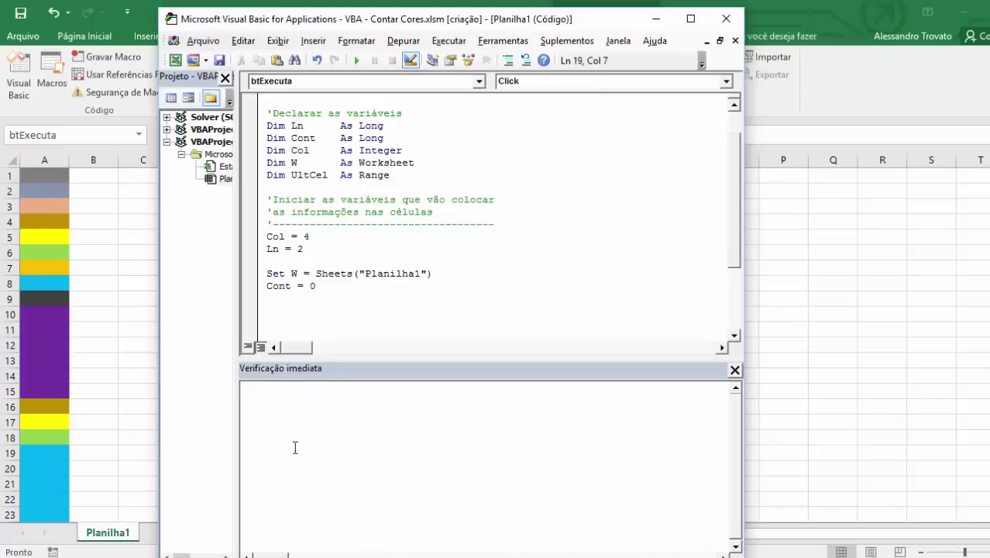
left_click(272, 321)
type(".select")
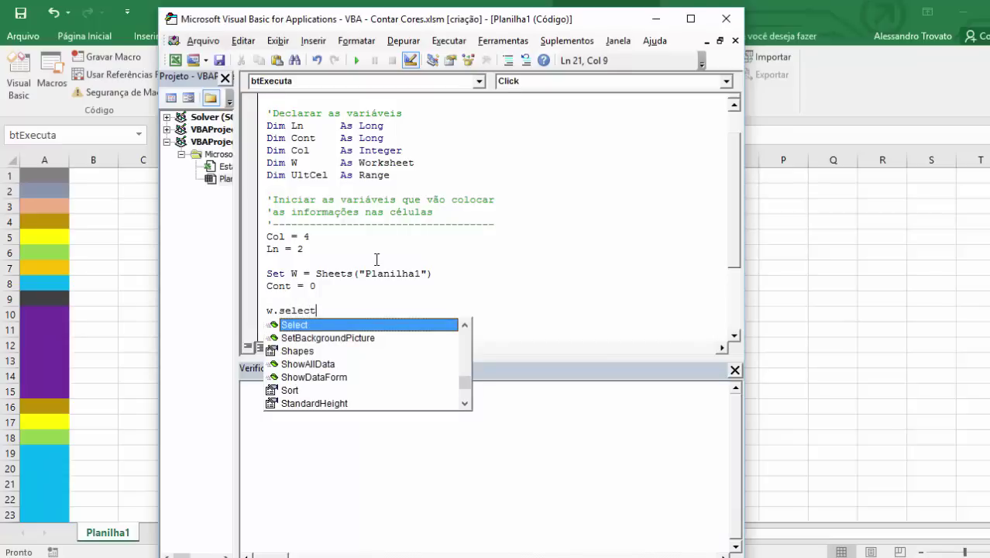
key("Return")
type("w.ra")
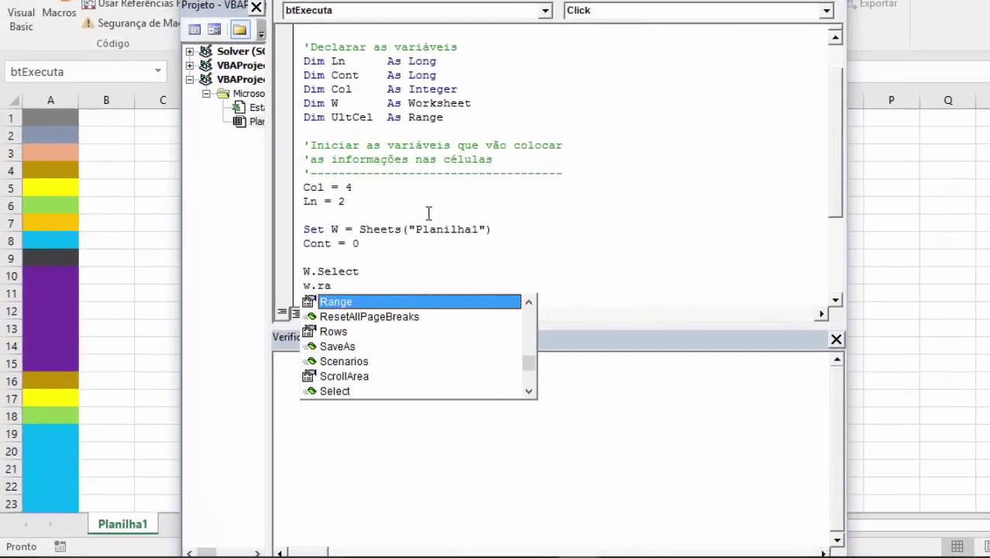
type("nger(\"A1")
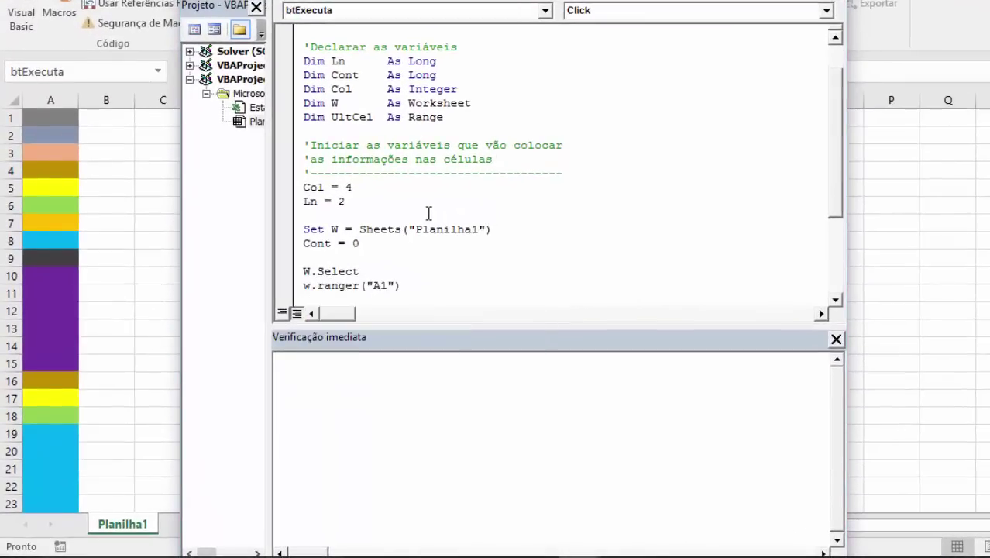
type(".select")
key("Return")
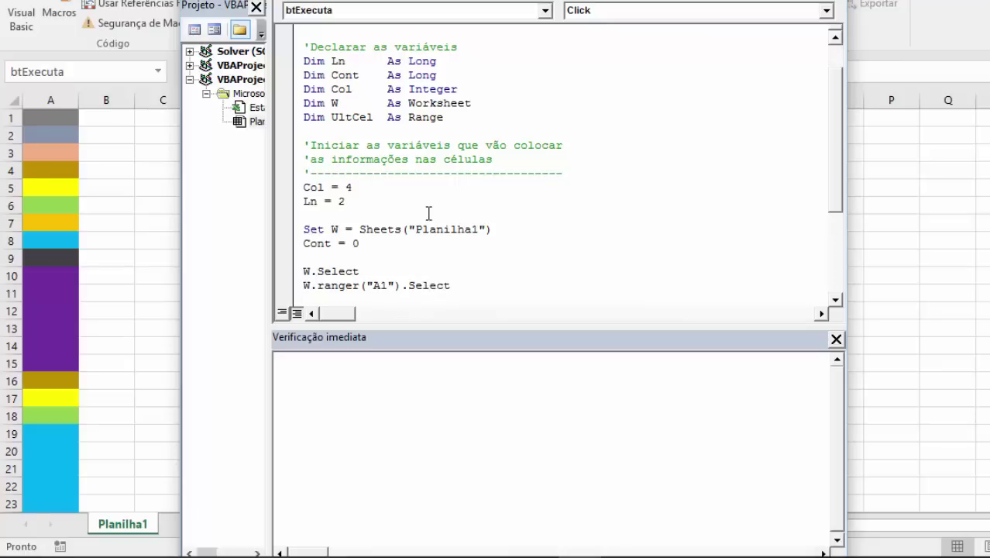
key("Delete")
key("Down")
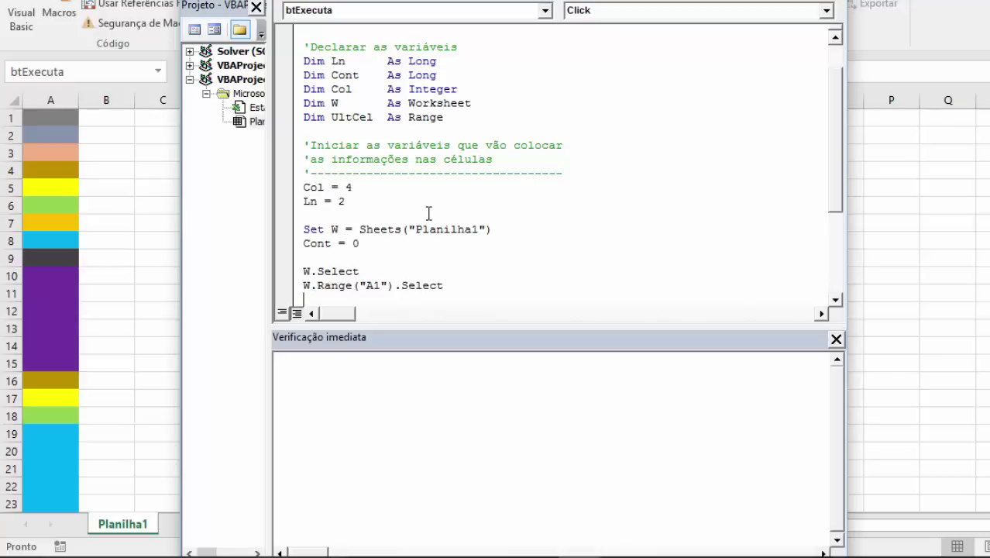
Add the comment 'Apaga coluna de resultado anterior' with a dashed separator line
scroll(428, 213, "down", 1)
type("'")
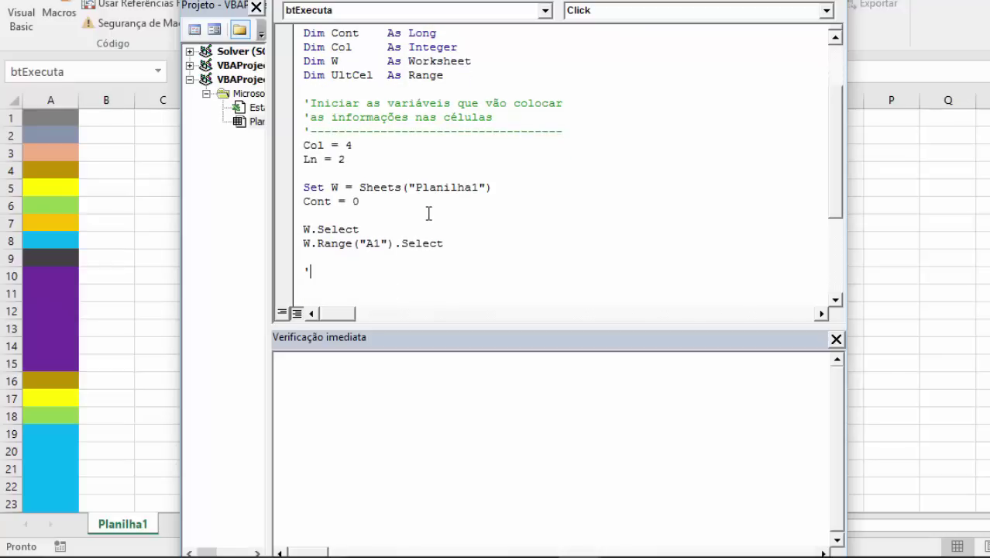
type("Apagacolu")
type("nas d")
key("BackSpace")
key("BackSpace")
key("BackSpace")
type("de res")
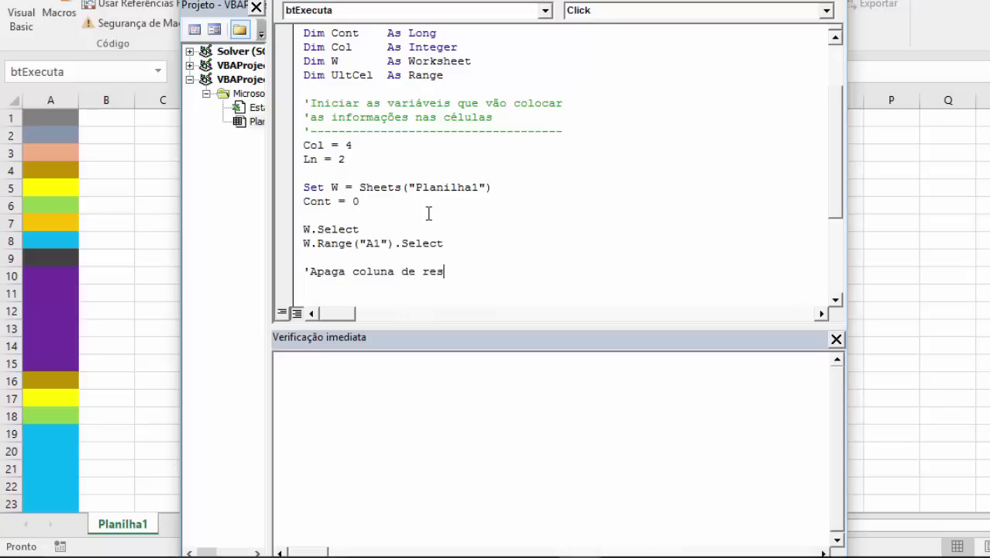
type("ultado anterior")
key("Return")
type("'-")
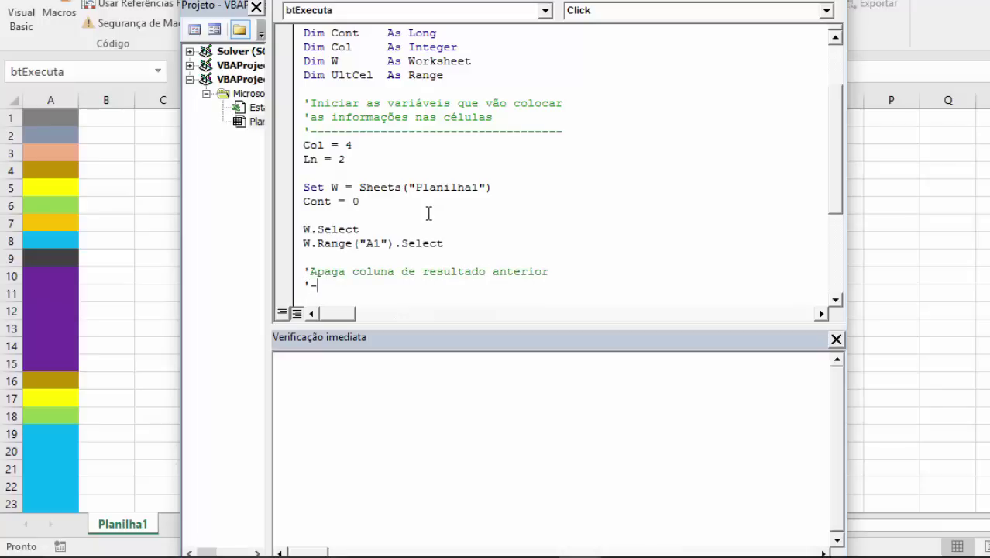
type("-------------------------------------")
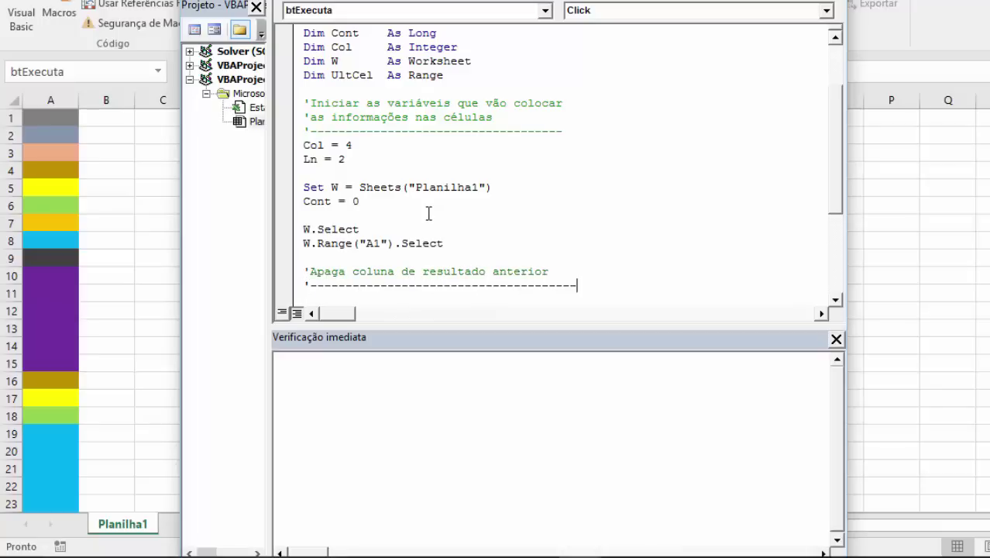
key("Return")
Add W.Range("D:E").EntireColumn.Delete to clear the previous result columns
type("w")
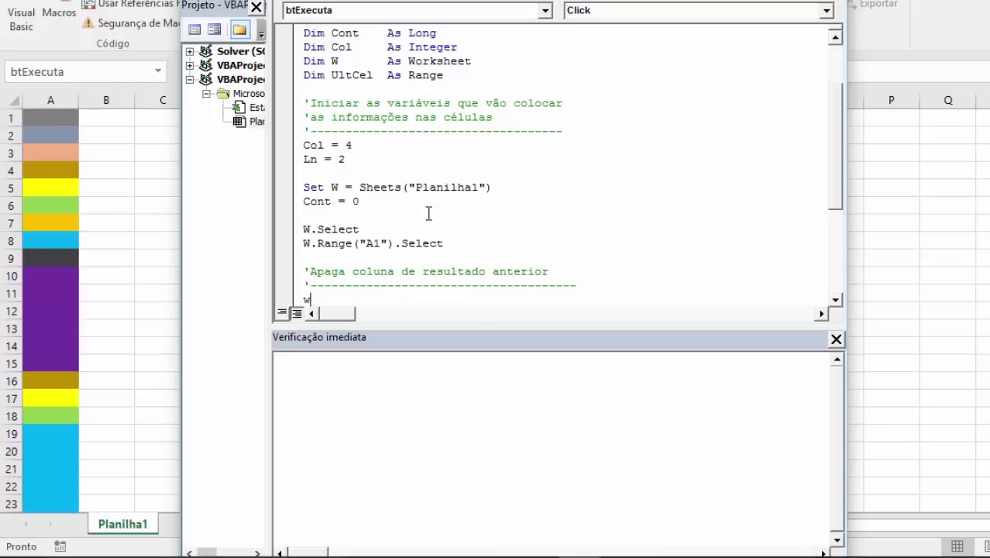
type(".range(\"D:")
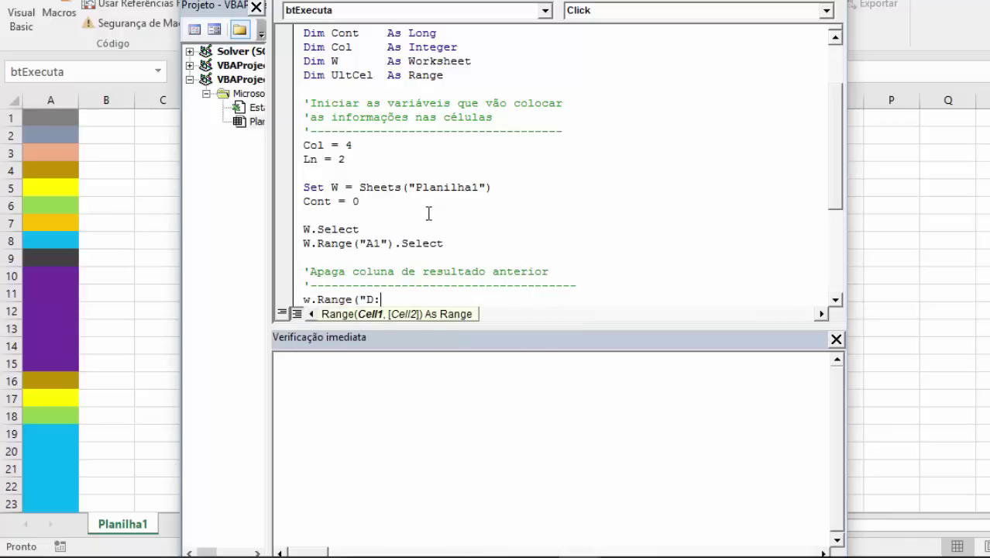
type("E")
type(").en")
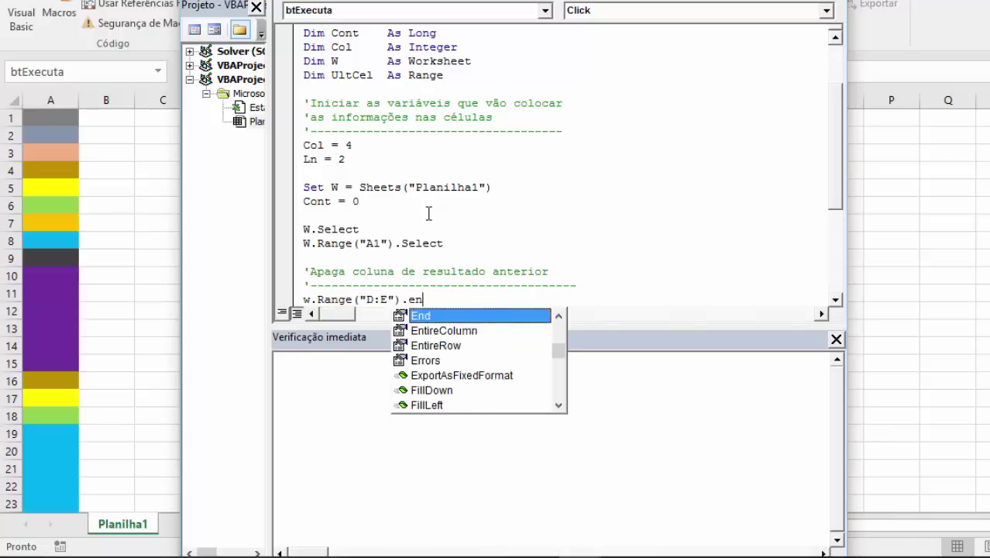
type("tir")
key("Tab")
type(".delet")
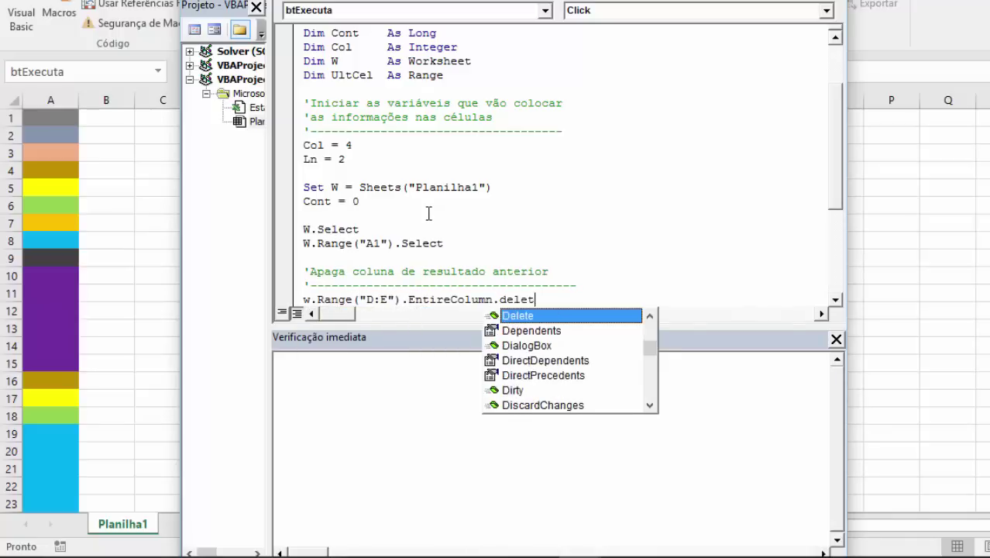
key("Return")
key("Return")
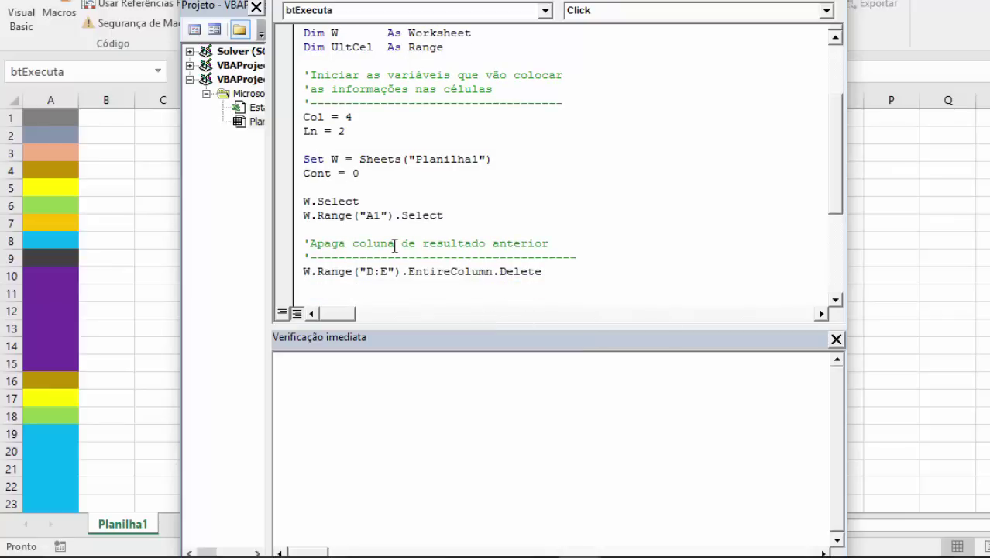
scroll(392, 245, "down", 1)
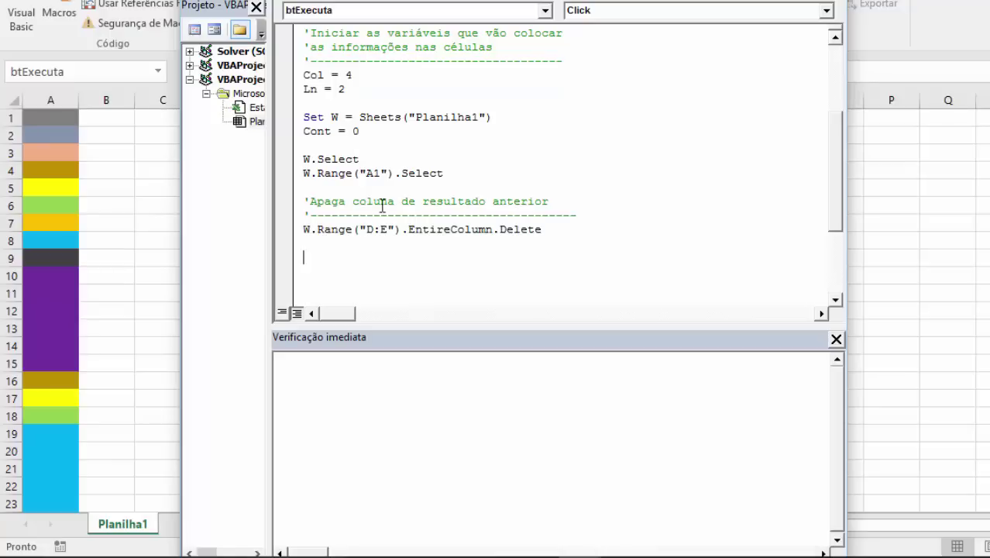
scroll(408, 257, "down", 1)
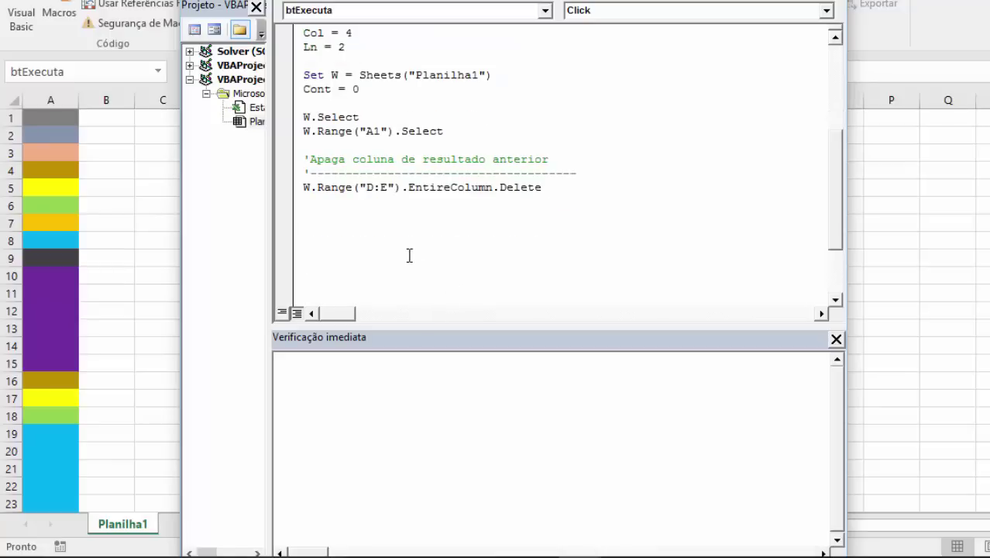
Set the Executa button's properties to 'Não mover ou dimensionar com células'
key("alt+F11")
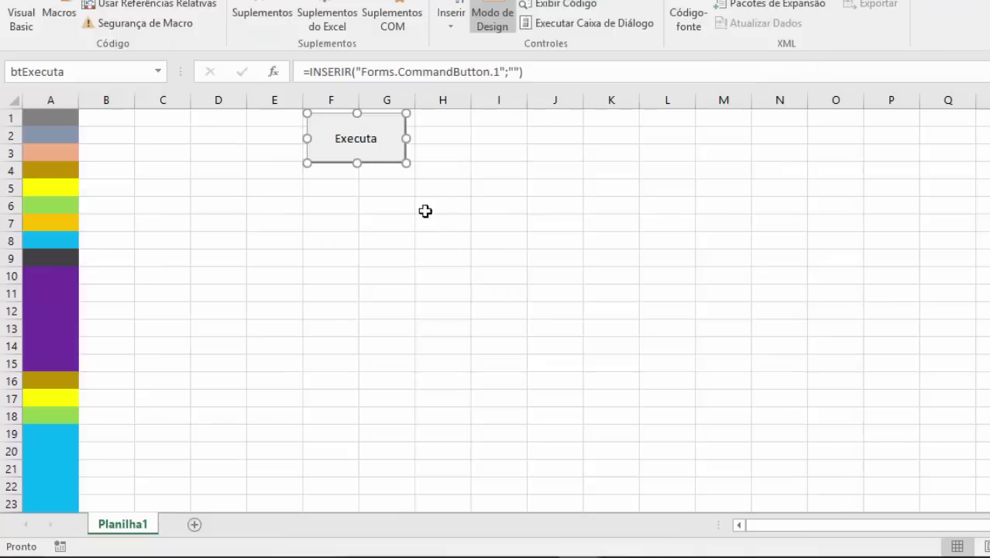
right_click(345, 135)
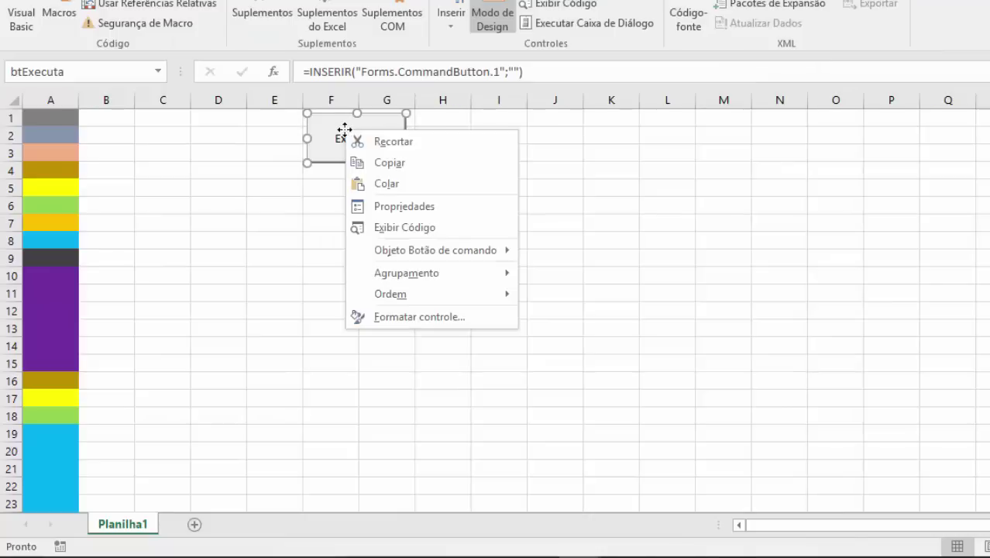
left_click(425, 317)
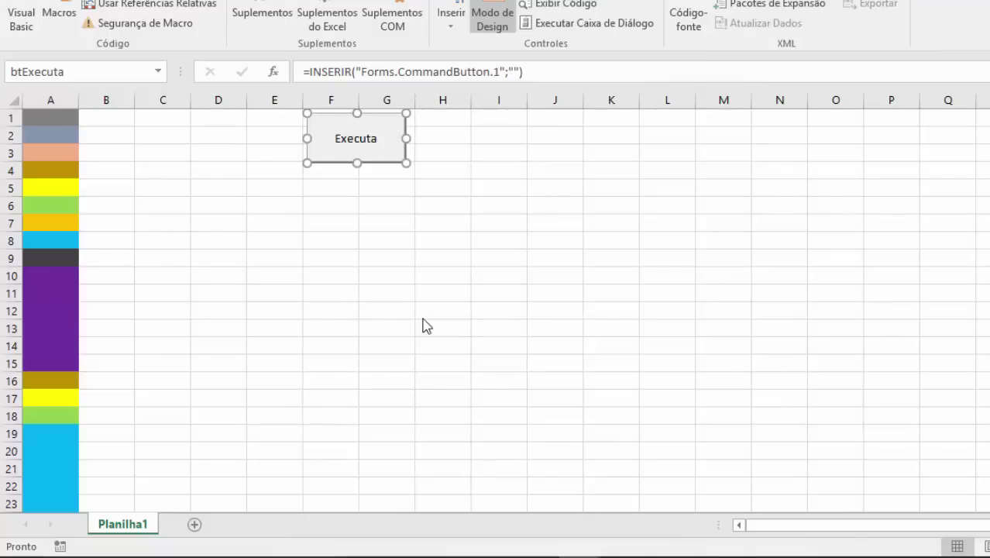
left_click(773, 139)
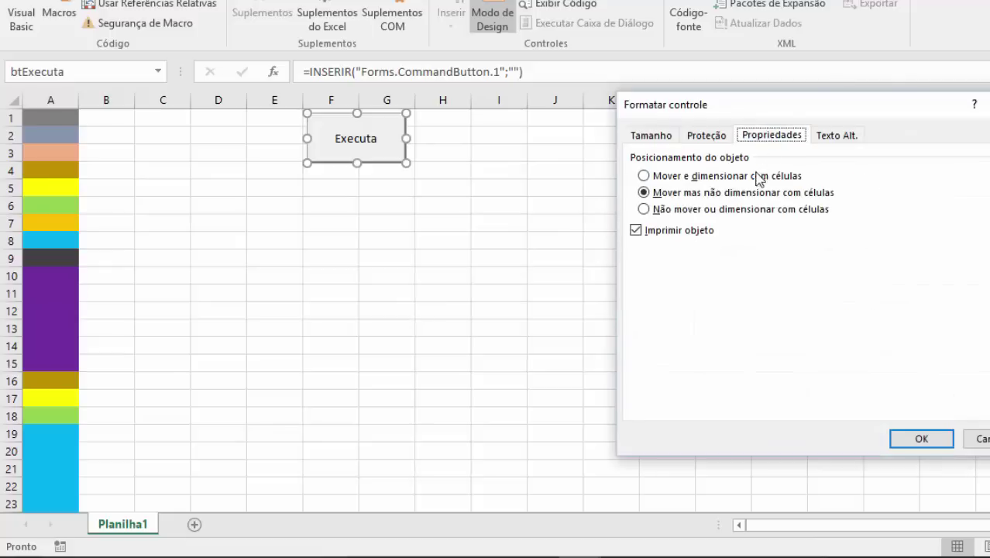
left_click(711, 210)
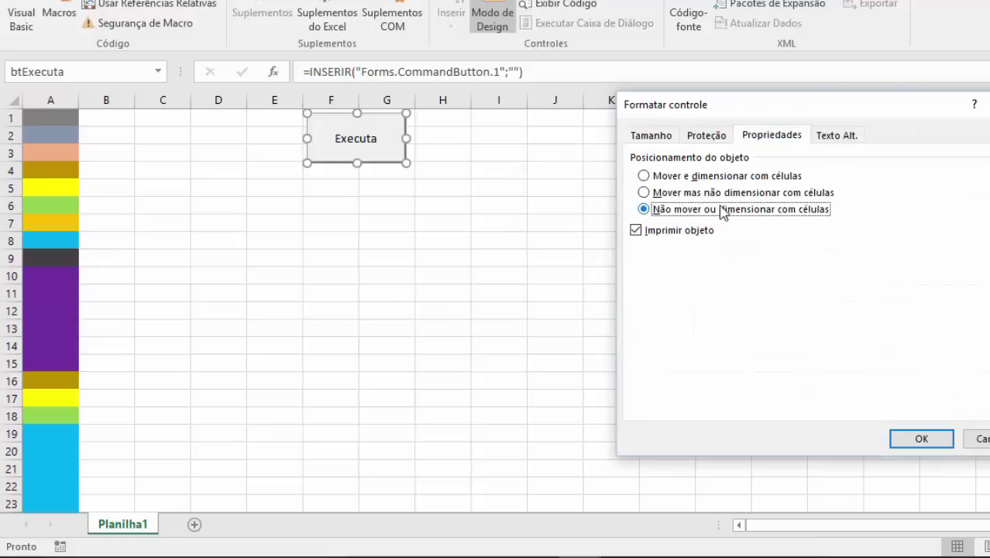
left_click(919, 439)
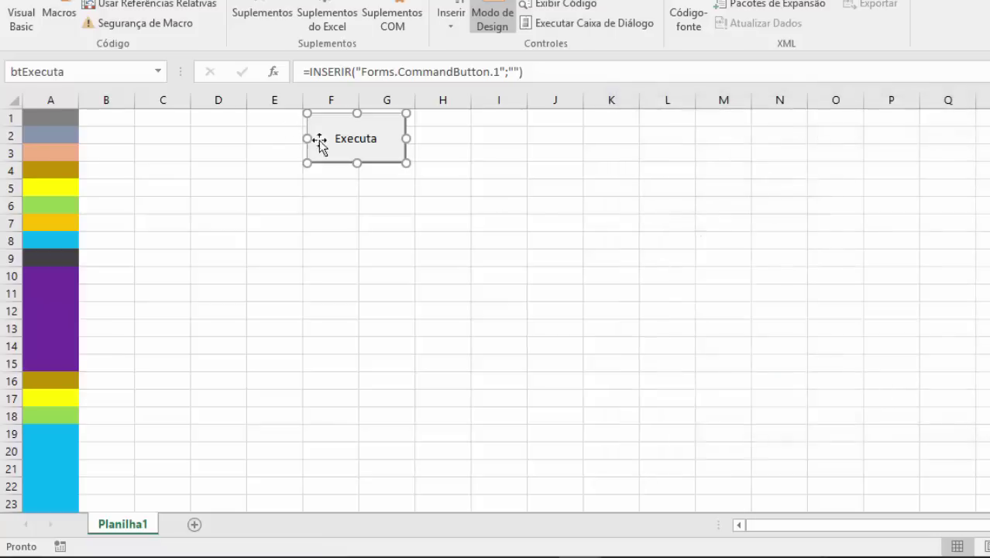
left_click_drag(221, 99, 259, 96)
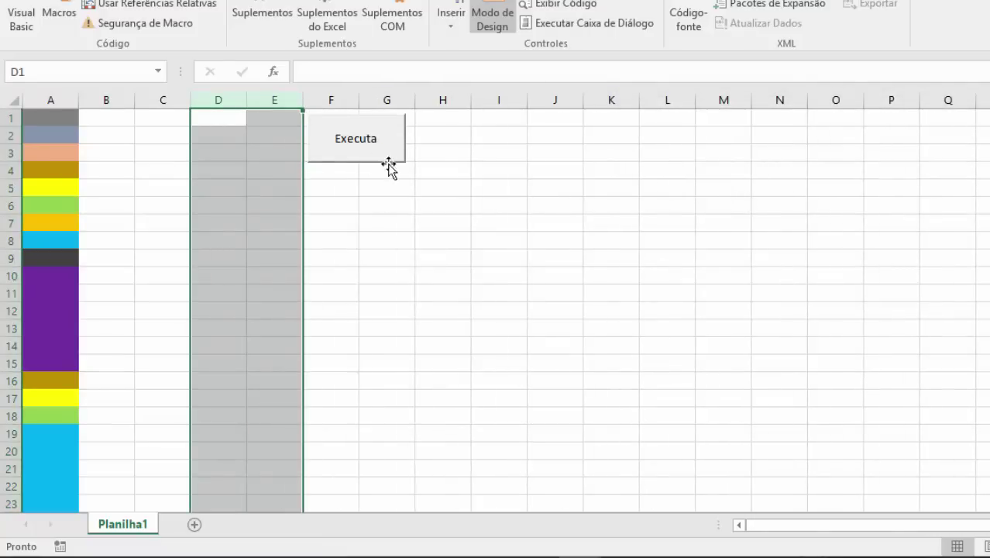
left_click(397, 191)
Add the comment 'Total de células com Cores' with a dashed separator below the Delete line
key("alt+F11")
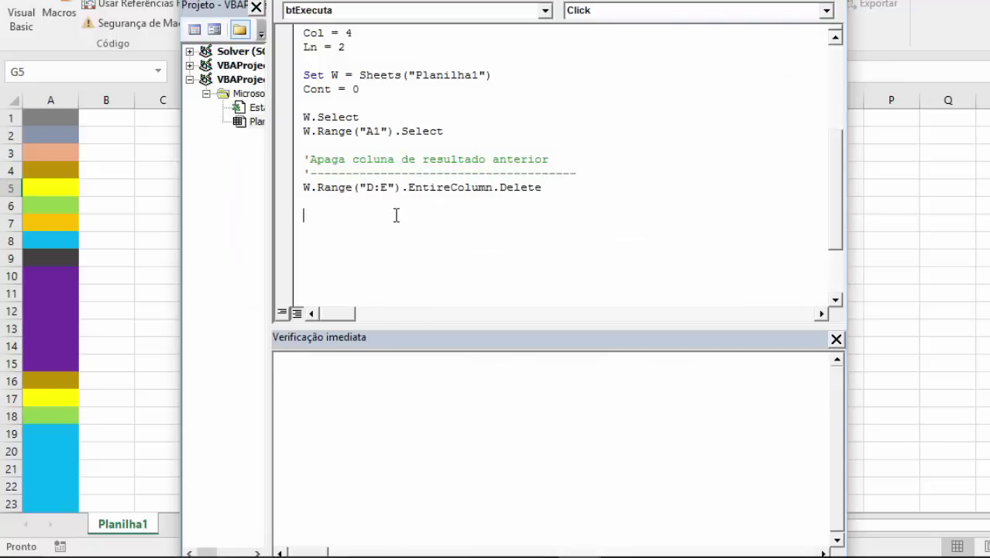
type("'")
type("oa")
type("tal de células com C")
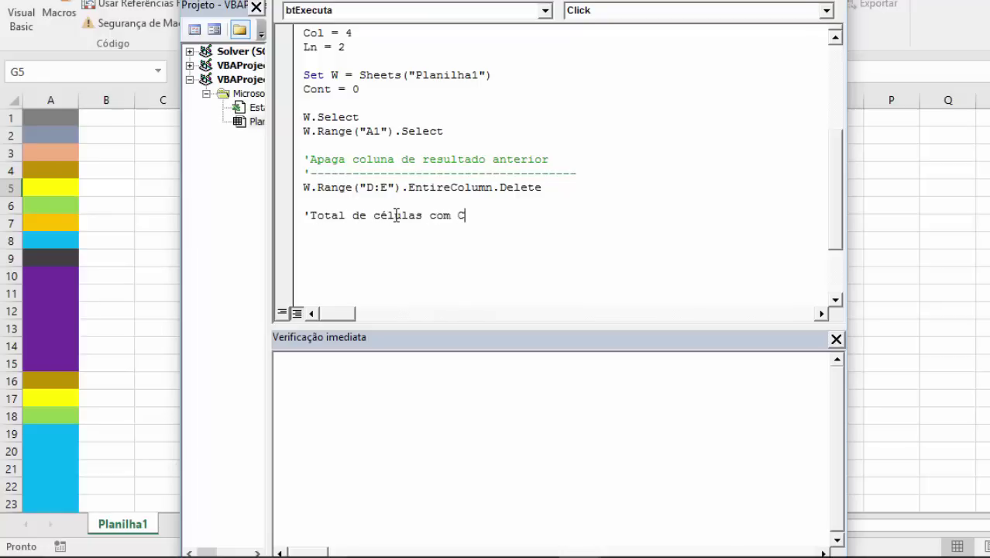
type("ores")
key("Return")
type("'")
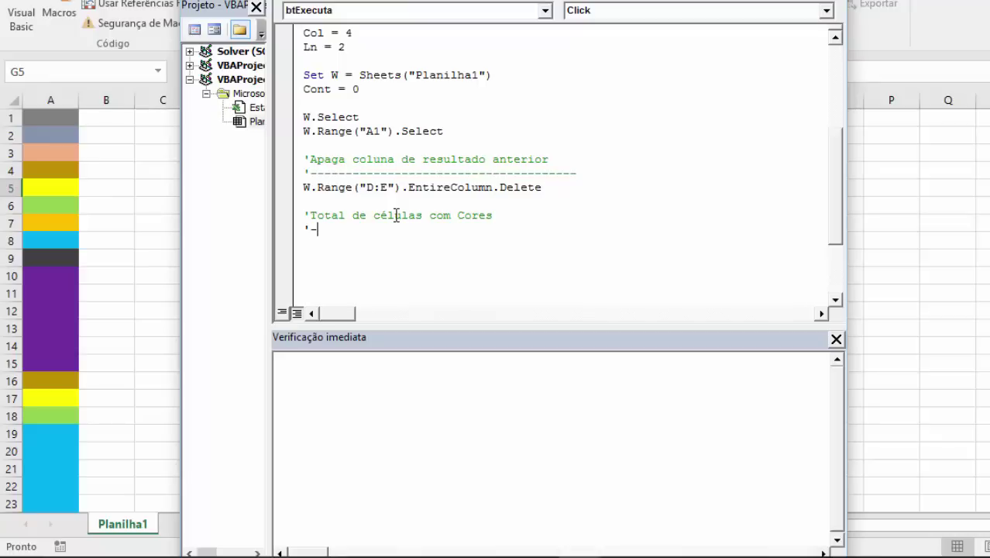
type("-------------------------------------")
scroll(61, 310, "down", 1)
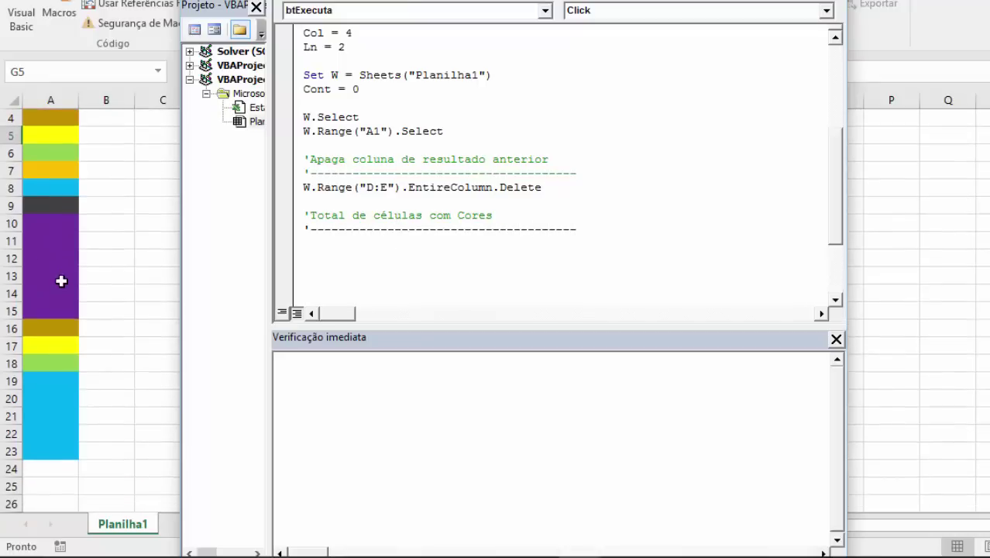
scroll(61, 281, "up", 1)
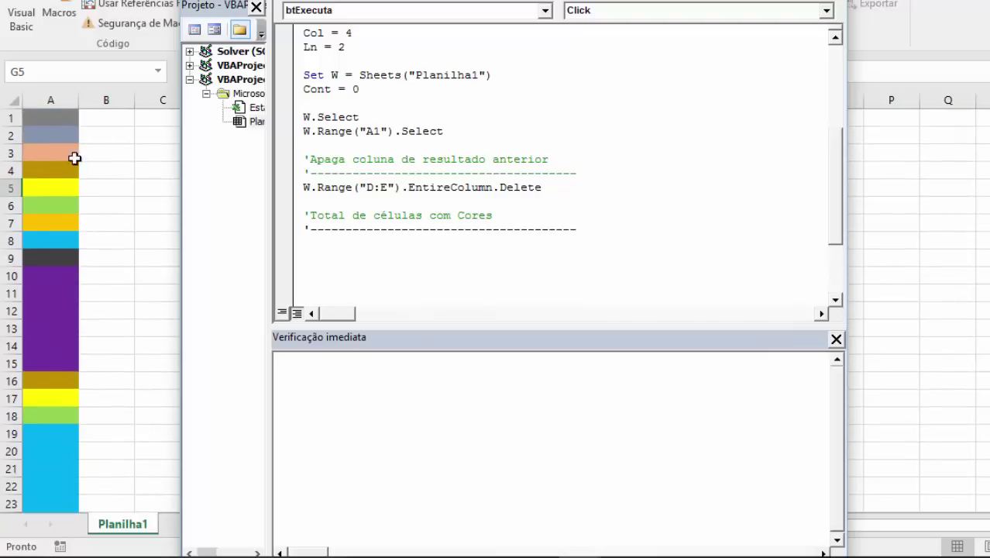
Write an empty Do While ActiveCell.Interior.Color <> "" ... Loop block
left_click(414, 254)
type("do ")
type("while ac")
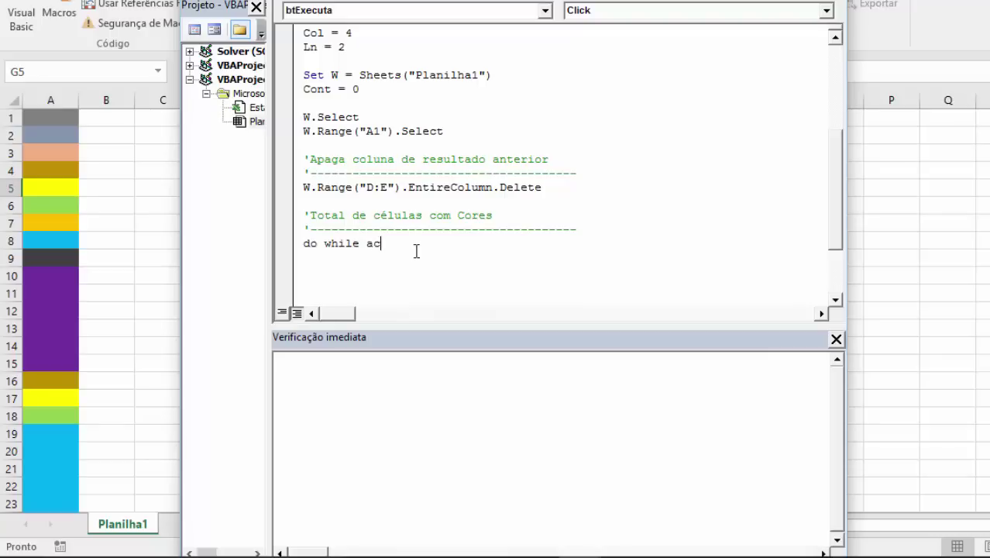
type("tivecell.inte")
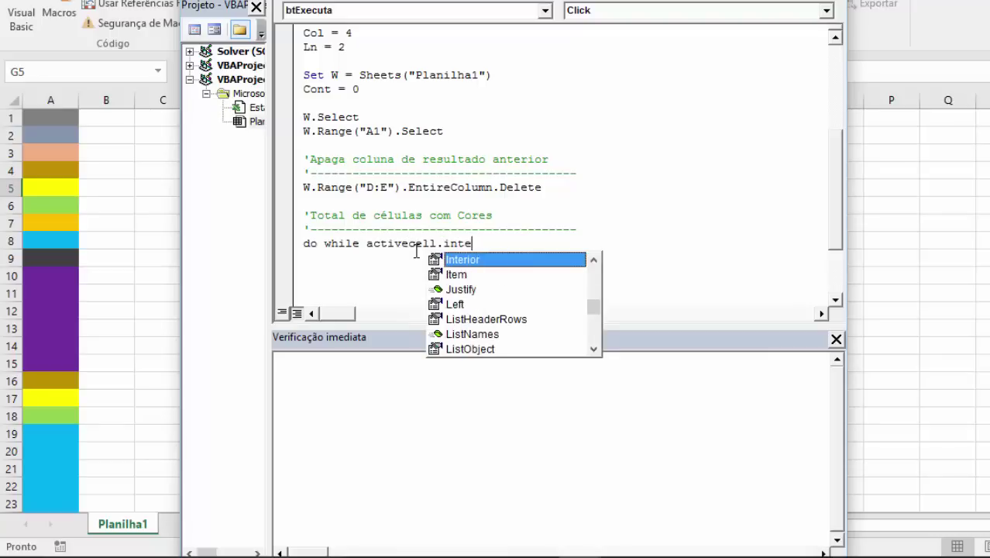
type("rior.colo")
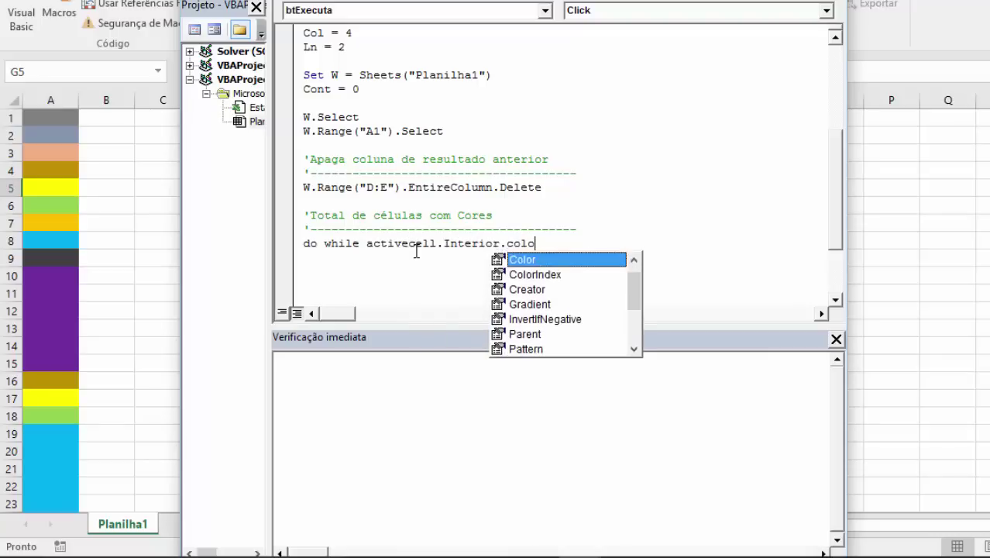
type(" =")
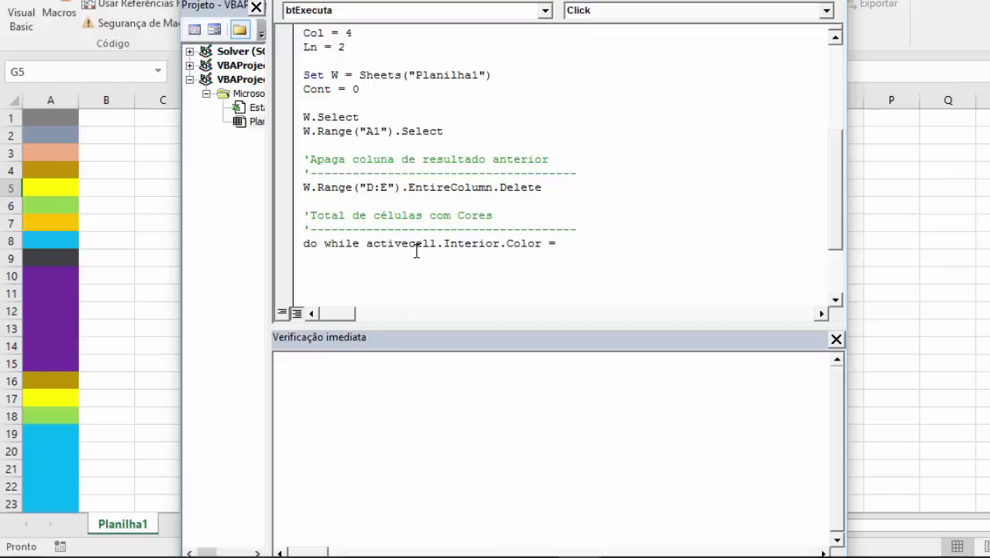
type("<>>")
type("\"\"")
key("Return")
key("Return")
type("l")
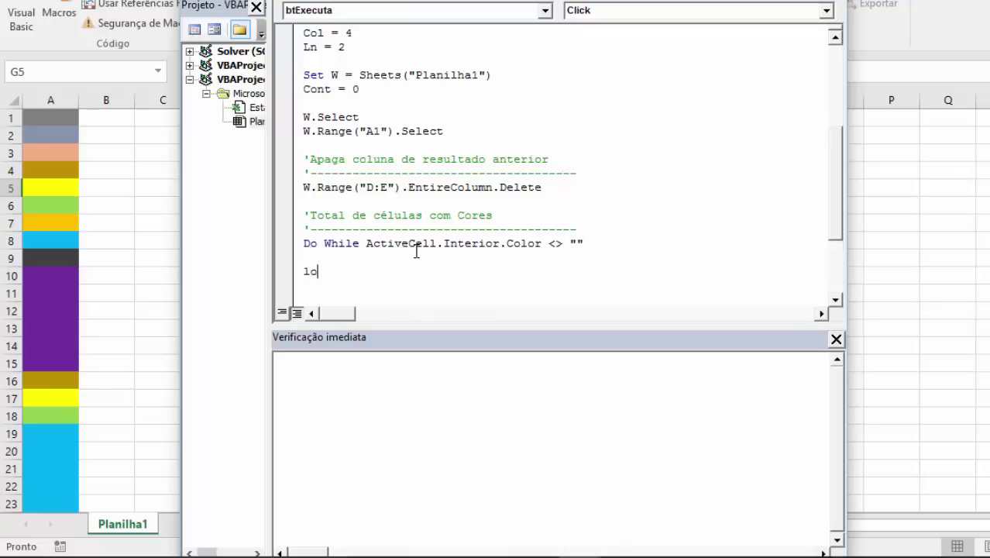
type("op")
key("Up")
key("Return")
Select coloured cells down column A to A8 and review the loop's empty-quote comparison
left_click(48, 134)
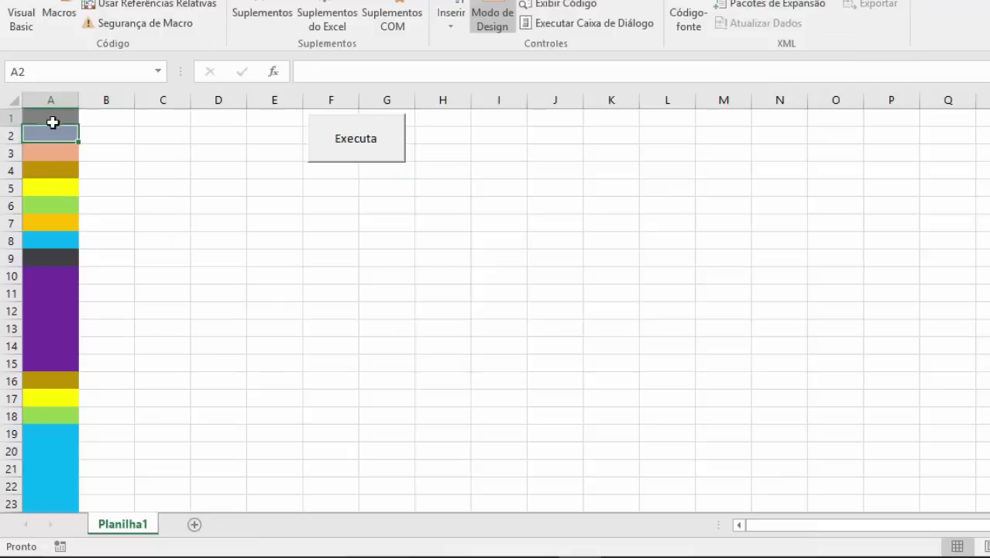
left_click(46, 152)
left_click(47, 189)
left_click(47, 240)
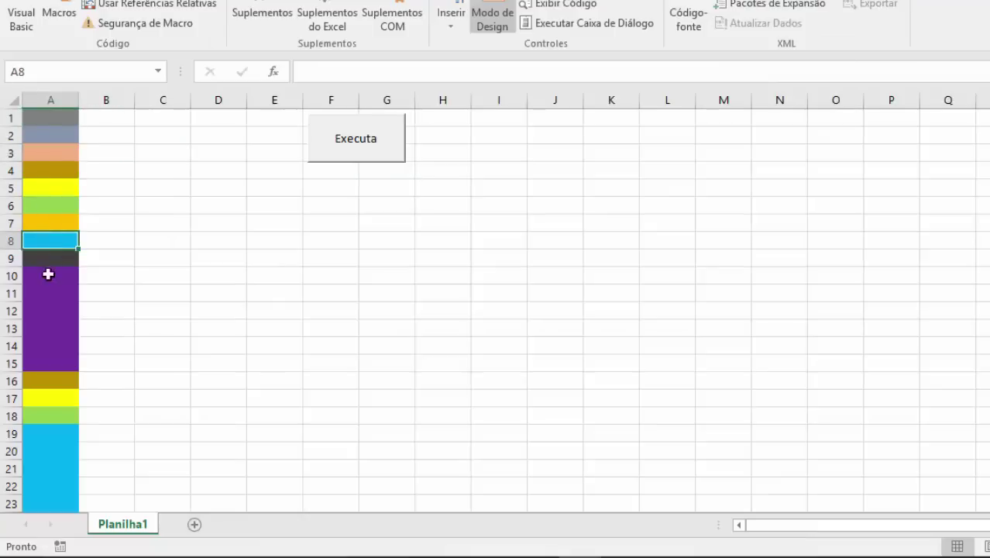
key("alt+F11")
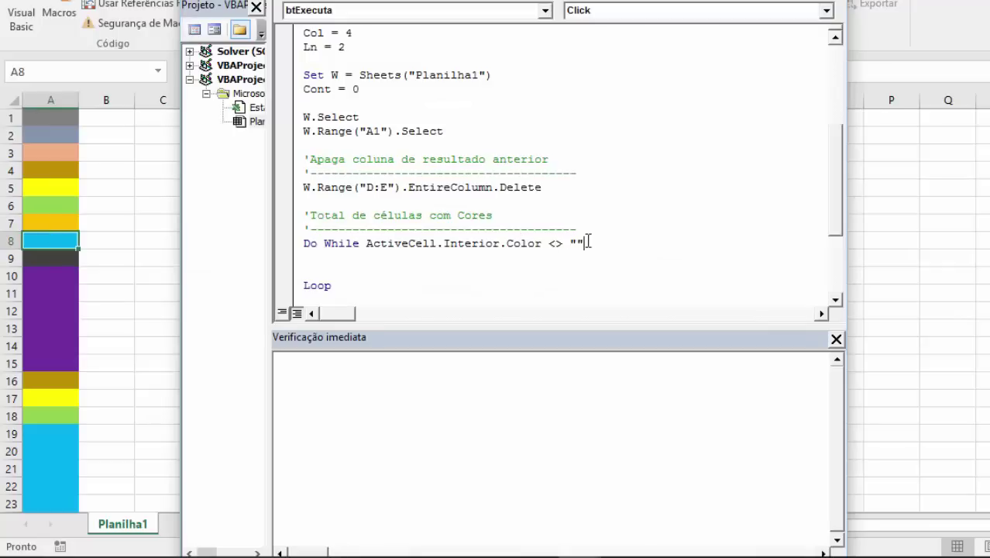
left_click_drag(585, 243, 548, 243)
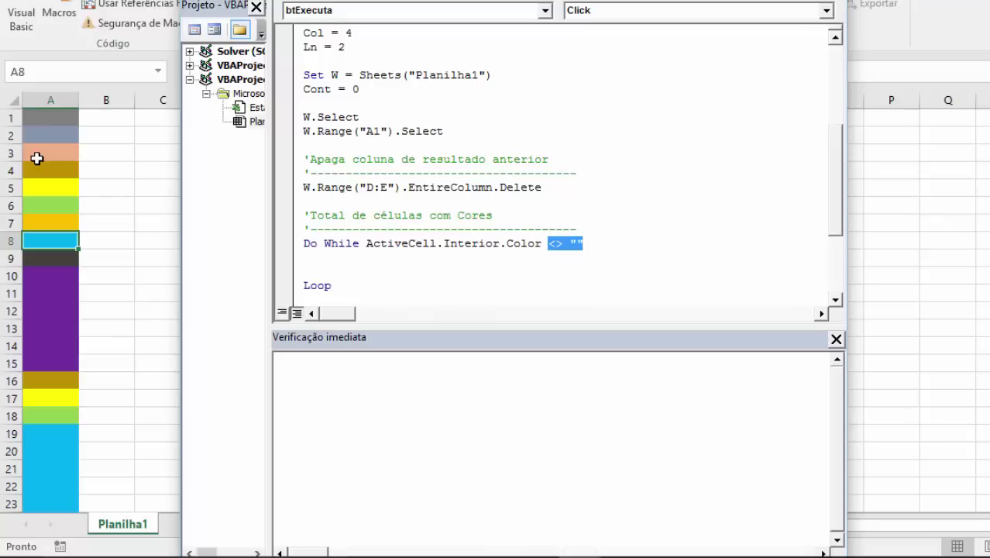
left_click(640, 254)
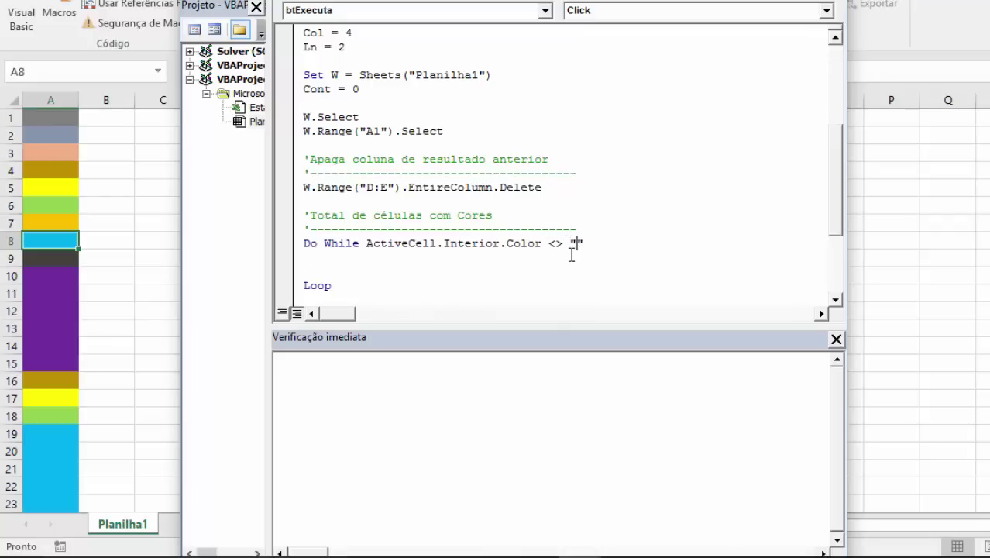
left_click_drag(570, 243, 584, 243)
left_click(471, 243)
Query ActiveCell.Interior.Color in the Immediate window for the selected cell
left_click(340, 364)
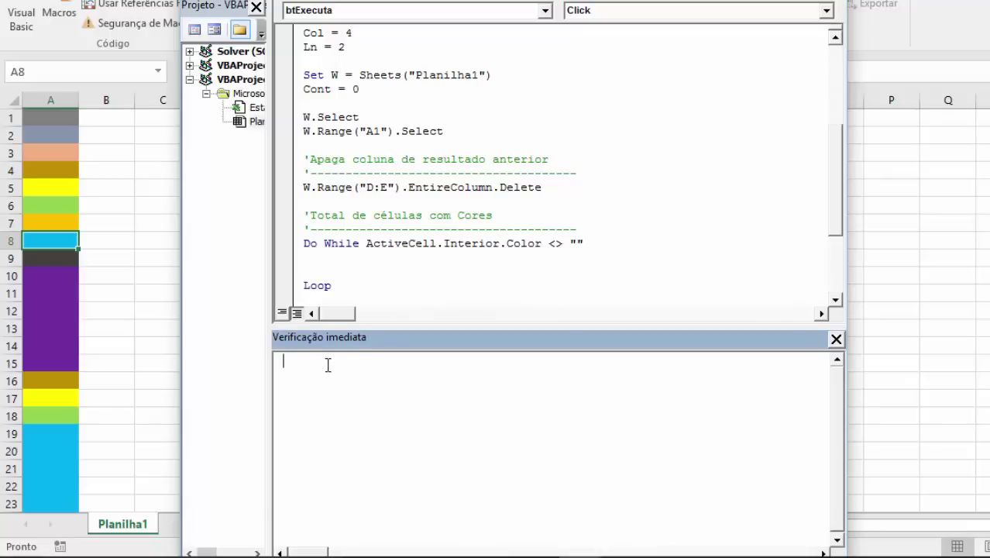
left_click(54, 242)
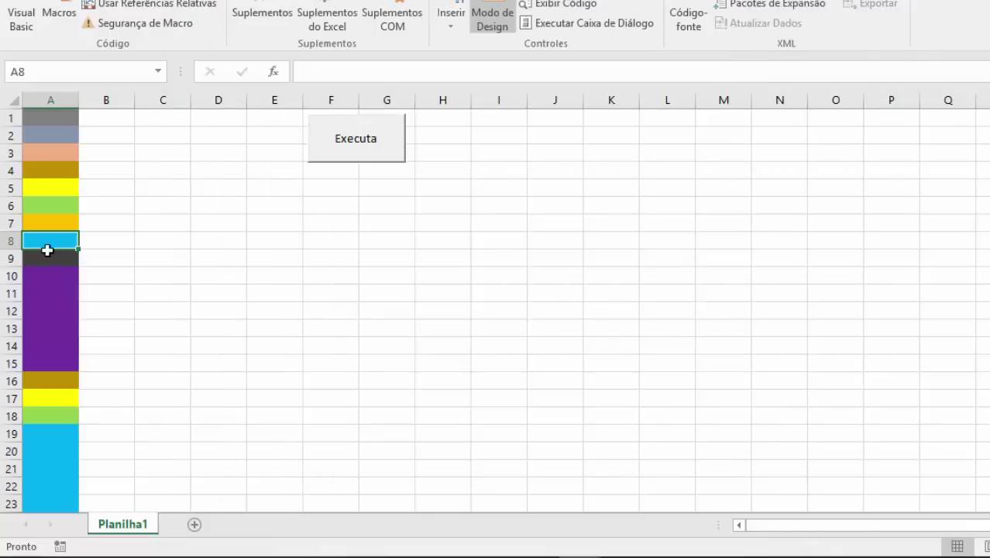
key("alt+F11")
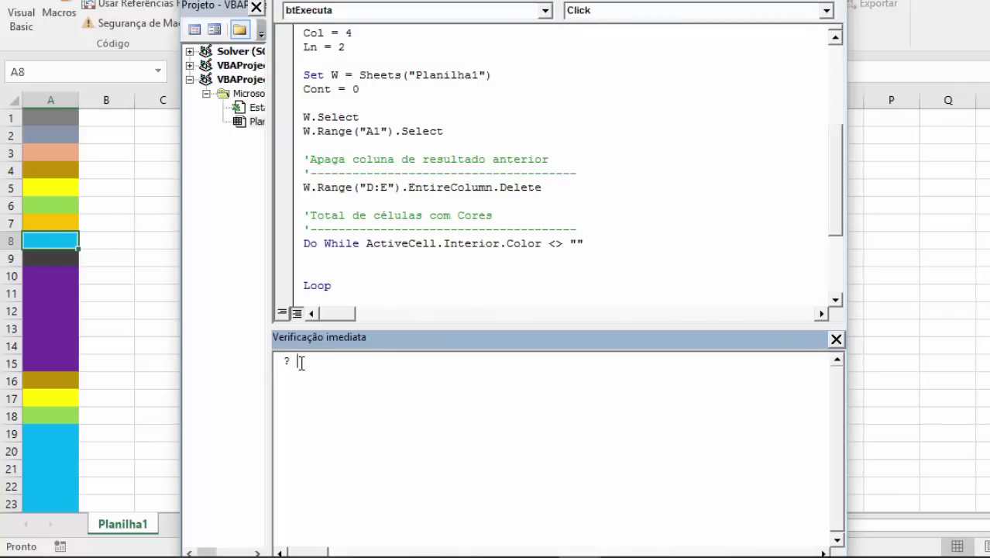
type("acrtive")
key("BackSpace")
key("BackSpace")
key("BackSpace")
type("tiv")
key("BackSpace")
key("BackSpace")
key("BackSpace")
key("BackSpace")
type("tivecell.")
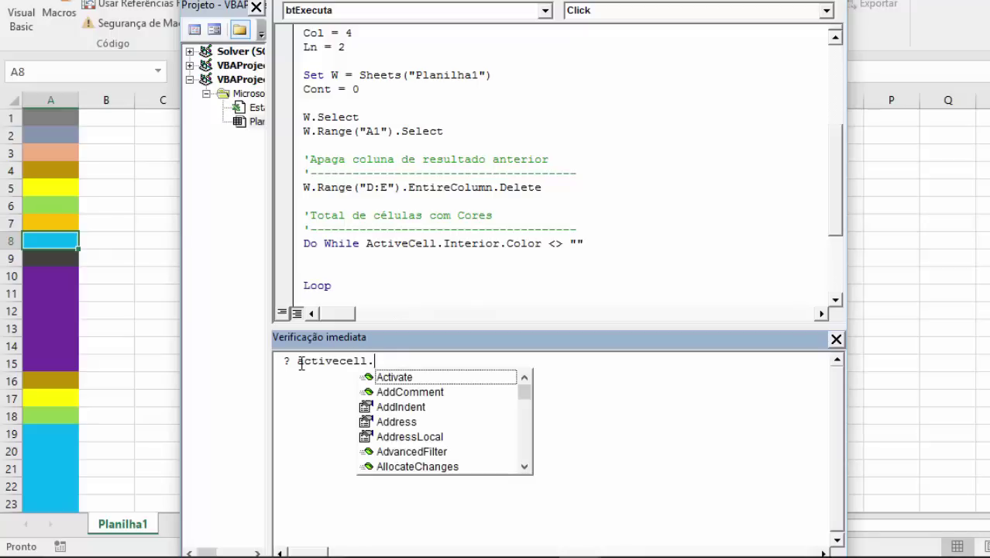
type("interior.color")
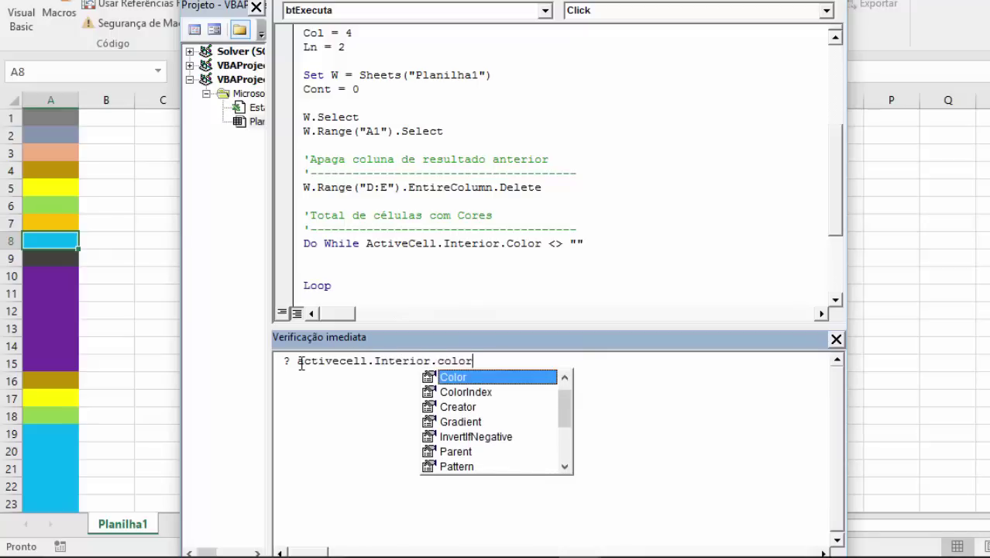
key("Return")
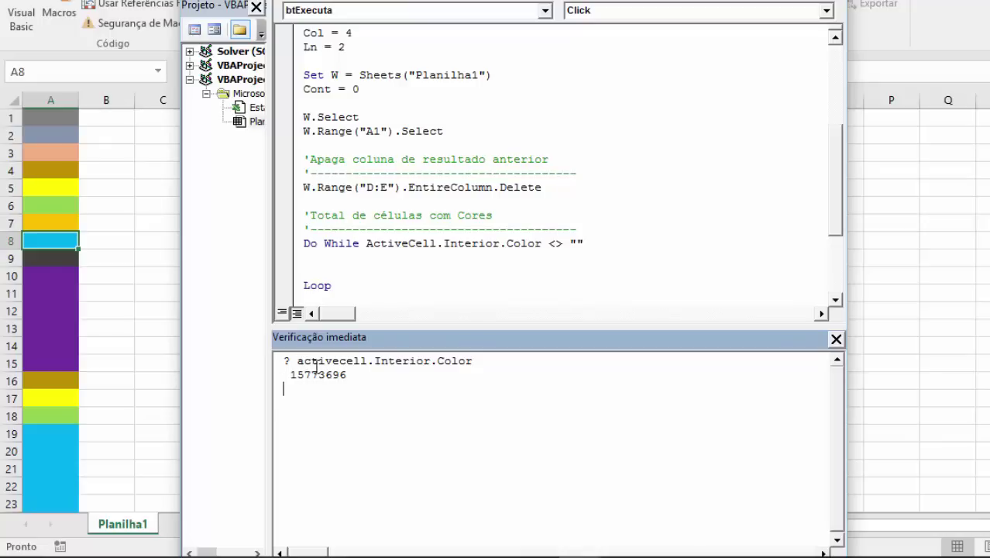
Get the no-fill code 16777215 from cell B8 and paste it into the loop condition
left_click(101, 242)
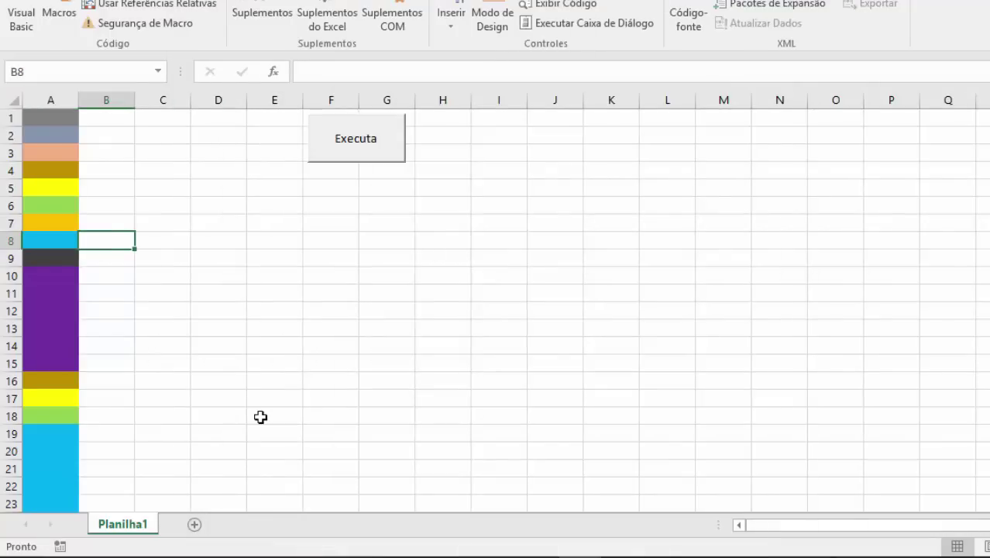
key("alt+F11")
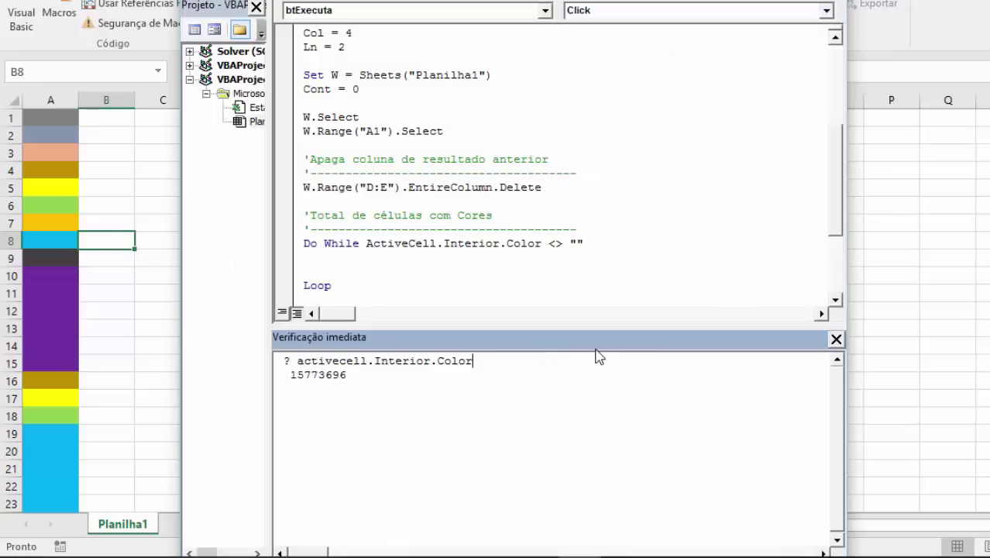
key("Return")
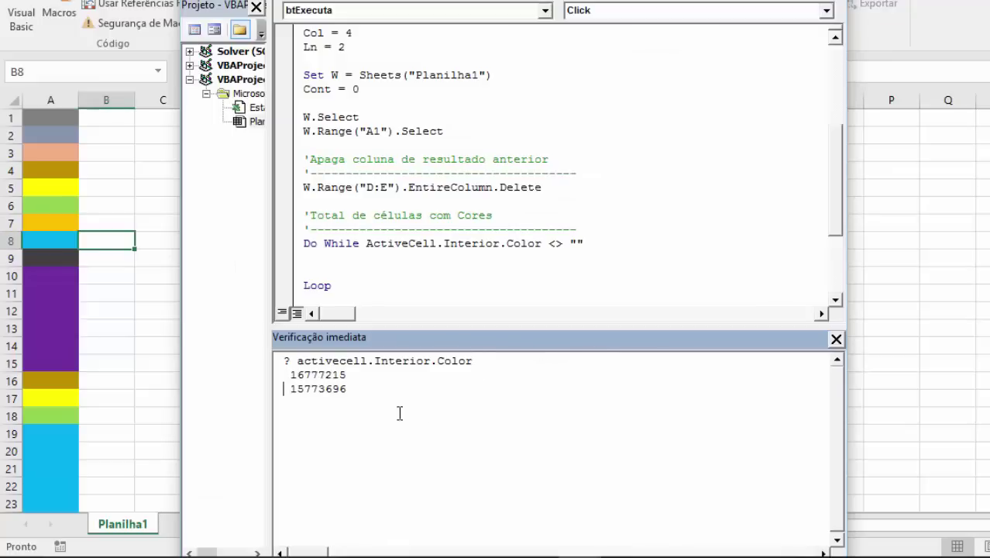
double_click(326, 374)
key("ctrl+c")
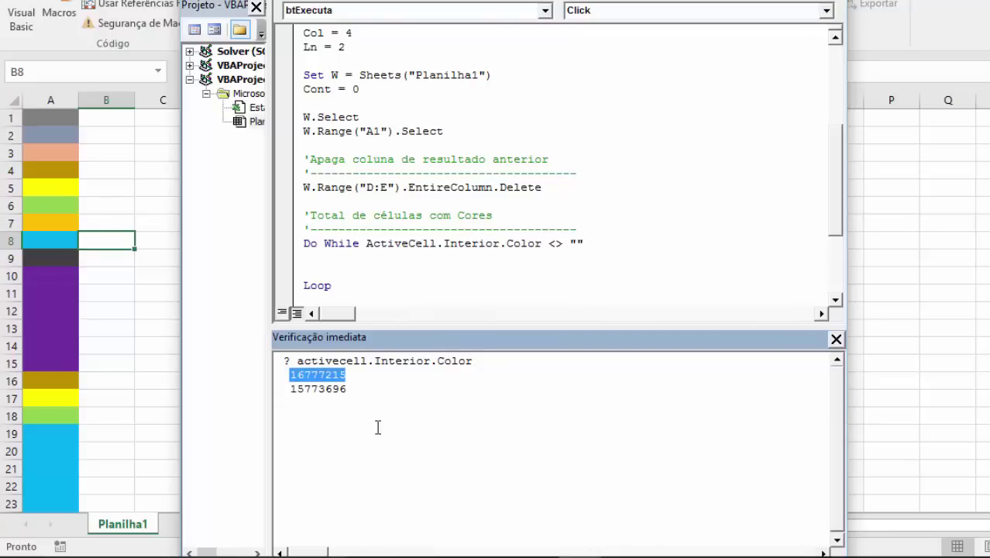
left_click(574, 244)
left_click_drag(574, 243, 592, 252)
key("ctrl+v")
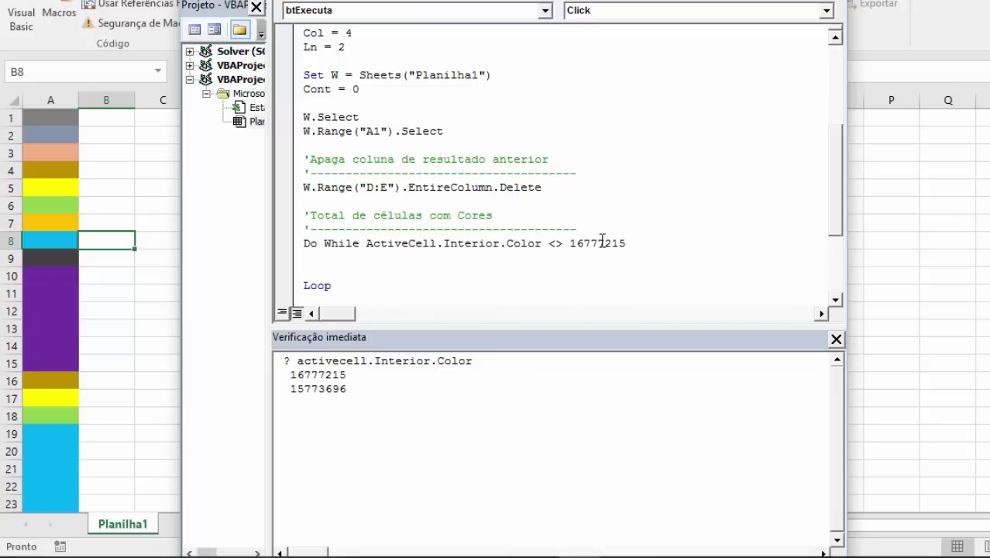
Check the coloured column A on the worksheet, selecting A1, A24 and A10
left_click(154, 172)
left_click(55, 118)
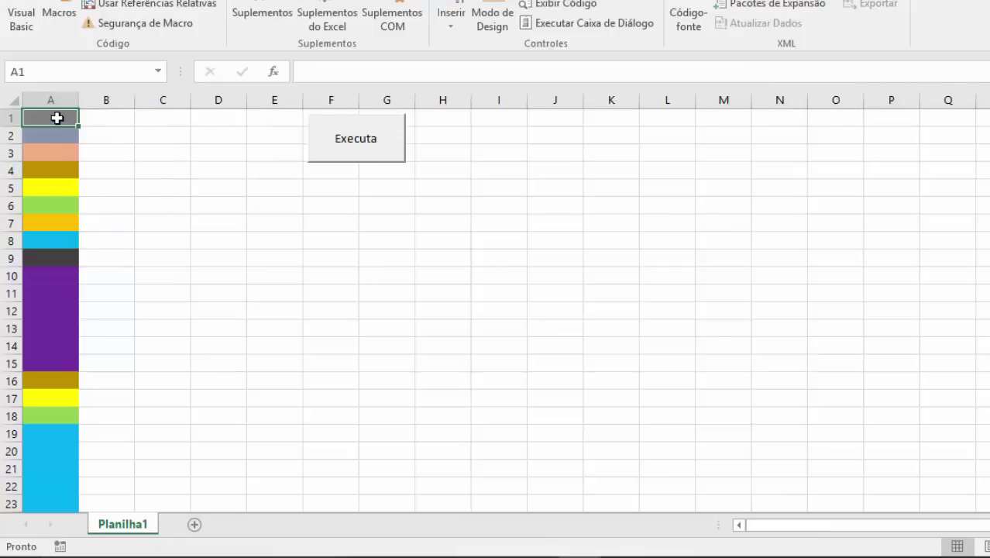
scroll(38, 341, "down", 2)
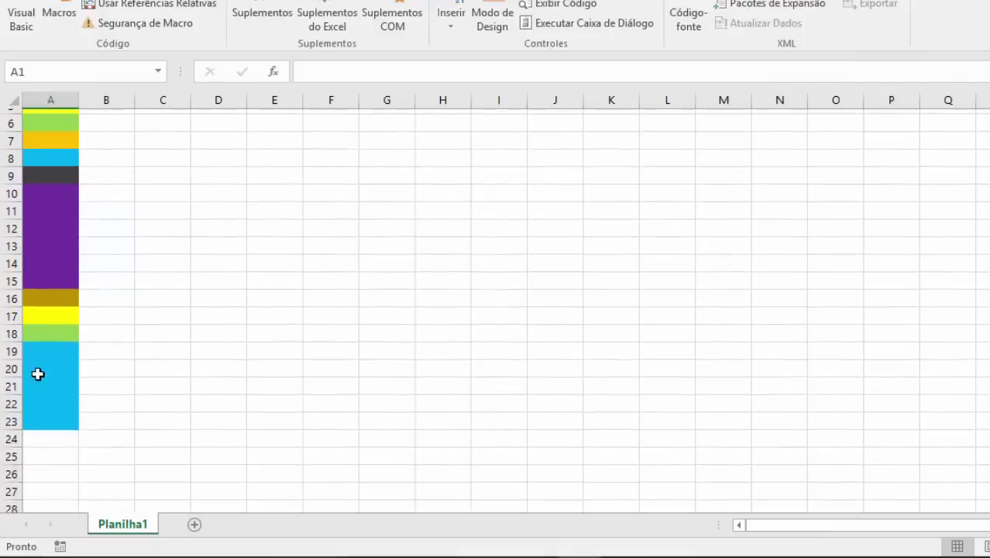
left_click(69, 418)
scroll(84, 433, "up", 2)
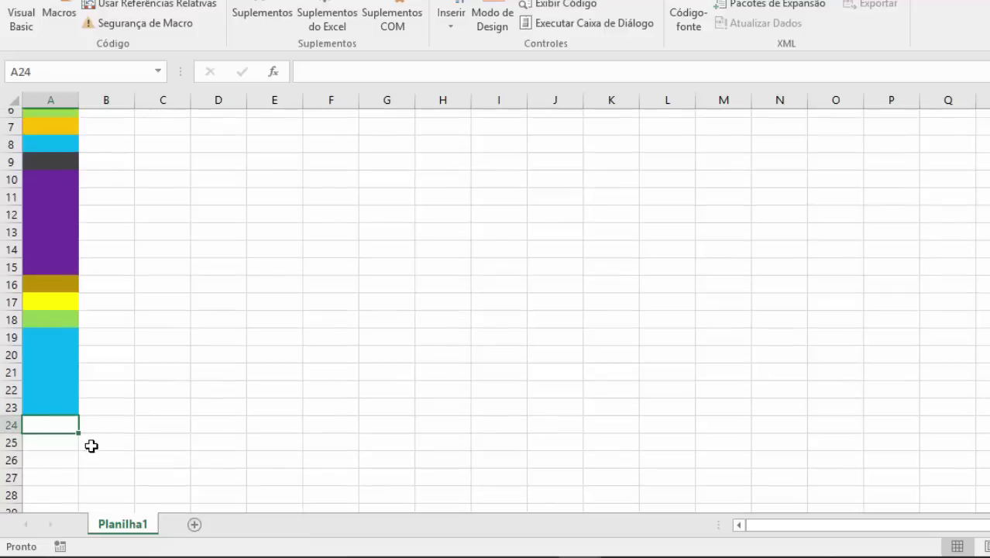
left_click(58, 279)
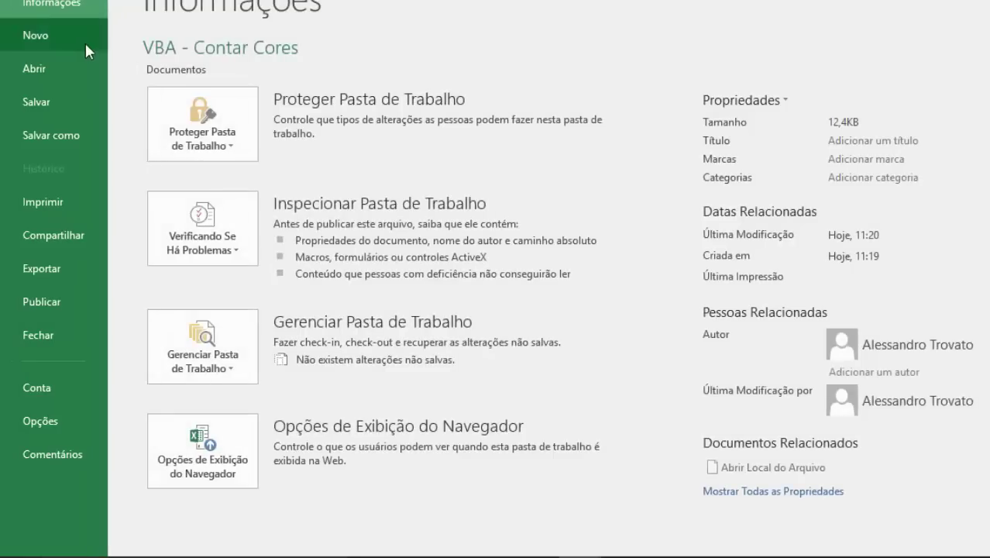
key("Escape")
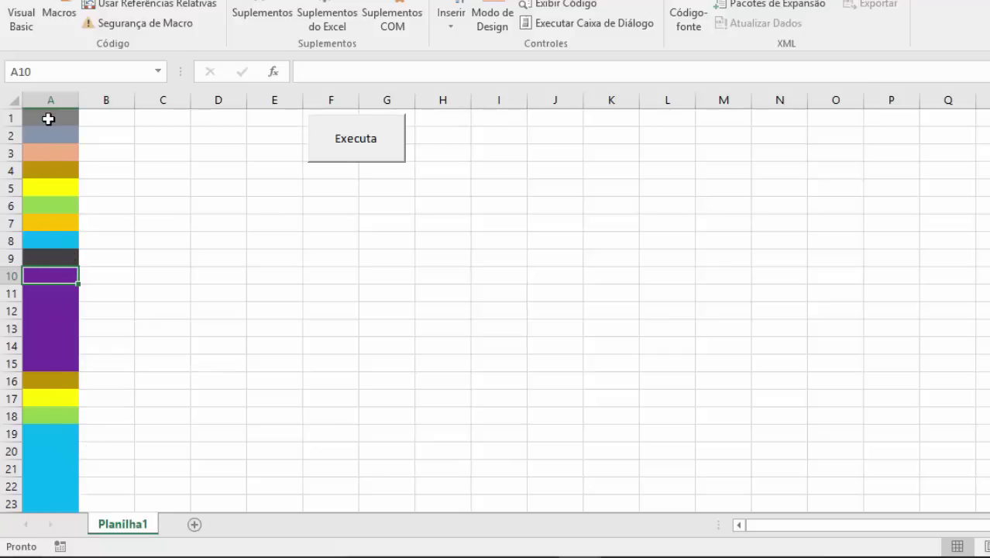
Shrink the Immediate window and insert ActiveCell.Offset(1, 0).Select just above Loop
key("alt+F11")
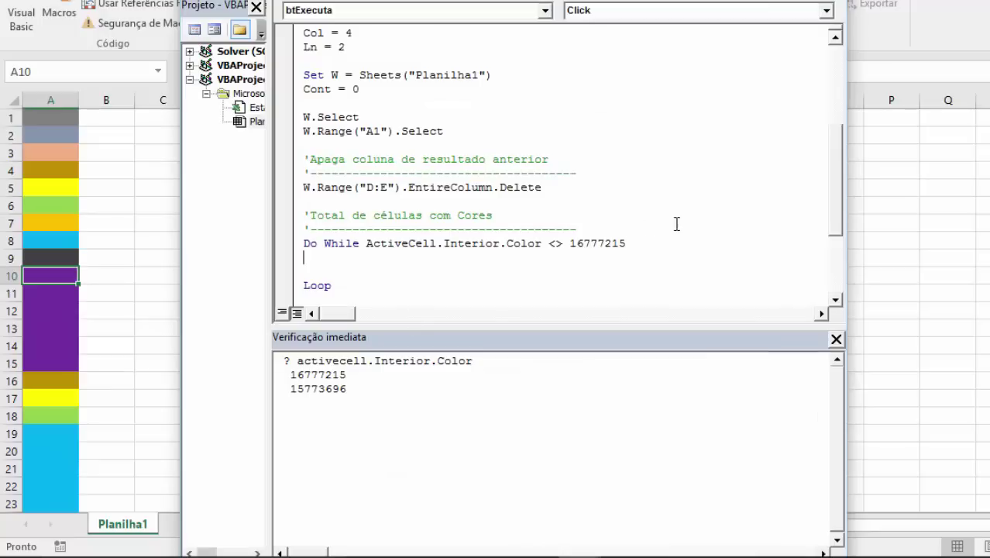
left_click_drag(423, 329, 423, 482)
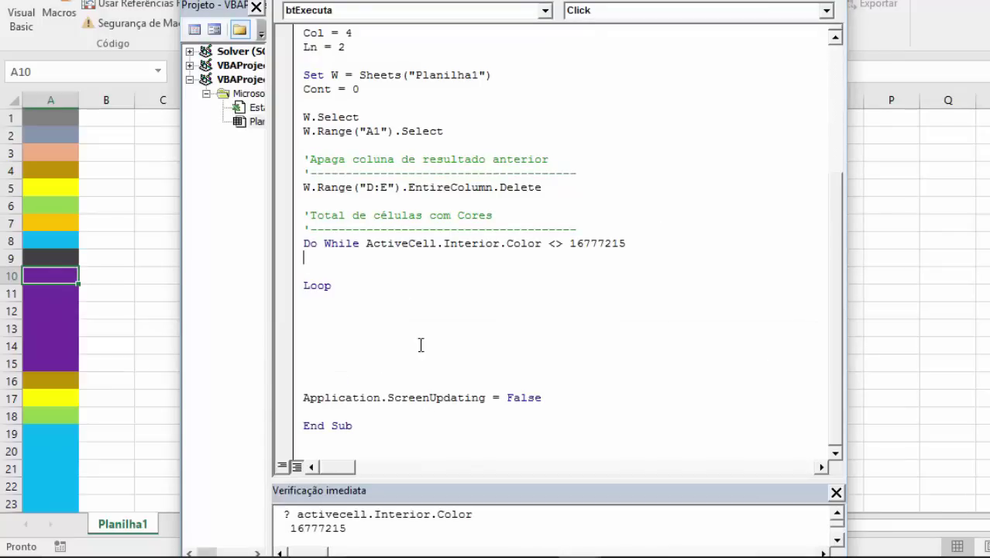
left_click(361, 263)
key("Return")
key("Return")
key("Return")
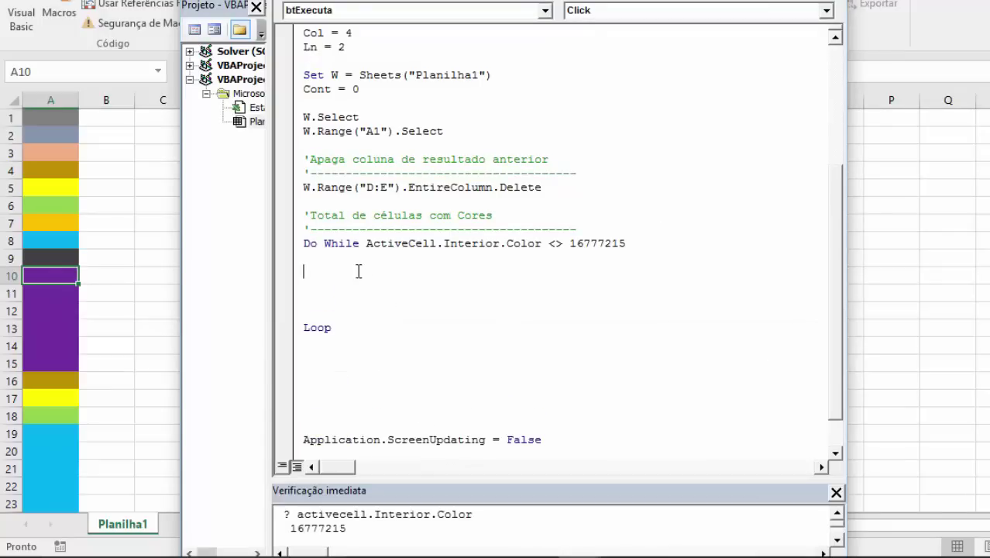
type("activ")
type("ece.offs(")
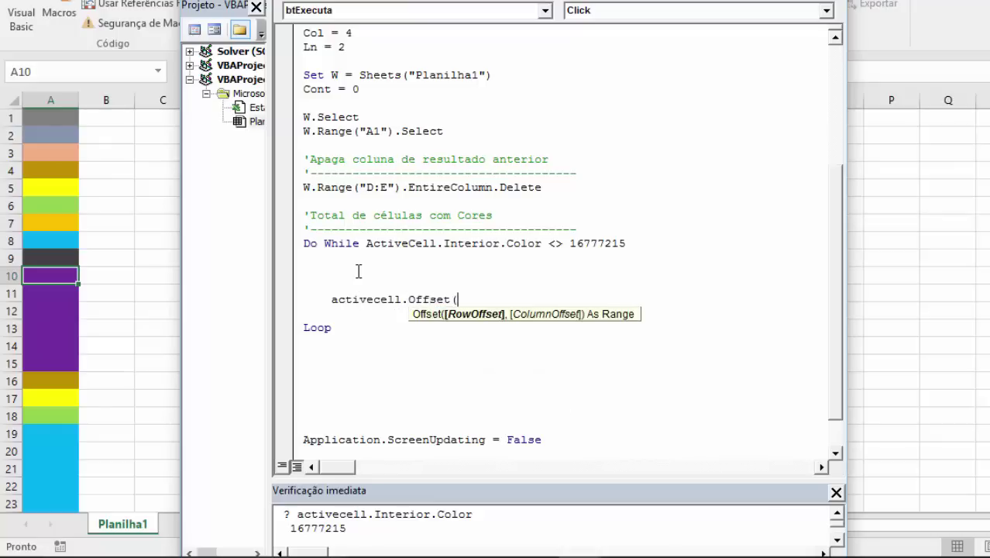
type("1,0).select")
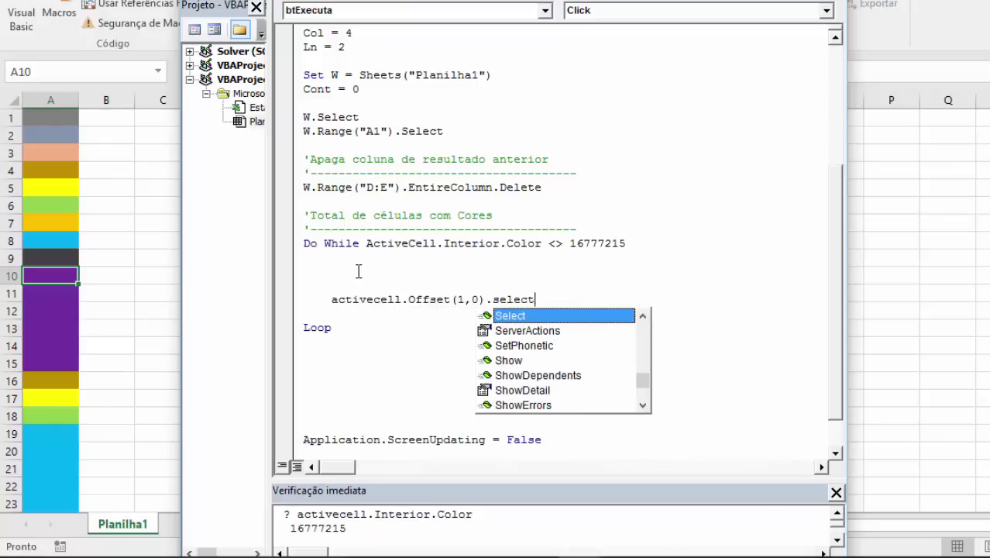
key("Return")
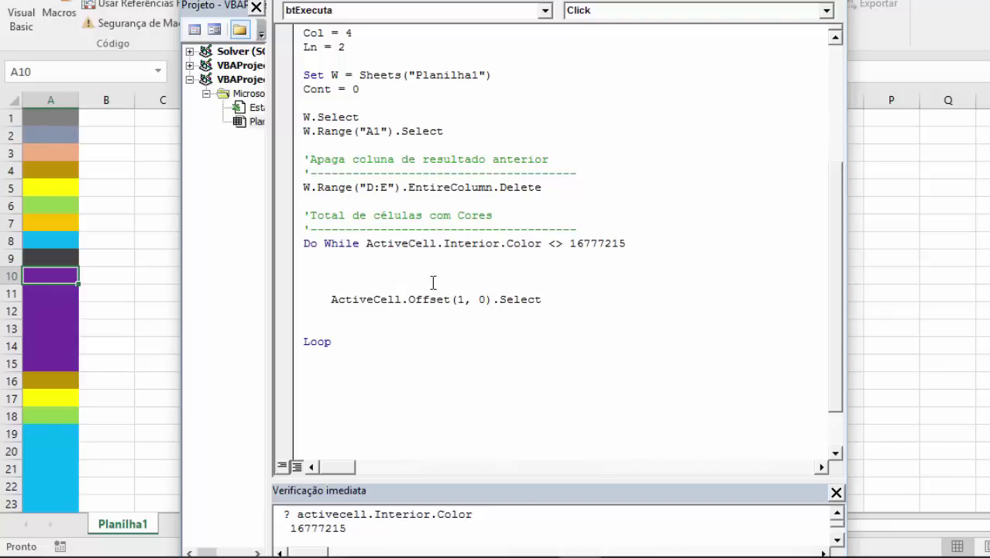
left_click(404, 258)
left_click(345, 265)
On the worksheet, step the selection down column A from A1
left_click(490, 216)
left_click(44, 111)
left_click(48, 133)
left_click(53, 157)
Add Cont = Cont + 1 as the first line inside the loop
left_click(53, 156)
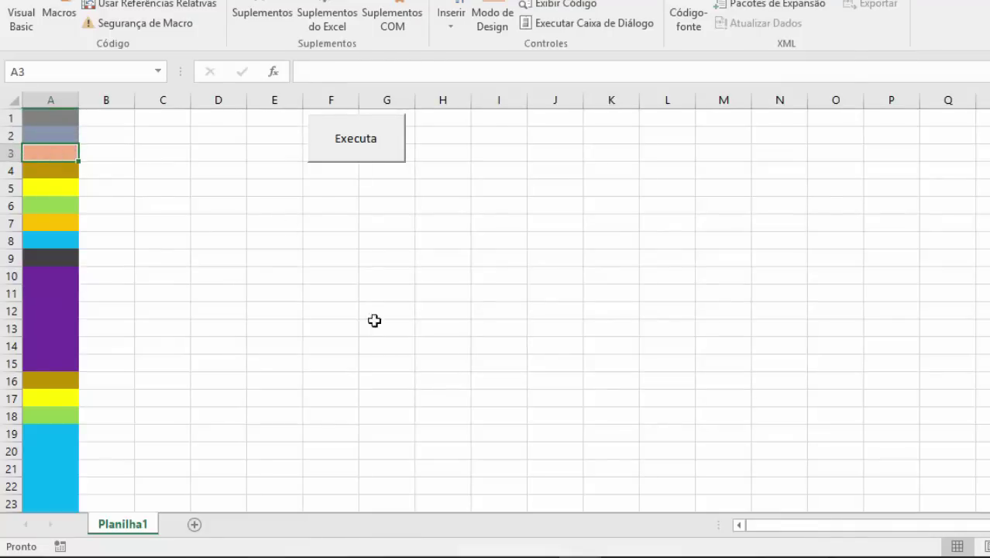
key("alt+F11")
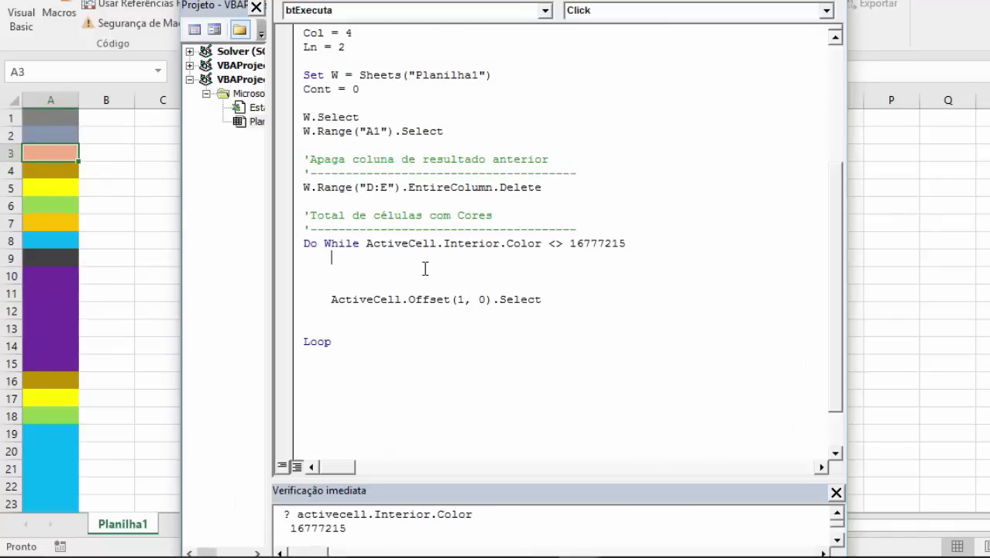
key("Return")
type("cont = cont + 1")
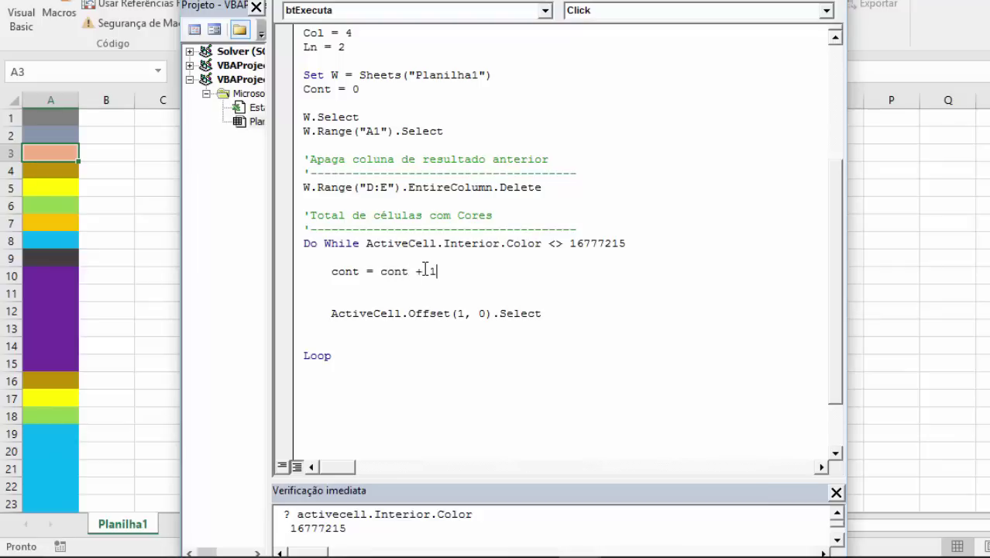
key("Return")
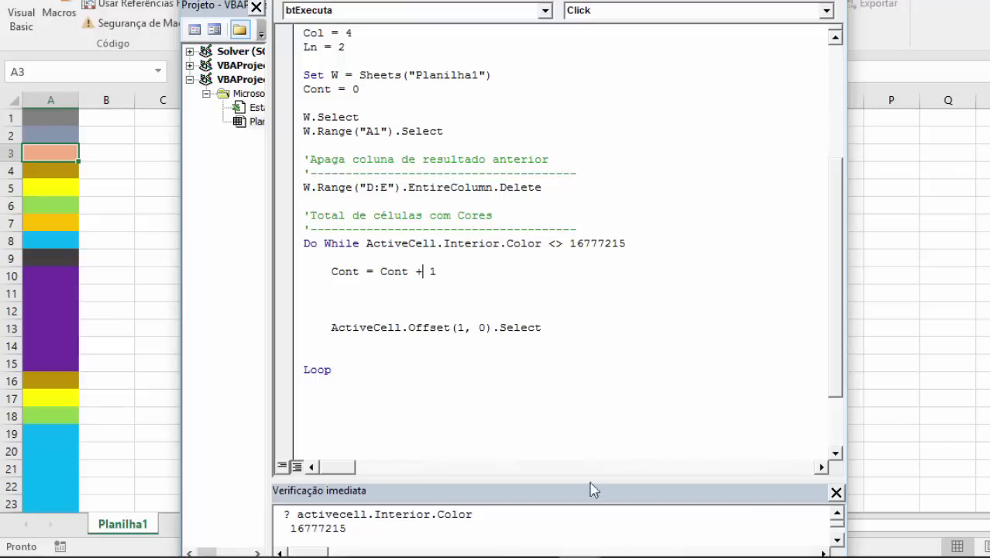
Add ActiveCell.Value = ActiveCell.Interior.Color below the counter line
left_click(178, 519)
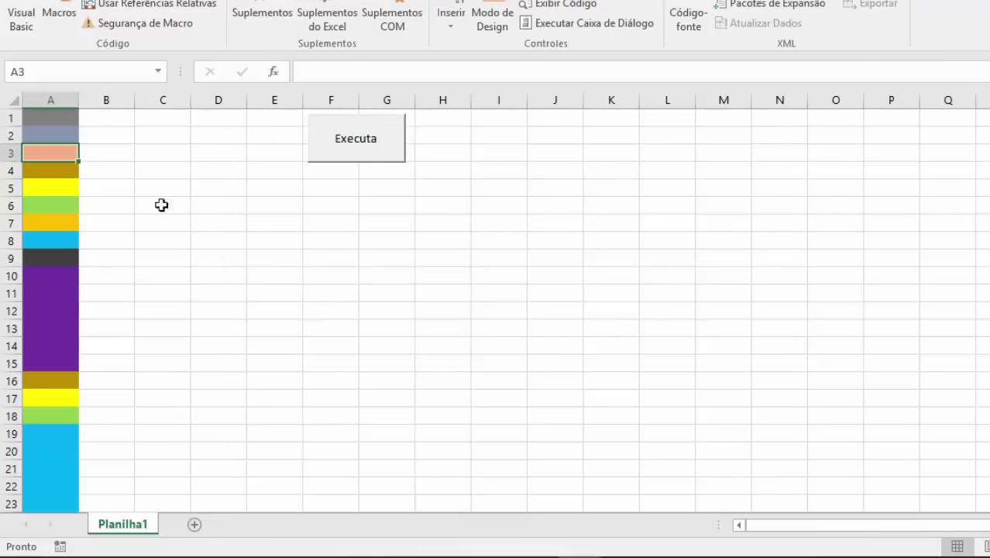
key("alt+F11")
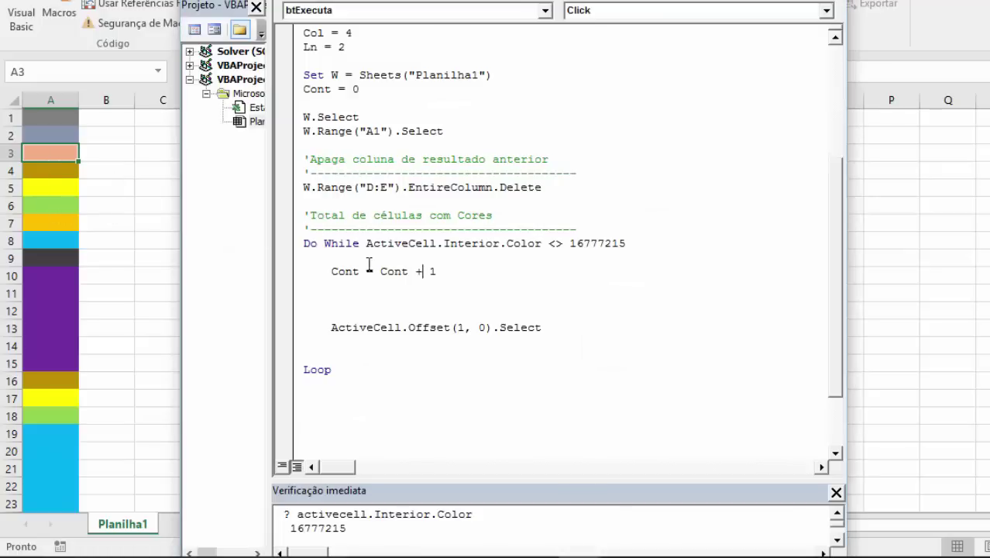
left_click(409, 284)
type("ivecell.val")
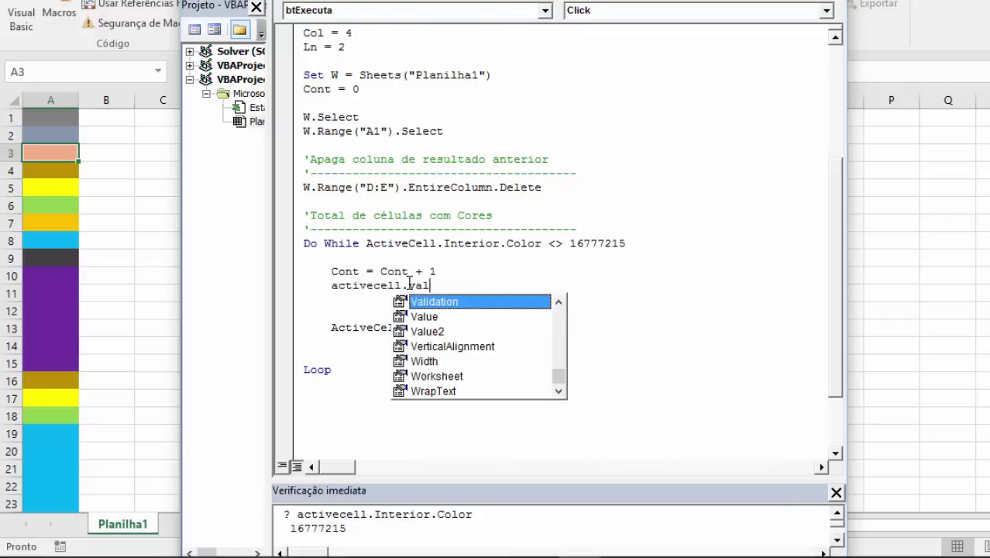
type("ue = active")
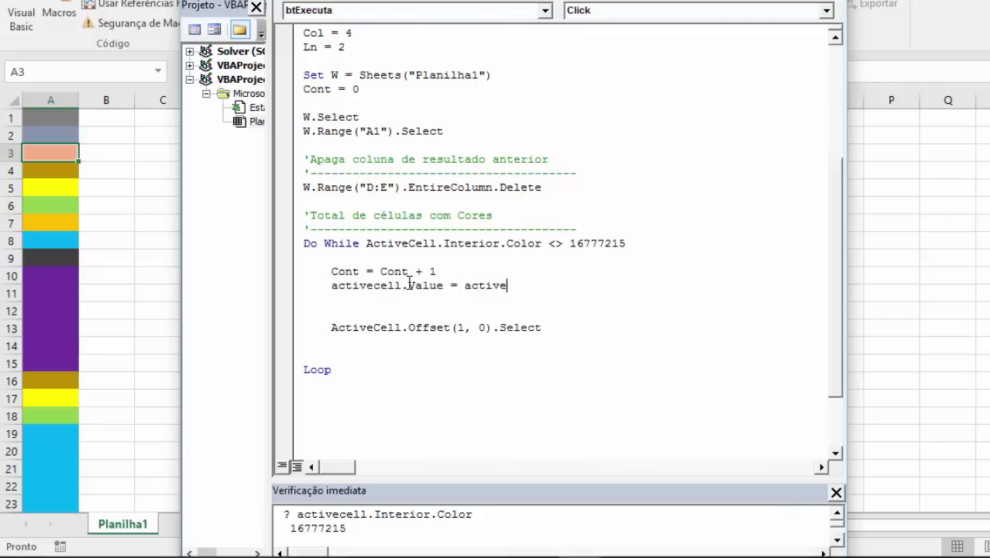
type("cell.interior")
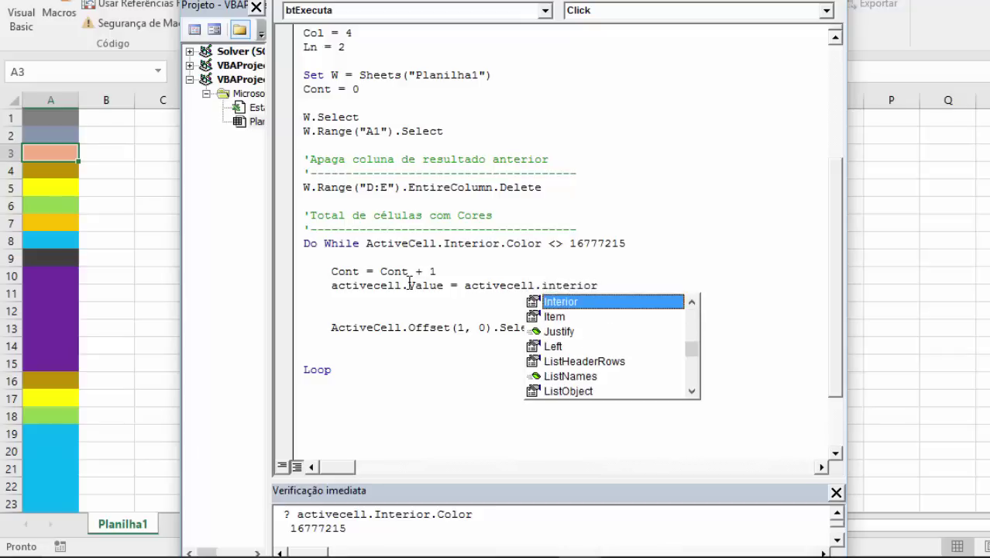
type(".color")
key("Return")
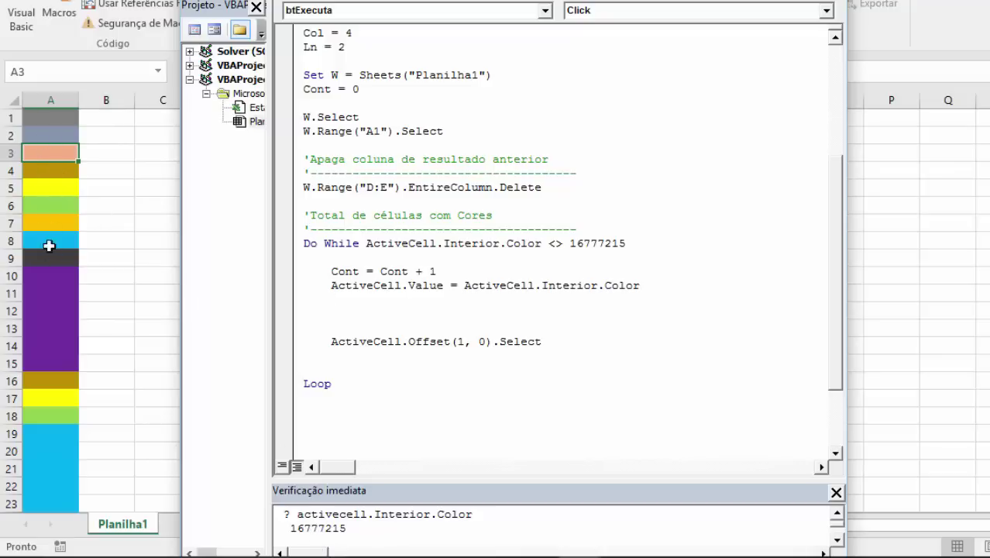
Delete the blank lines inside the loop above the Offset line
key("alt+F11")
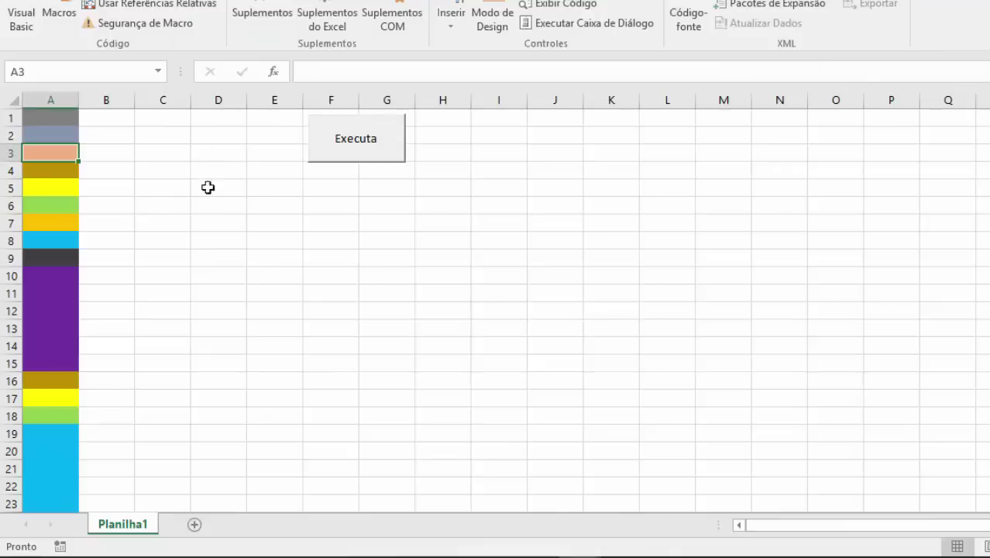
key("alt+F11")
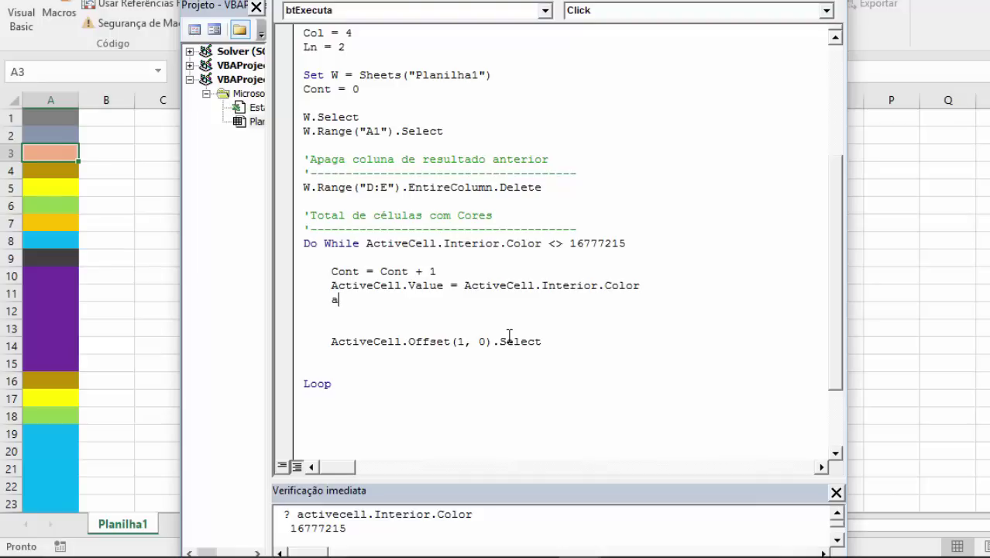
key("shift+Down")
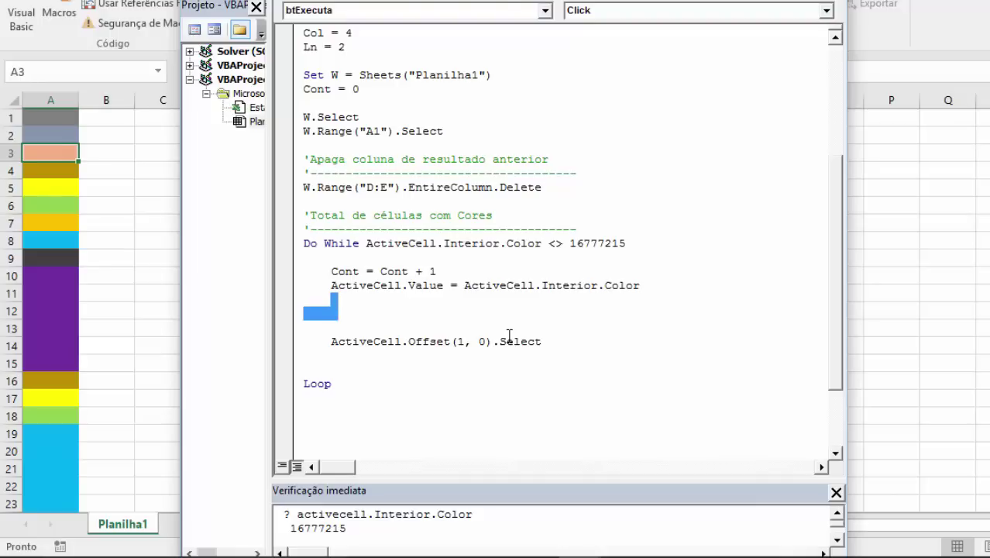
key("shift+Down")
key("shift+Down")
key("Delete")
key("Delete")
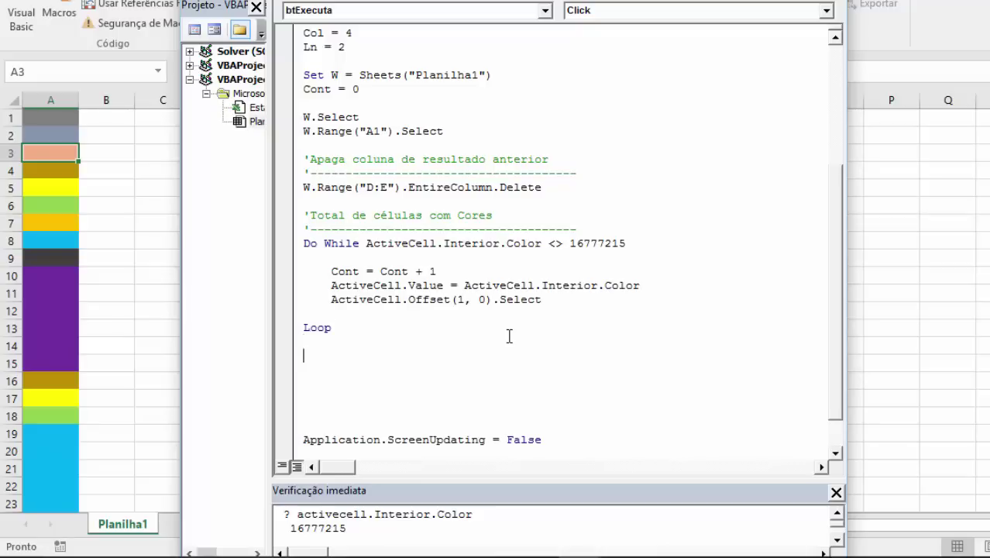
Add Set UltCel = ActiveCell.Offset(-1, 0) after the loop
scroll(710, 406, "down", 1)
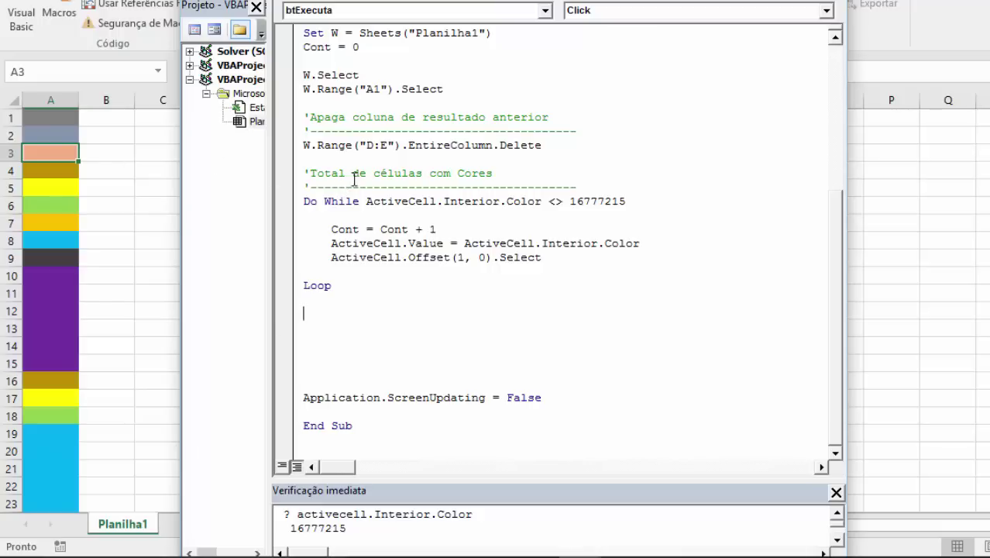
key("alt+F11")
left_click(48, 119)
key("alt+Tab")
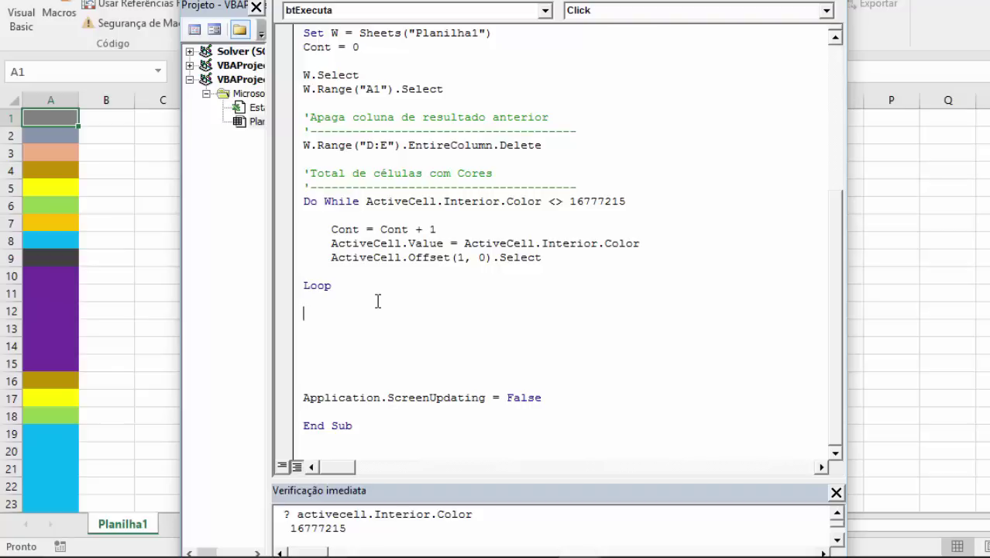
type("set ul")
type("tcel =act")
type("ivecell.offset")
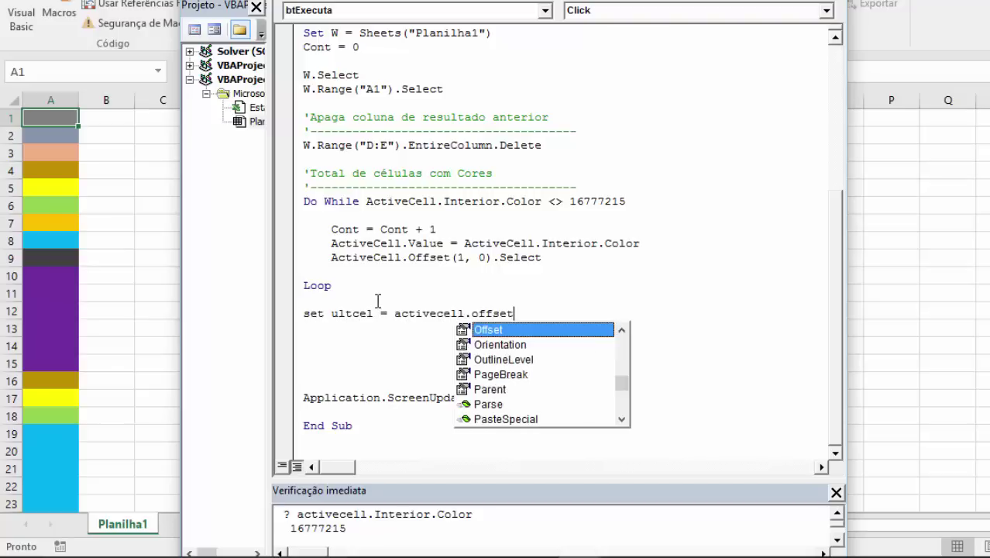
type("(-1,0)")
key("Return")
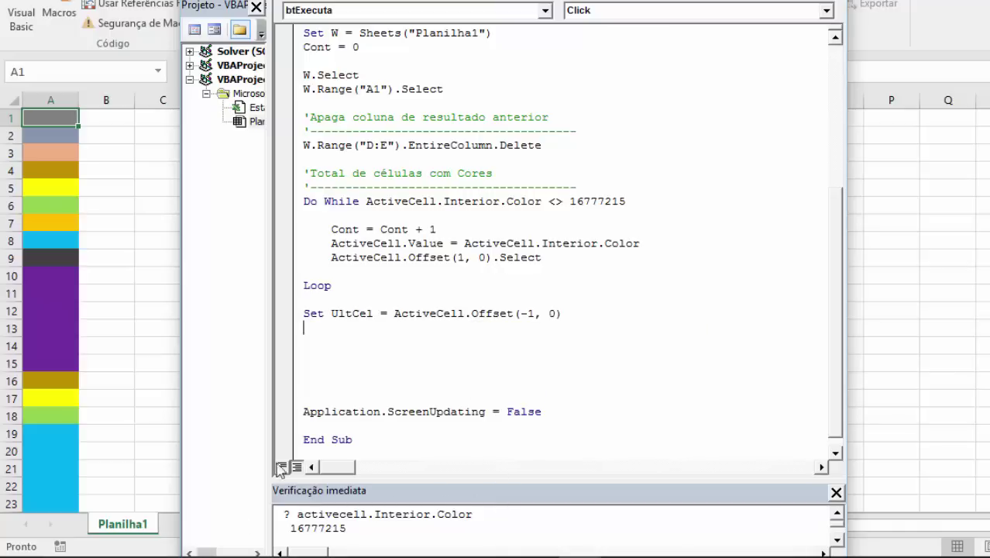
Add the comment 'Transferencia de cor única' with a dashed separator beneath it
left_click(307, 344)
type("Trabe")
key("BackSpace")
key("BackSpace")
type("nsfe")
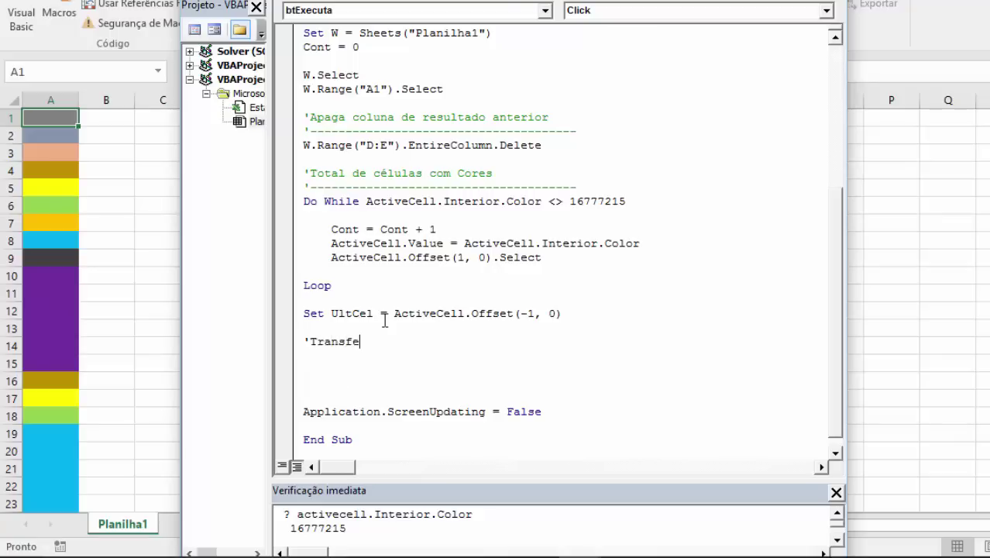
type("rencia de cor ")
type("única")
key("Return")
type("'0--")
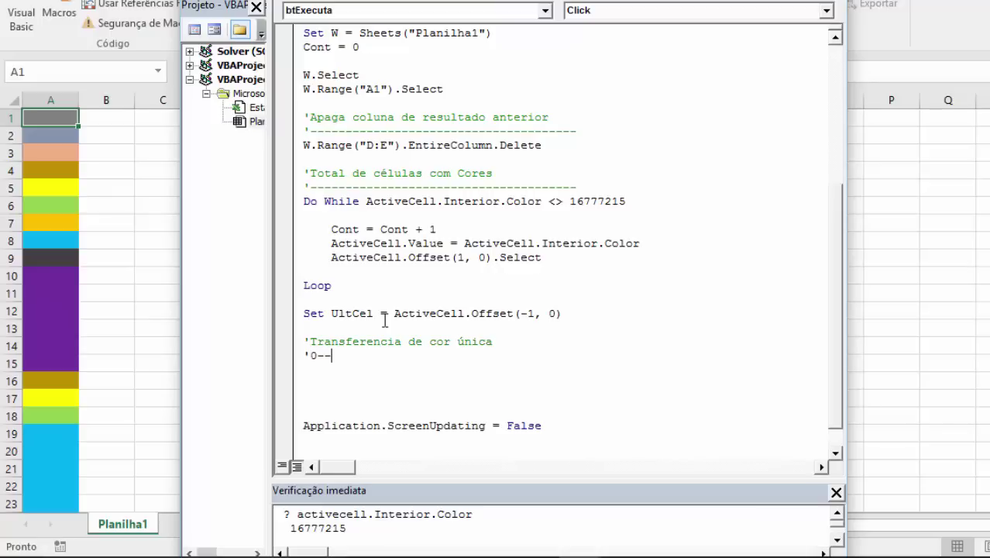
type("------")
type("---------------------------------------")
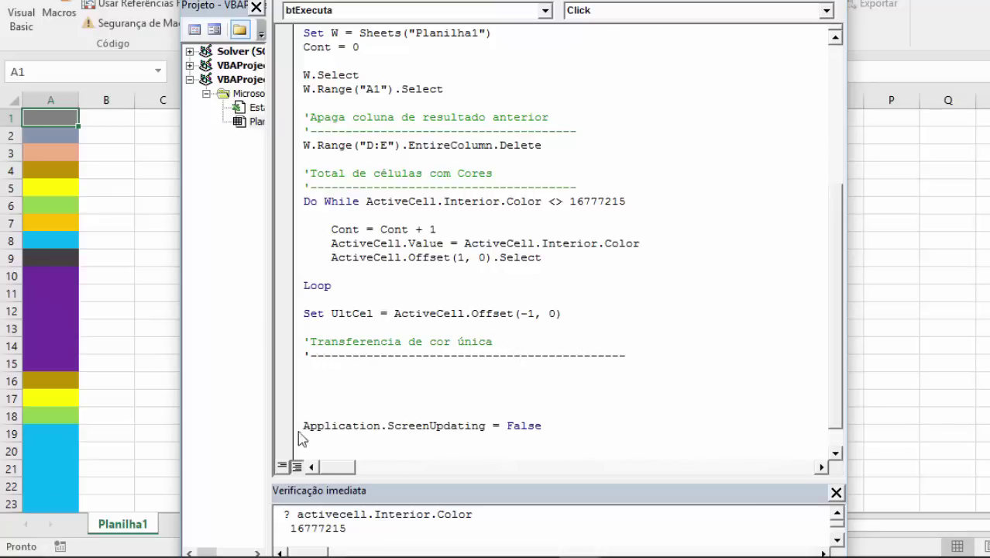
left_click(383, 407)
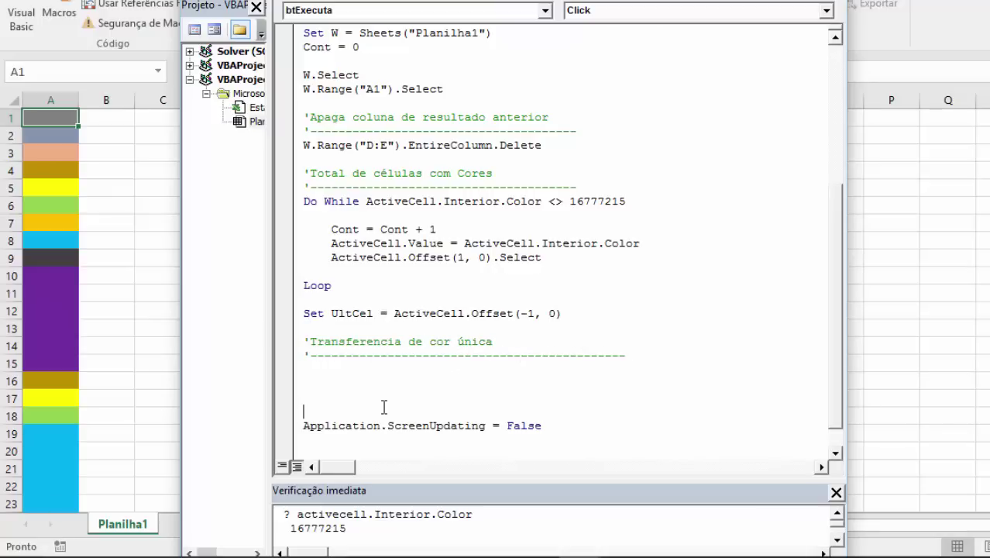
left_click(386, 215)
Start stepping through btExecuta_Click line by line past its opening statements
key("F8")
key("F8")
key("F8")
key("F8")
key("F8")
key("F8")
key("F8")
key("F8")
key("F8")
scroll(520, 297, "down", 1)
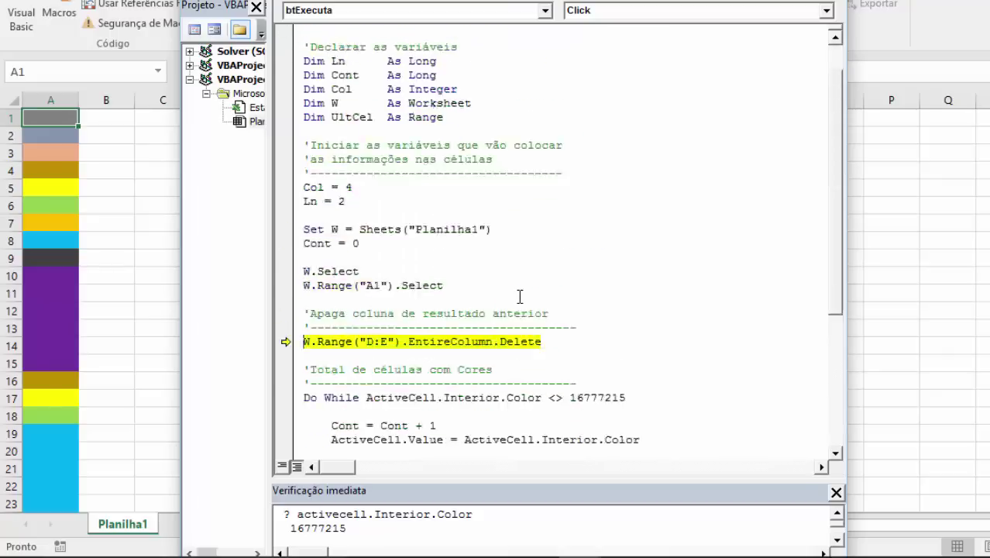
scroll(519, 296, "down", 2)
key("F8")
scroll(451, 259, "down", 1)
scroll(457, 232, "down", 1)
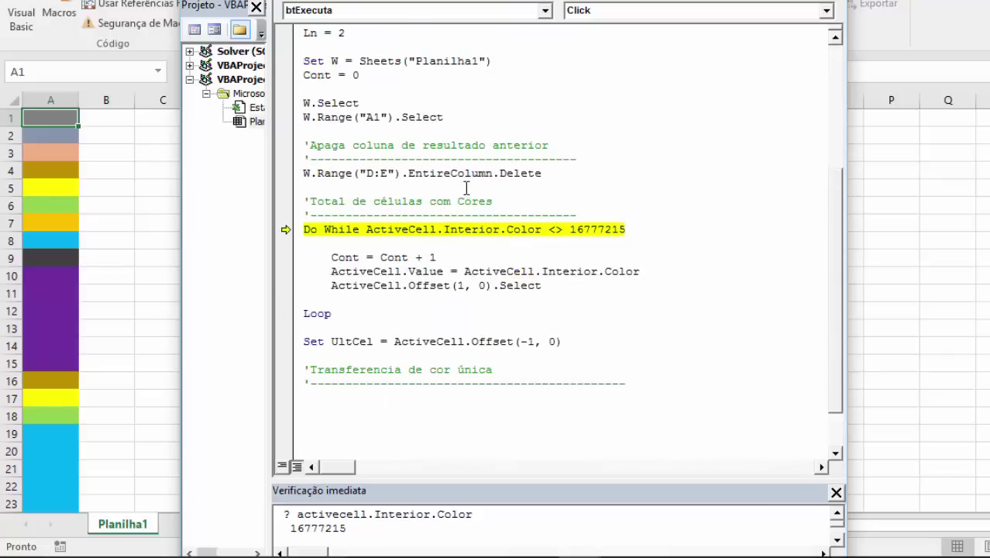
mouse_move(427, 231)
scroll(525, 223, "down", 2)
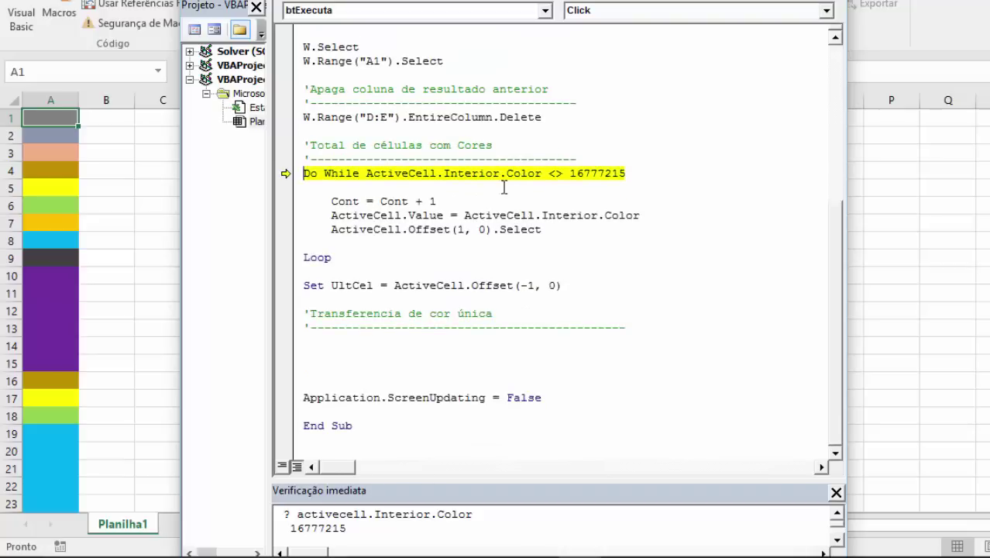
Step through the loop for A1 and A2, writing each cell's fill-colour code into it
key("F8")
mouse_move(351, 196)
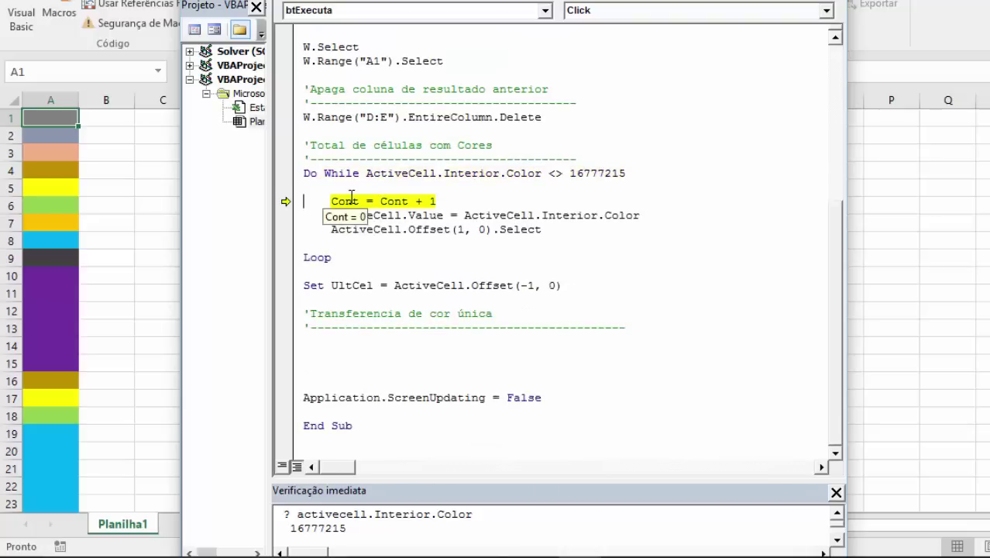
key("F8")
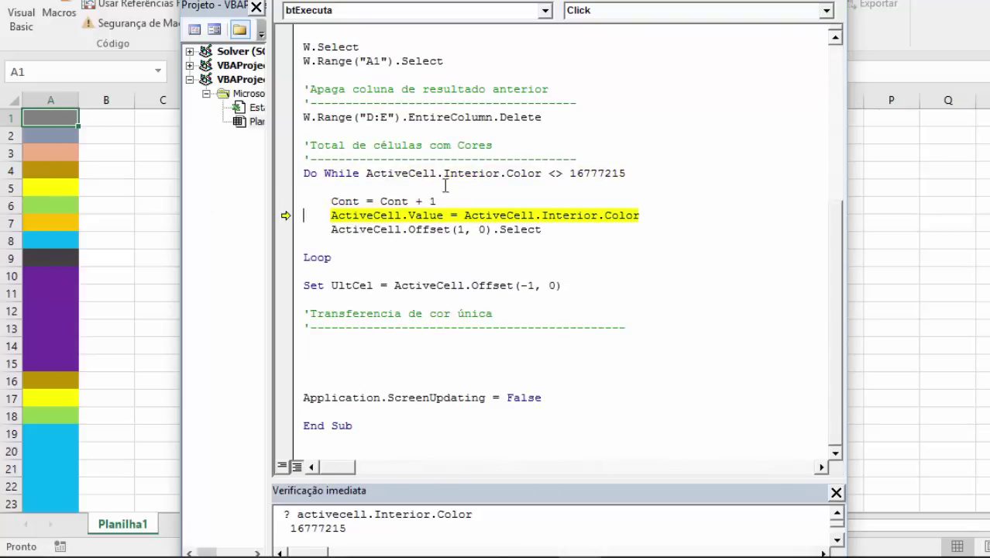
key("F8")
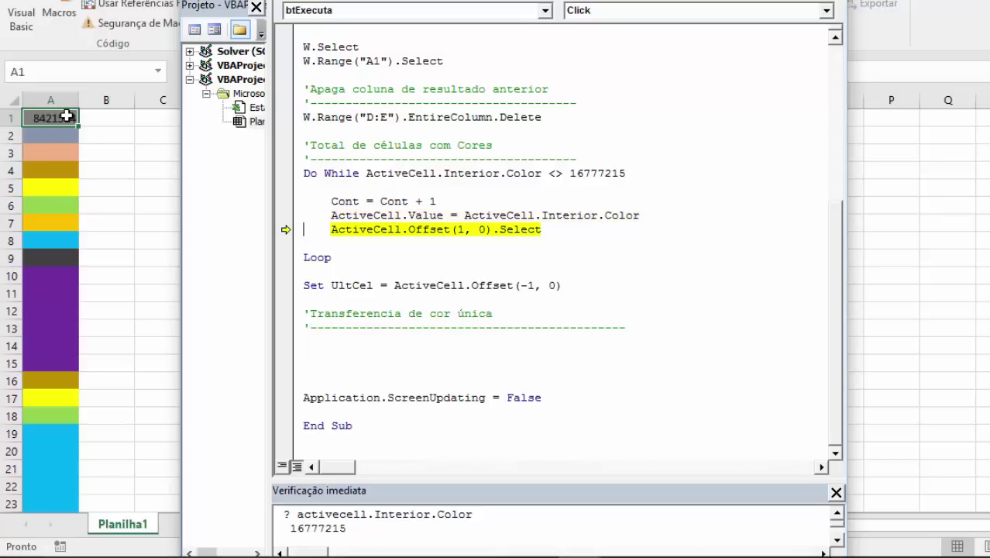
key("F8")
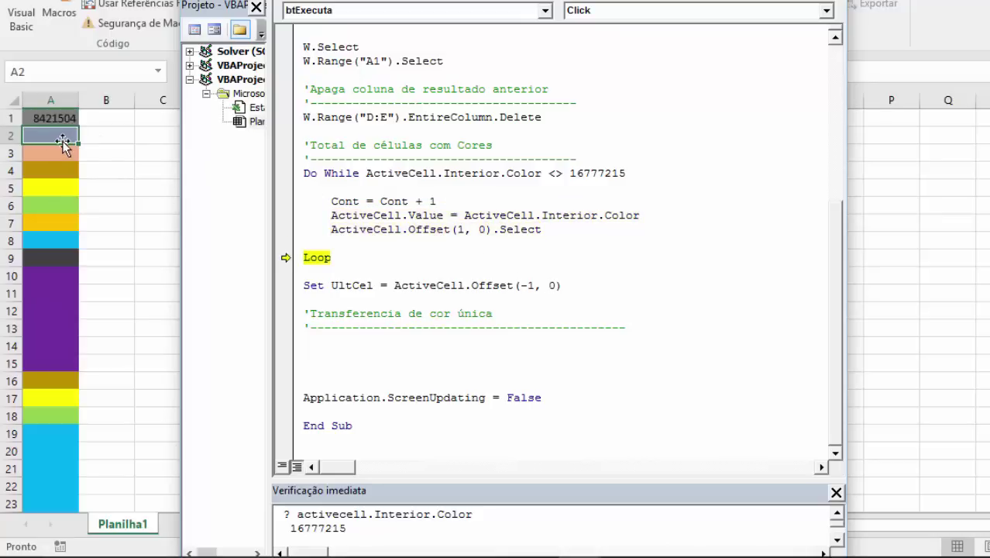
key("F8")
mouse_move(352, 221)
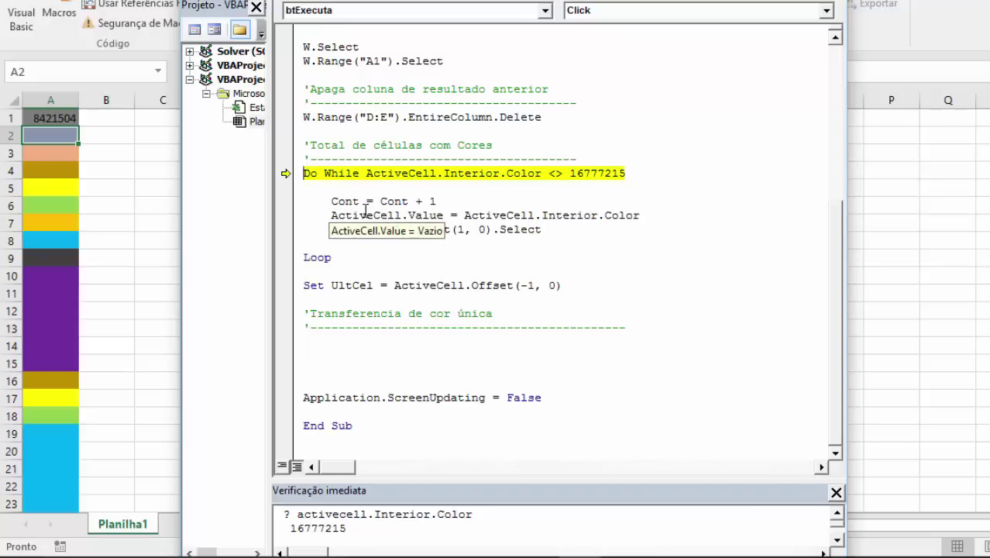
key("F8")
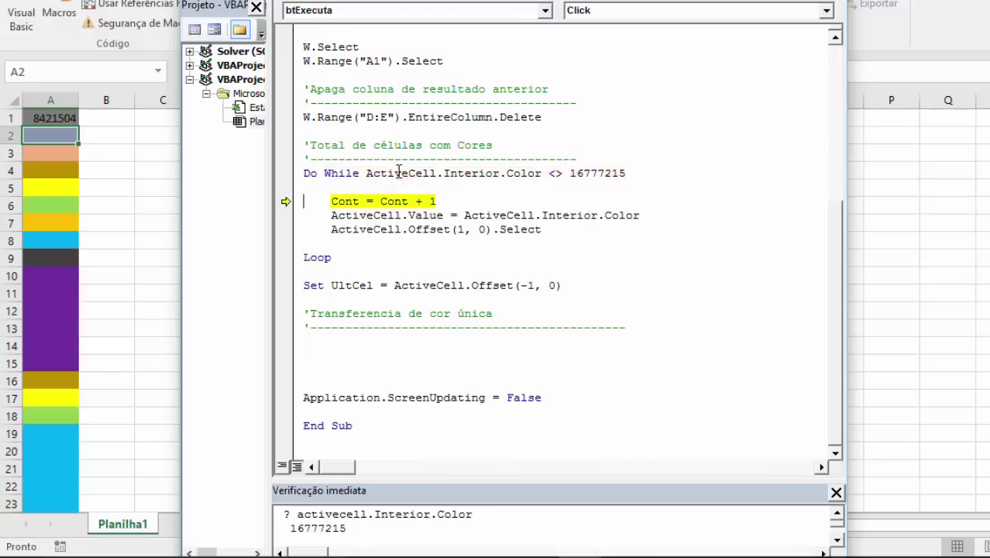
key("F8")
key("F8")
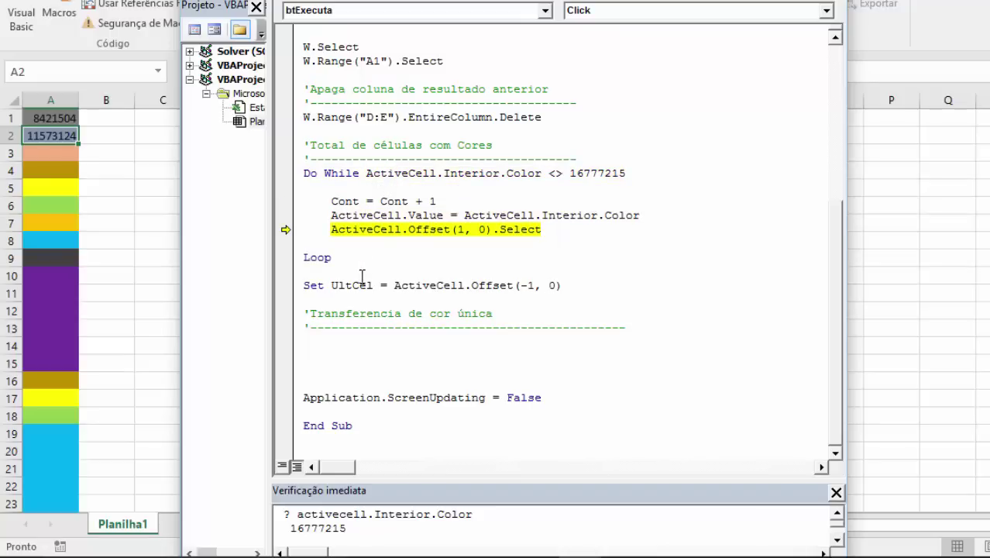
Run the rest of the loop through A23, then execute the UltCel assignment to End Sub
mouse_move(361, 285)
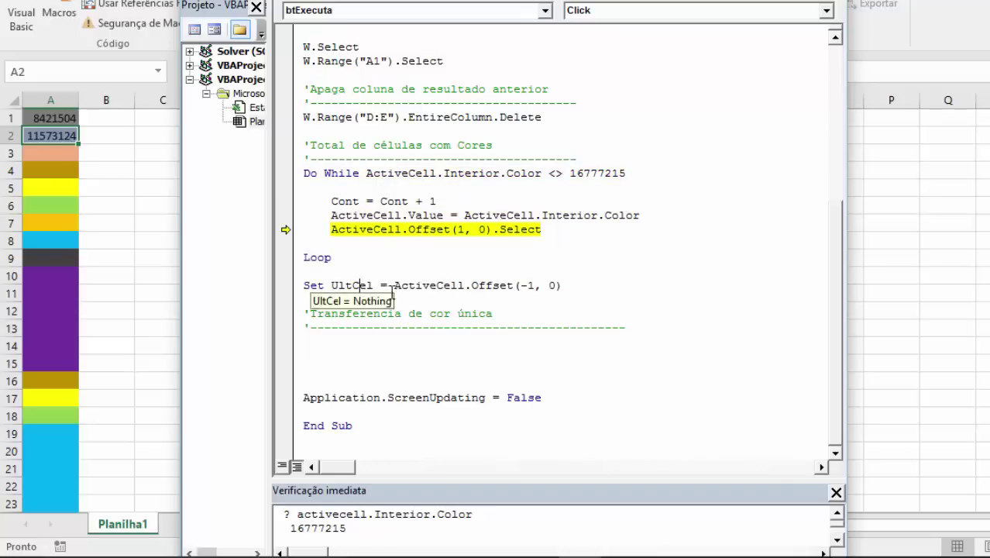
key("ctrl+F8")
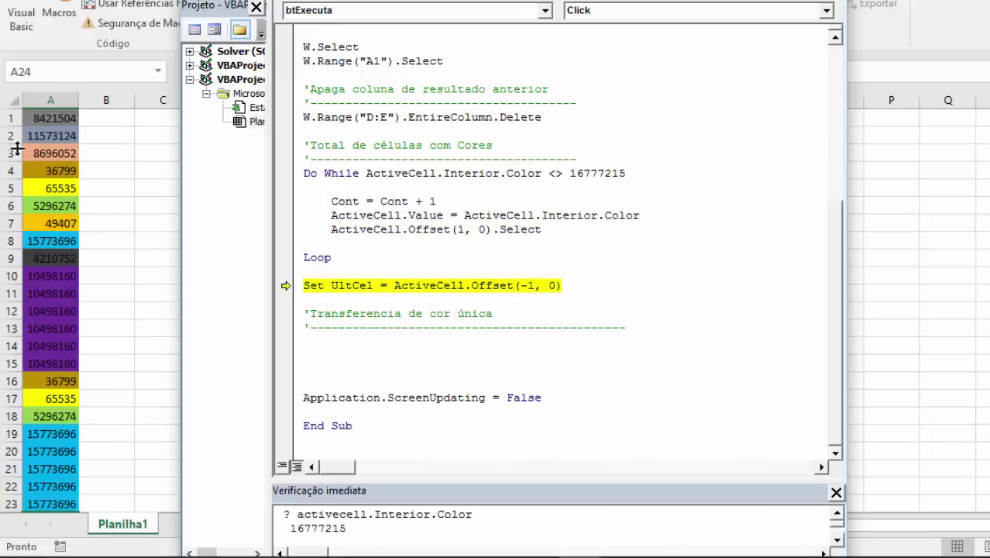
scroll(62, 378, "down", 1)
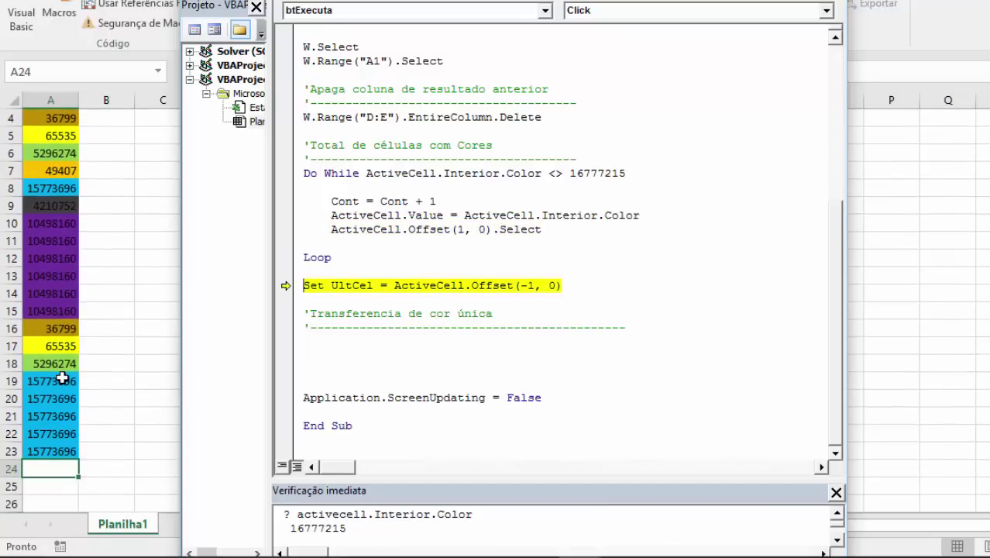
scroll(62, 378, "up", 1)
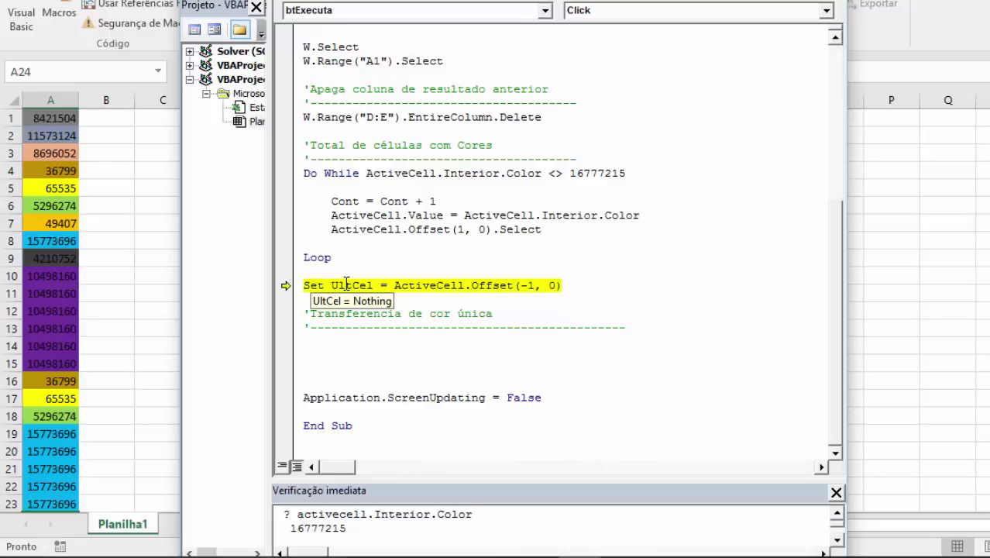
scroll(104, 325, "down", 4)
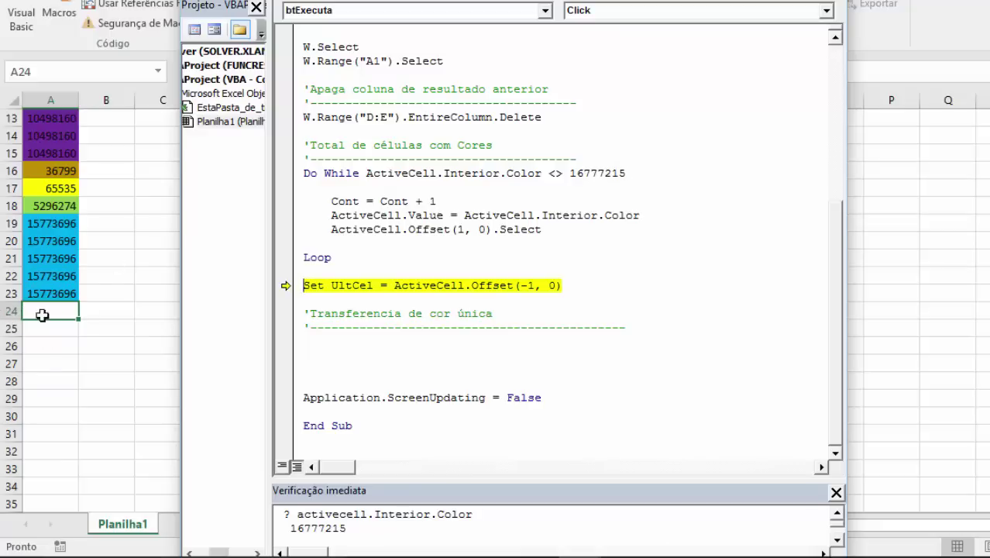
left_click(346, 284)
key("F8")
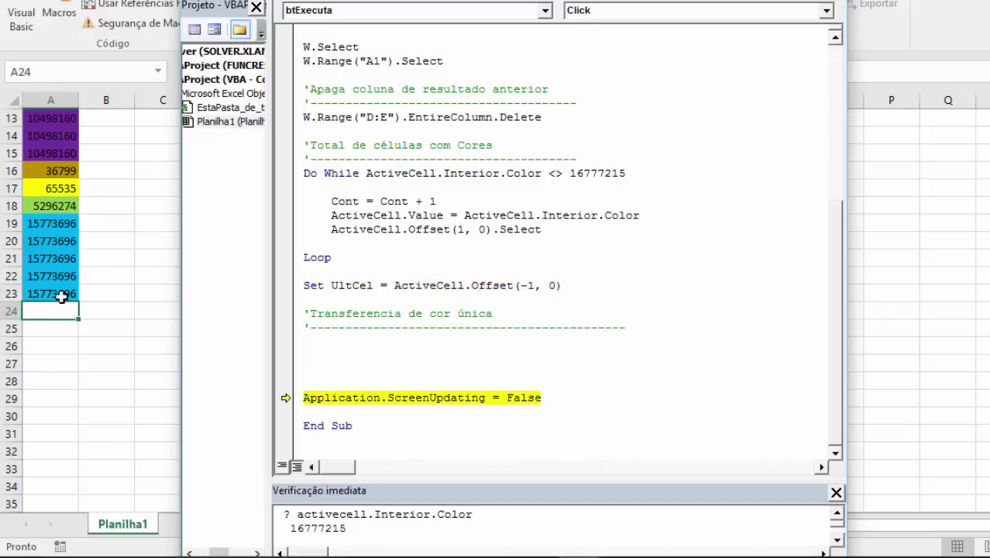
key("F8")
key("F8")
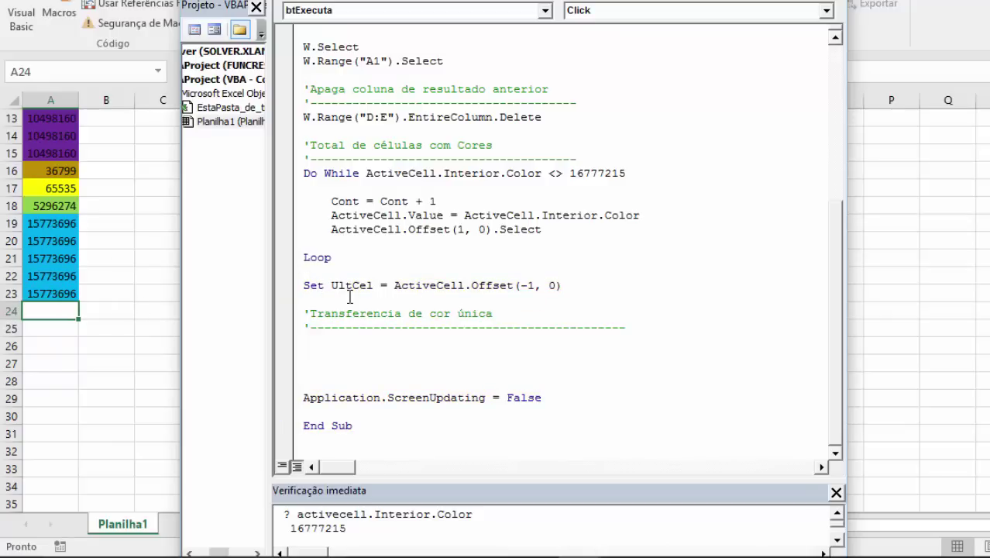
Add a new line 'Set UltCel = W.Cells(W.Rows.Count, 1).End(xlUp)' below the existing UltCel line
left_click(426, 295)
key("Return")
key("Return")
key("Up")
type("s")
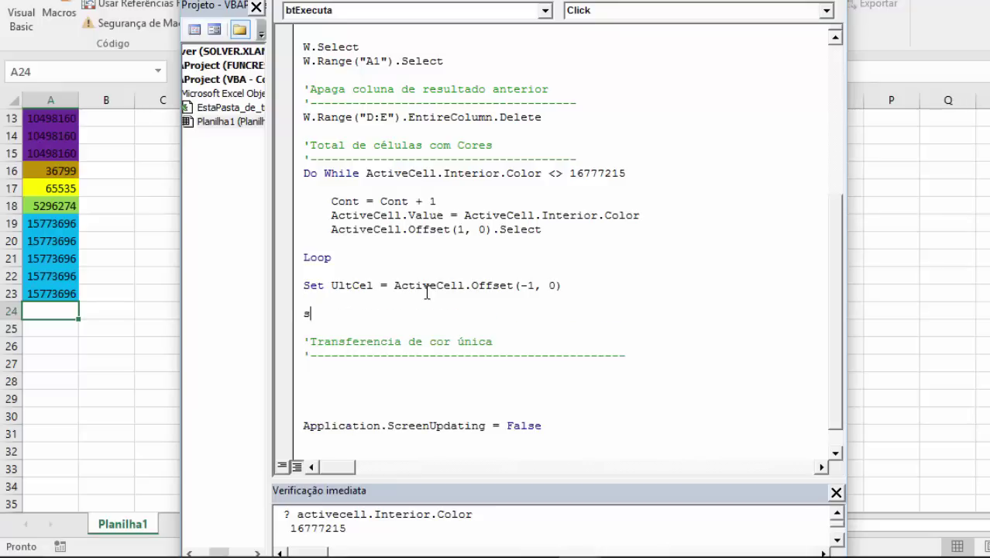
type("et ultcel =")
type("w.cells(")
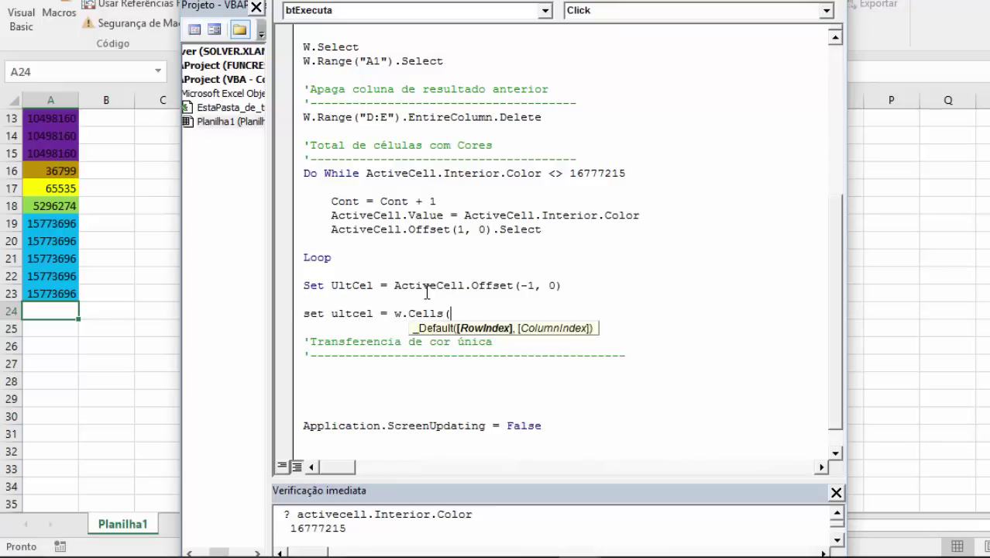
key("BackSpace")
key("BackSpace")
key("BackSpace")
key("BackSpace")
key("BackSpace")
key("BackSpace")
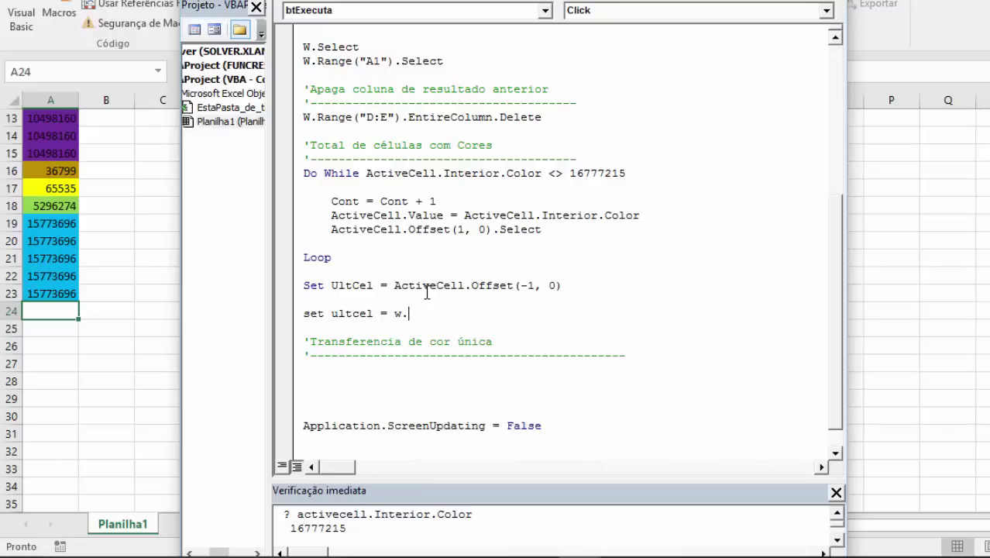
type("cells(")
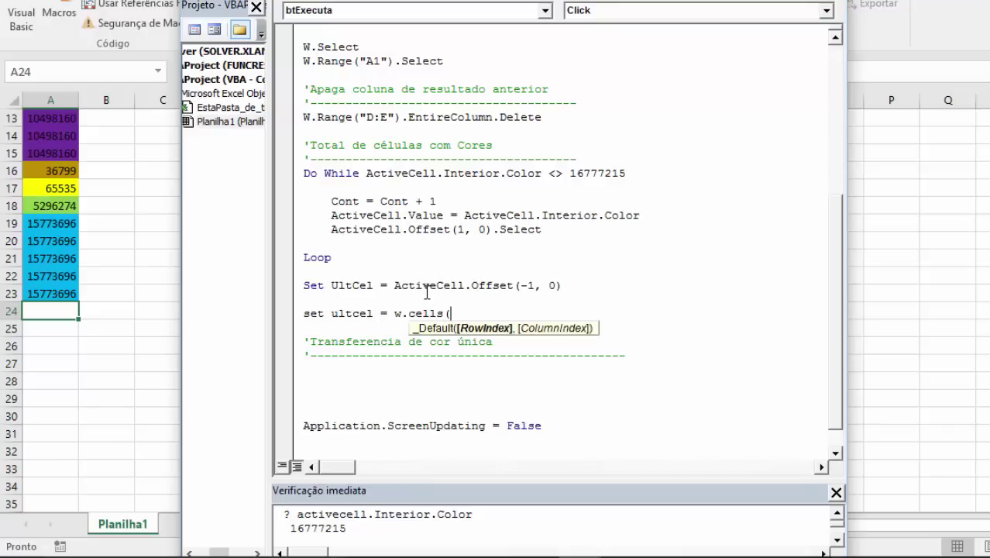
type("w.rows")
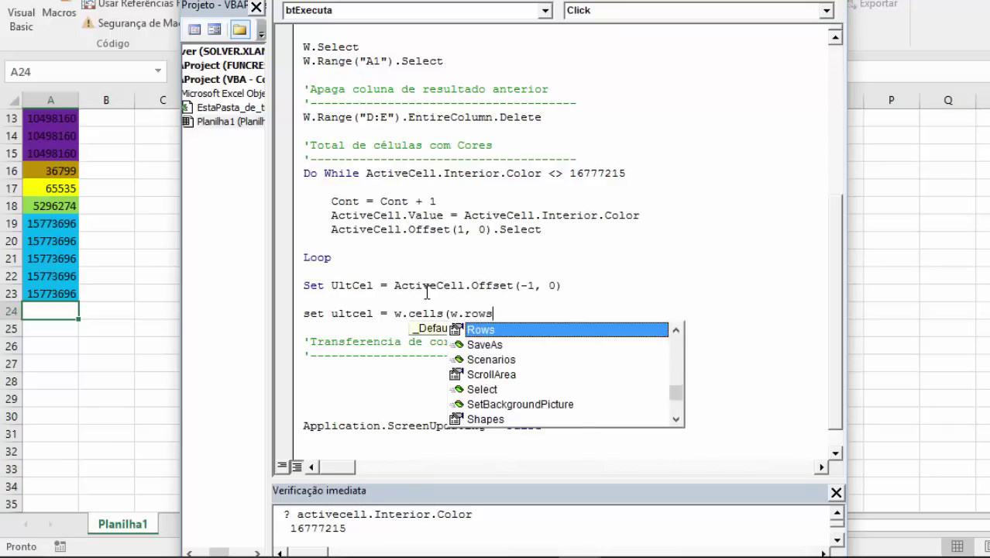
type(".count")
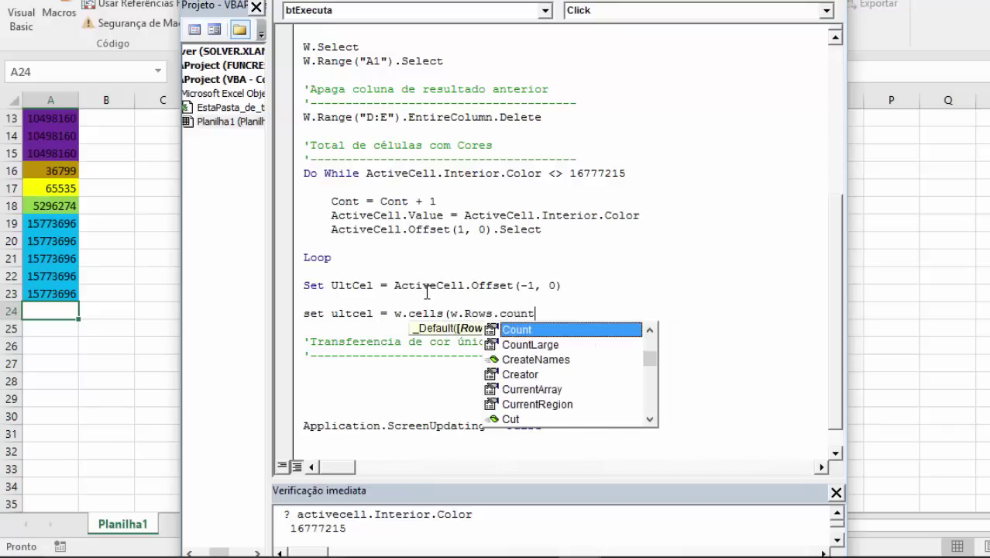
type(",1).end(xlup")
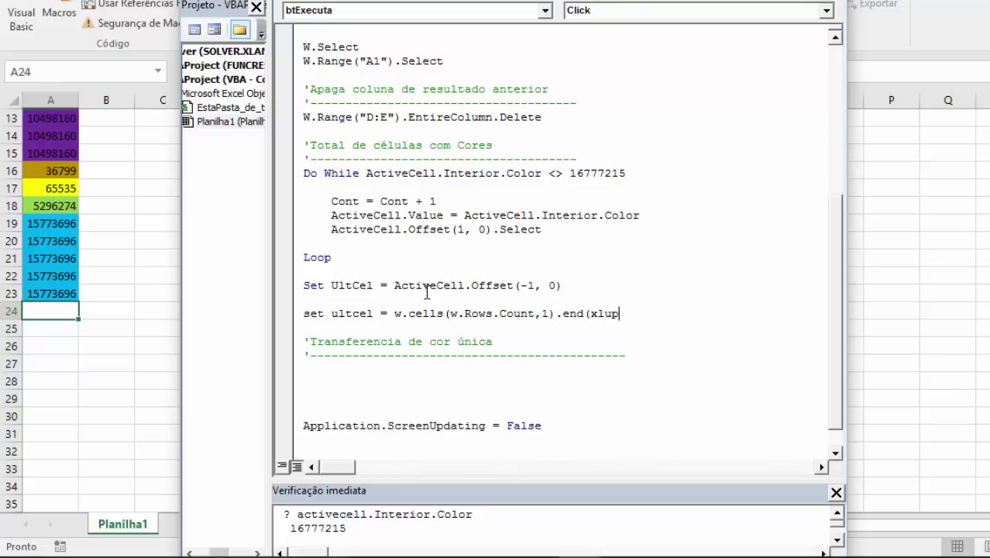
type(")")
key("Return")
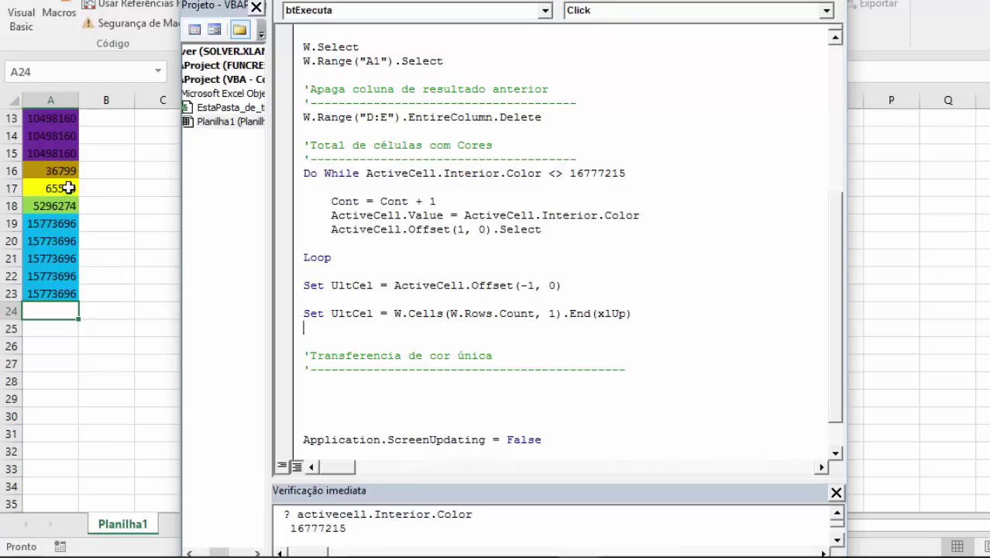
Append .Offset(1, 0) to the new UltCel line so it points below the last coloured cell
left_click(29, 293)
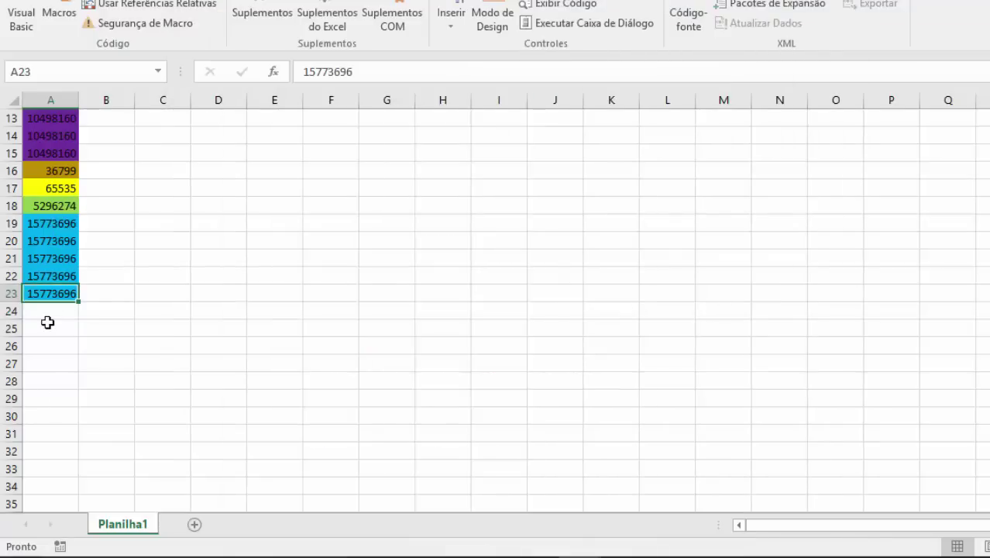
key("alt+F11")
left_click(634, 313)
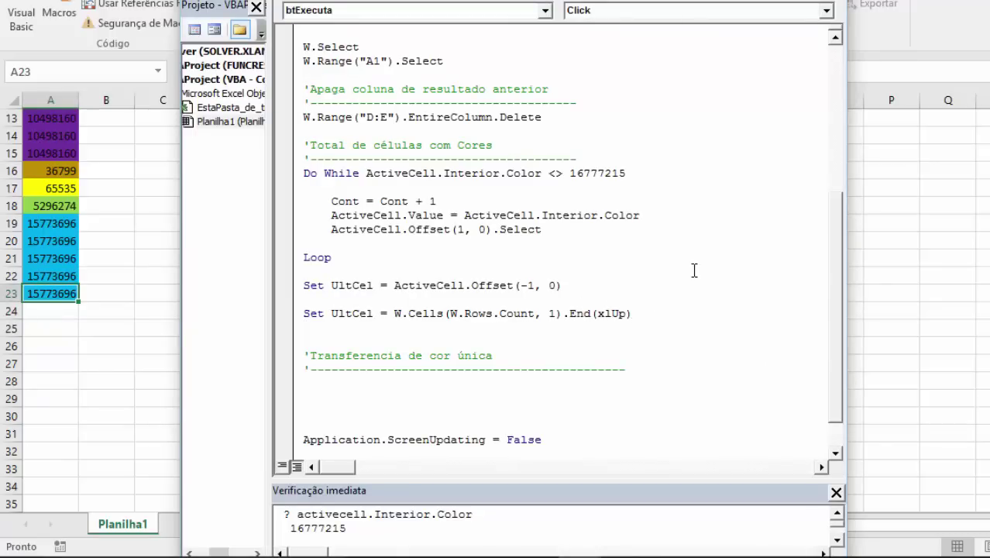
type(".offset(")
type("1,0)")
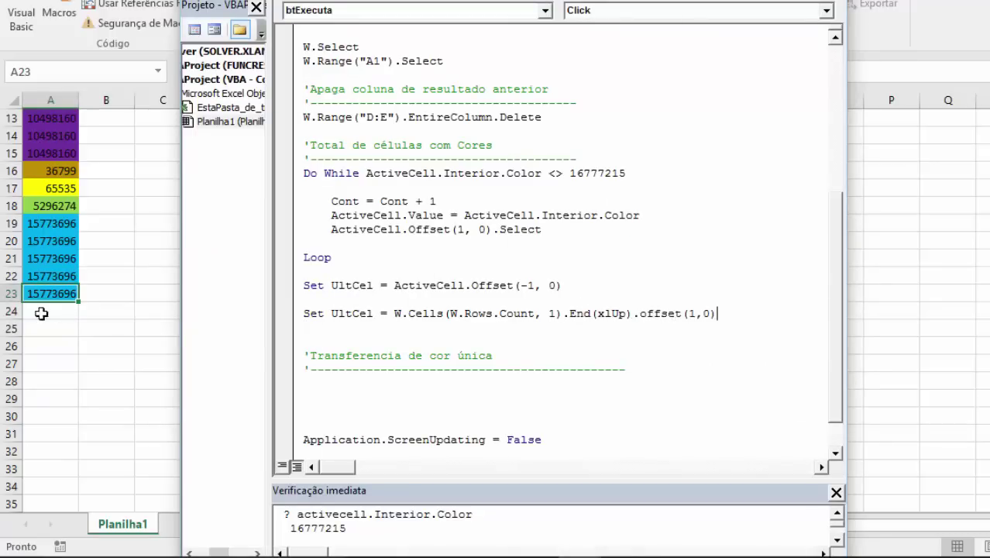
left_click(42, 313)
key("alt+Tab")
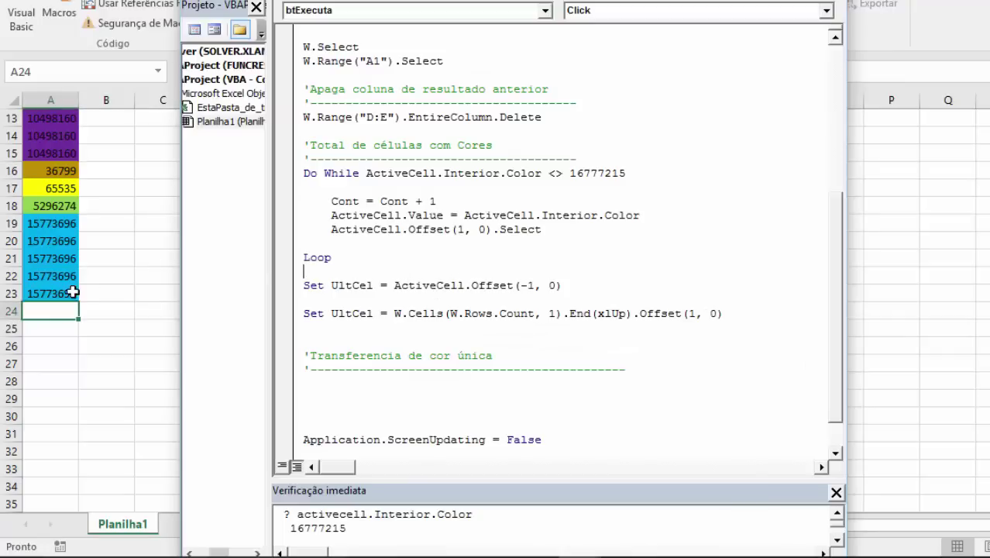
left_click_drag(68, 291, 26, 34)
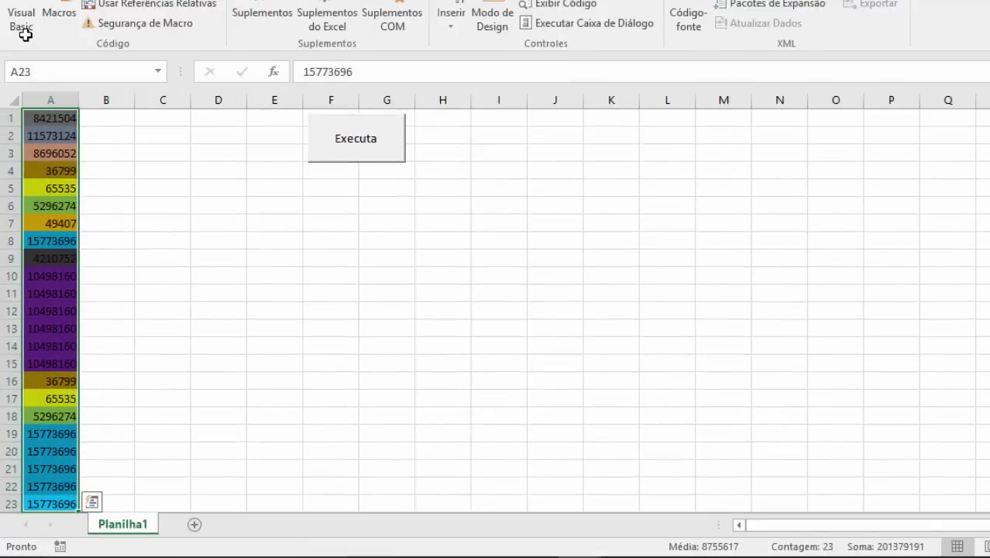
Run the btExecuta macro to test the Offset change and check the sheet
left_click(178, 297)
key("alt+Tab")
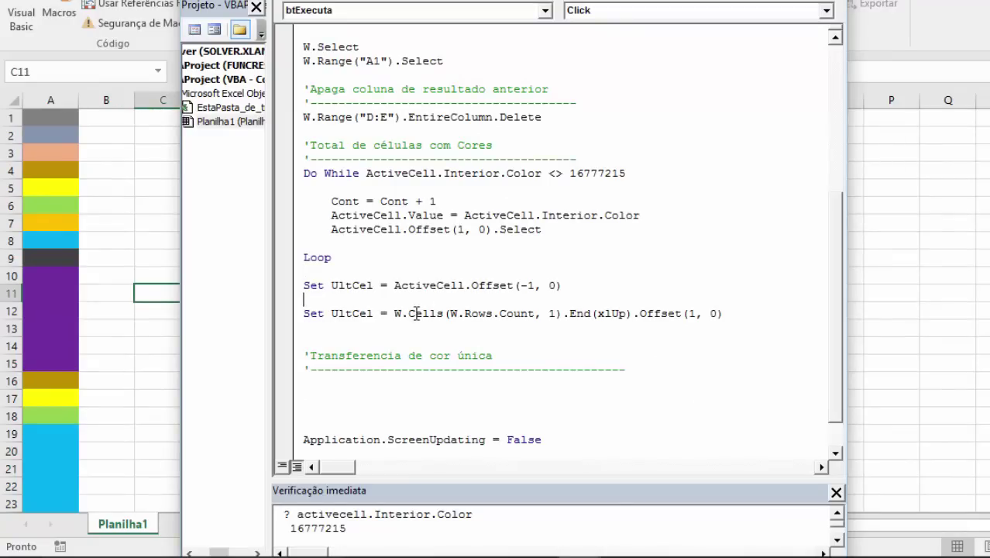
double_click(345, 313)
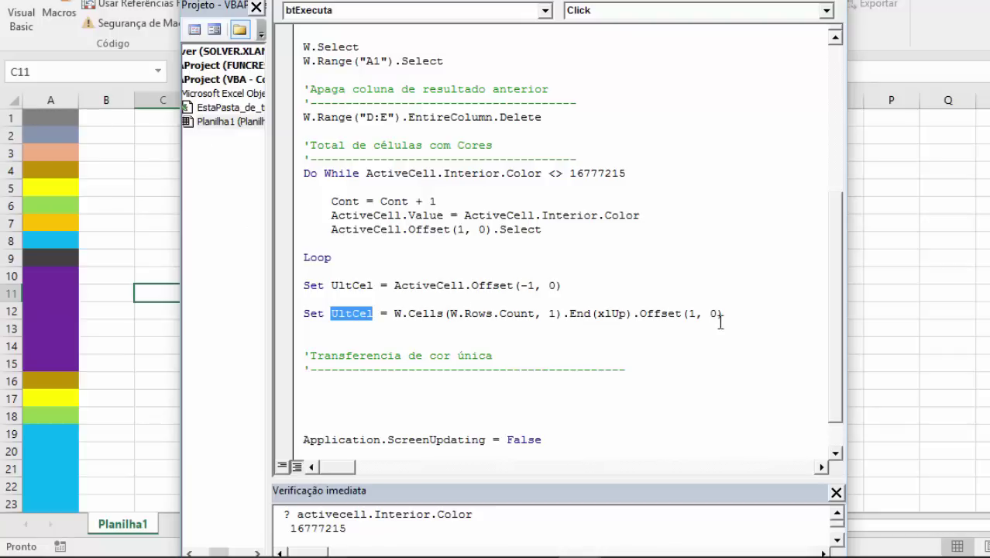
left_click(720, 322)
left_click(38, 138)
key("alt+F11")
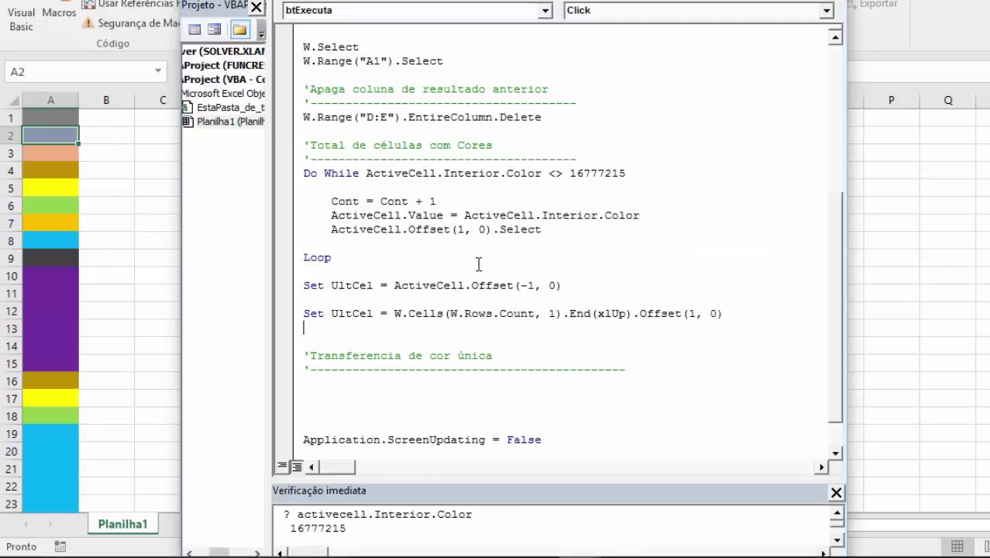
Place the caret on the empty line under the 'Transferencia de cor única' comment
left_click(355, 275)
left_click(353, 313)
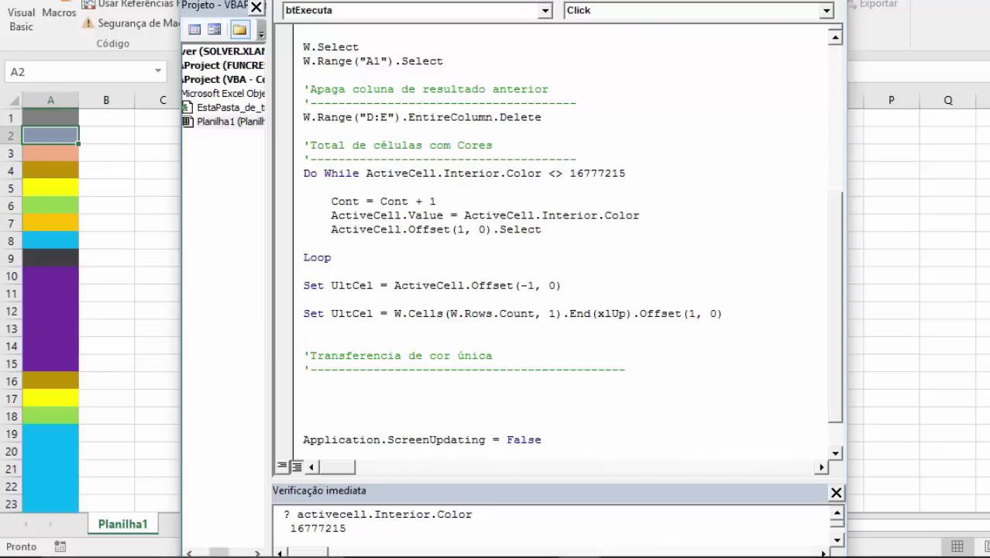
scroll(400, 348, "down", 1)
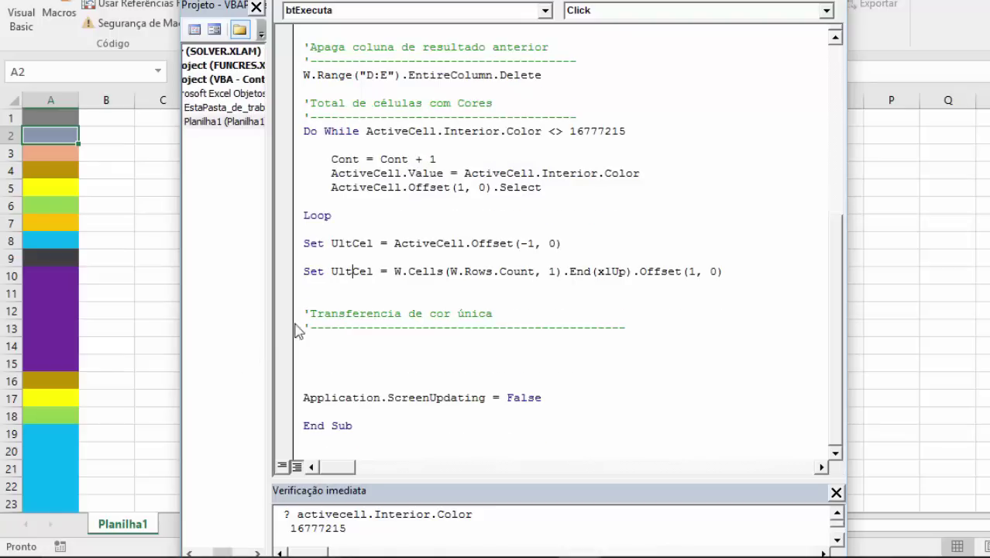
left_click(333, 345)
Type W.Range("A1:A" & UltCel.Row).AdvancedFilter under the transfer comment
type("w.range")
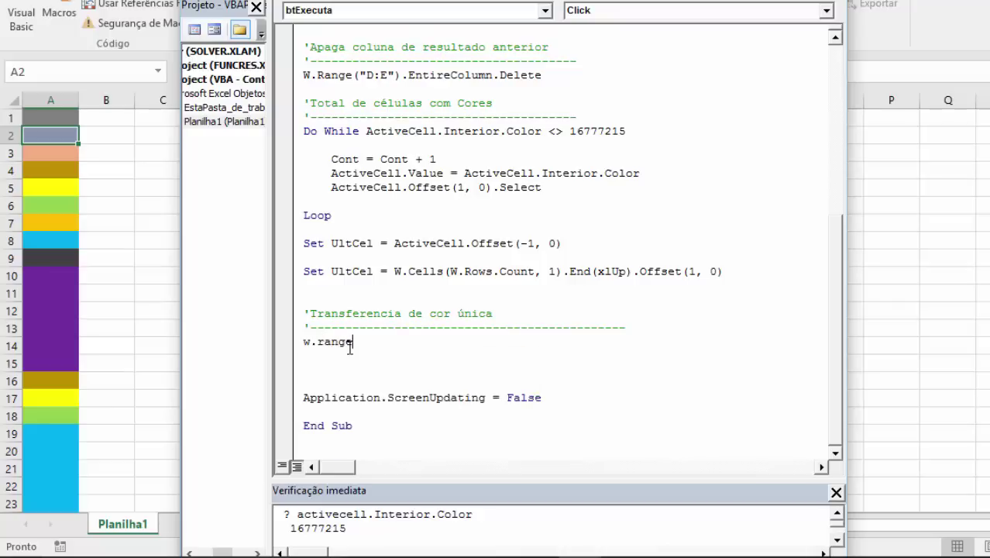
type("(!")
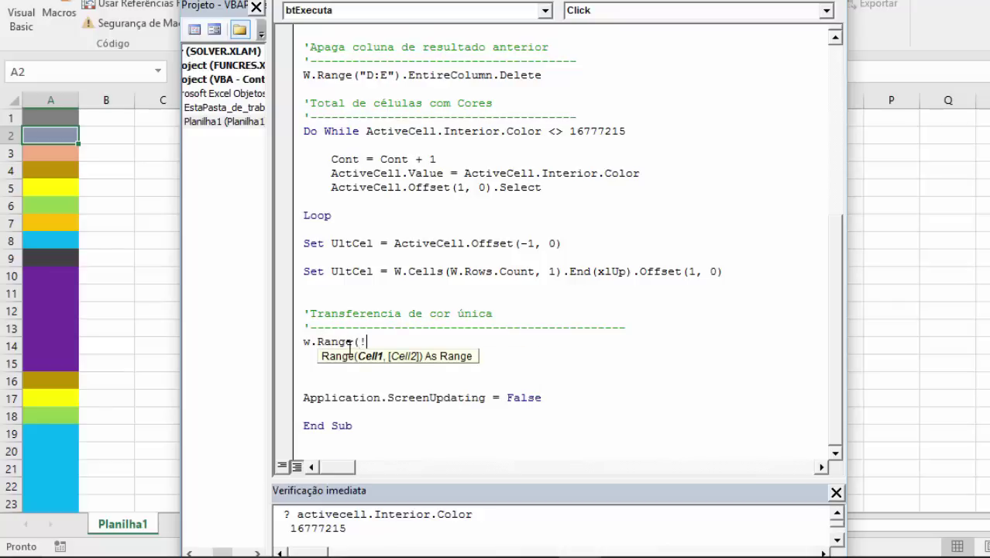
type("\"S")
type("A")
type("1:")
type("$")
type(" ult")
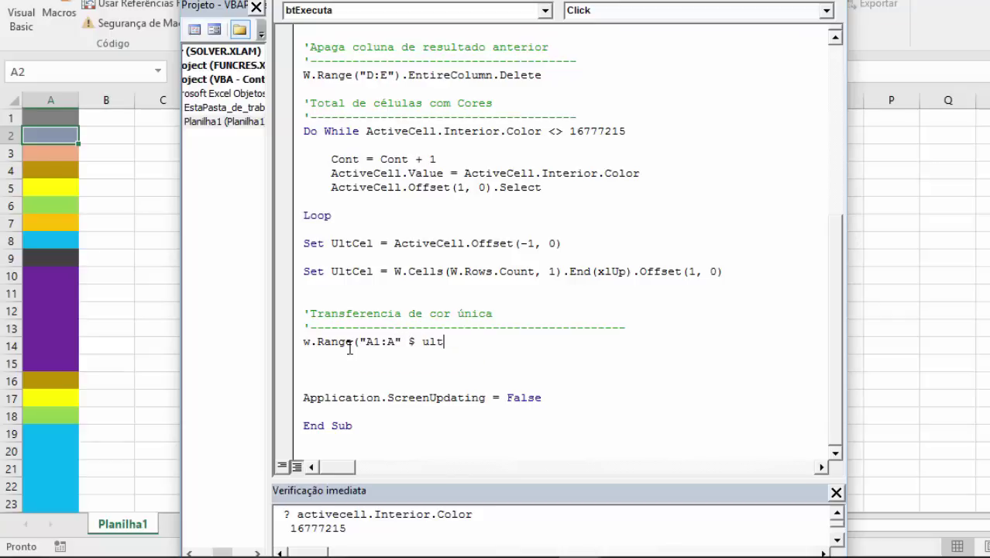
key("BackSpace")
key("BackSpace")
key("BackSpace")
key("BackSpace")
key("BackSpace")
key("BackSpace")
type("$")
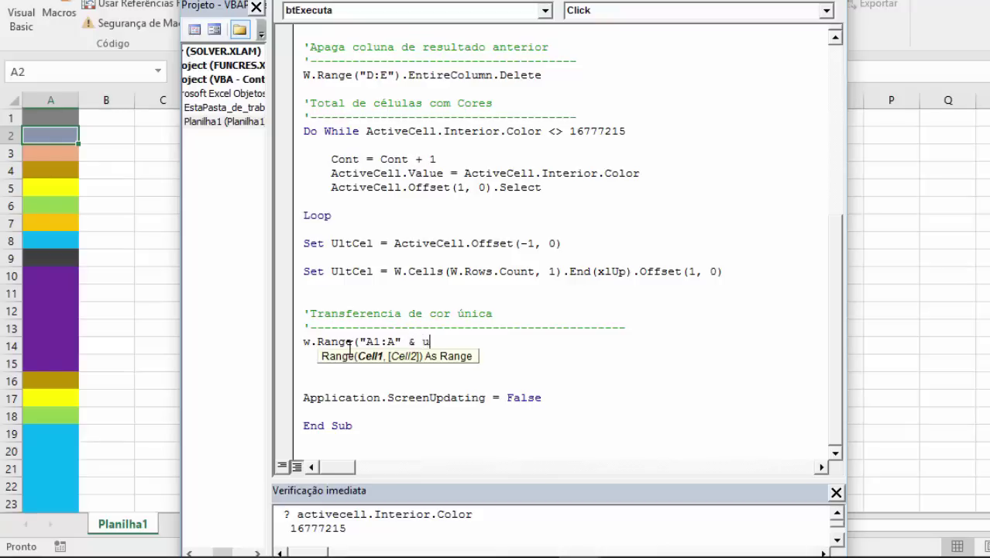
type(" ltcel.row")
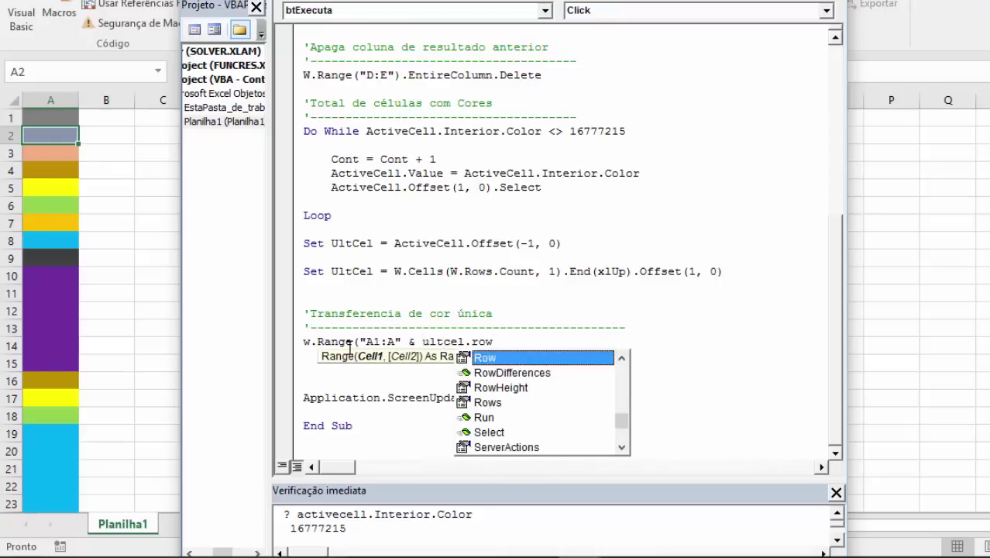
type(").")
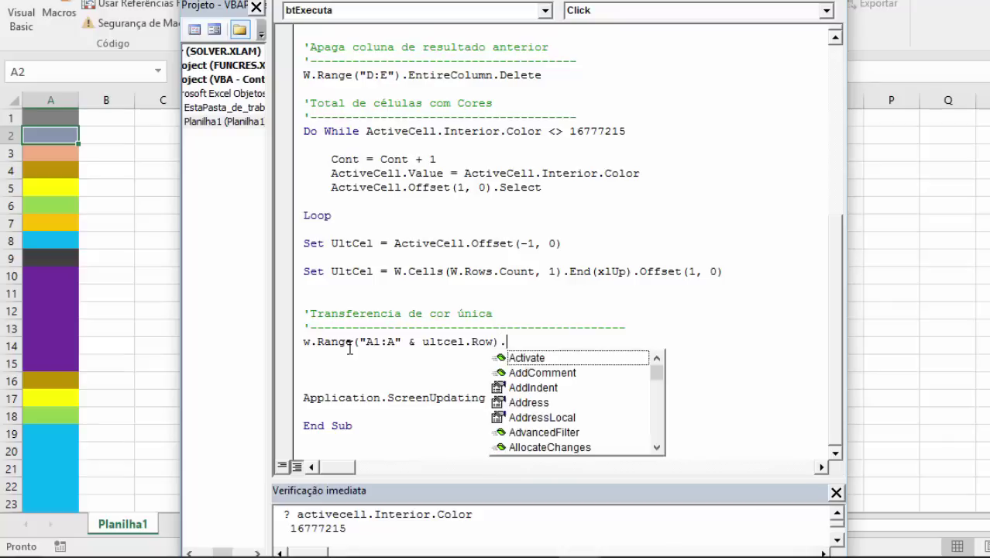
type("advan")
key("Tab")
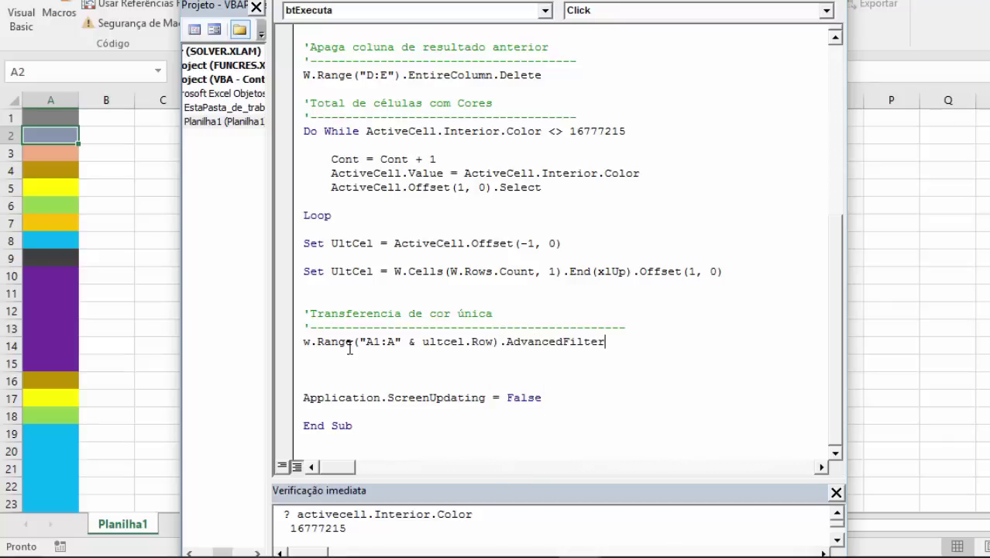
Check the Data > Avançado options, then continue the statement with _ and xlFilterCopy on a new line
key("alt+F11")
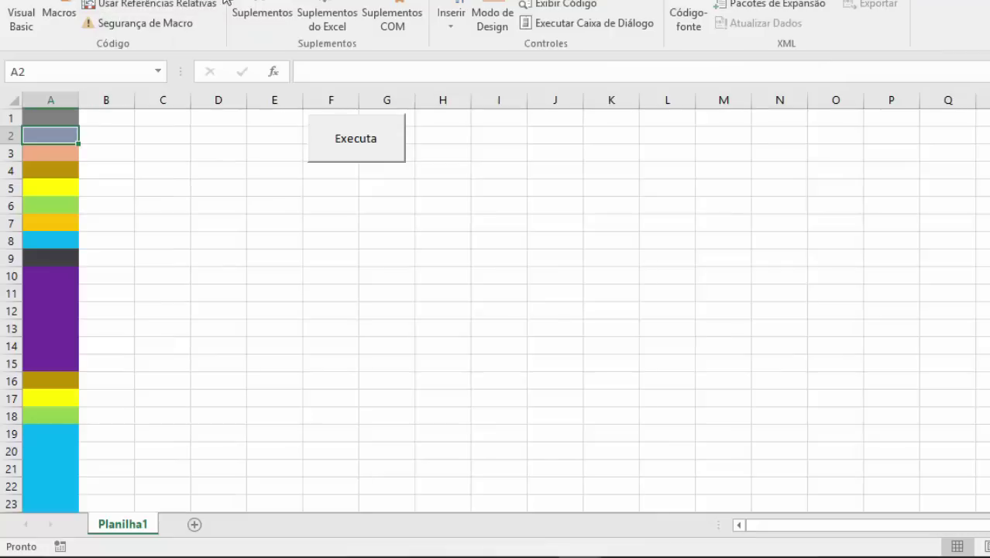
left_click(411, 0)
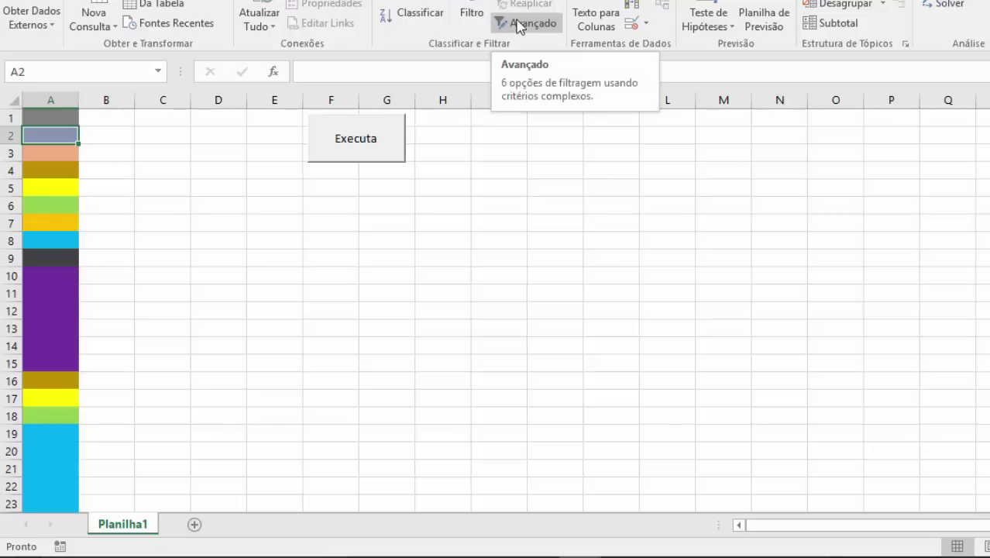
key("alt+F11")
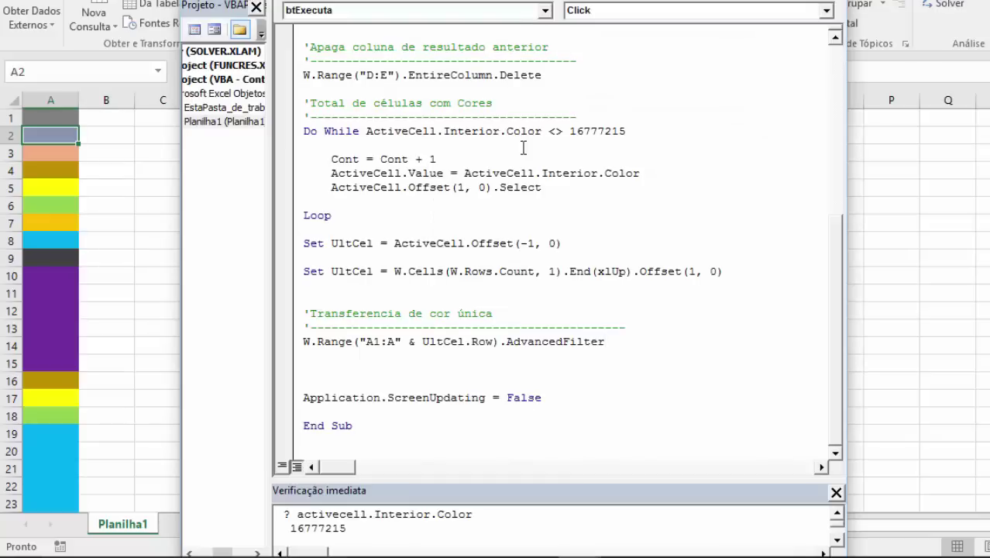
type(" _")
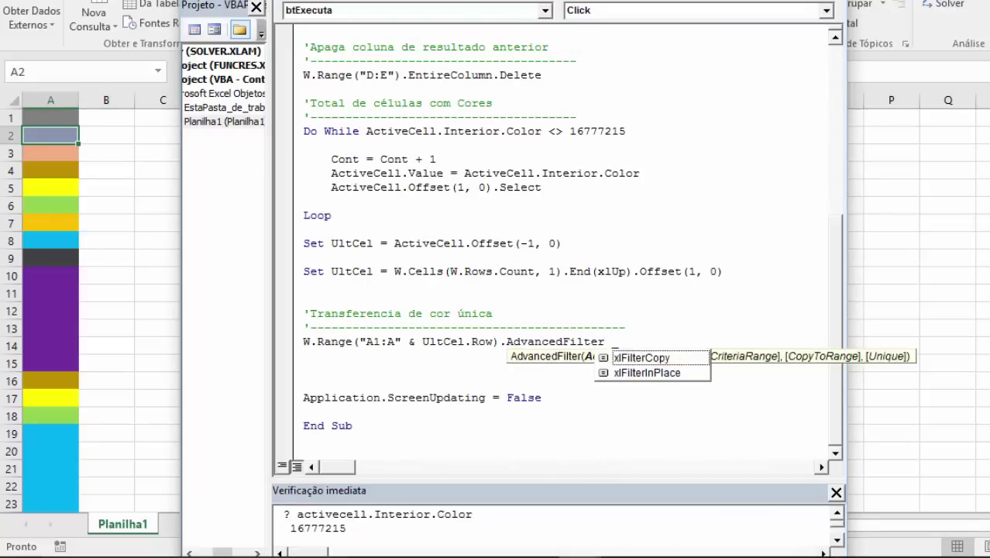
key("Return")
type("x")
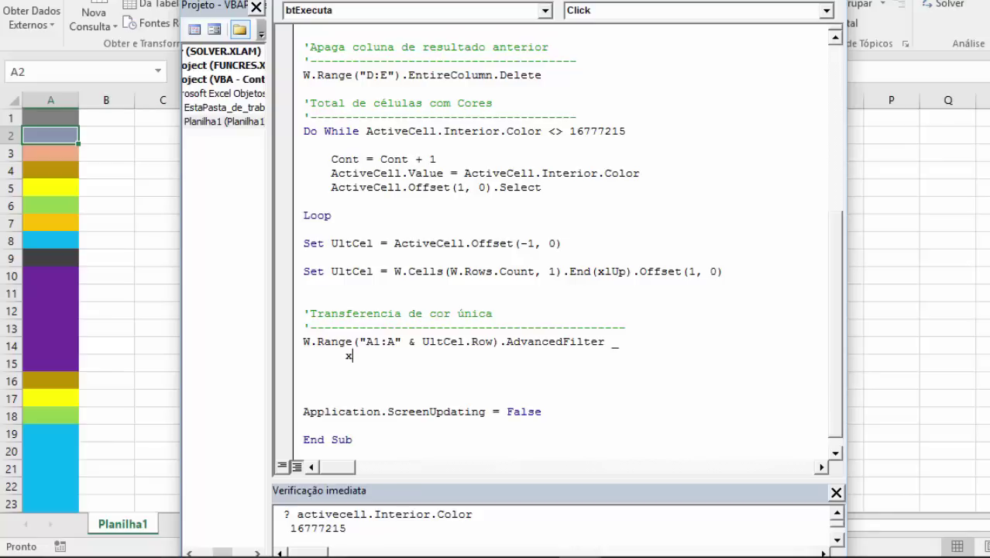
type("lfilter")
type("copy,")
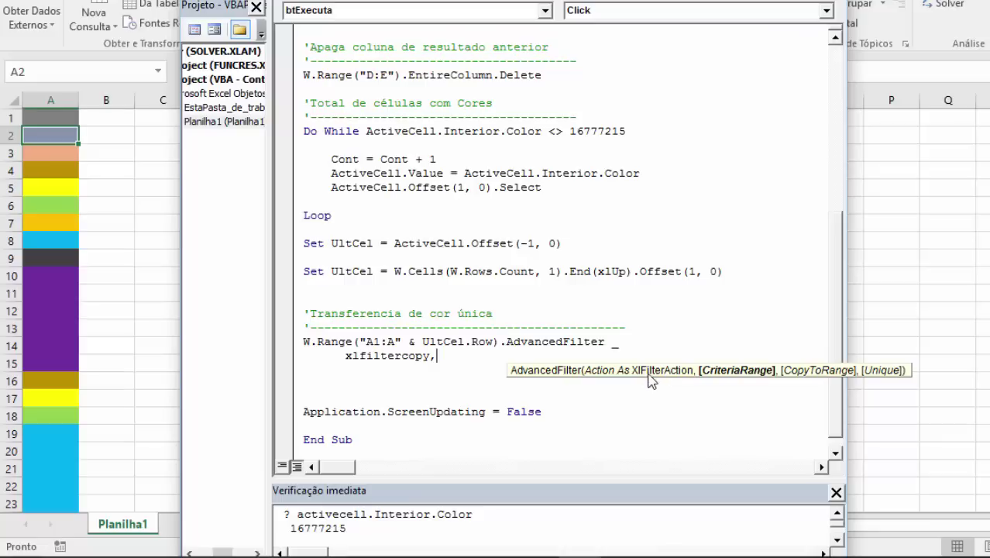
Extend AdvancedFilter with Action:=xlFilterCopy, CopyToRange:=W.Range("D2") and Unique:=True on continuation lines
left_click(346, 356)
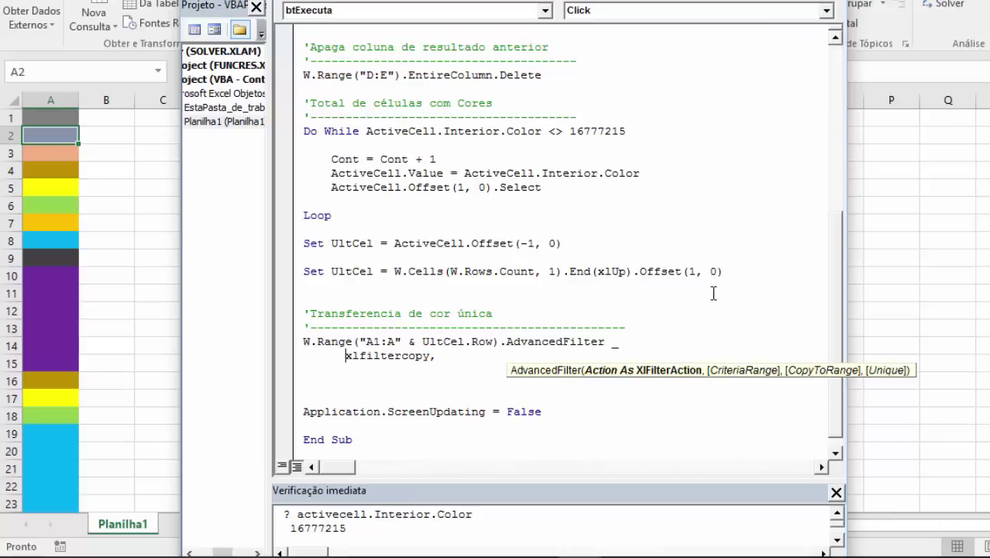
type("Action:")
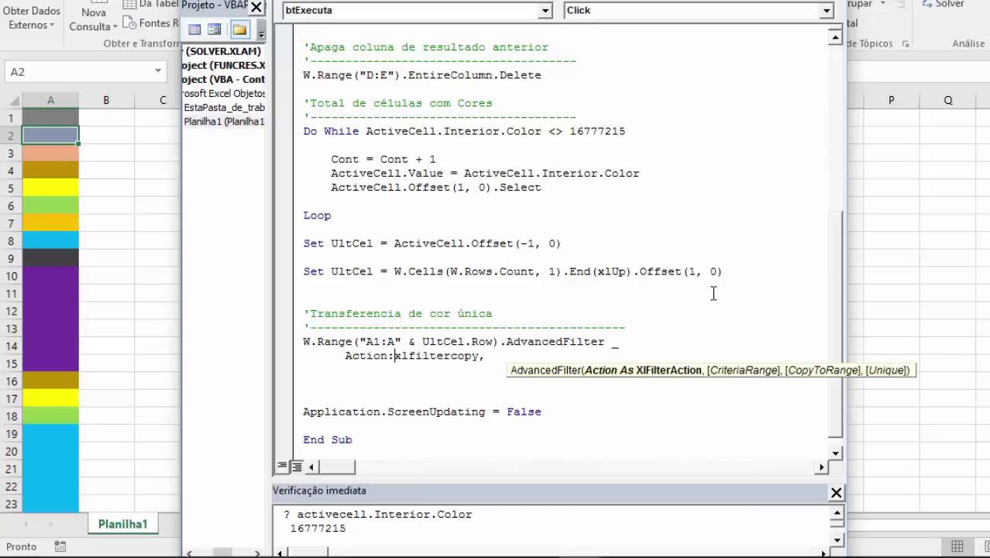
type("=")
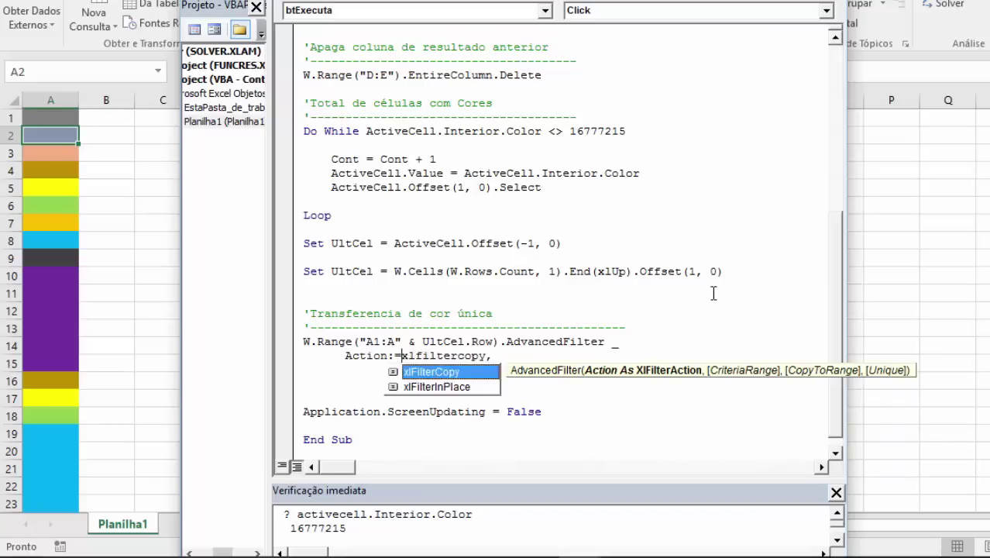
key("End")
type("_")
key("Return")
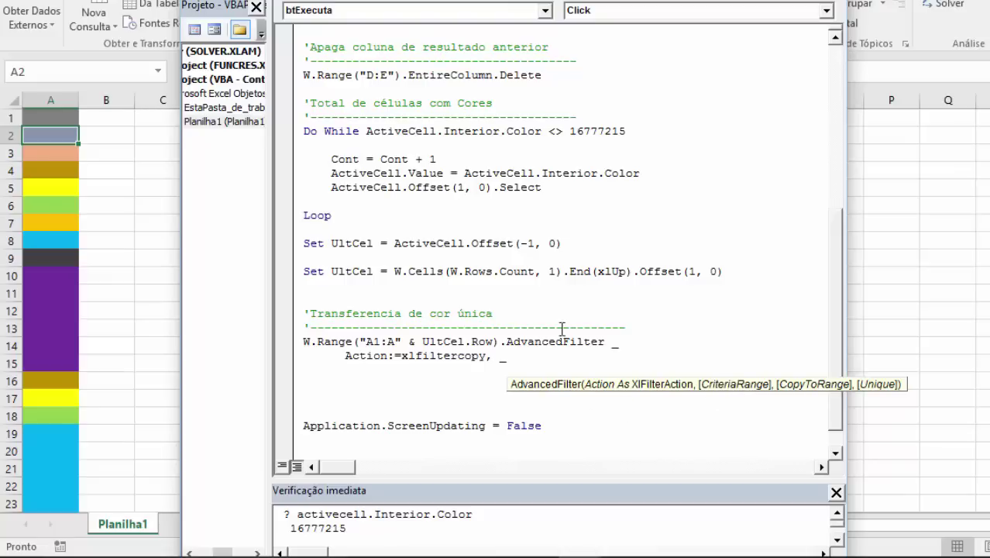
type("copy")
type("torange")
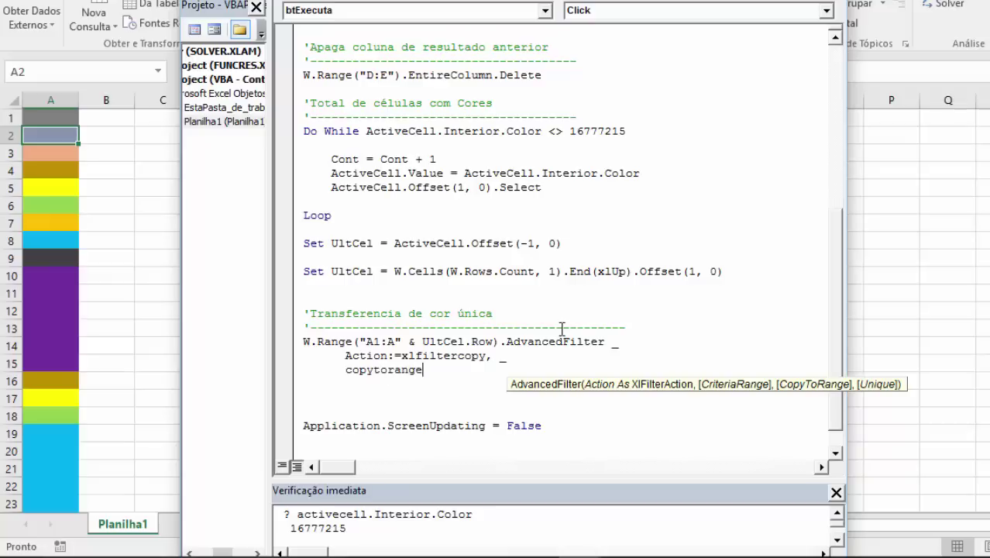
type(":=")
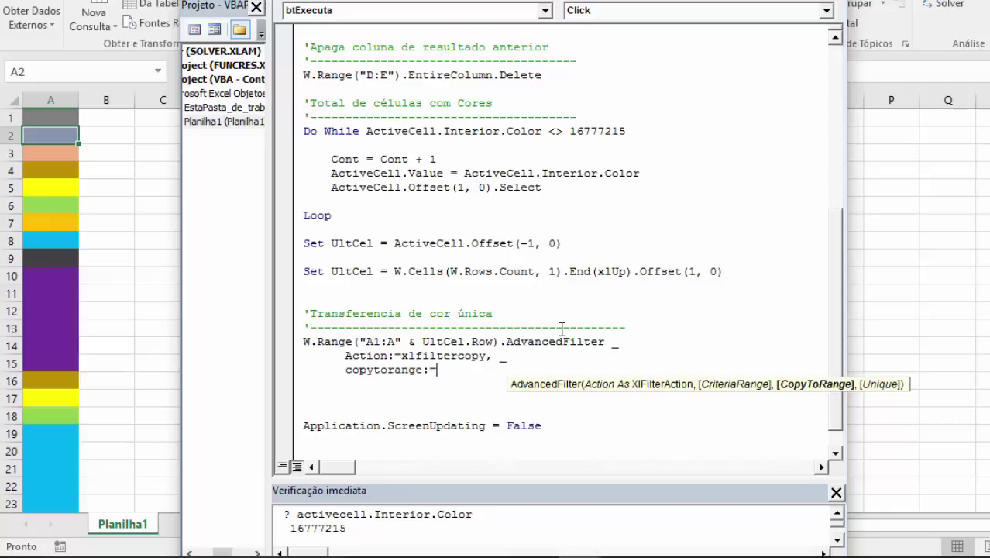
type("w.range")
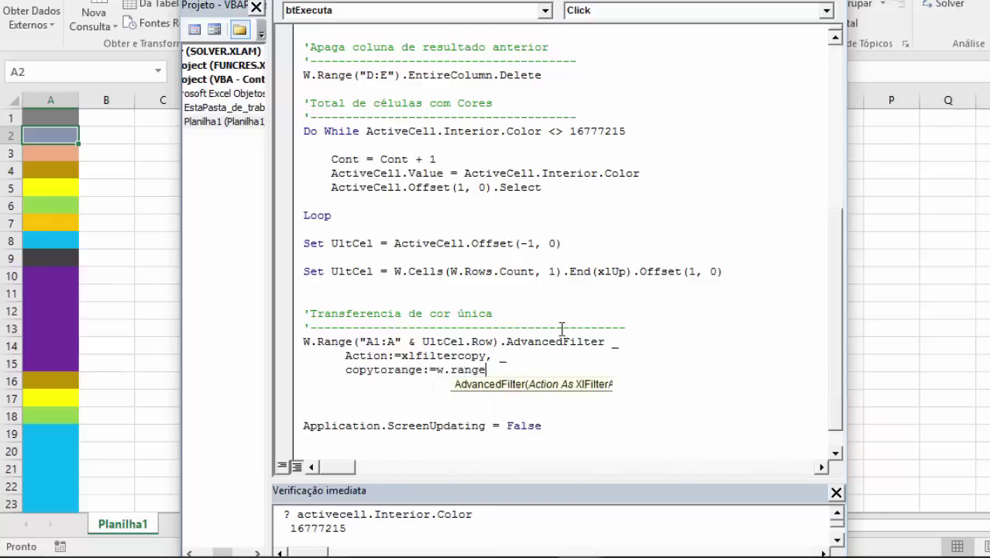
type("(\"D2\")")
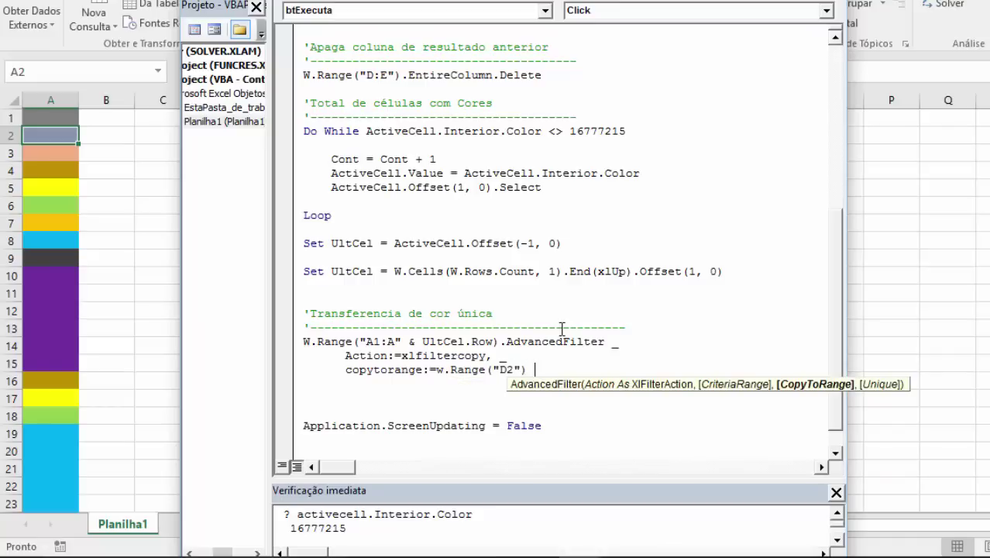
type(", _")
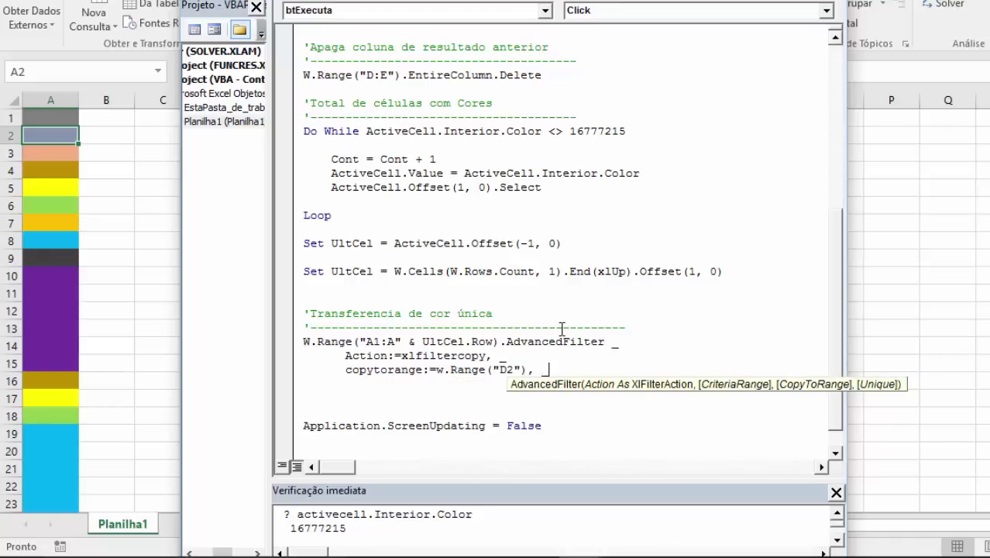
key("Return")
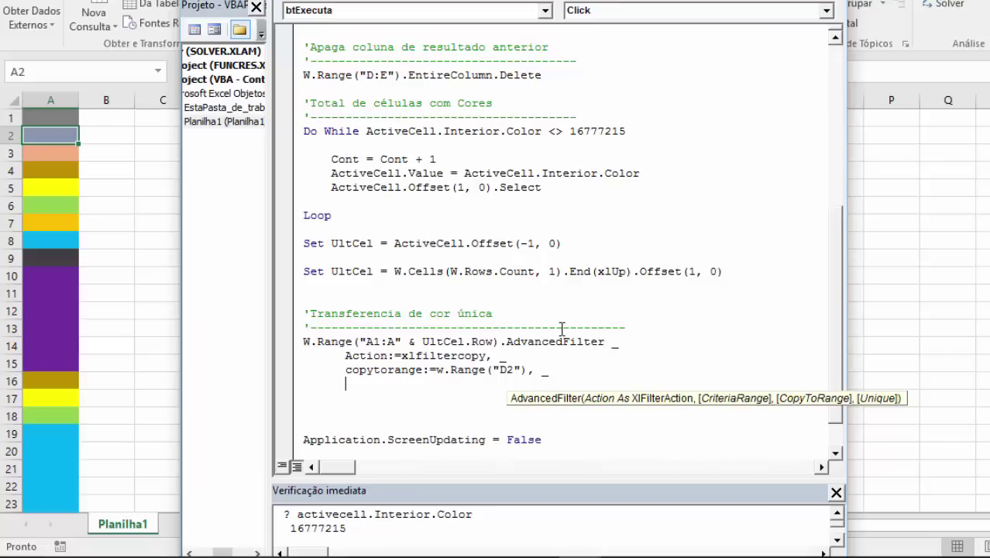
type("unique")
type(":=")
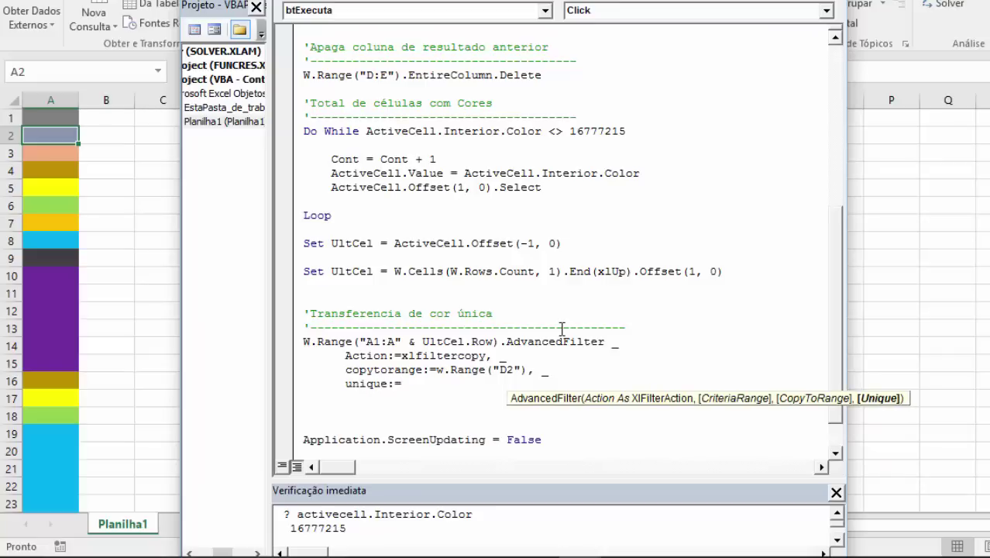
type("True")
key("Return")
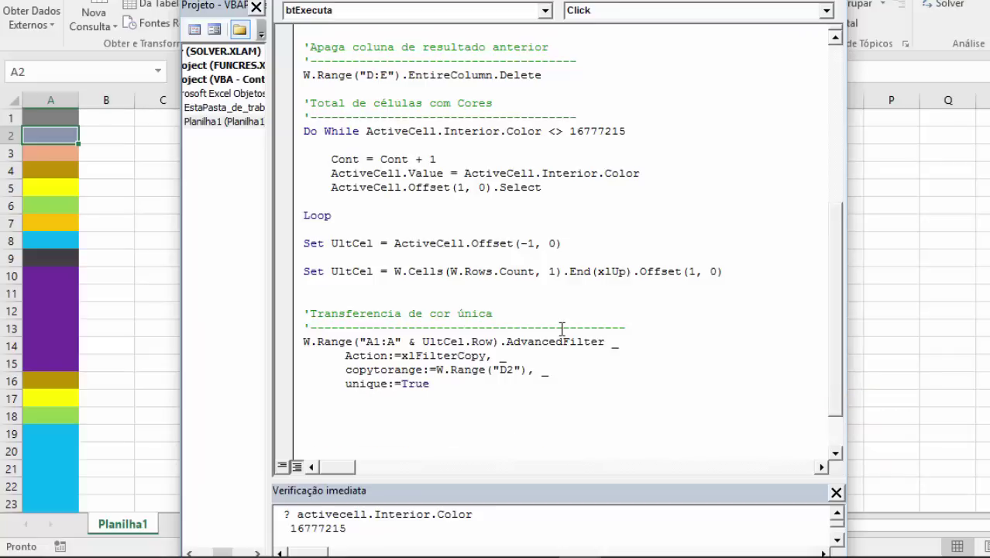
scroll(561, 330, "down", 1)
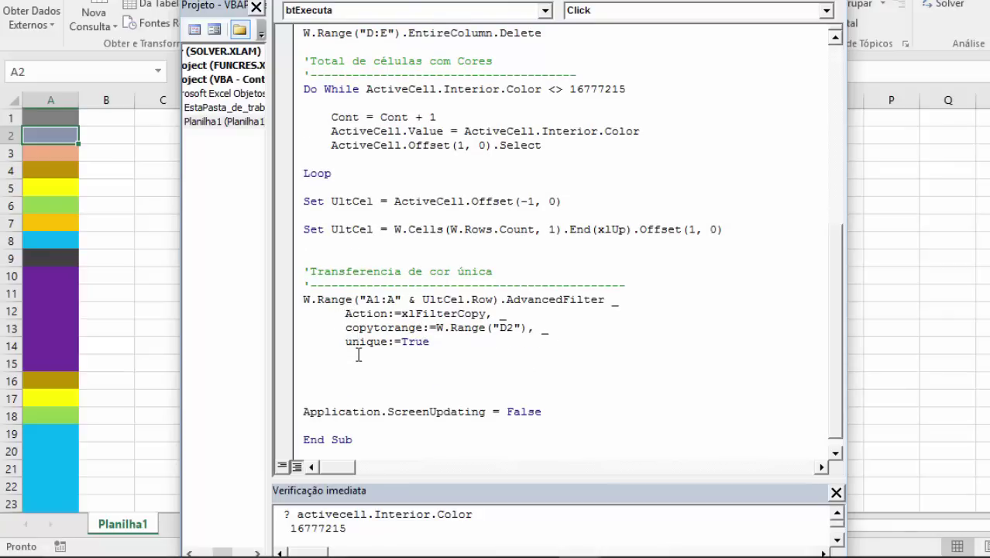
Move the code window aside and run the macro up to the line below the filter
left_click(318, 369)
left_click_drag(465, 2, 736, 0)
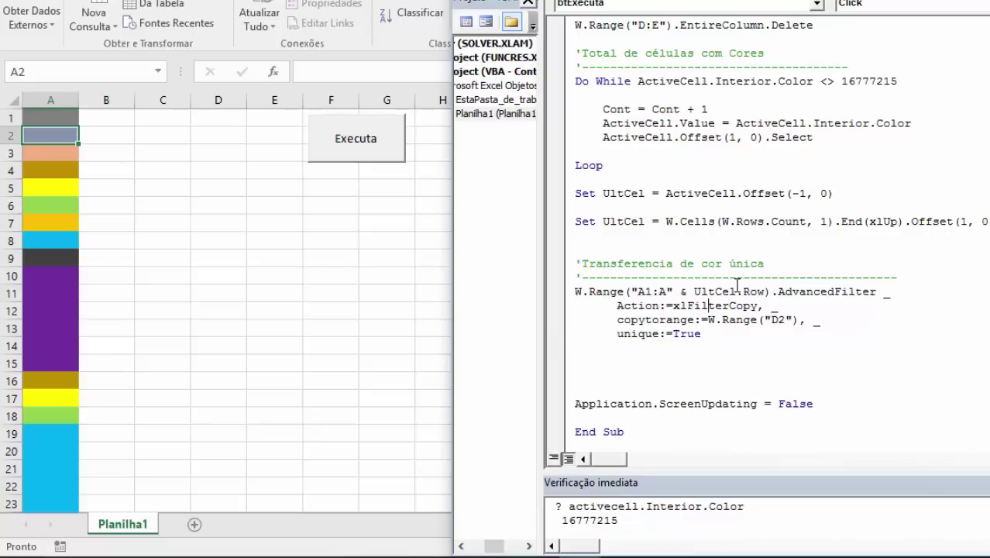
key("ctrl+F8")
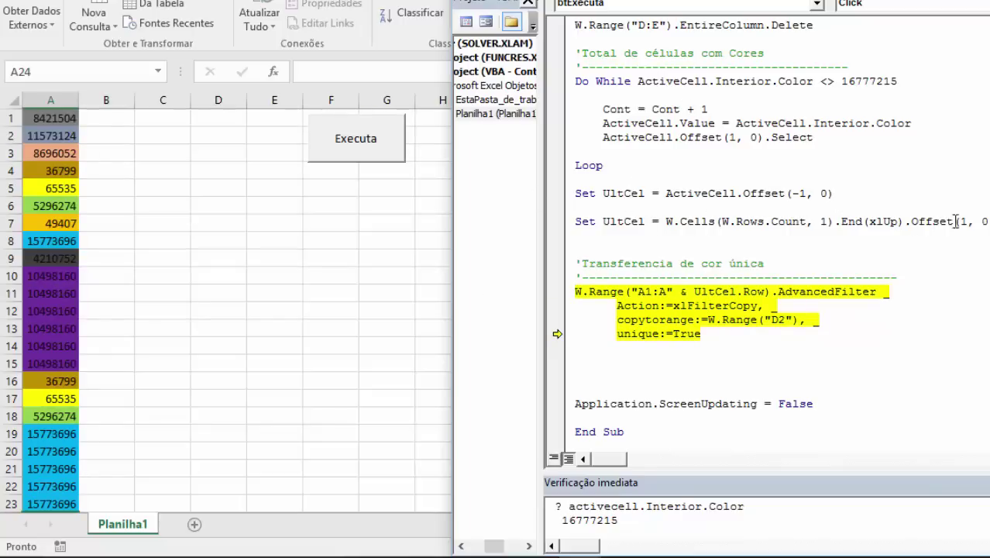
Delete the duplicate Set UltCel line and finish the run, filling D2:D11 with ten unique colour codes
left_click_drag(984, 221, 575, 219)
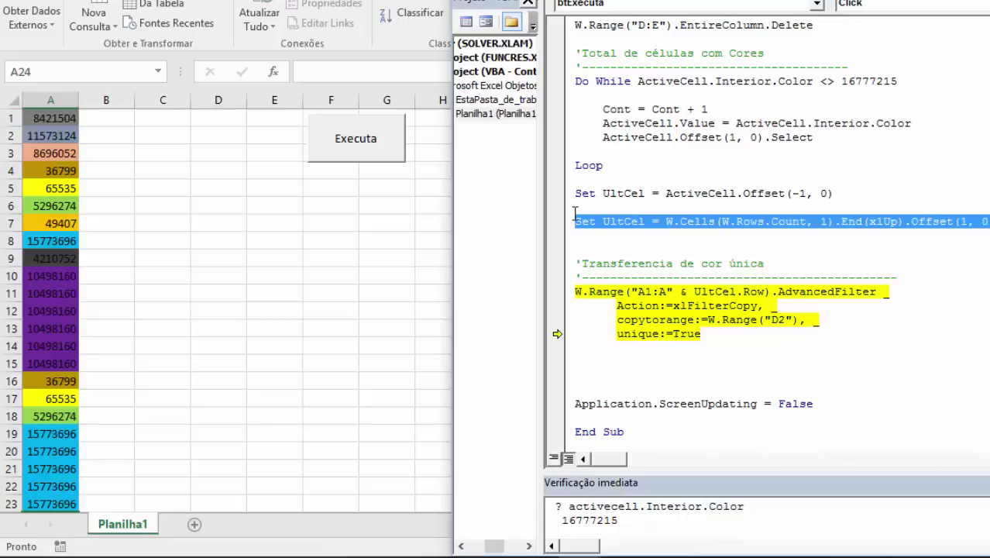
key("Delete")
key("Delete")
key("Delete")
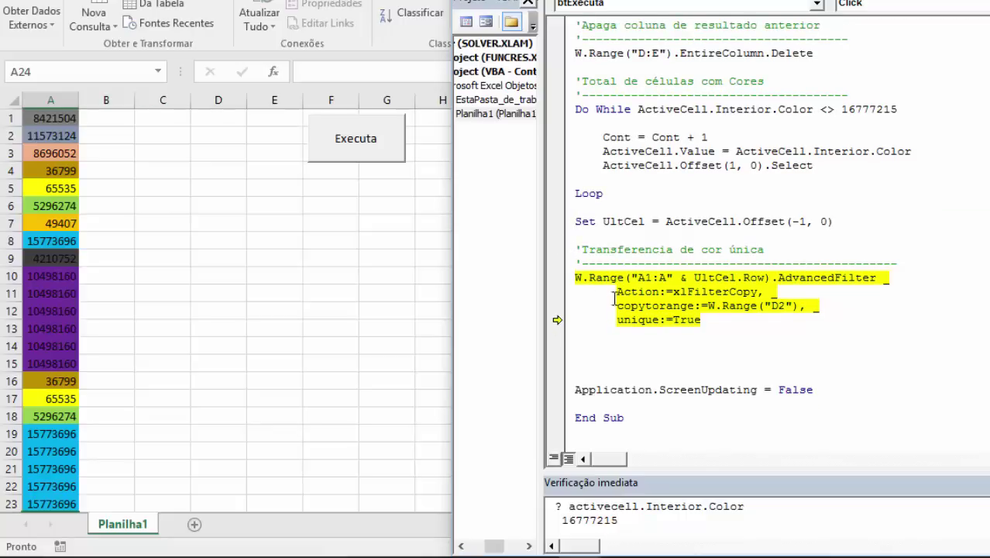
mouse_move(724, 289)
key("F8")
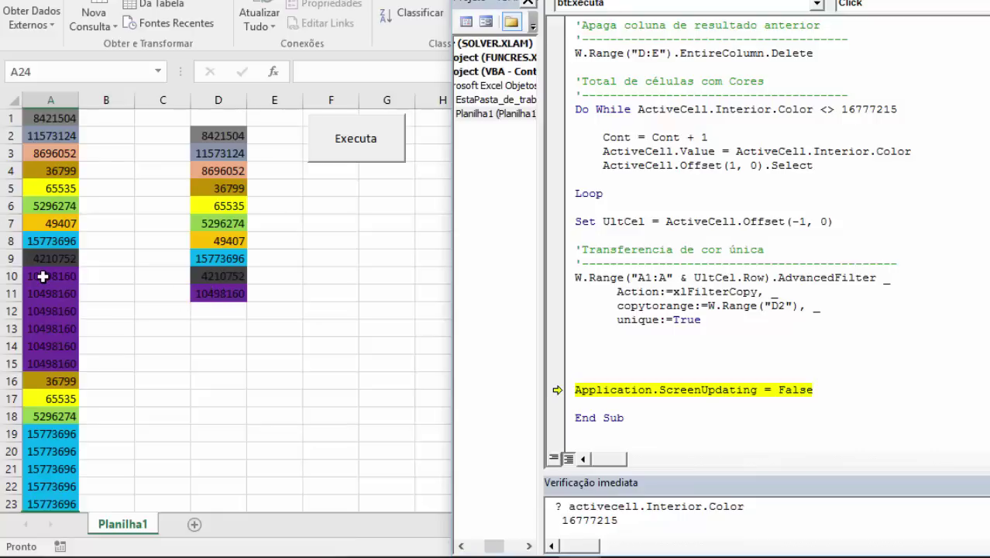
key("F5")
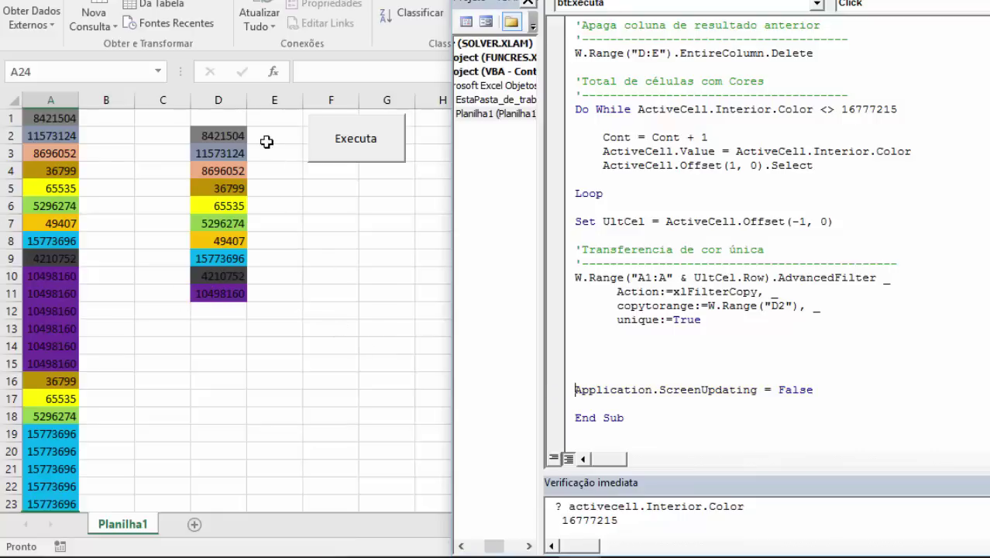
Show columns A and D as colour fills only, then return to the code below the filter
left_click_drag(266, 140, 265, 295)
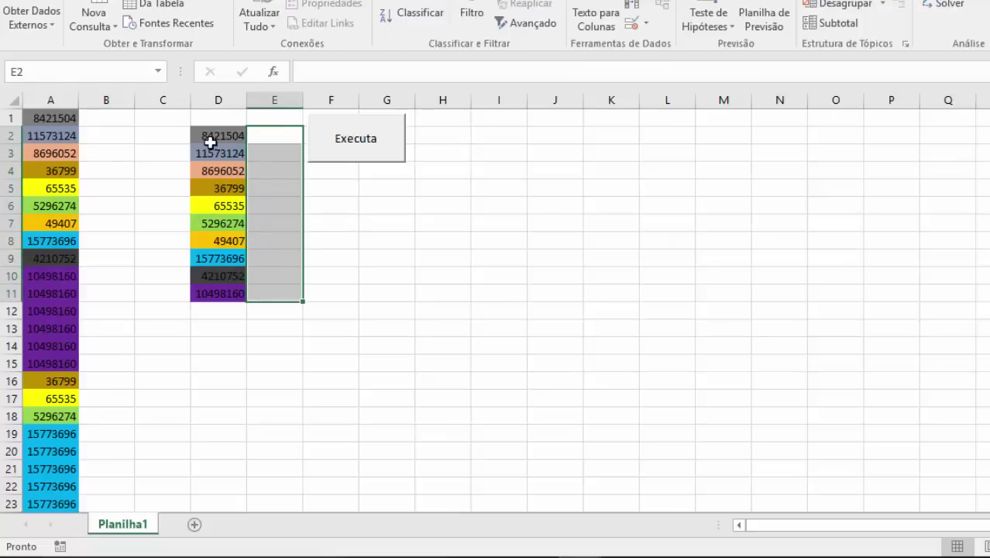
left_click_drag(208, 100, 31, 100)
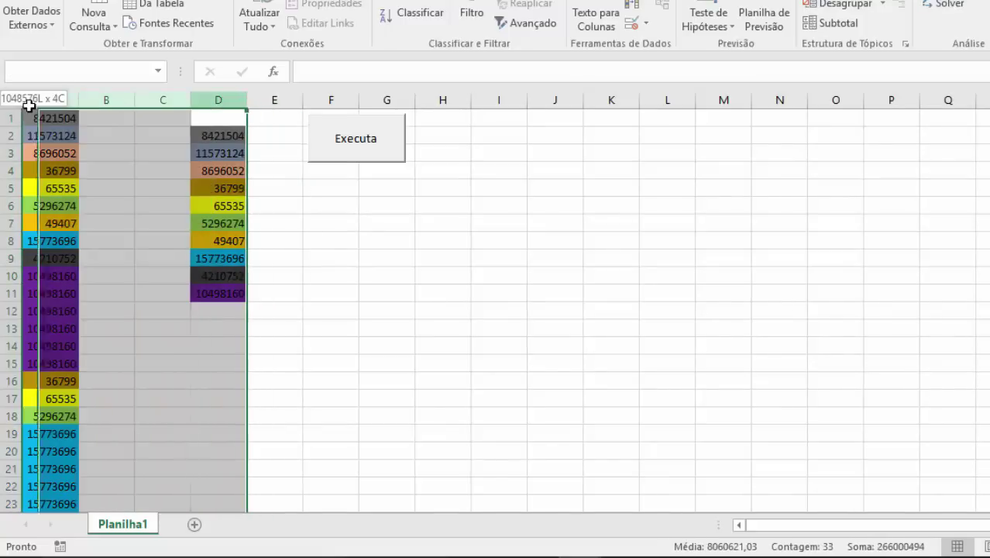
left_click(121, 170)
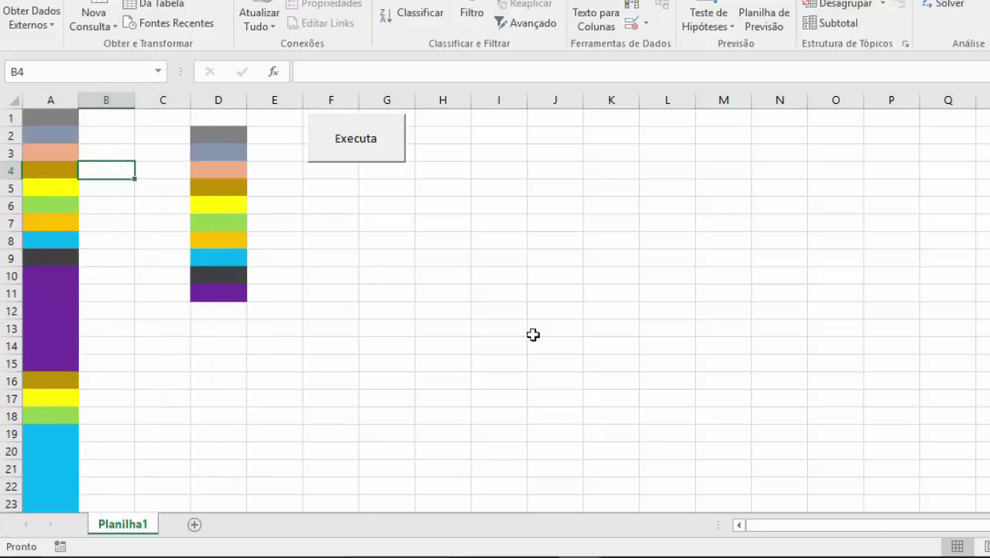
key("alt+F11")
left_click(720, 346)
type("'C")
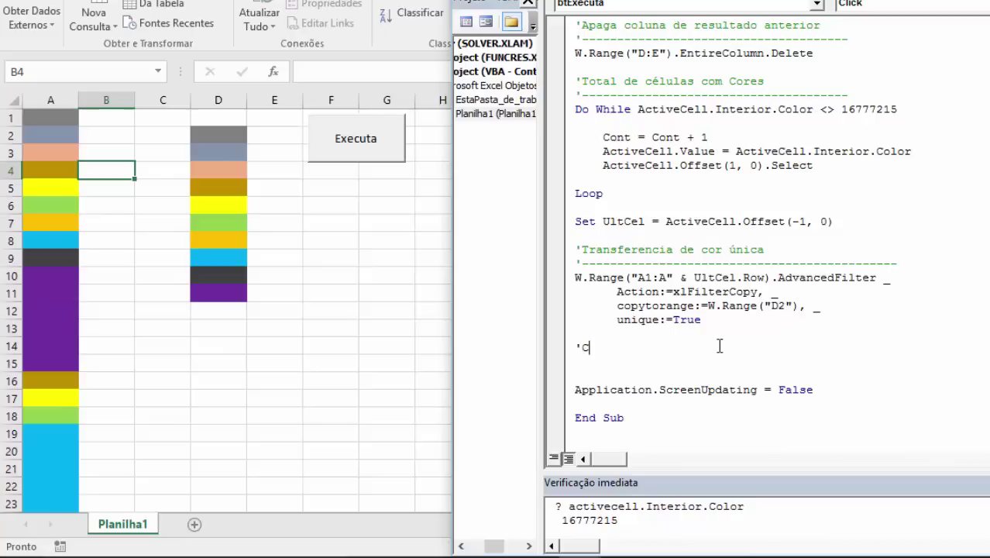
Add the comment 'Contar cores individualmente' with a dashed separator line beneath it
type("ontar cores ")
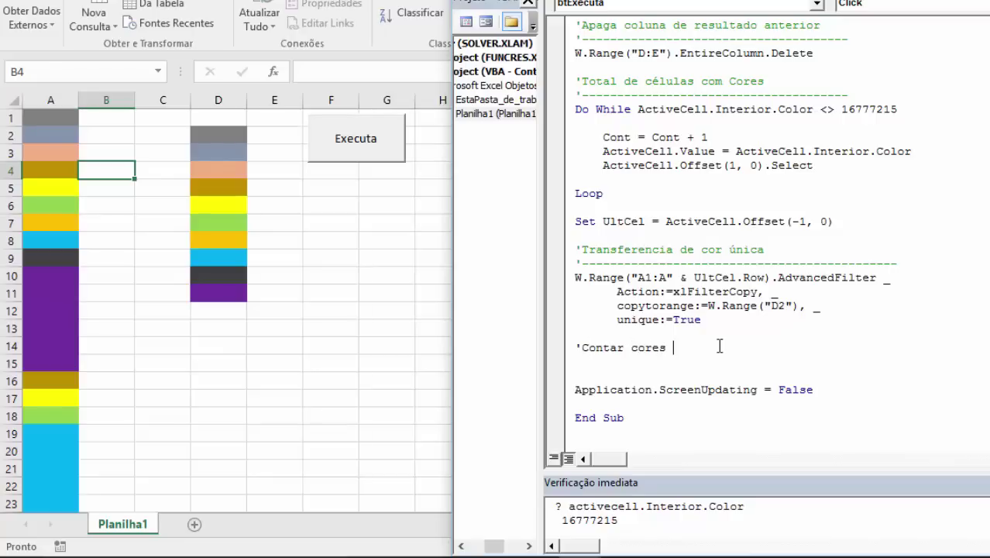
type("individualme")
type("nte")
key("Return")
type("'----------------------")
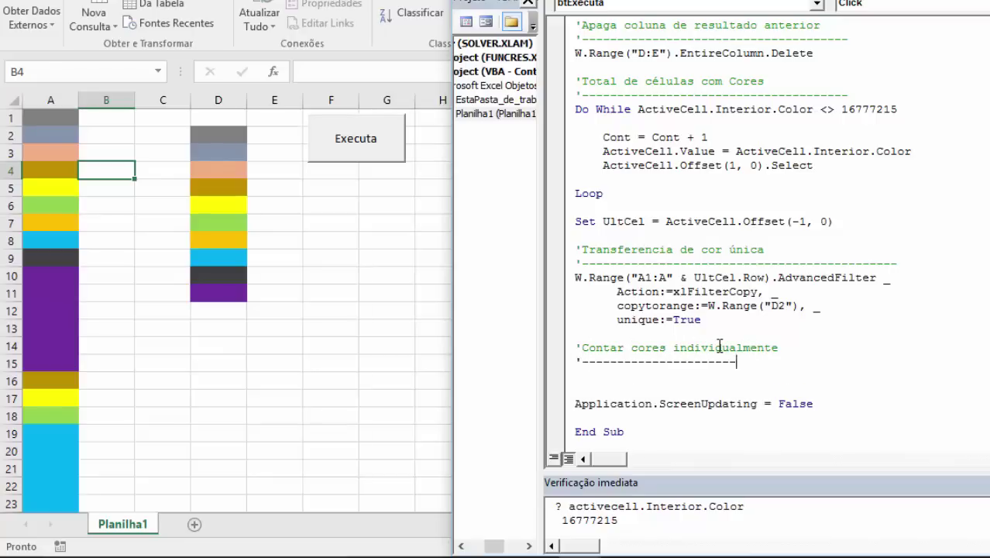
type("-------------------------------------")
key("Return")
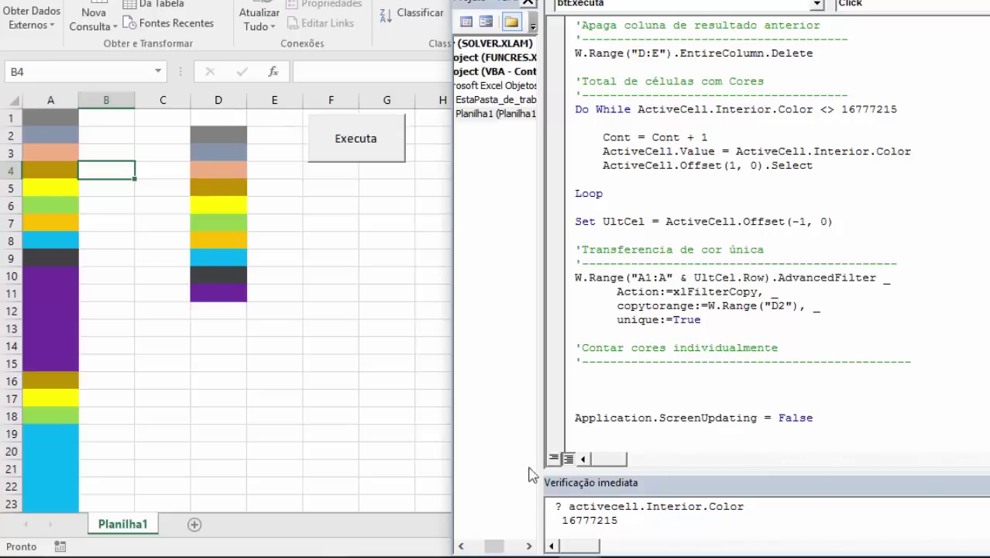
Write headers "Cores" in D1 and "Ocorrências" in E1, select D2, and run to test
type("w.Range(\"A")
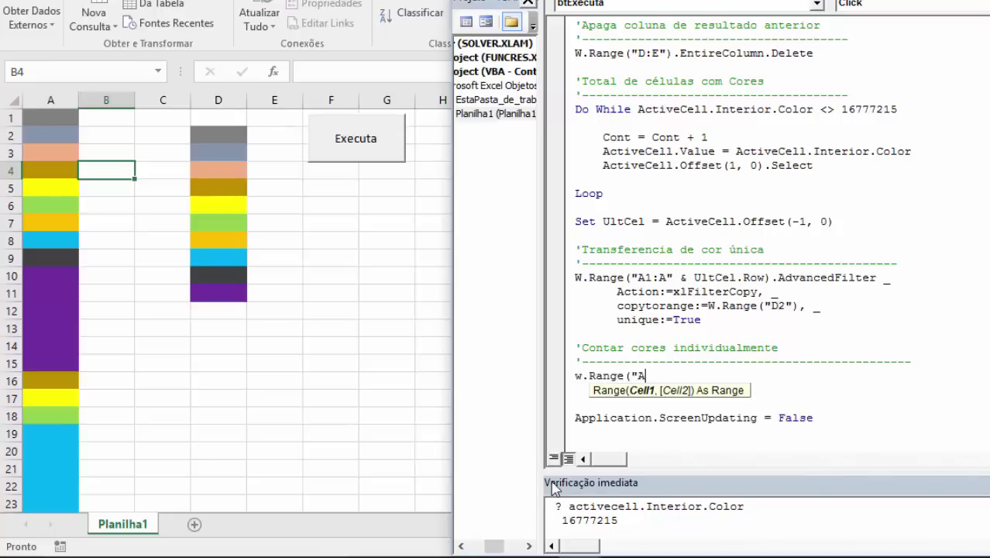
key("BackSpace")
type("D1\").val")
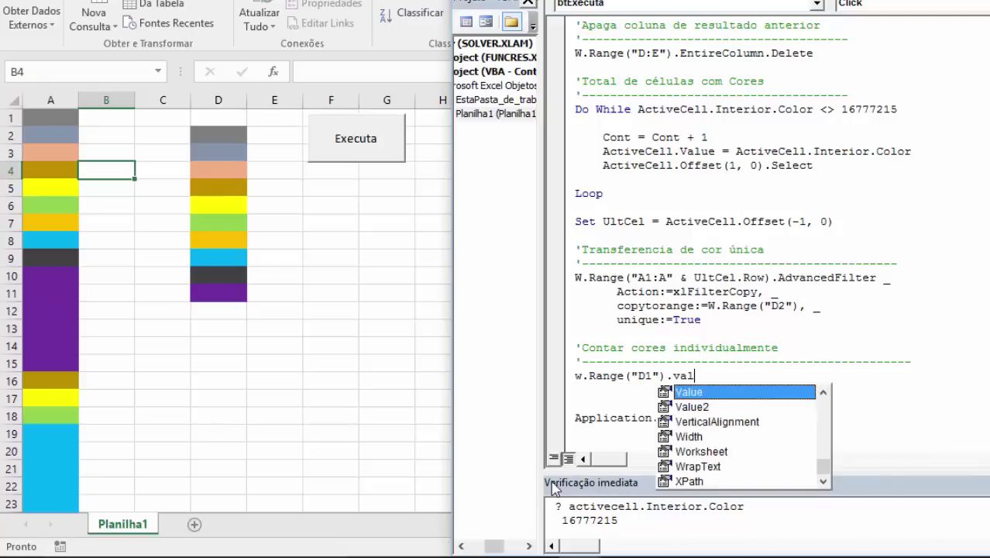
type("ue = \"Cores\"")
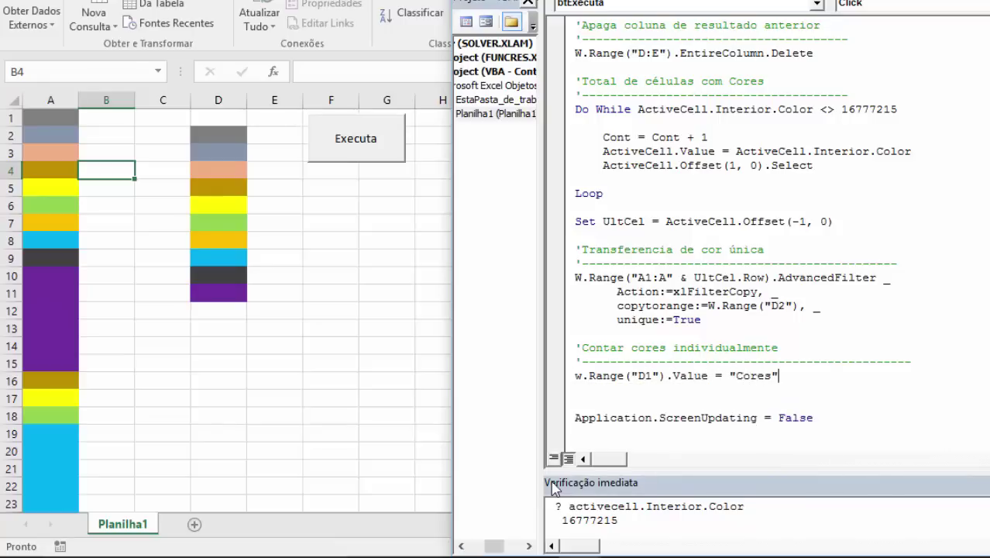
key("Return")
type("w.")
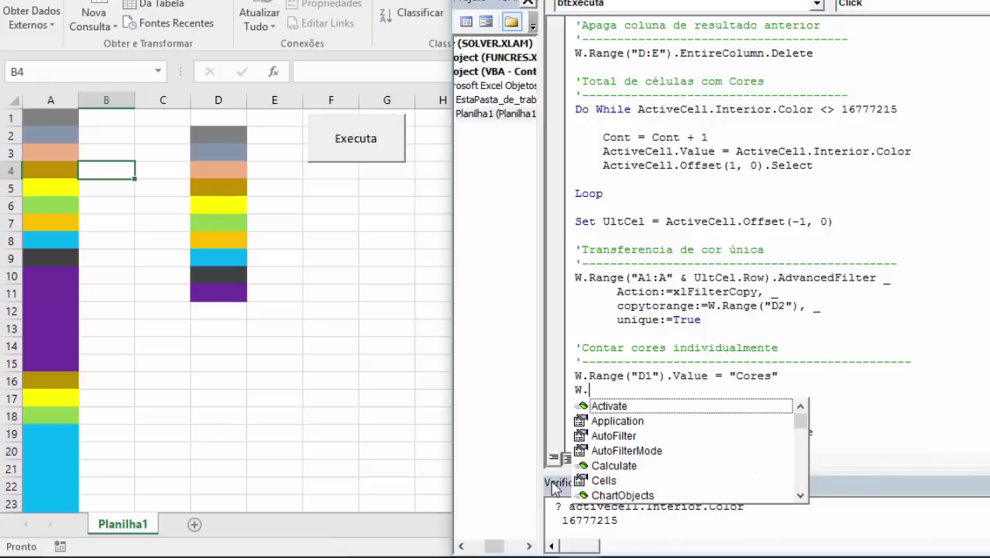
type("range(\"D")
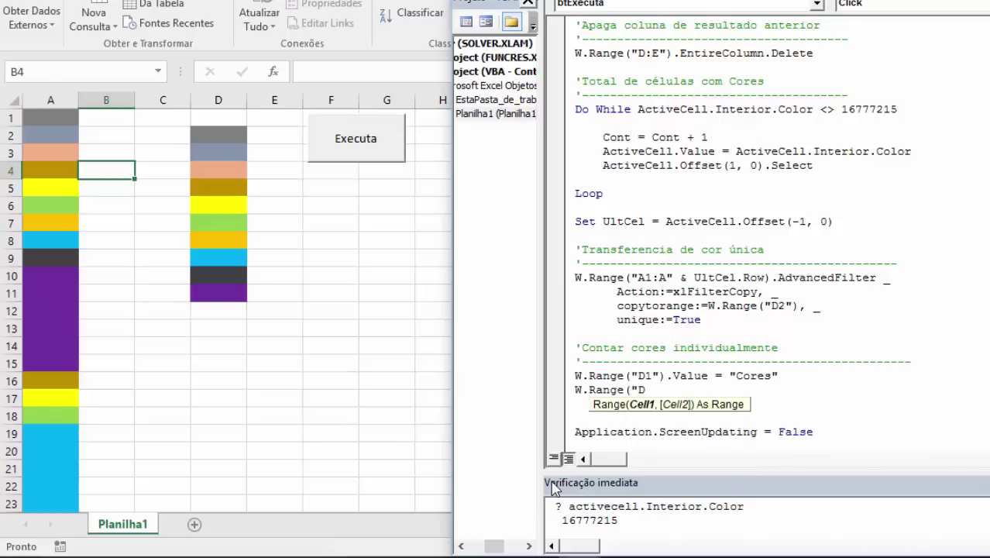
key("BackSpace")
type("E1\").")
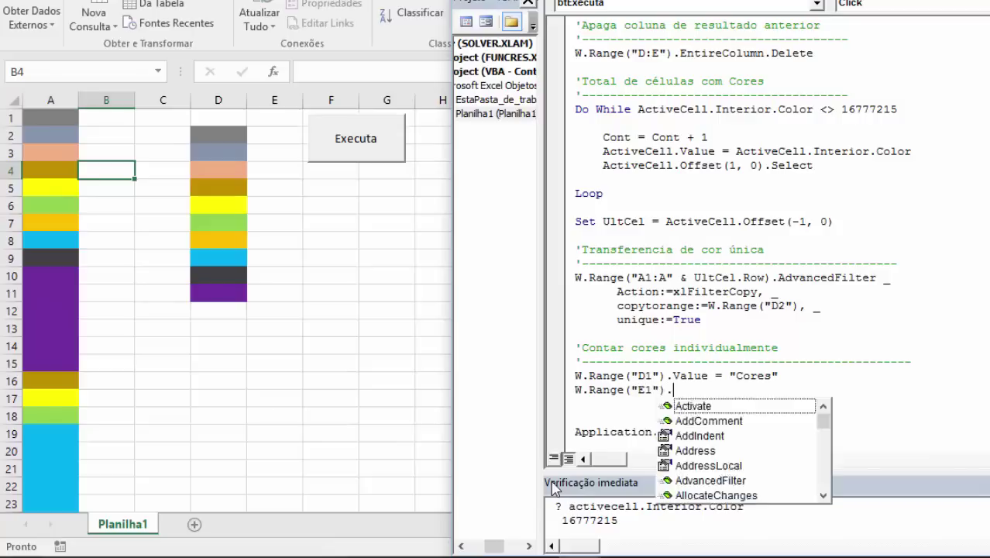
type("Value = \"")
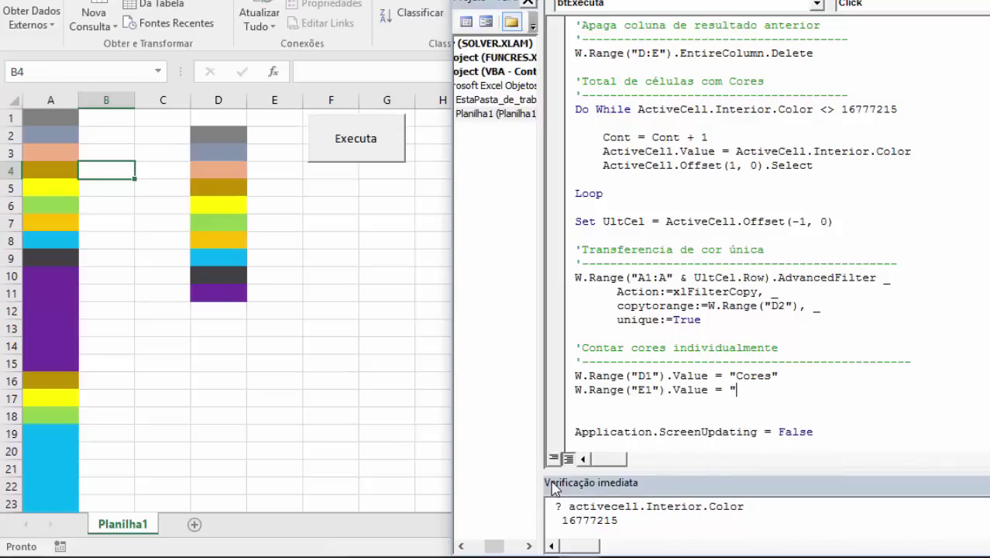
type("Ocorrência")
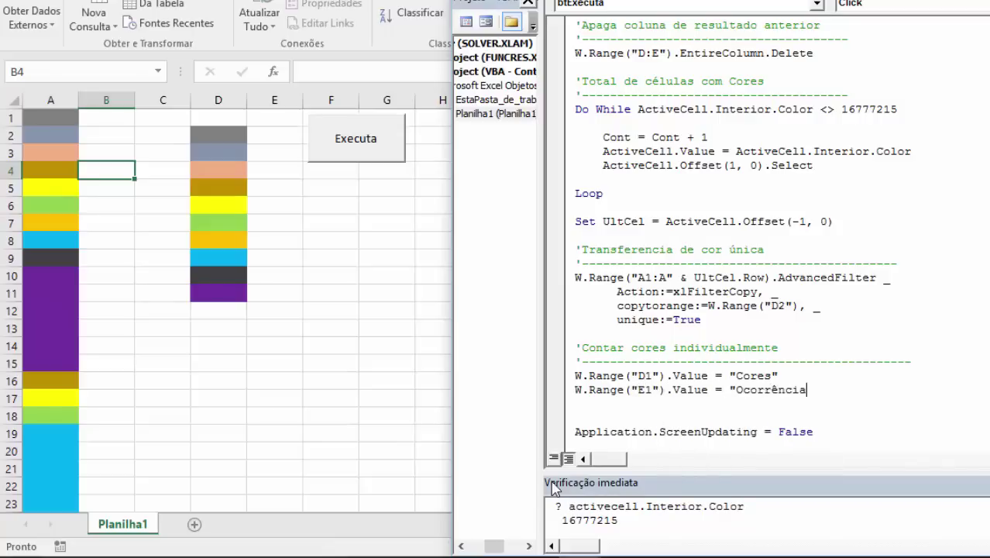
type("s")
key("Return")
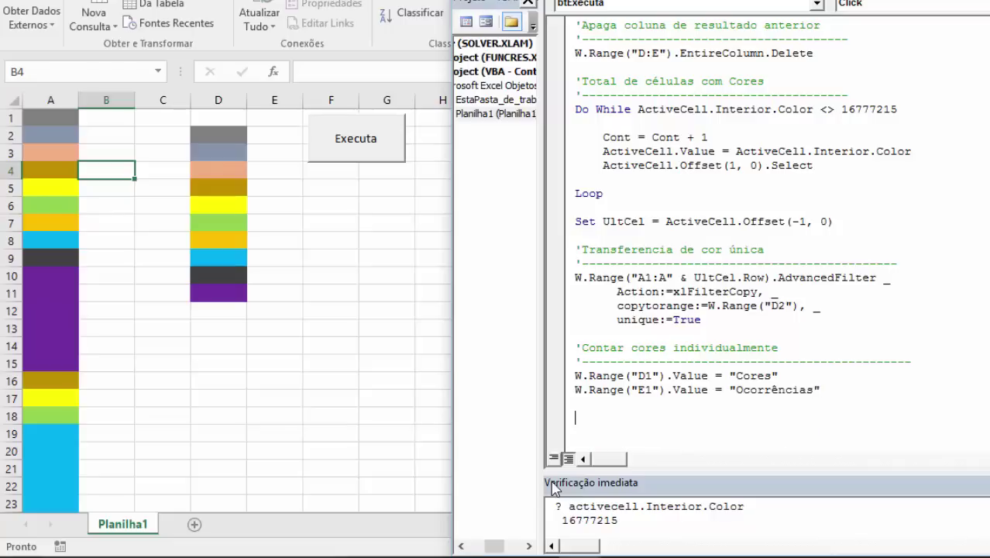
type("W.range")
type("(\"D2\").selec")
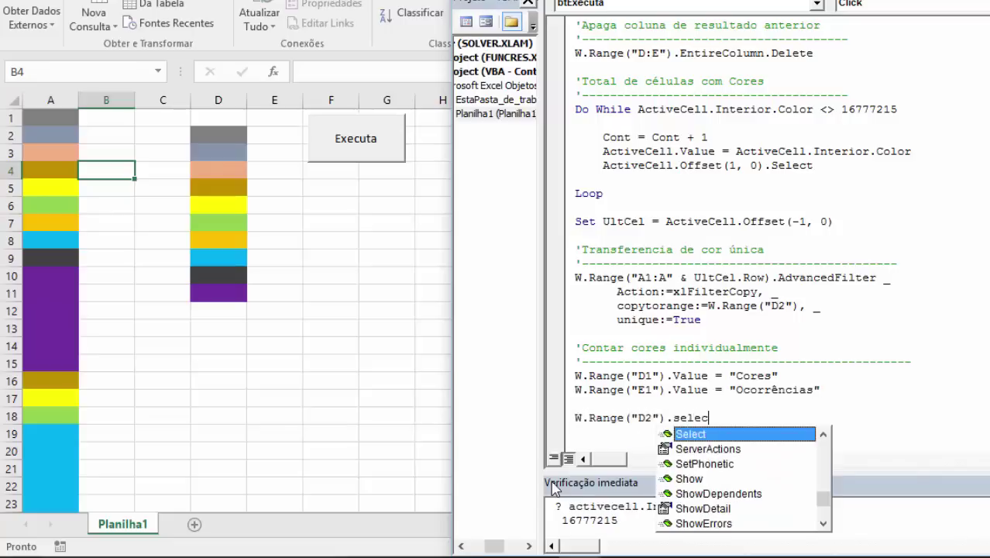
key("Tab")
scroll(784, 382, "down", 2)
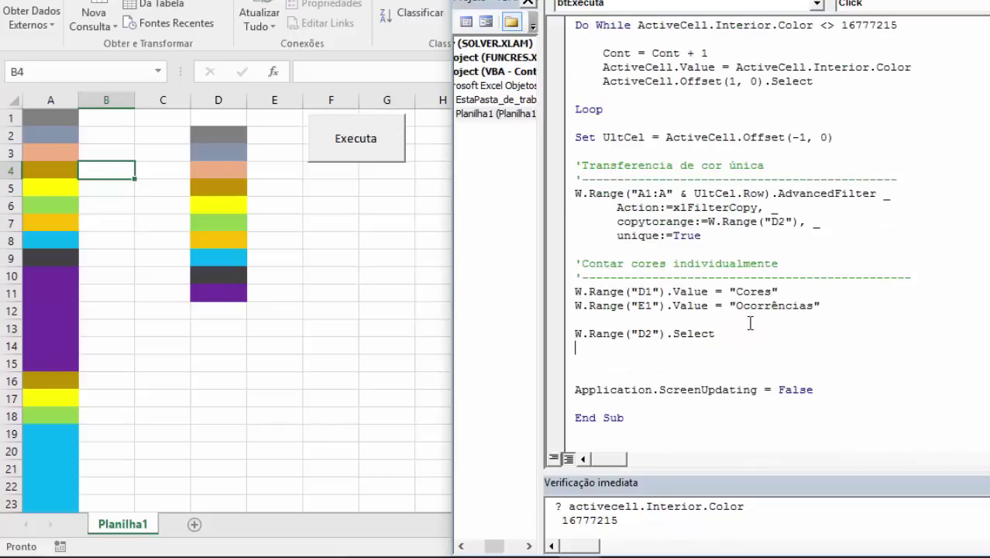
key("ctrl+F8")
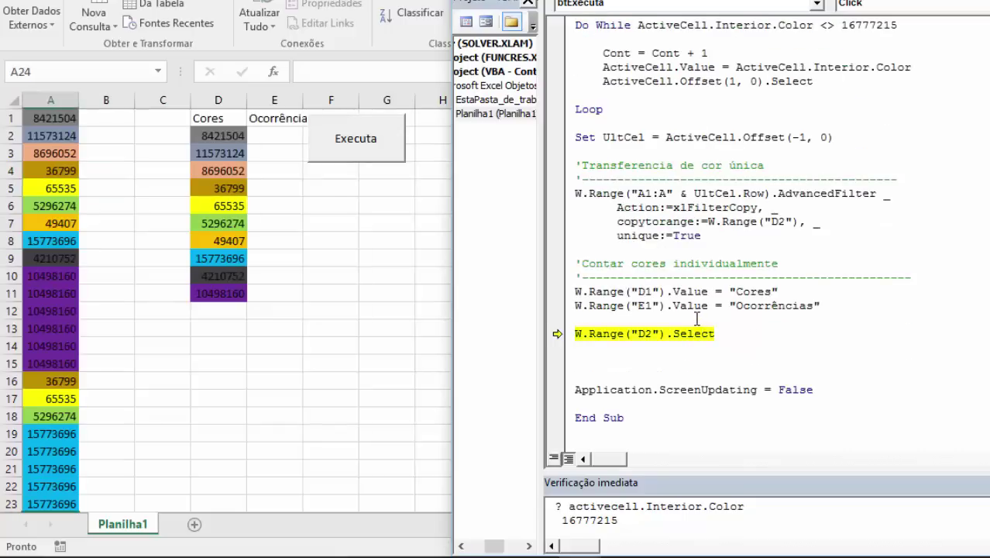
Finish the paused run, check the ten unique colours on the sheet, and add blank lines below the D2 line
key("F5")
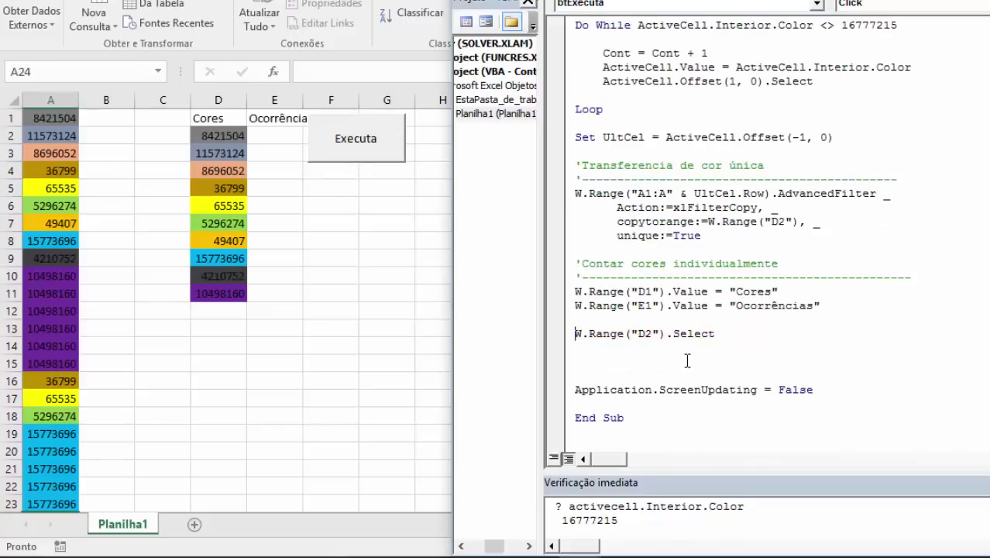
left_click(213, 136)
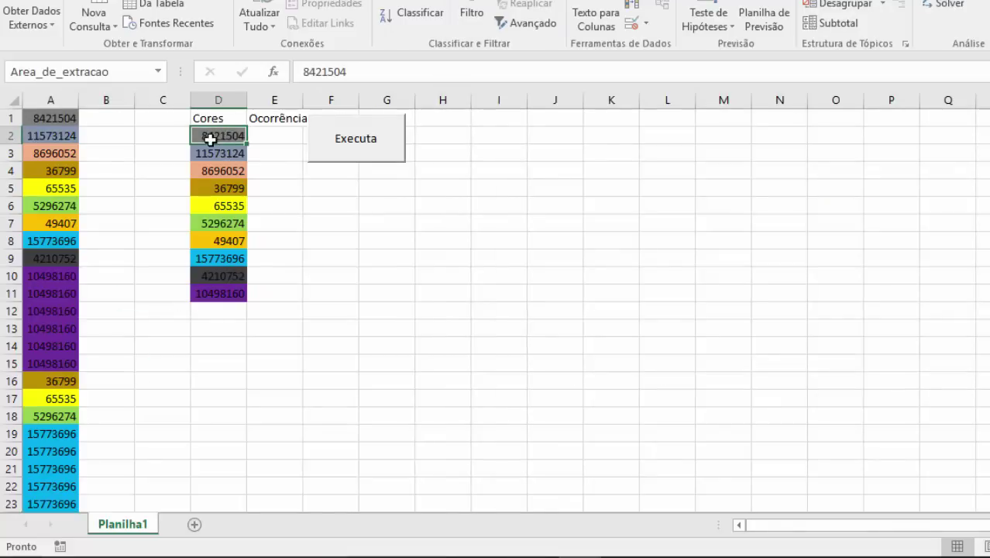
key("alt+F11")
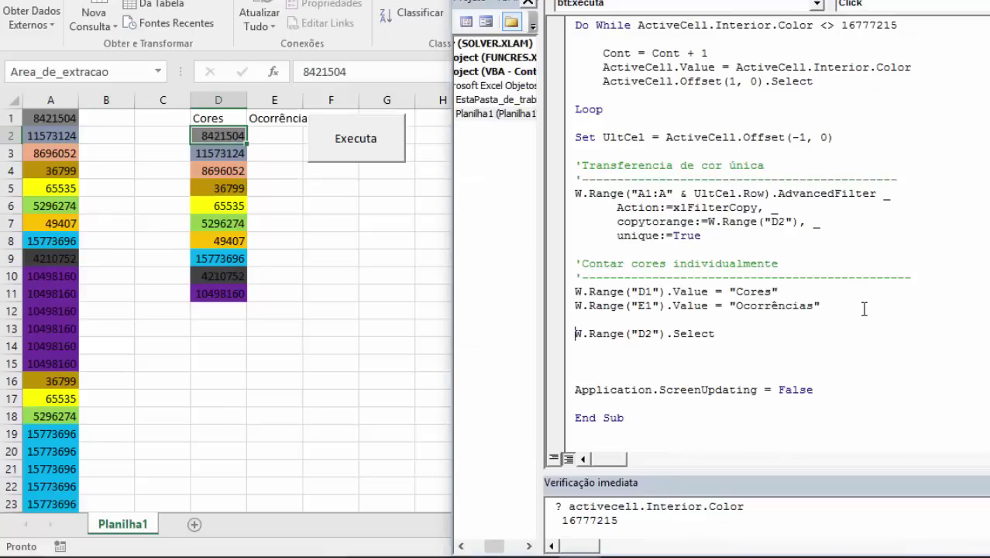
left_click(704, 354)
key("Return")
key("Return")
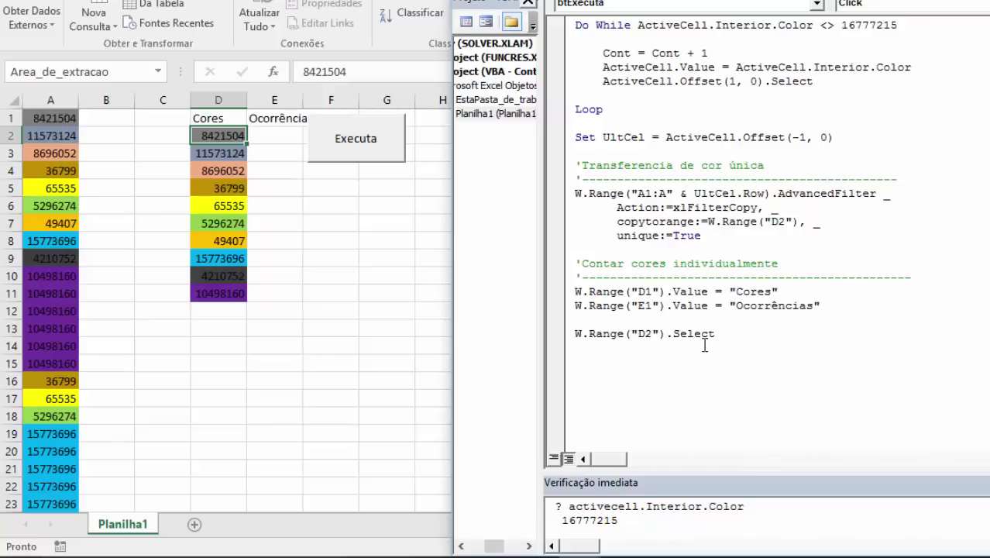
Start the loop with Do While ActiveCell.Value <> ""
type("wo ehi")
key("BackSpace")
key("BackSpace")
key("BackSpace")
key("BackSpace")
key("BackSpace")
type("do")
type(" while activecell")
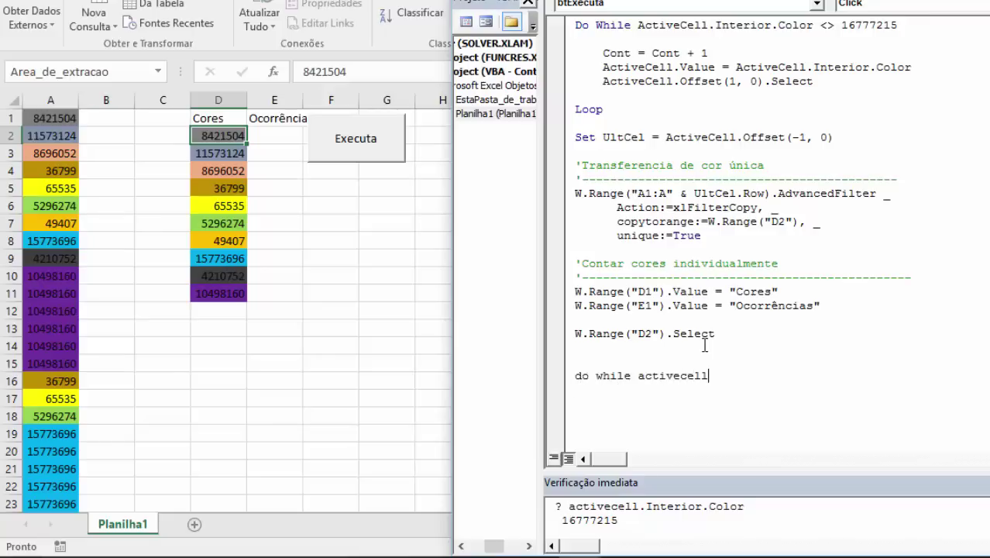
type(".Value <> \"\"")
key("Return")
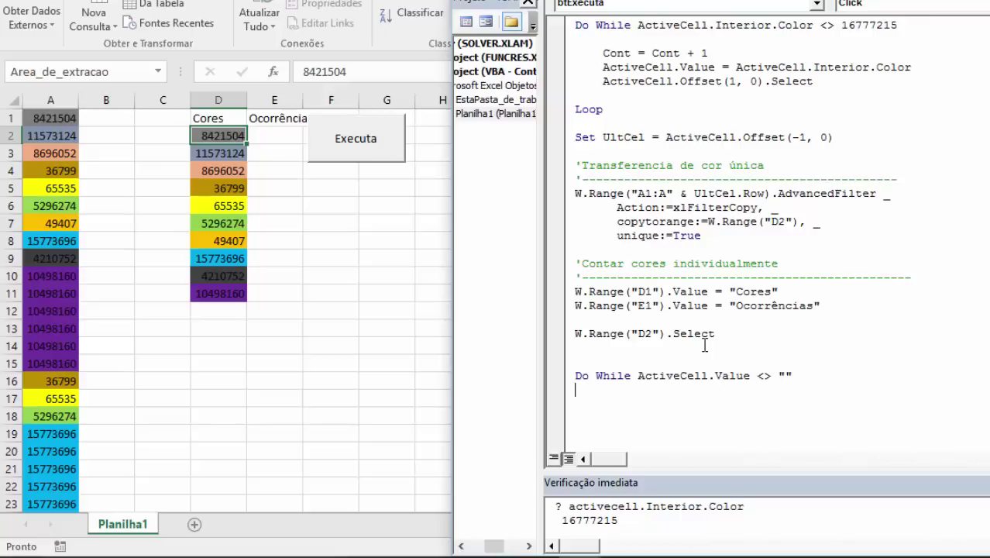
Inside the loop, step down with ActiveCell.Offset(1, 0).Select and leave a blank line for counting
key("Tab")
type("active")
key("BackSpace")
key("BackSpace")
key("BackSpace")
type("ivecell.")
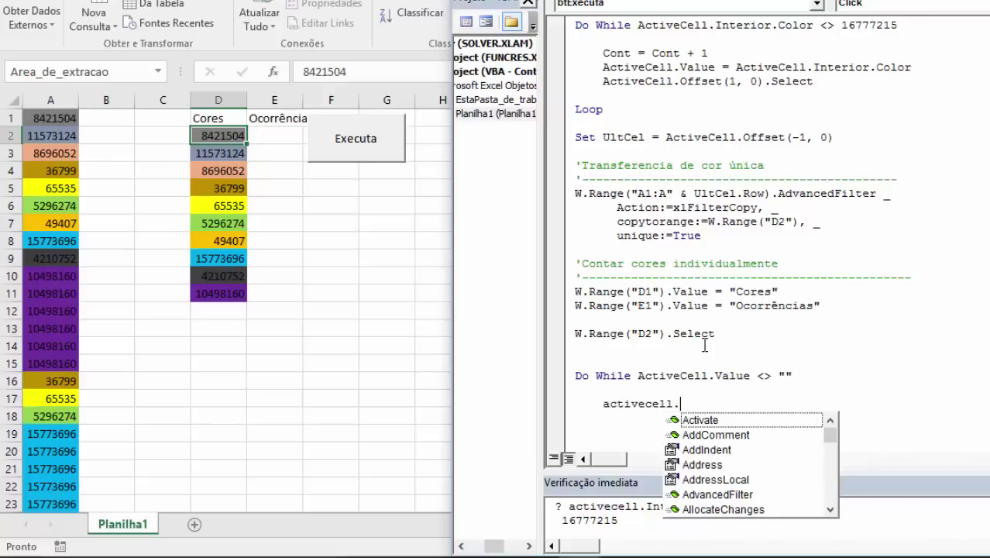
type("offset(1,0")
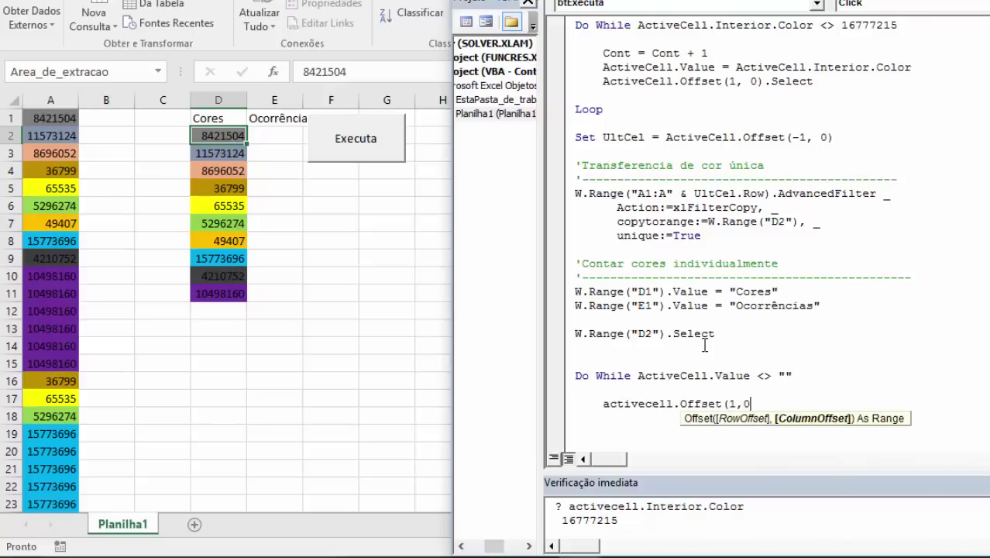
type(").select")
key("Return")
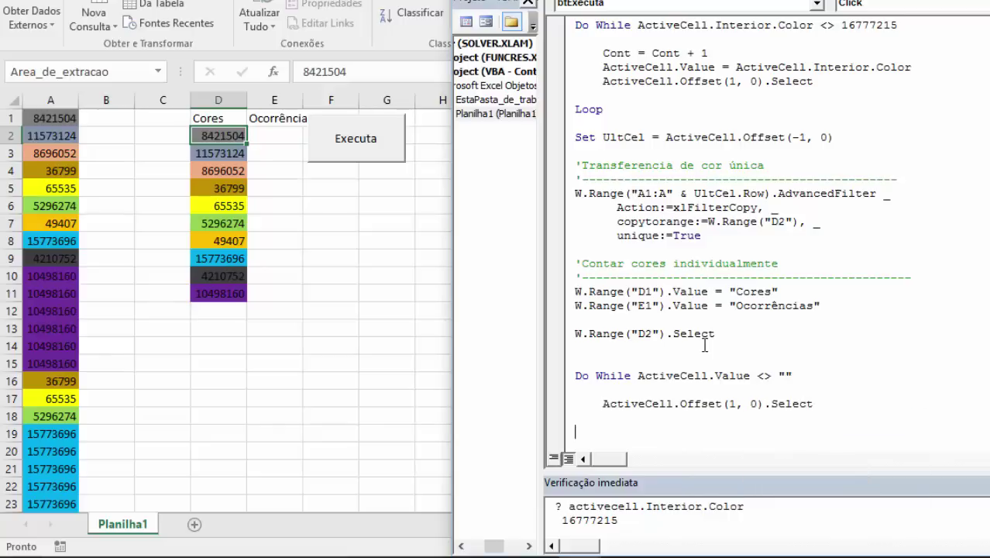
type("lo")
key("Up")
key("Up")
key("Return")
key("Return")
key("Up")
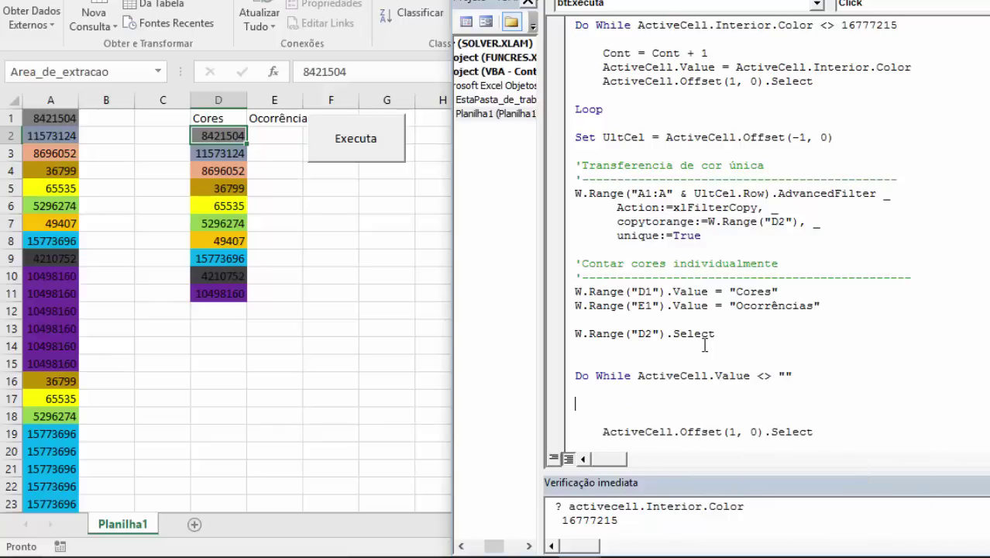
scroll(725, 369, "down", 3)
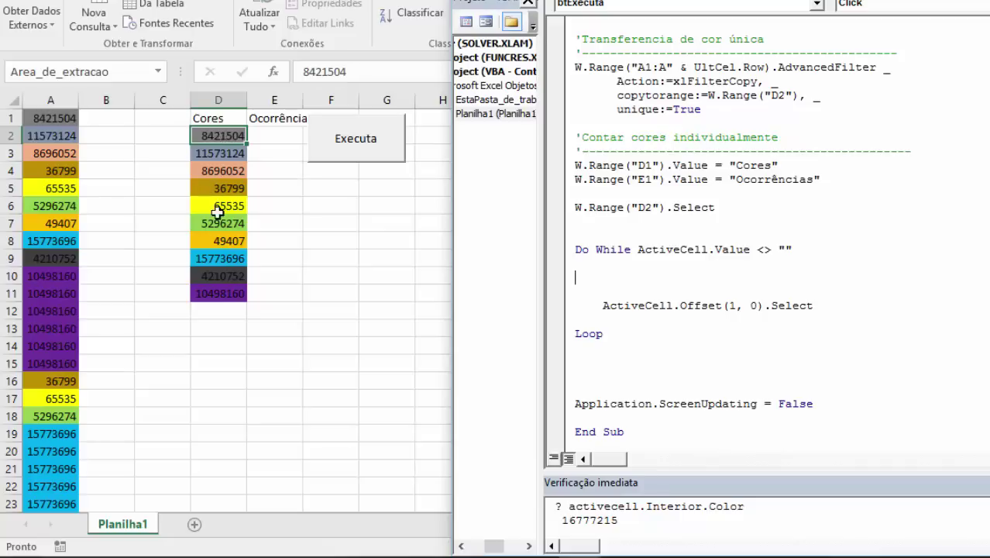
left_click(624, 281)
Set ActiveCell.Offset(0,1).Value to WorksheetFunction.CountIf(W.Range("A:A"), ActiveCell.Value) inside the loop
type("activecell")
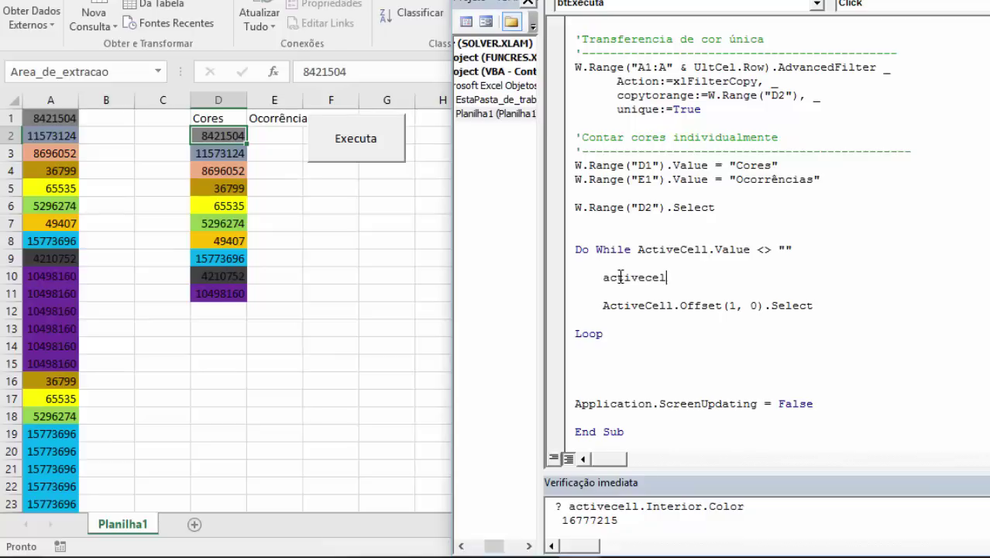
type(".Offset(0,1")
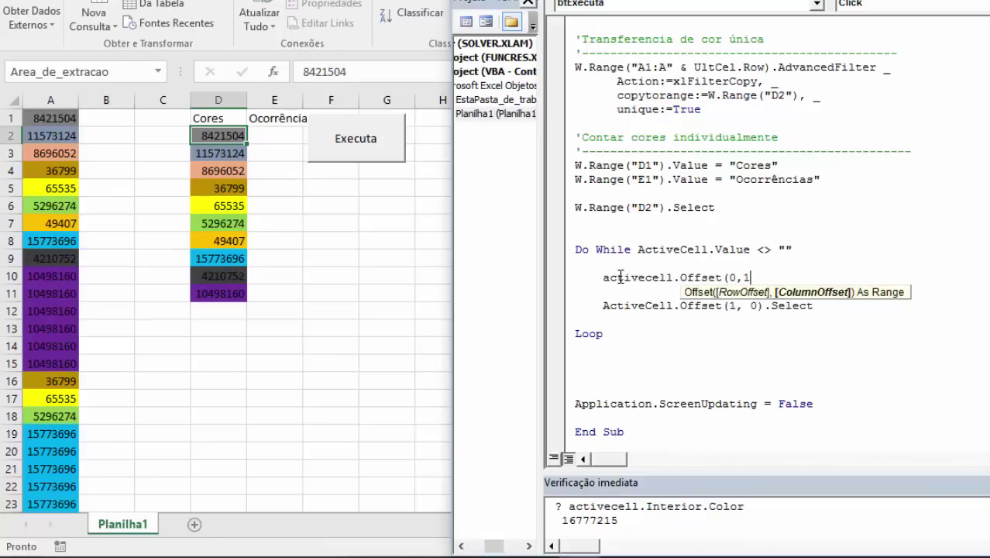
type(").Value =")
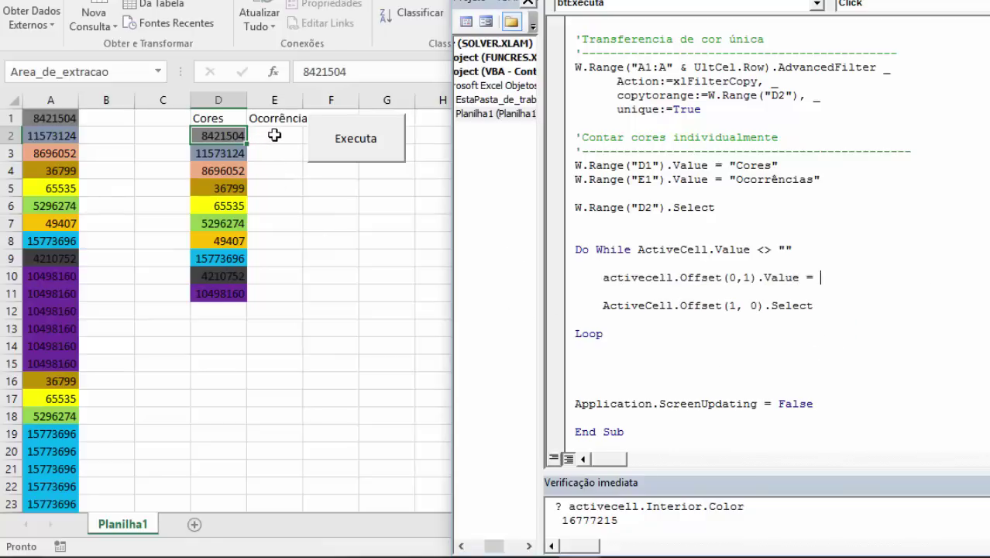
left_click(800, 320)
left_click(823, 276)
key("Return")
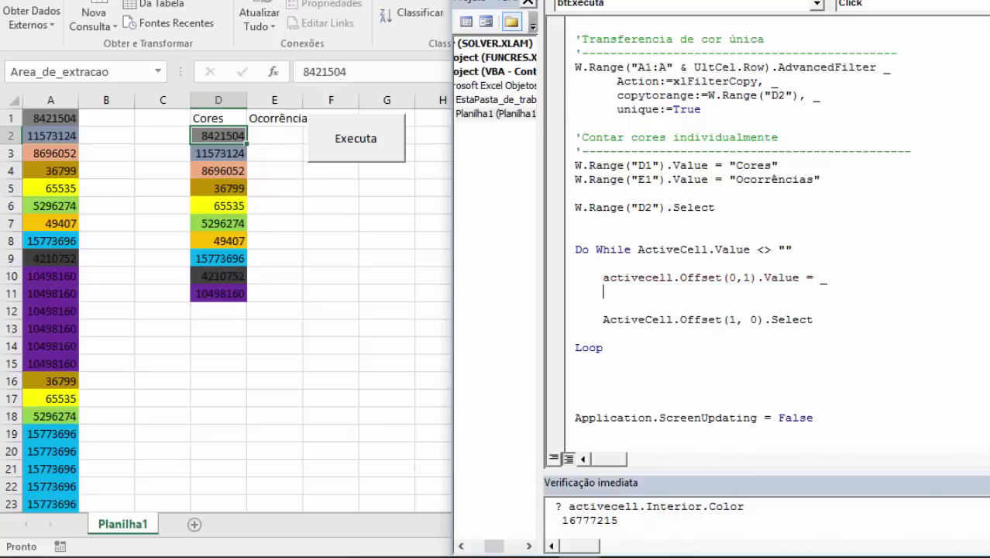
type("application")
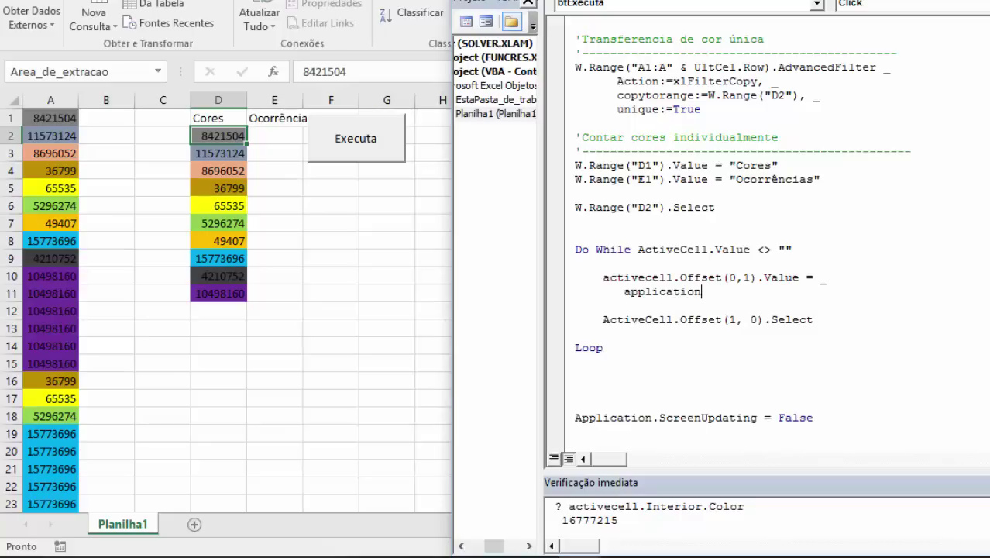
type(".work")
type("s")
key("Tab")
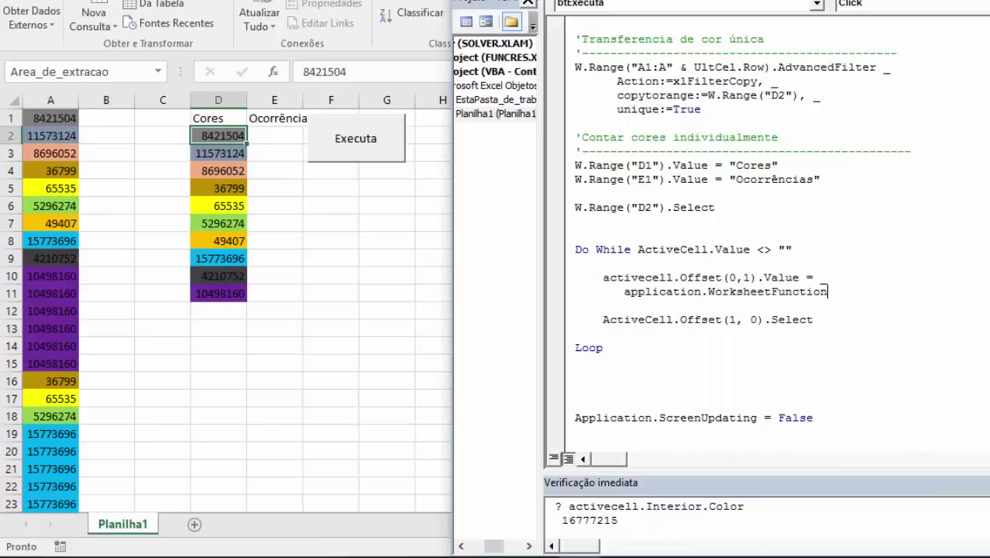
type(".count")
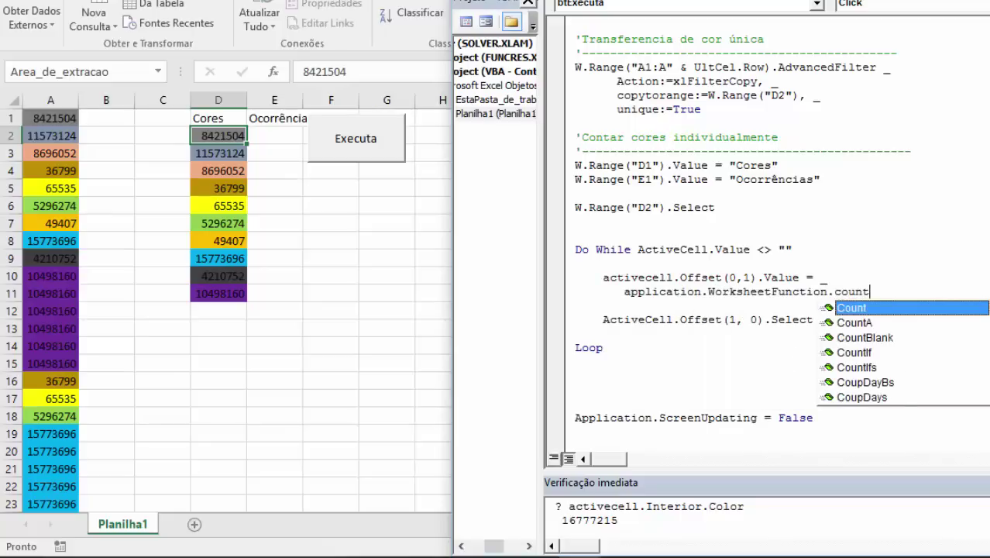
type("if(")
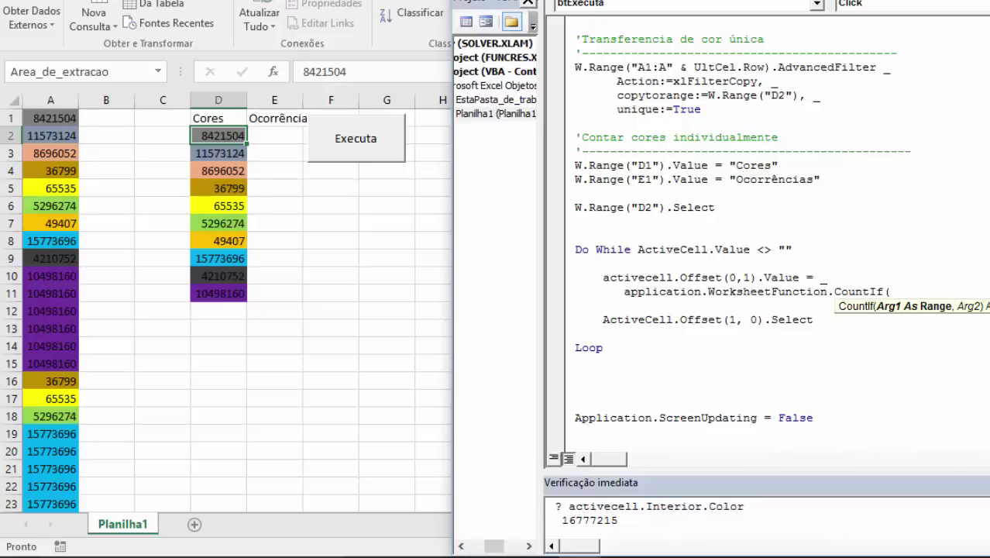
type("w.Range(\"A")
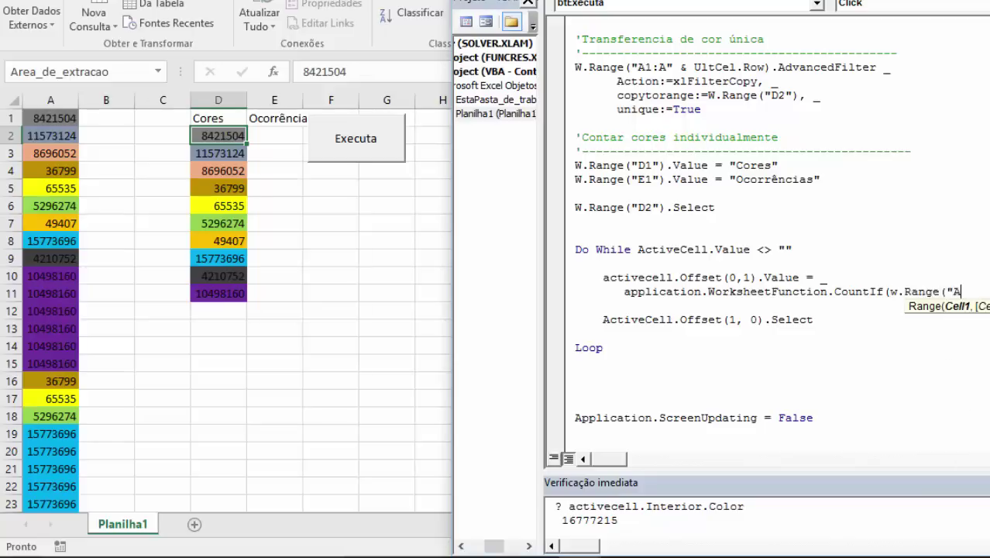
type(":A:")
type("\")")
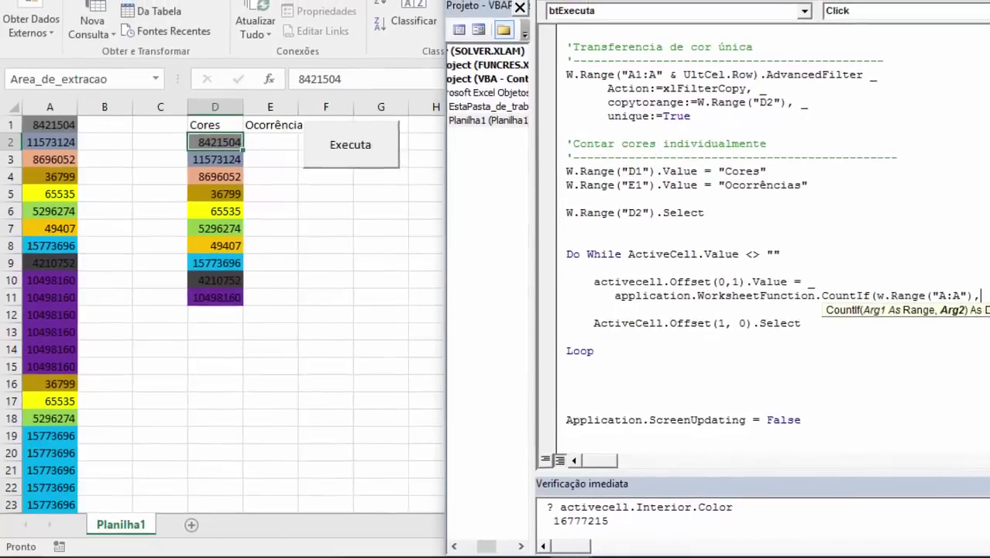
type(", _")
key("Return")
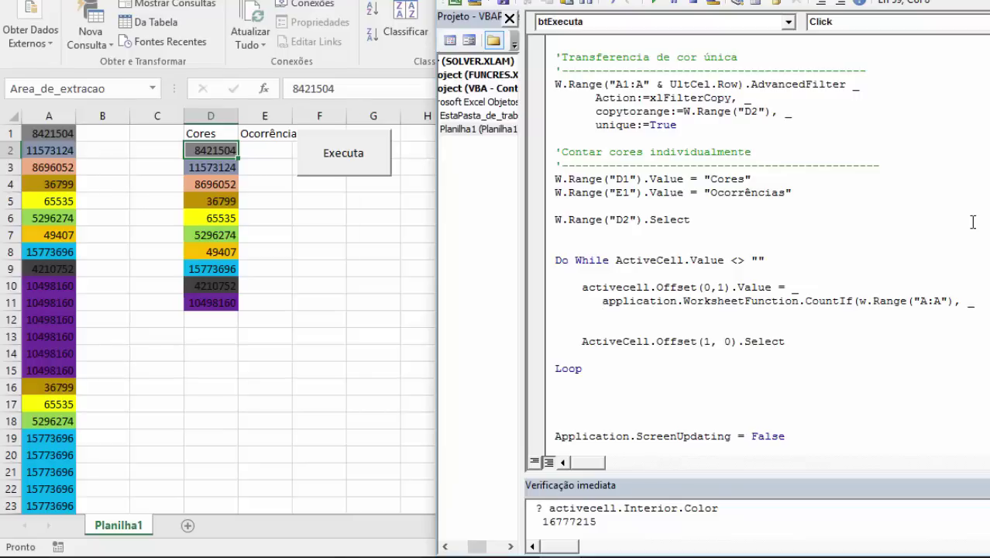
type("act")
type("ivecell.value")
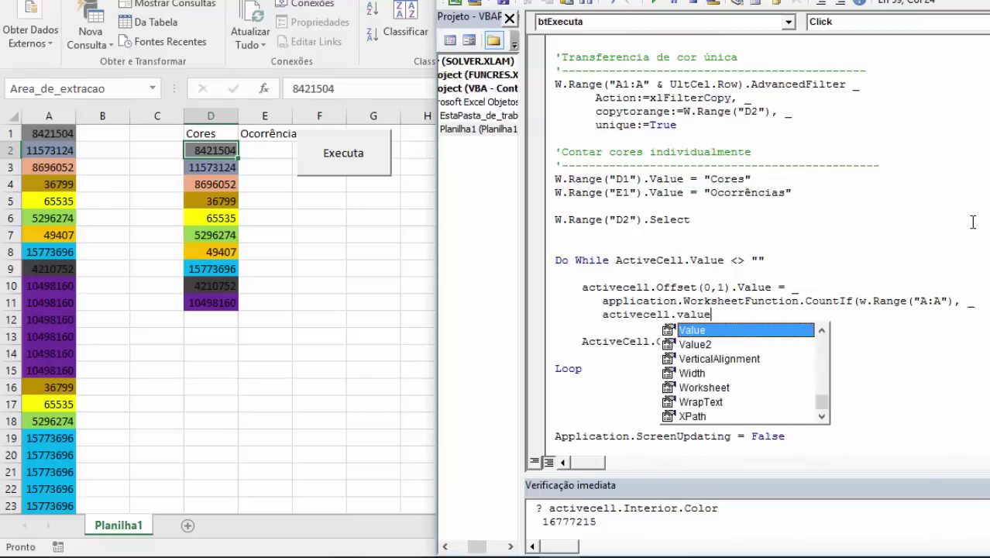
type(")")
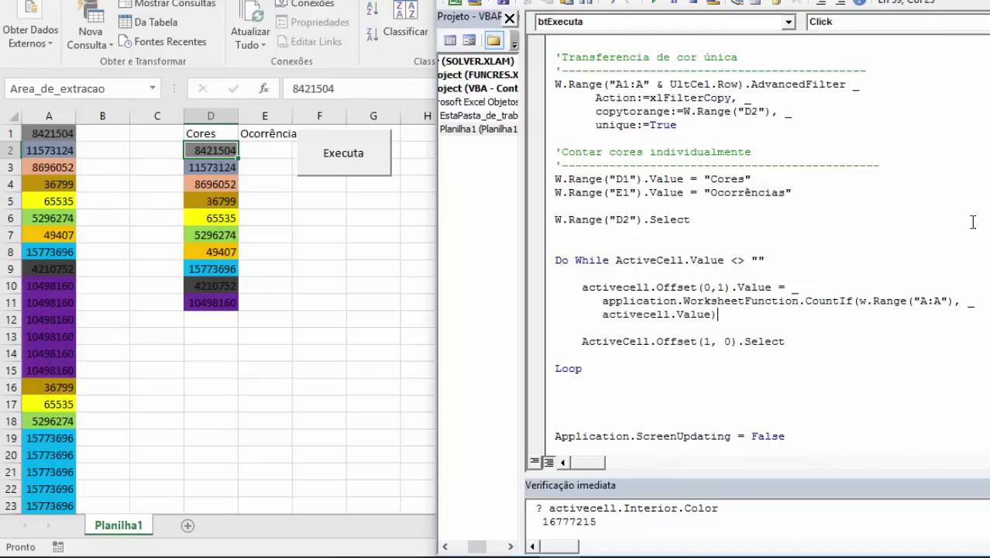
key("Down")
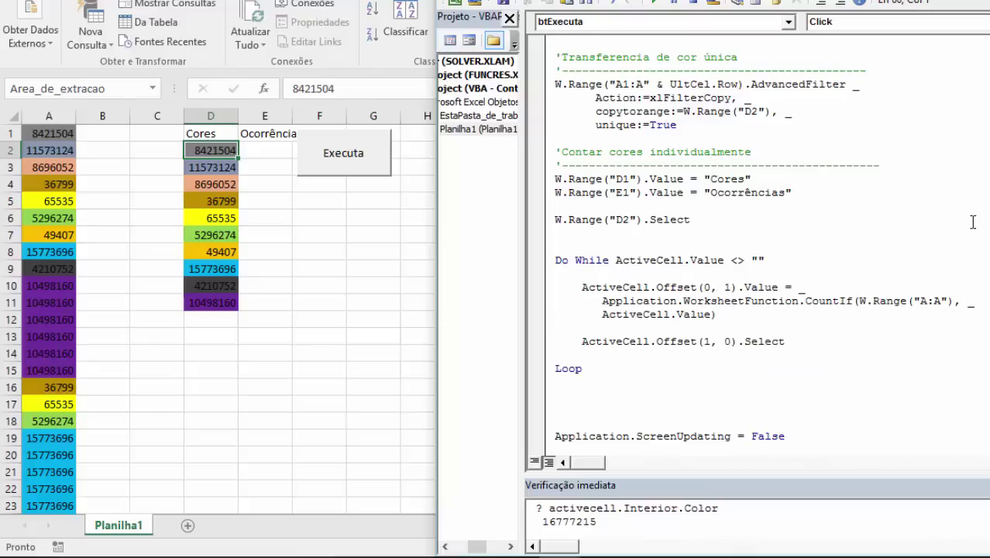
Add ActiveCell.Value = "" inside the loop before the move-down line
left_click(644, 340)
left_click(644, 341)
left_click(621, 329)
type("activecell.value")
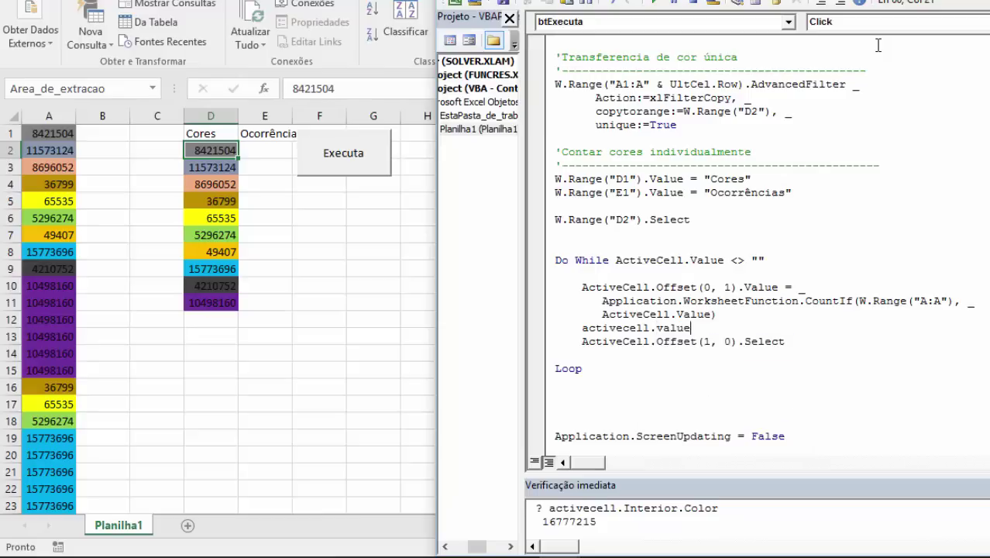
type(" = \"\"")
key("Return")
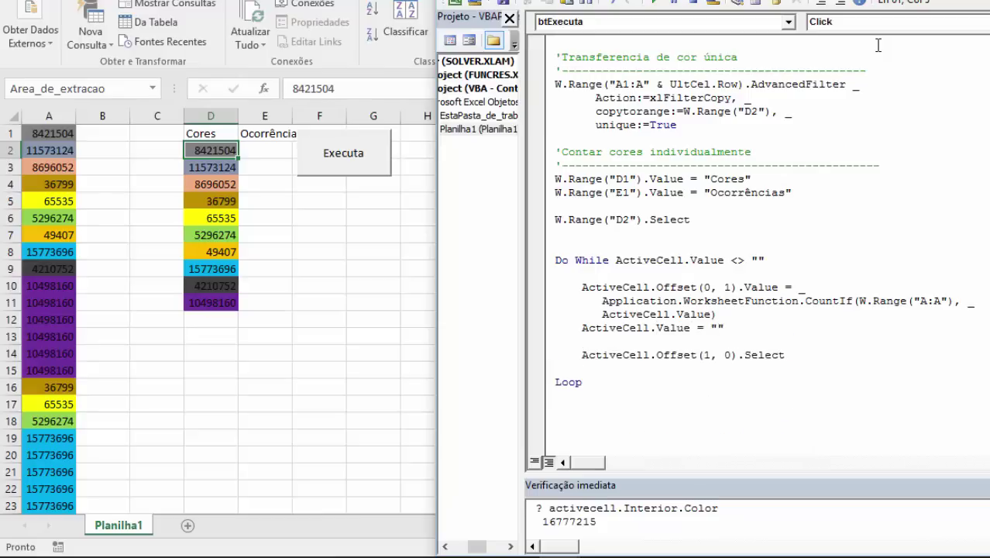
key("Return")
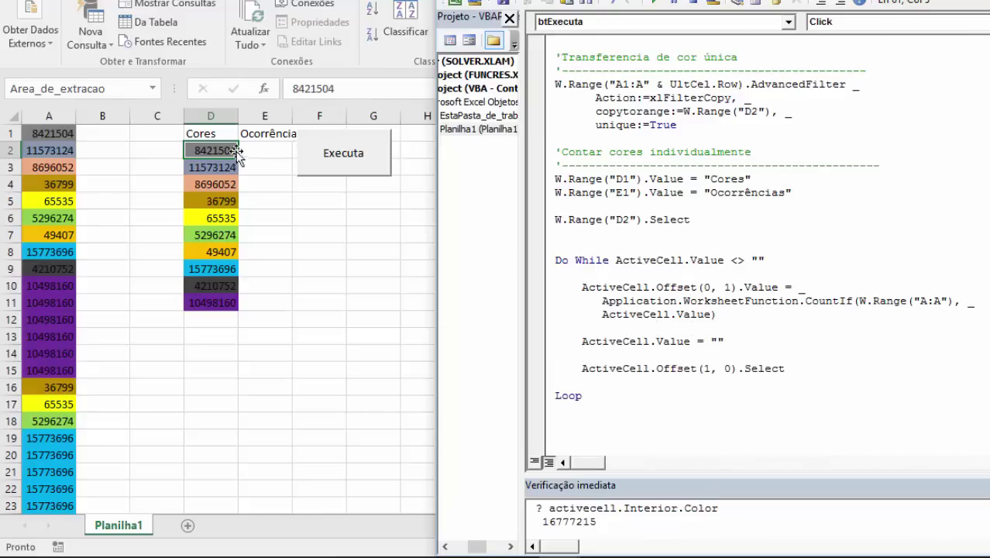
On the sheet, clear the 8421504 code from D2 to preview the effect, then return to the code
left_click(271, 151)
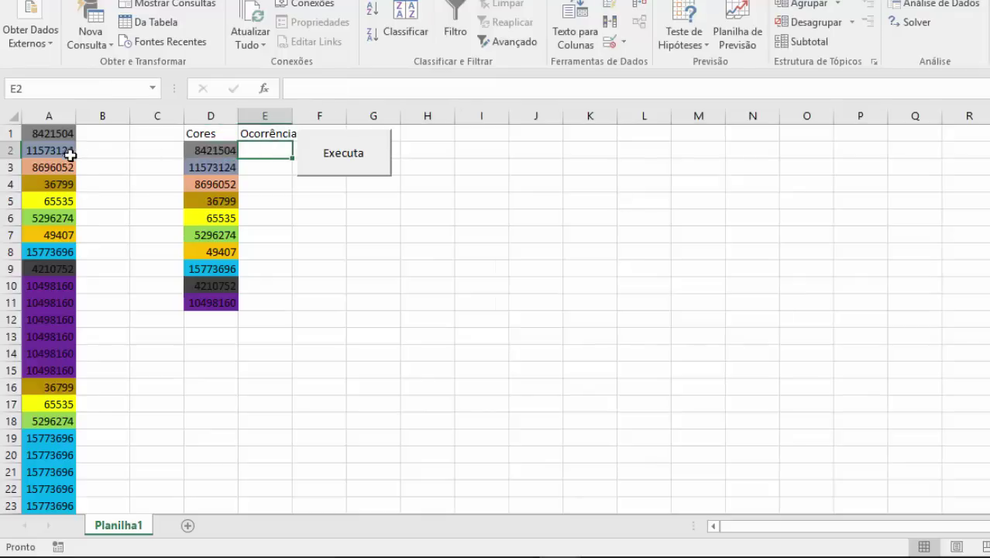
left_click(199, 150)
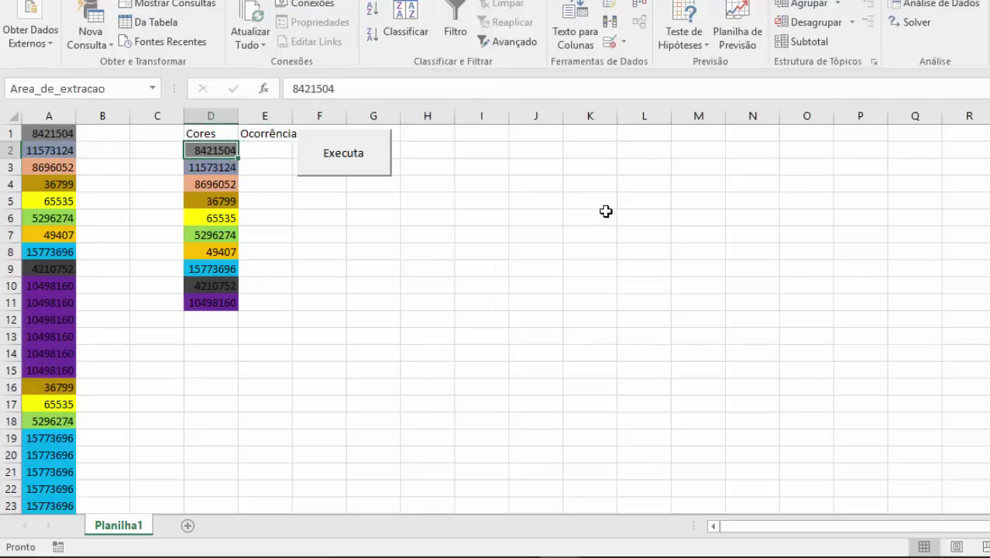
key("Delete")
left_click(427, 253)
key("alt+F11")
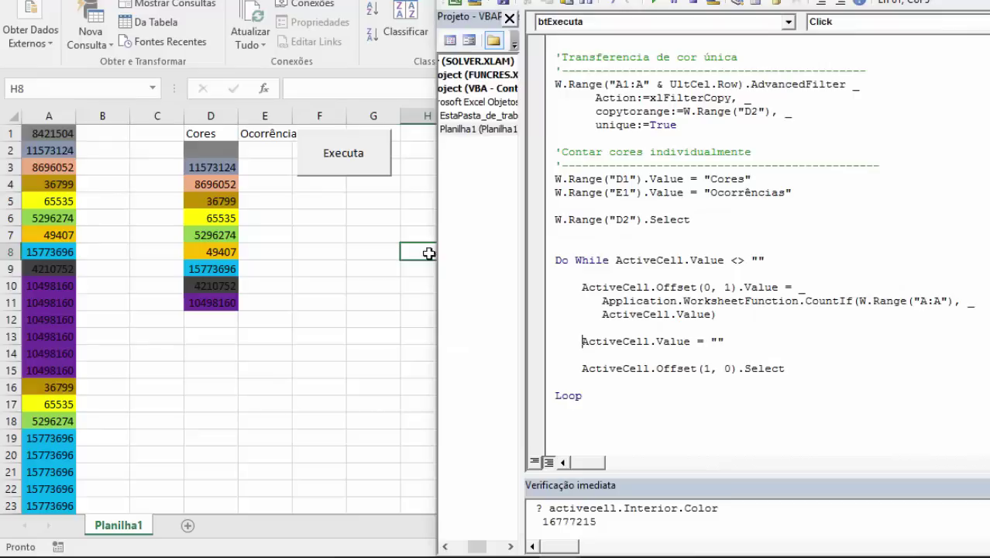
scroll(620, 371, "down", 2)
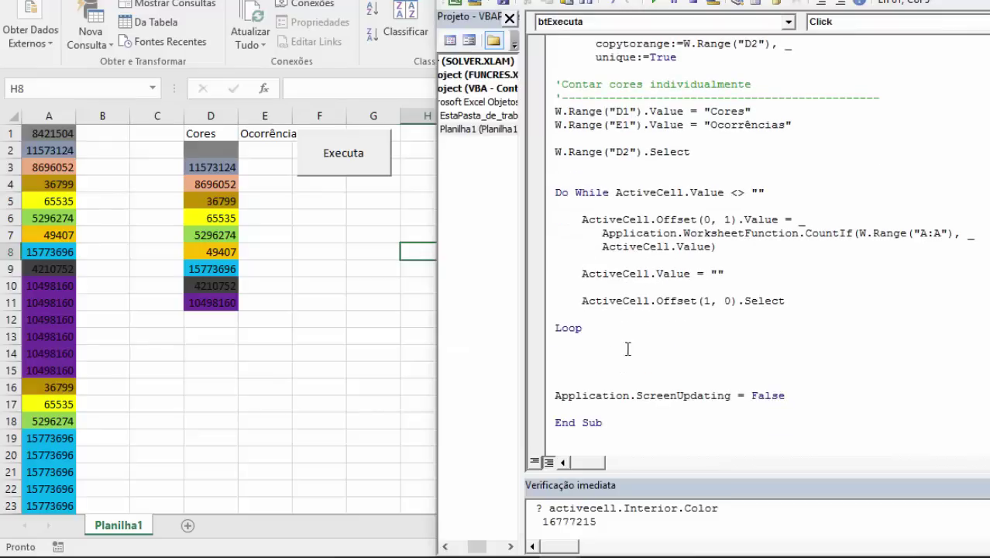
After the loop, add W.Range("A1:A" & UltCel.Row).Value = "" to blank column A's codes
left_click(607, 353)
type("w.")
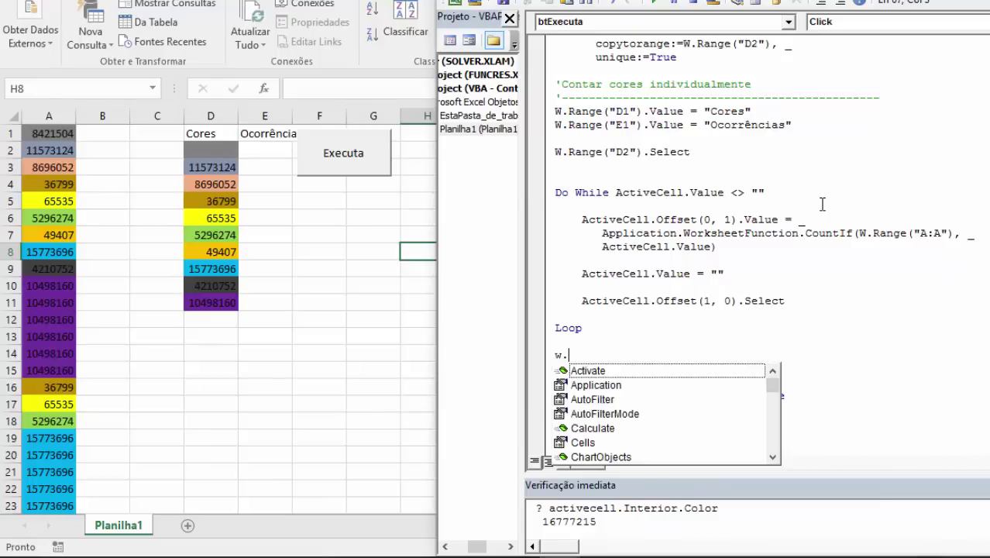
type("range(\"")
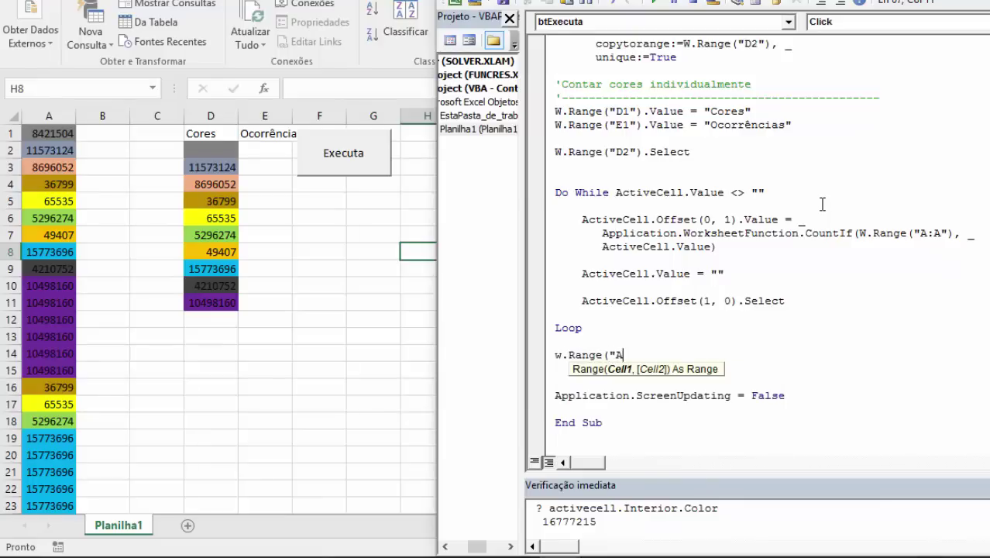
key("Escape")
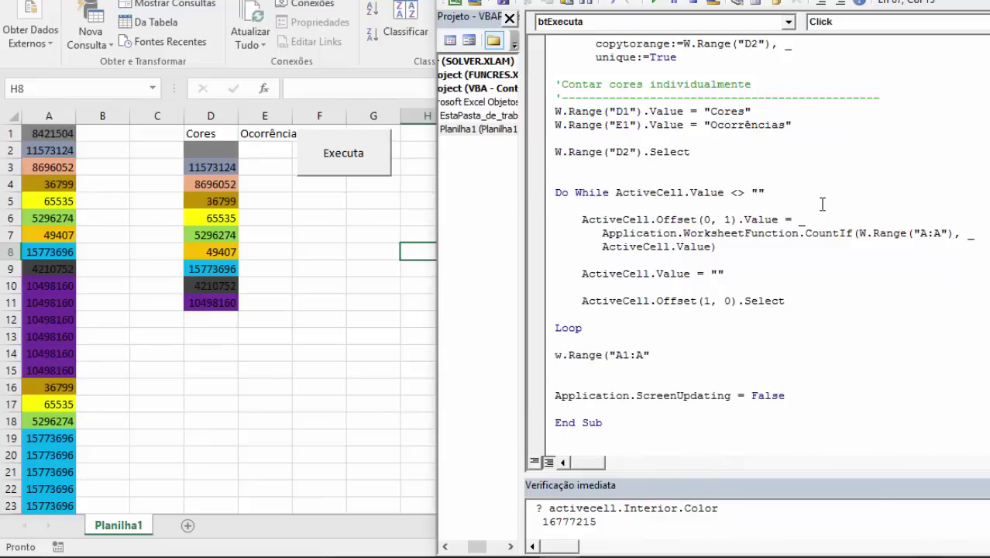
type(" & ultcel.ro")
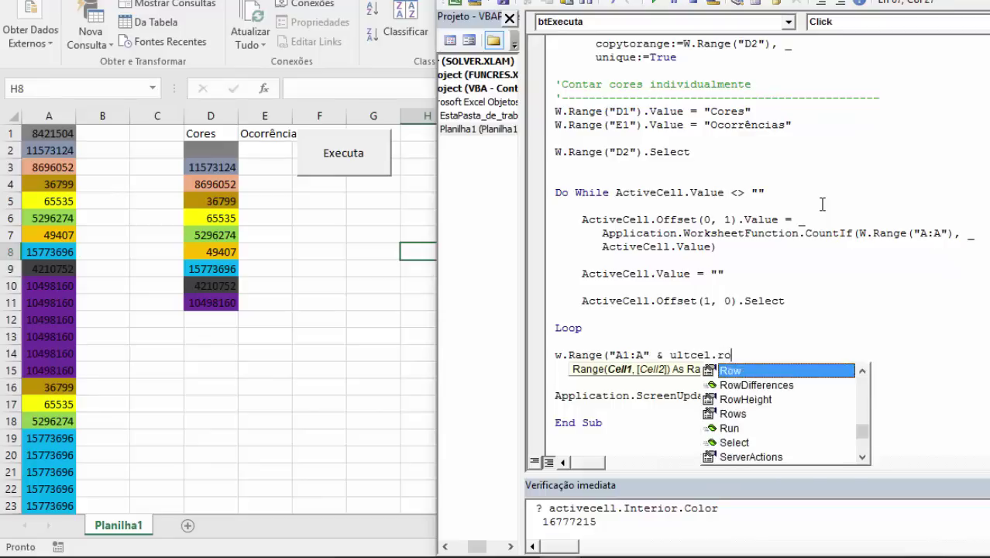
type(")")
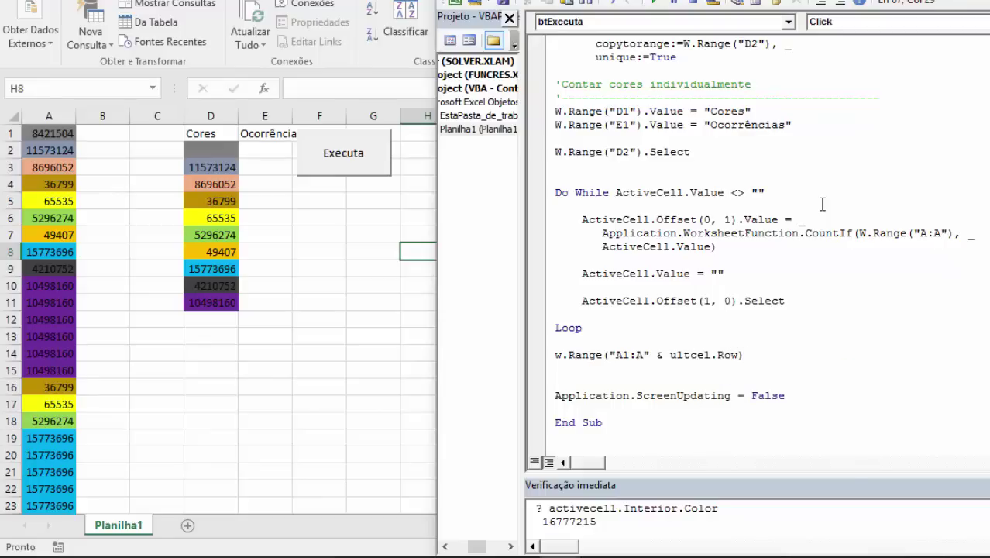
type(".Value =")
key("Return")
Add a line autofitting the entire columns D:E
type("w.range")
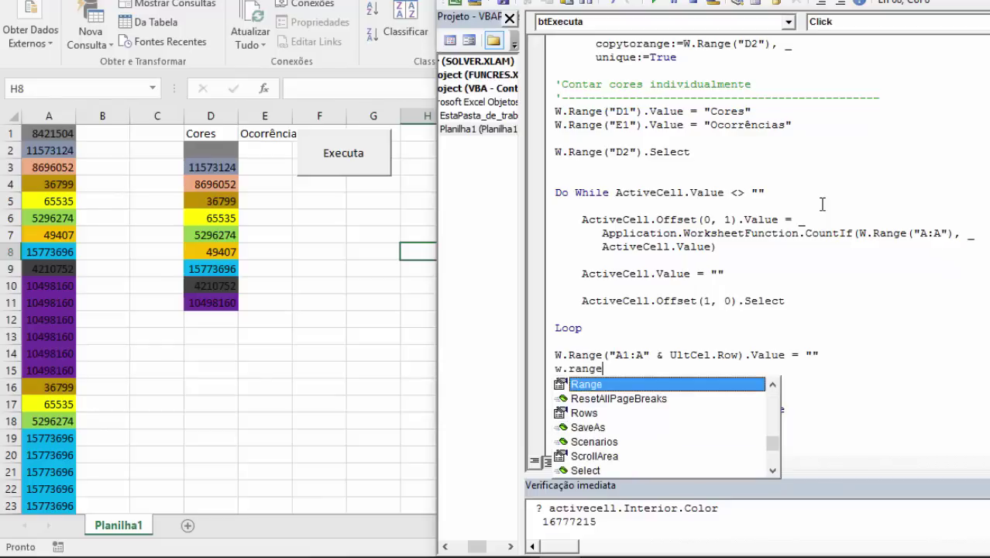
key("Tab")
type("(")
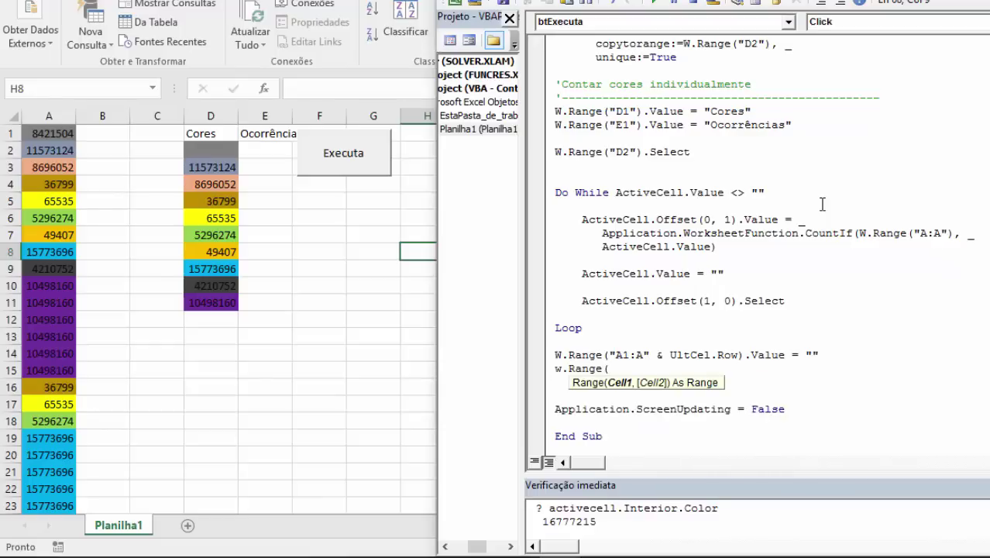
type("\"D:E\").")
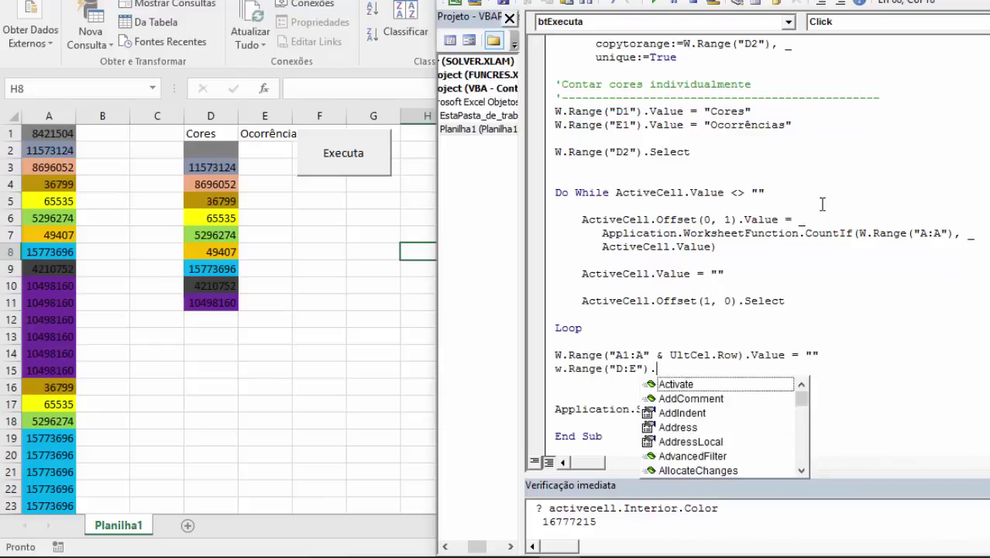
type("enti")
key("Tab")
type(".")
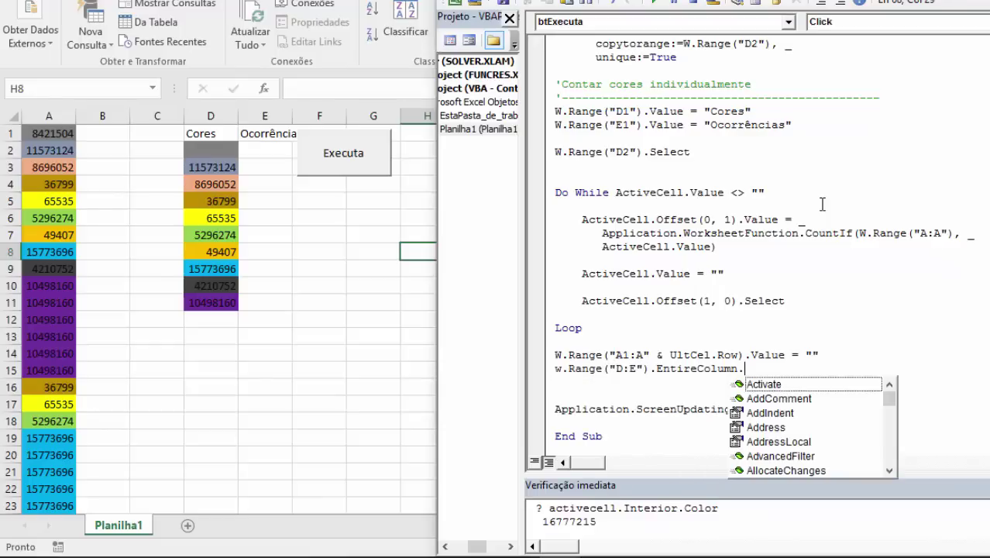
type("autofit")
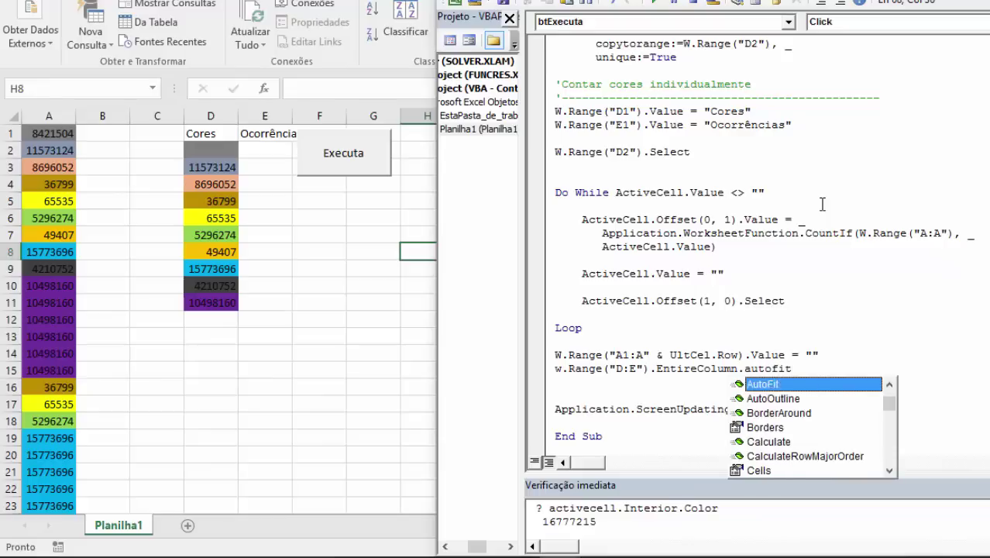
key("Return")
key("Delete")
key("Delete")
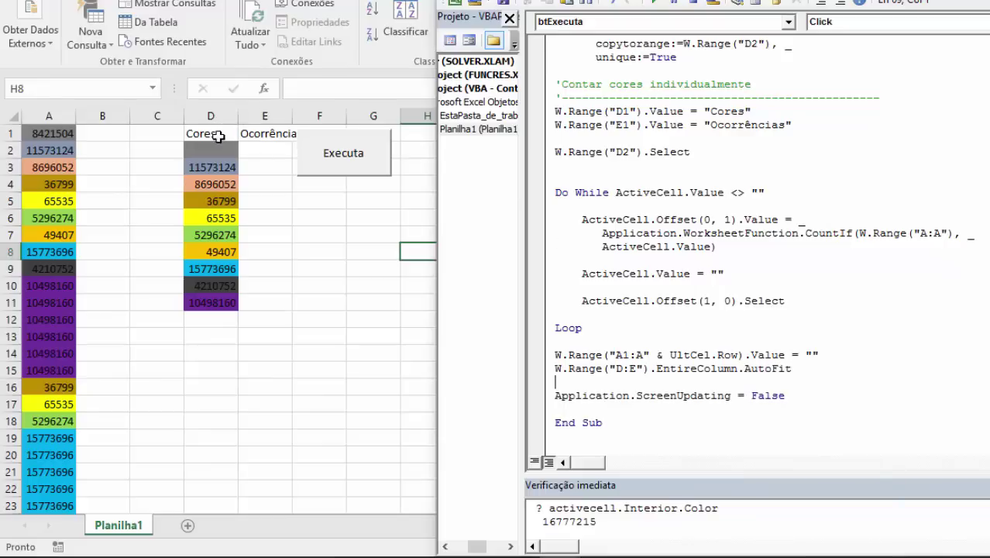
Add MsgBox "Processo concluído!" above the ScreenUpdating line and remove the extra blank line
left_click(595, 395)
left_click(615, 389)
key("Return")
key("Return")
type("msg")
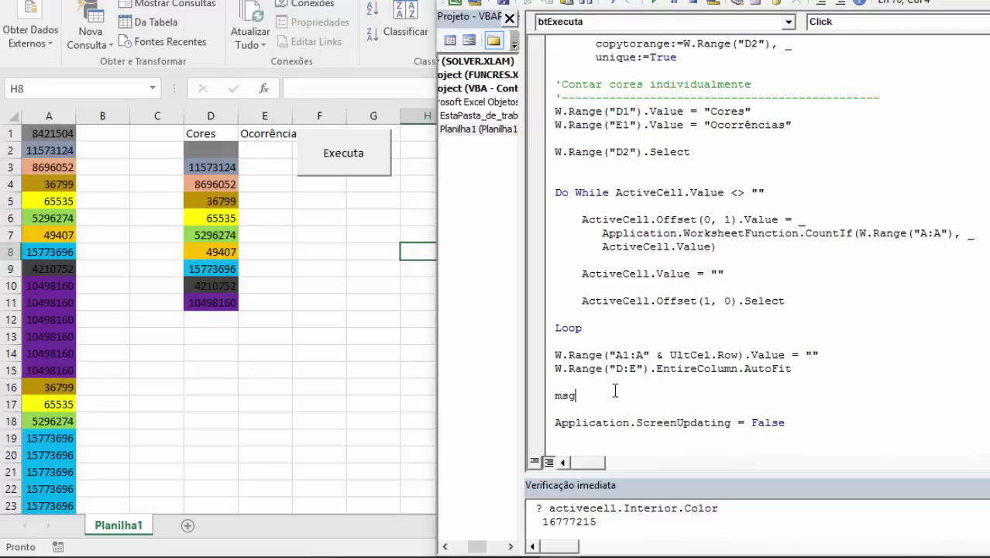
type("box ")
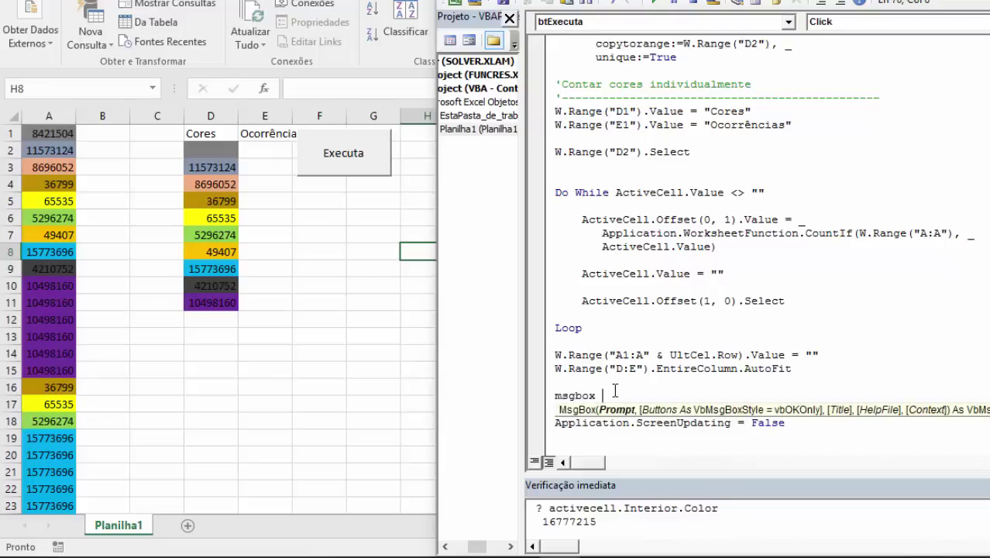
type("\"Processo conclu")
type("ído!")
key("Return")
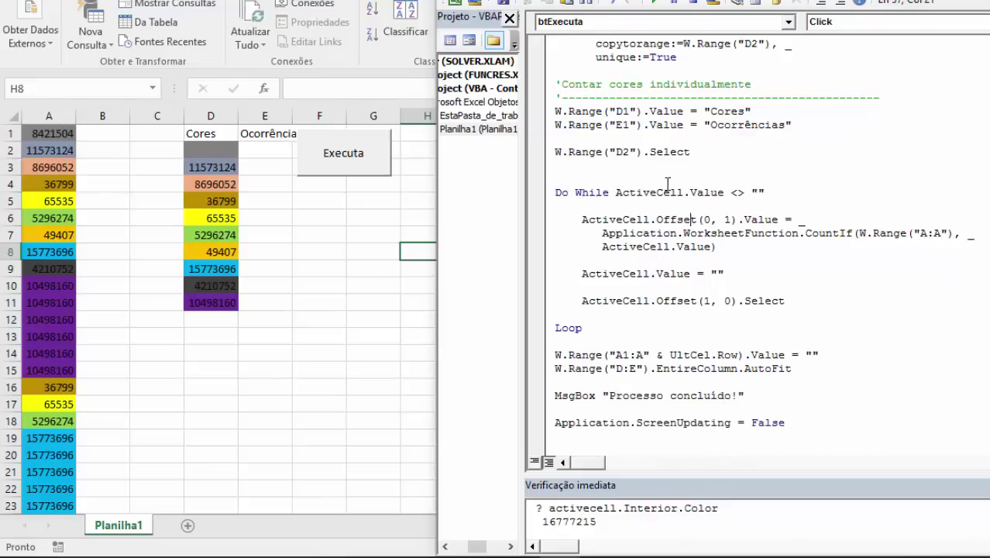
key("Delete")
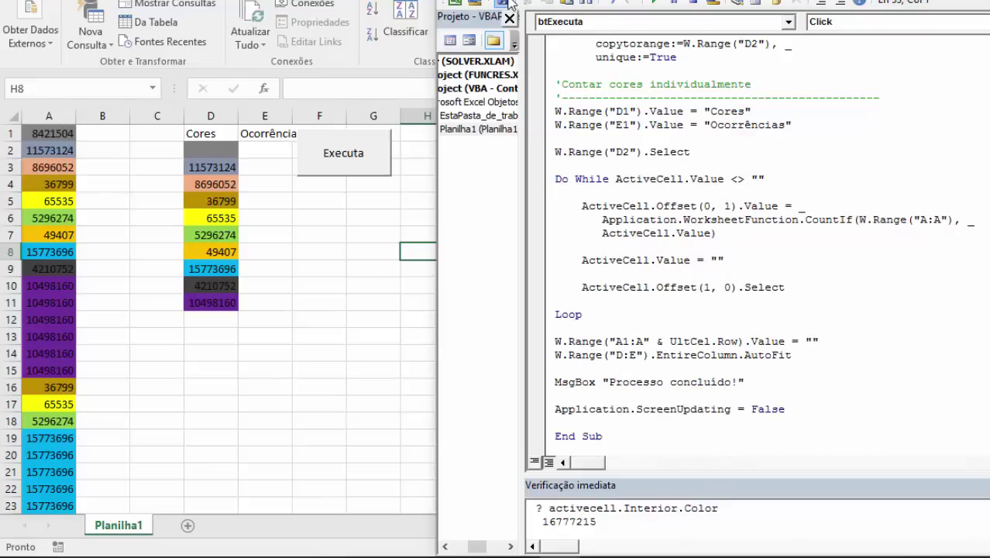
Step through the macro start, executing Col = 4 and Ln = 2
scroll(666, 194, "up", 1)
scroll(620, 178, "up", 3)
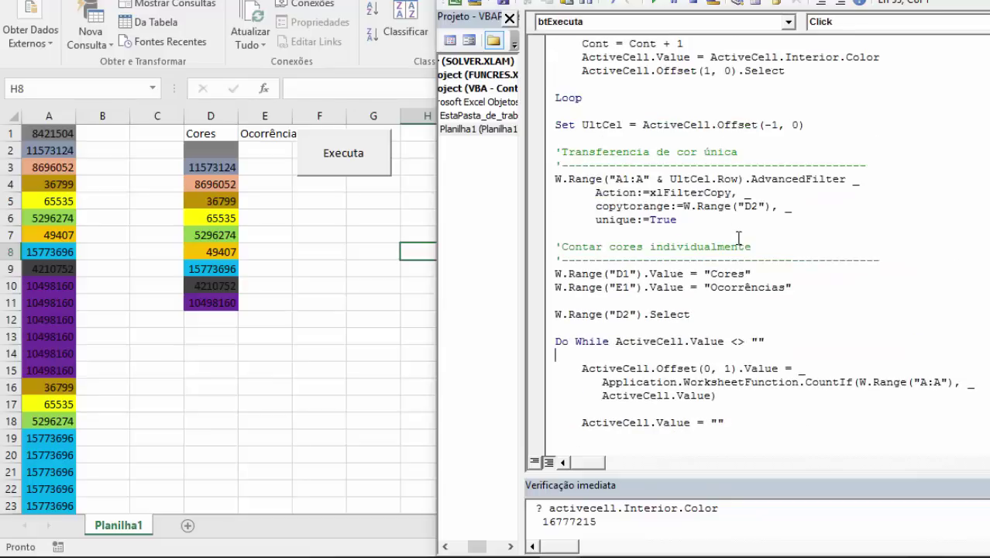
key("F8")
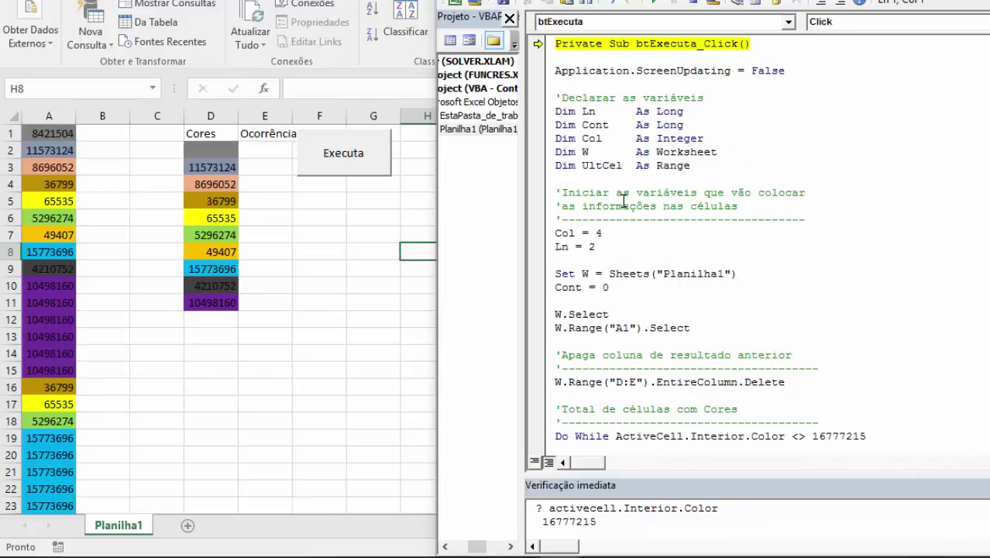
key("F8")
key("F8")
mouse_move(588, 152)
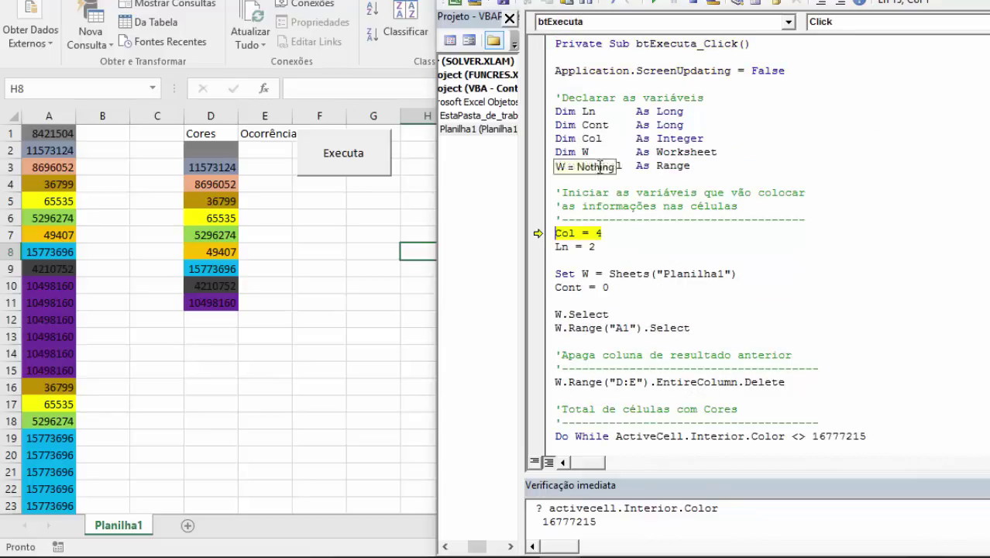
scroll(570, 236, "down", 1)
mouse_move(575, 197)
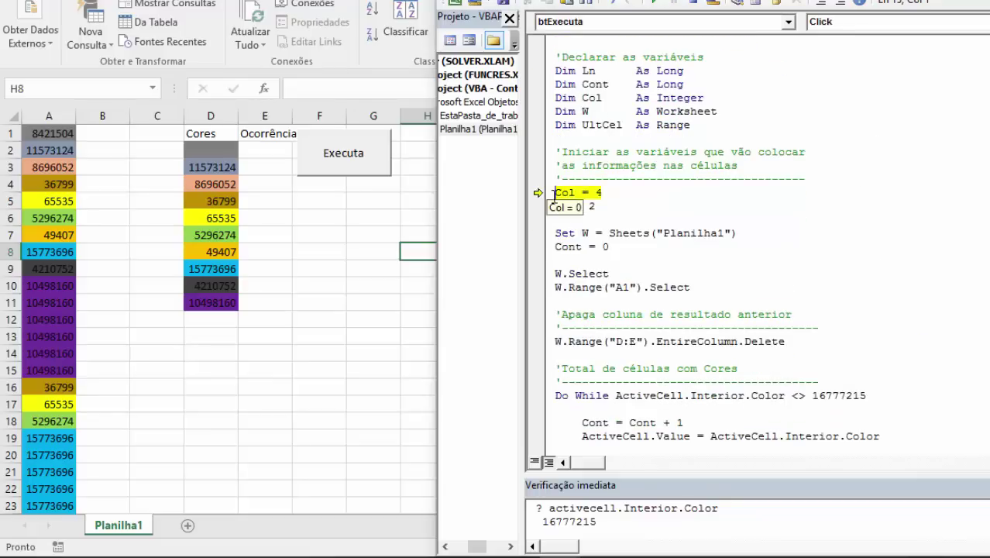
key("F8")
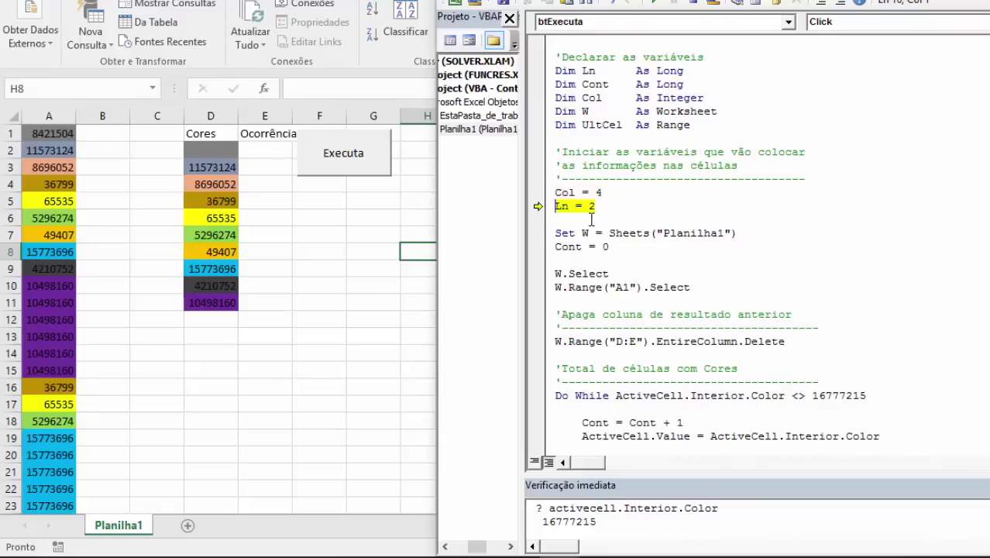
key("F8")
Step through assigning the worksheet, resetting Cont to 0, activating Planilha1 and selecting A1
scroll(592, 220, "down", 3)
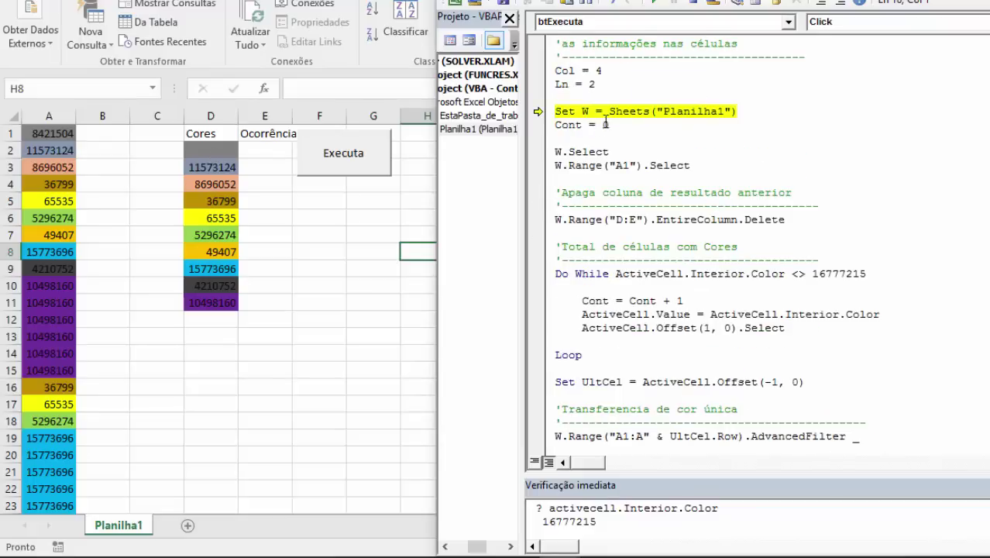
left_click(734, 111)
key("F8")
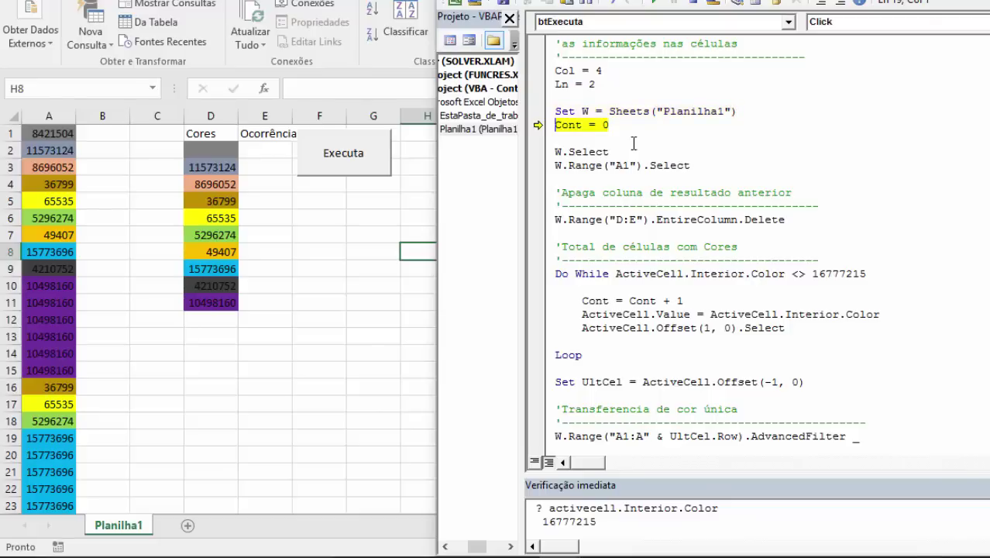
key("F8")
mouse_move(578, 127)
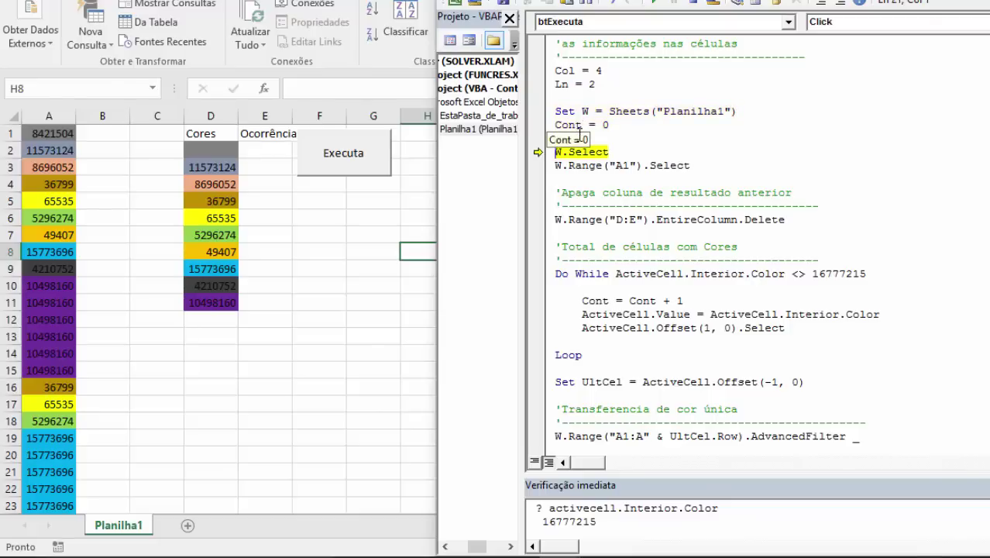
key("F8")
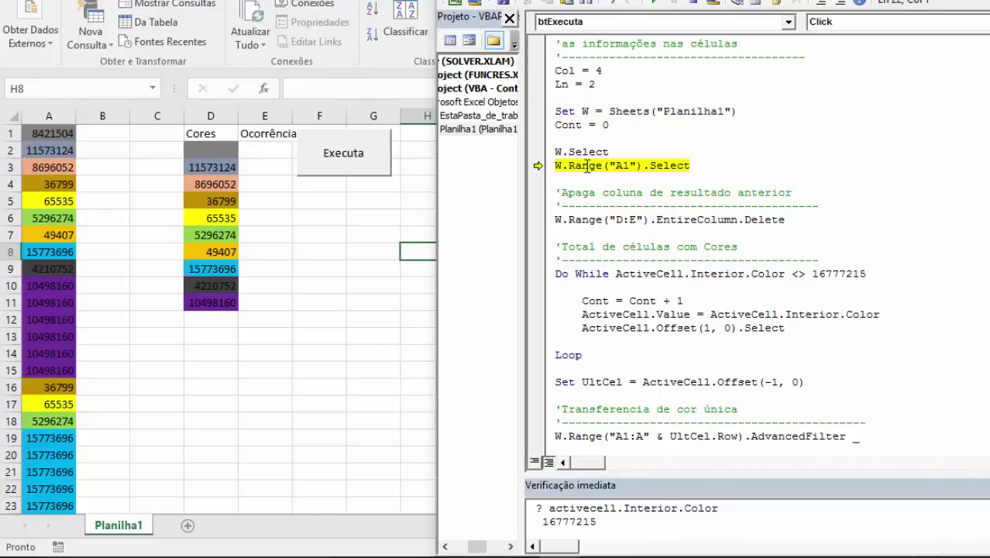
key("F8")
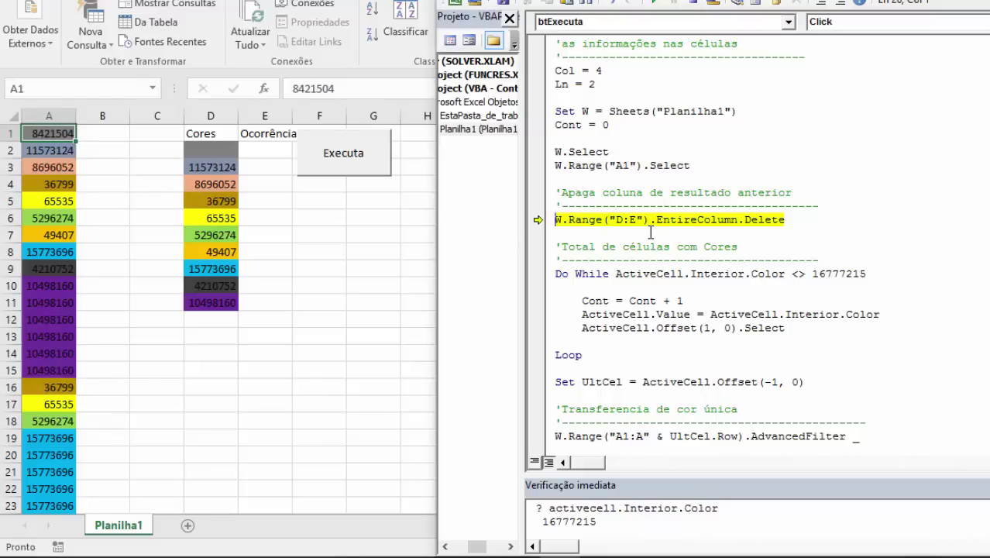
Clear the old results in columns D and E and step the colour loop through the first coloured cells
key("F8")
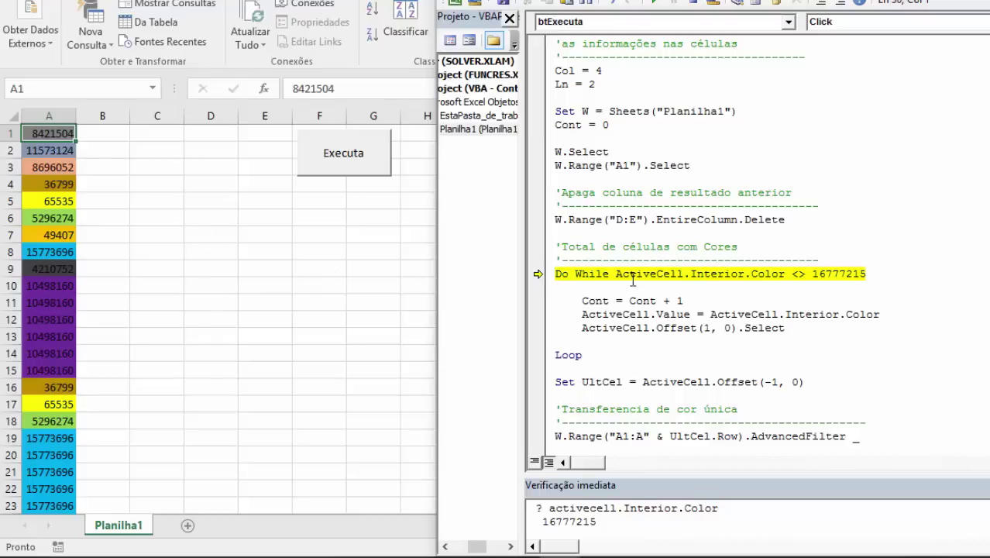
scroll(792, 282, "down", 1)
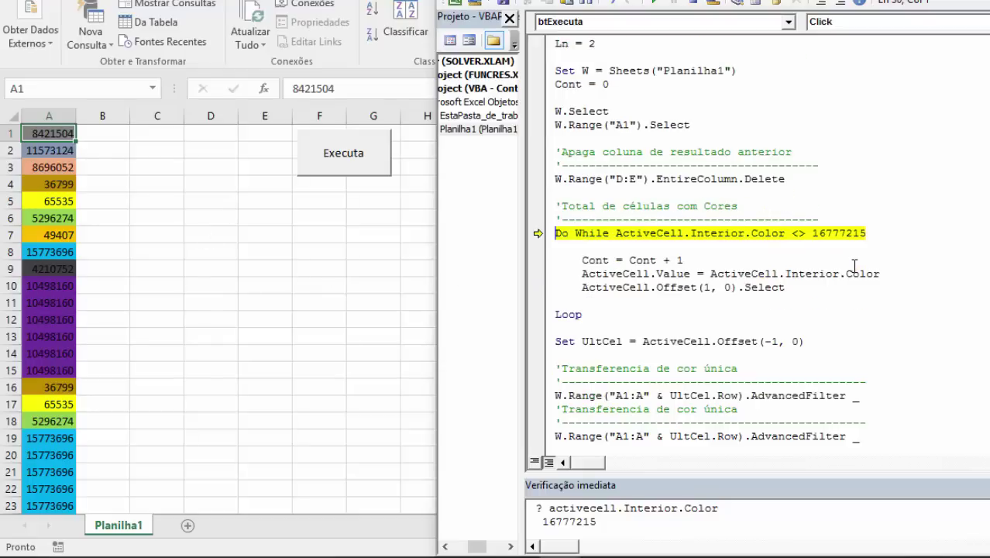
scroll(792, 283, "down", 2)
key("F8")
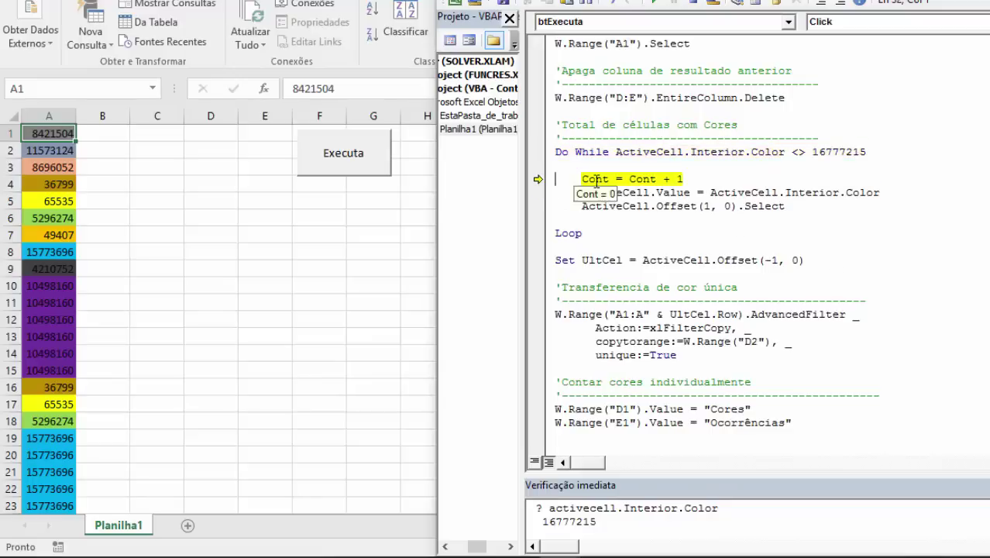
key("F8")
key("F8")
key("F8")
key("F8")
key("F8")
key("F8")
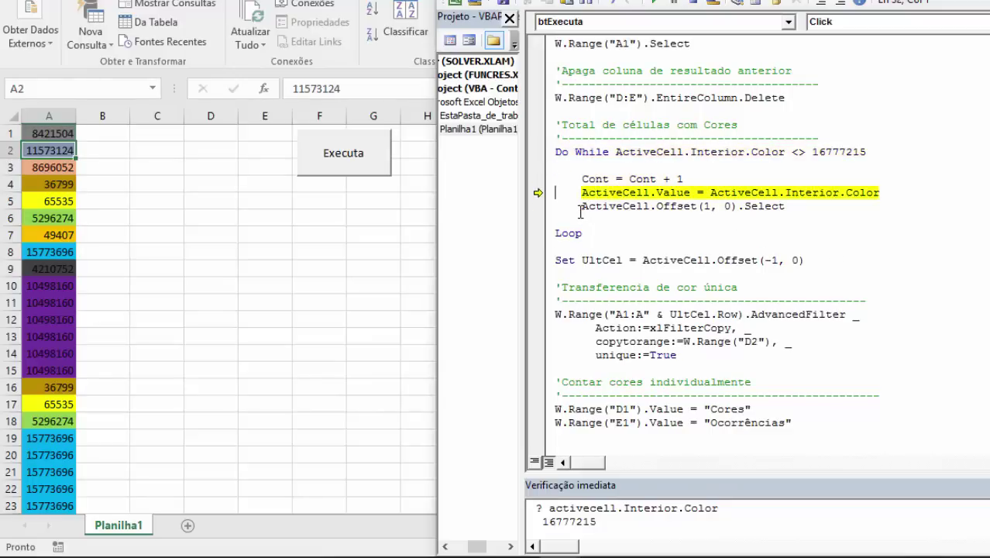
key("F8")
key("F8")
key("F8")
key("F8")
key("F8")
key("F8")
key("F8")
key("F8")
key("F8")
key("F8")
key("F8")
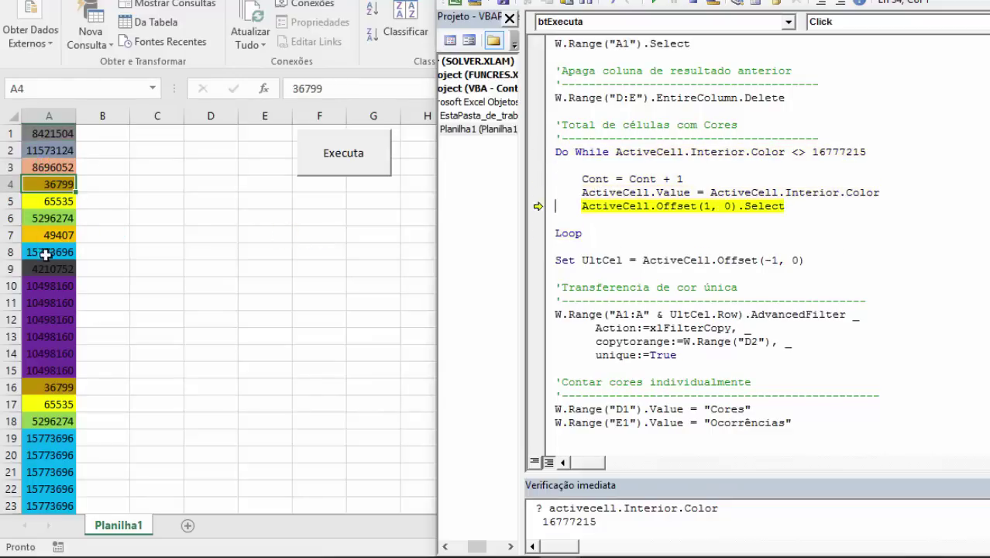
key("F8")
key("F8")
key("F8")
key("F8")
key("F8")
key("F8")
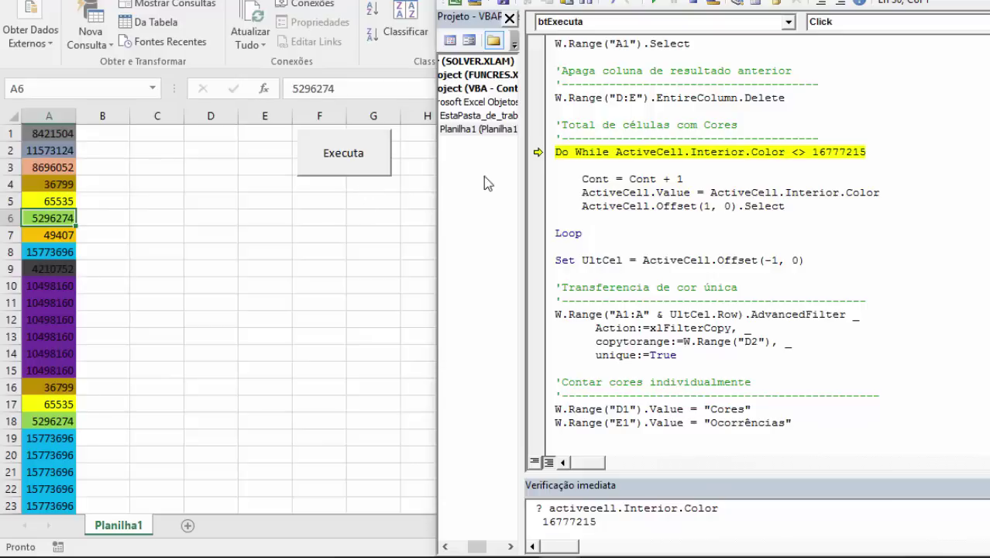
key("F8")
key("F8")
key("F8")
key("F8")
key("F8")
key("F8")
key("F8")
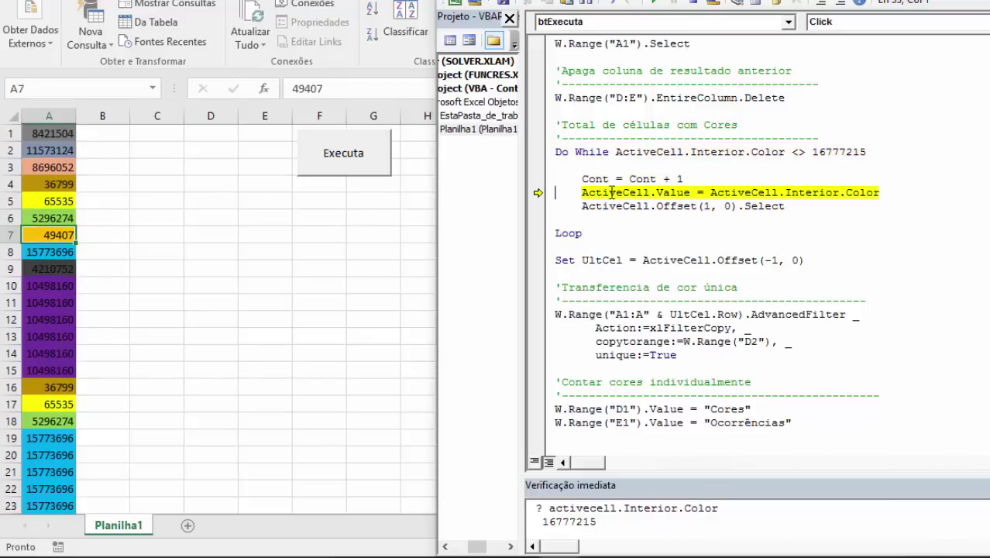
key("F8")
key("F8")
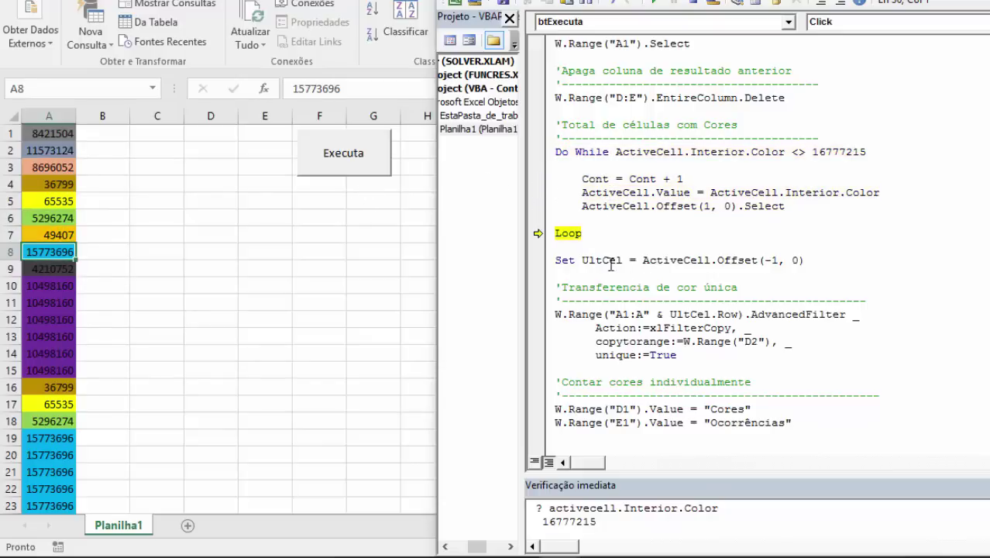
Run to the cursor so the loop finishes at the first uncoloured cell, stopping at Set UltCel
left_click(610, 259)
mouse_move(605, 408)
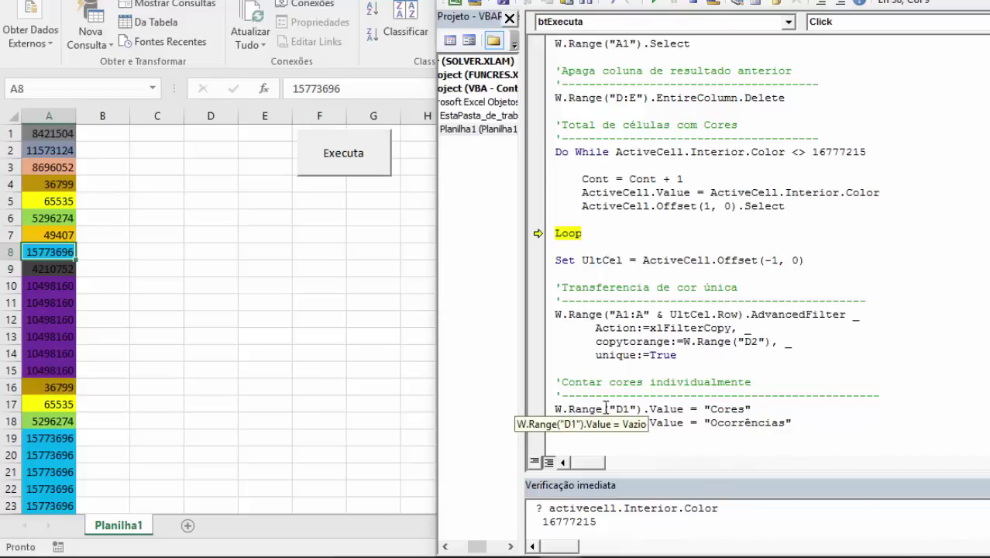
key("ctrl+F8")
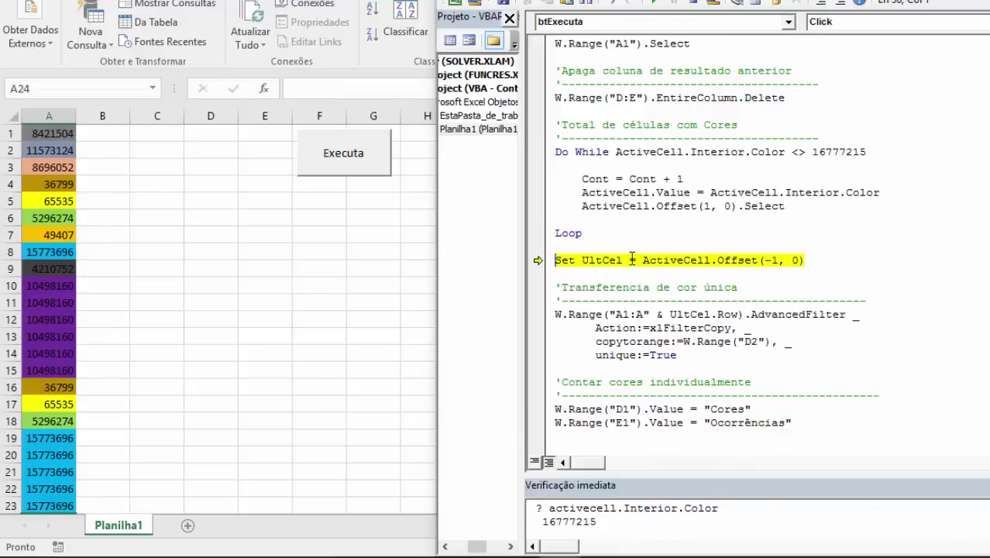
scroll(633, 257, "down", 1)
scroll(612, 216, "down", 1)
Store the last coloured cell in the UltCel variable
mouse_move(597, 176)
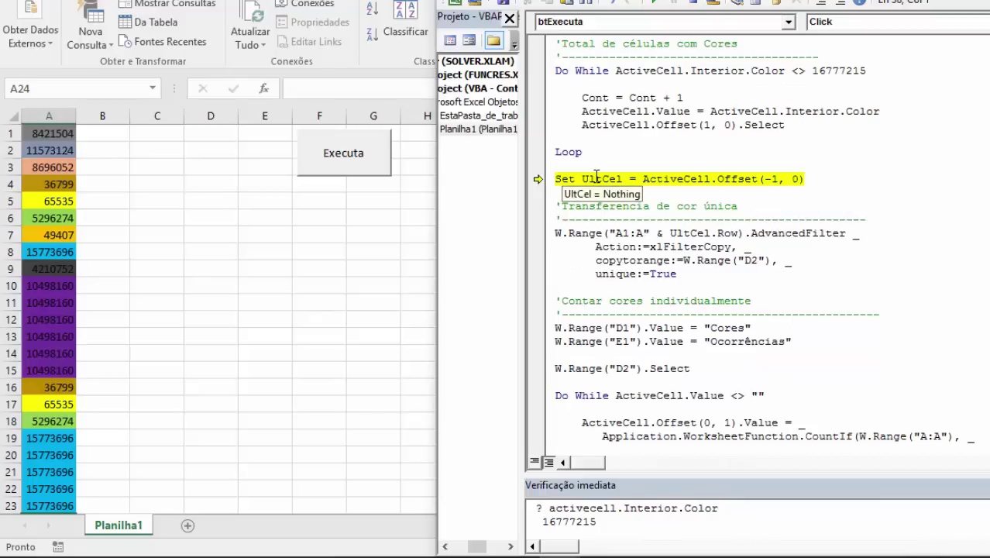
key("F8")
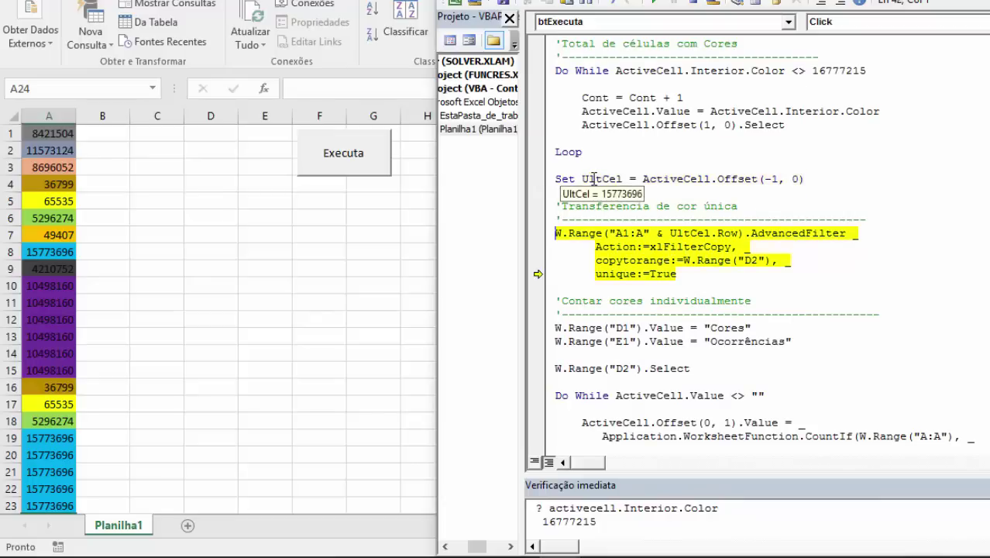
scroll(597, 177, "down", 1)
scroll(603, 165, "down", 1)
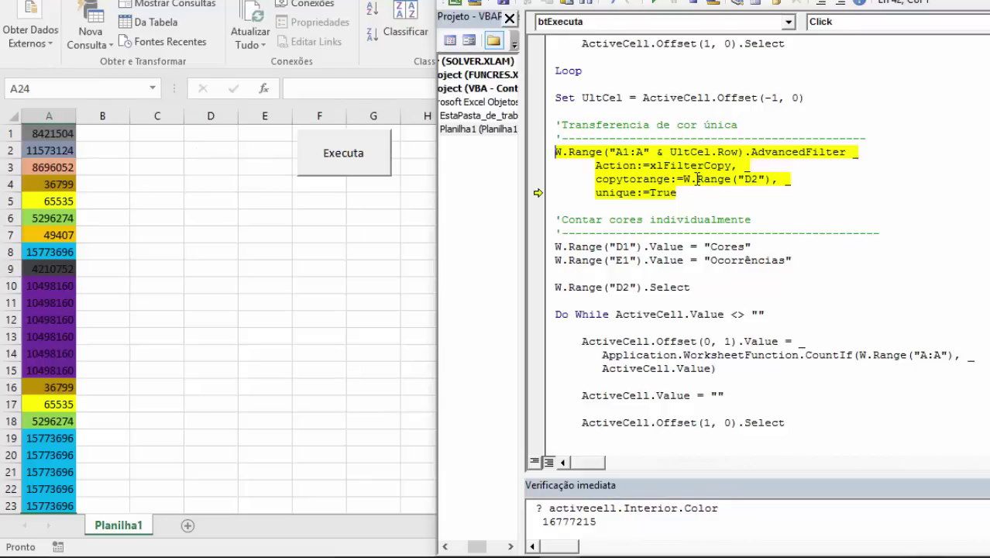
Copy ten unique colour codes to D2:D11, write the Cores and Ocorrências headers, and count 8421504 once
key("F8")
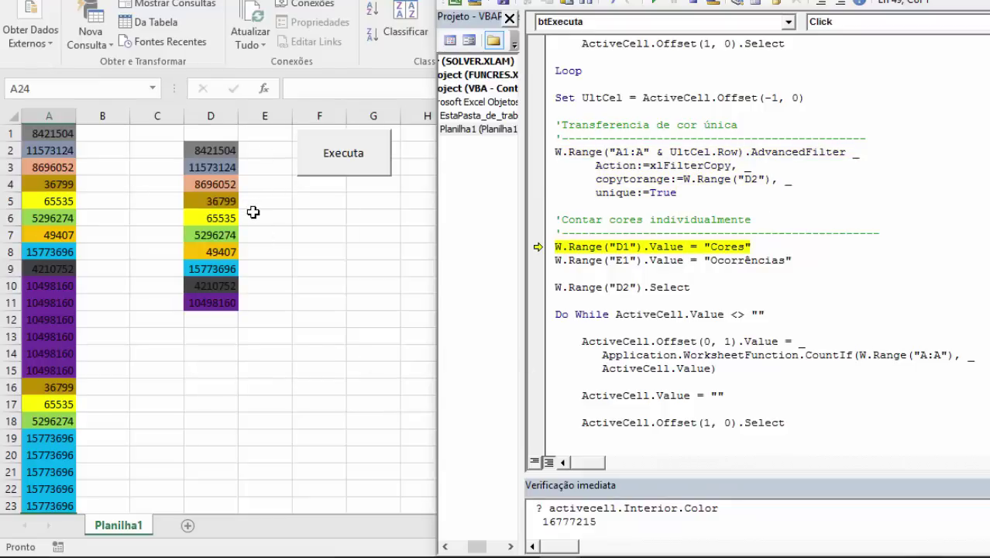
scroll(791, 261, "down", 1)
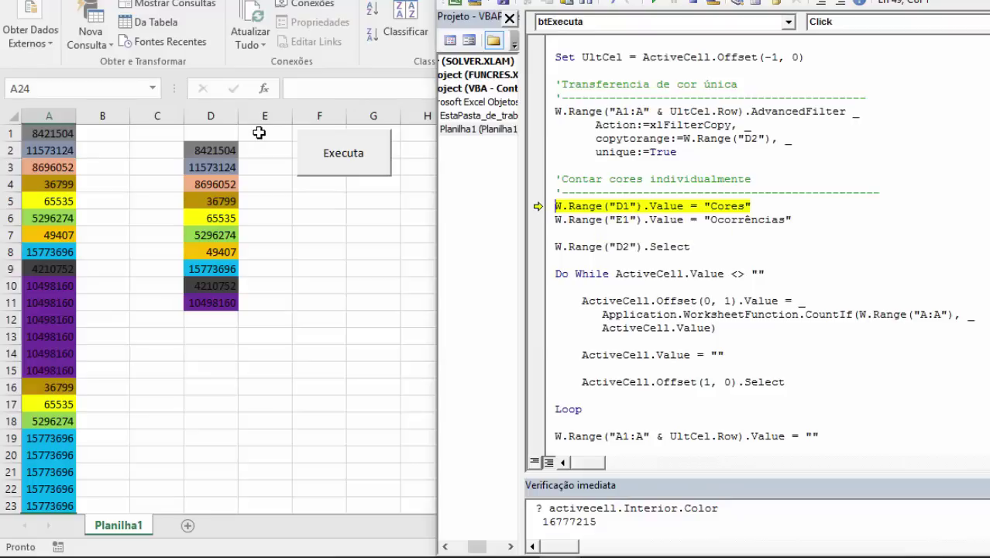
key("F8")
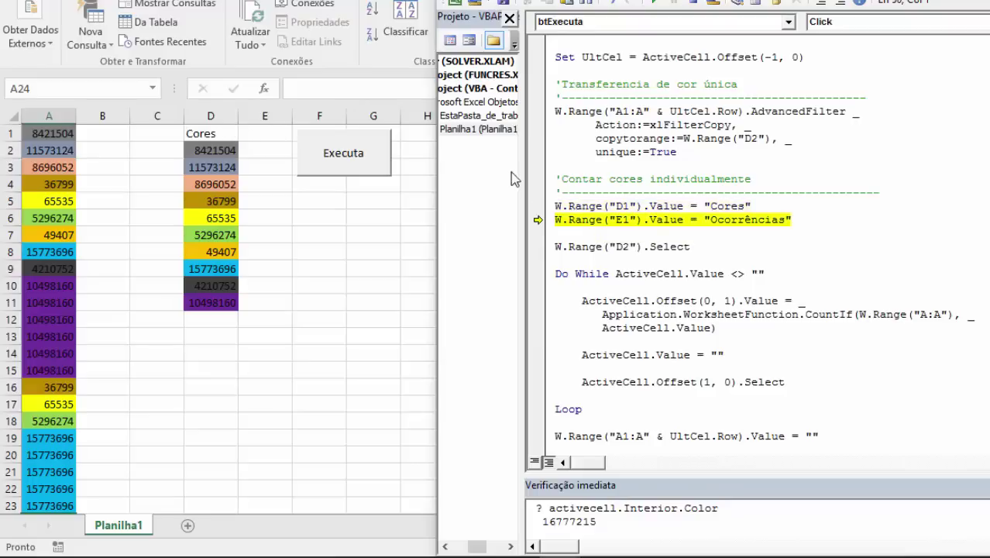
key("F8")
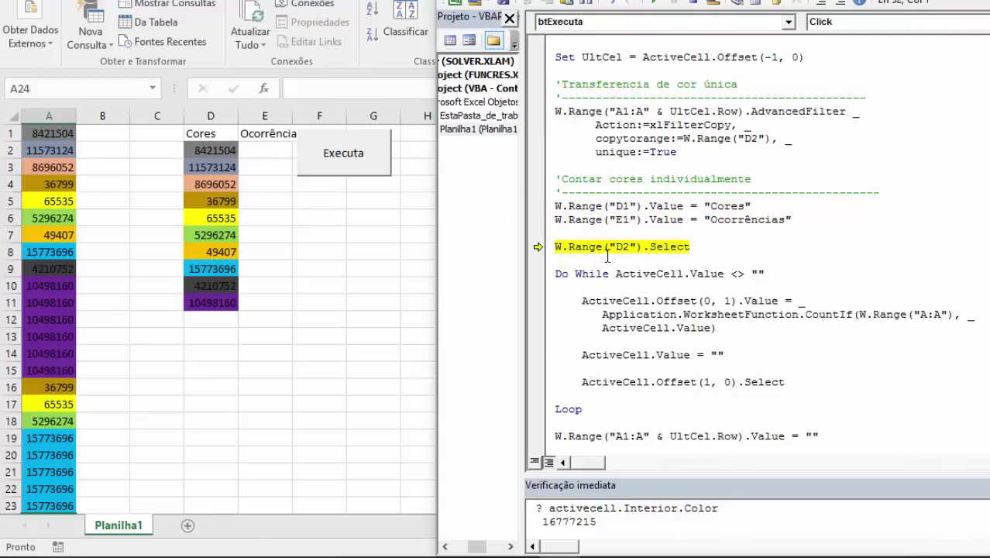
key("F8")
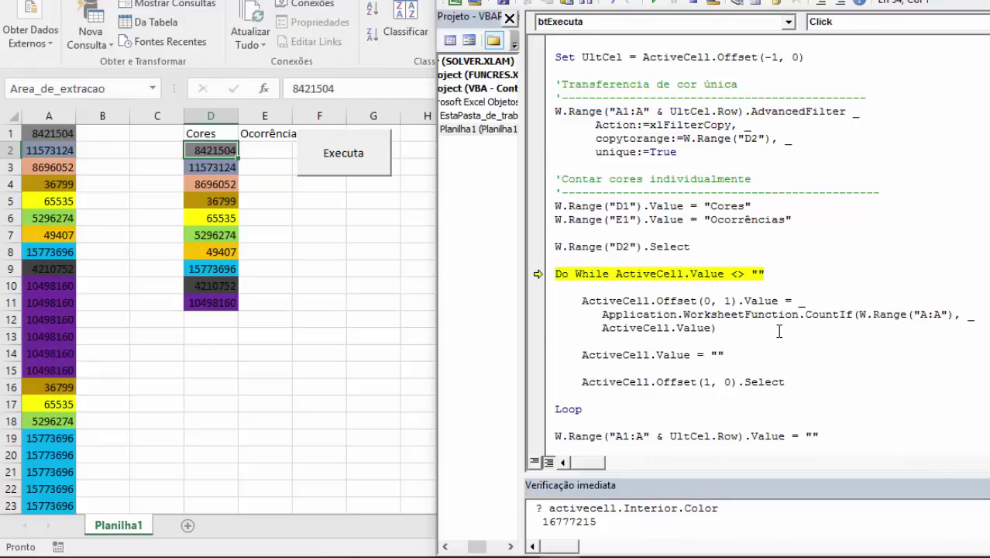
key("F8")
key("F8")
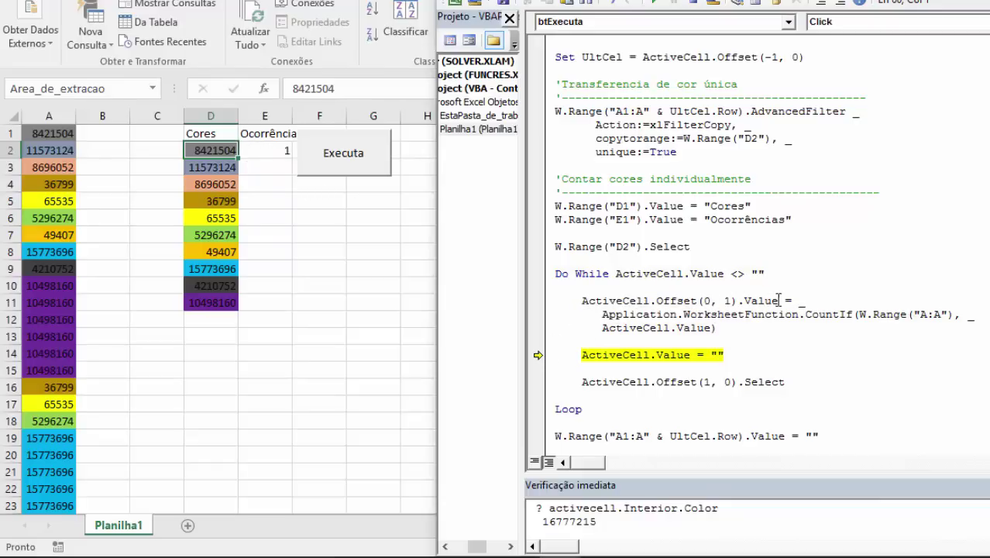
Highlight the CountIf statement's parts to explain them, then blank D2's code 8421504
left_click_drag(779, 300, 582, 302)
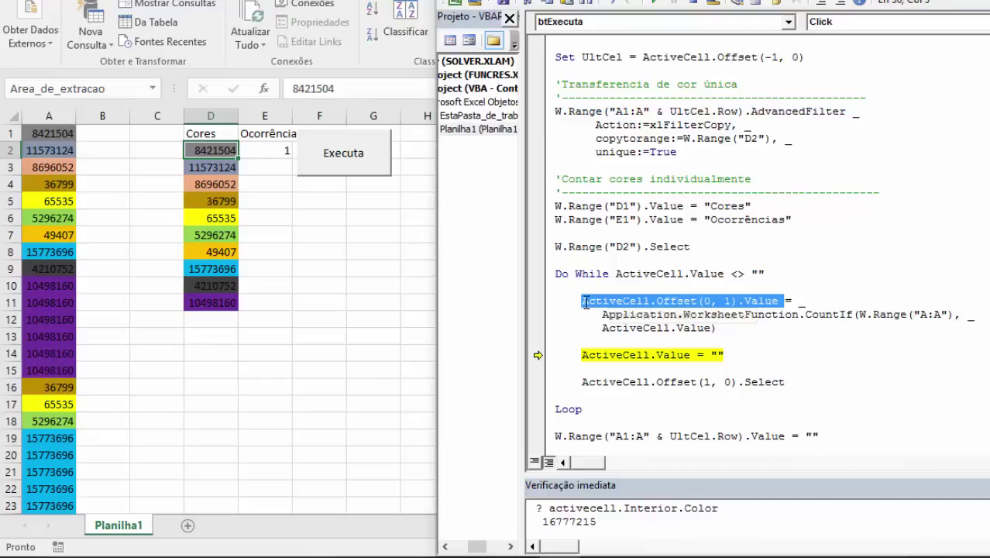
left_click(698, 315)
left_click_drag(602, 315, 941, 313)
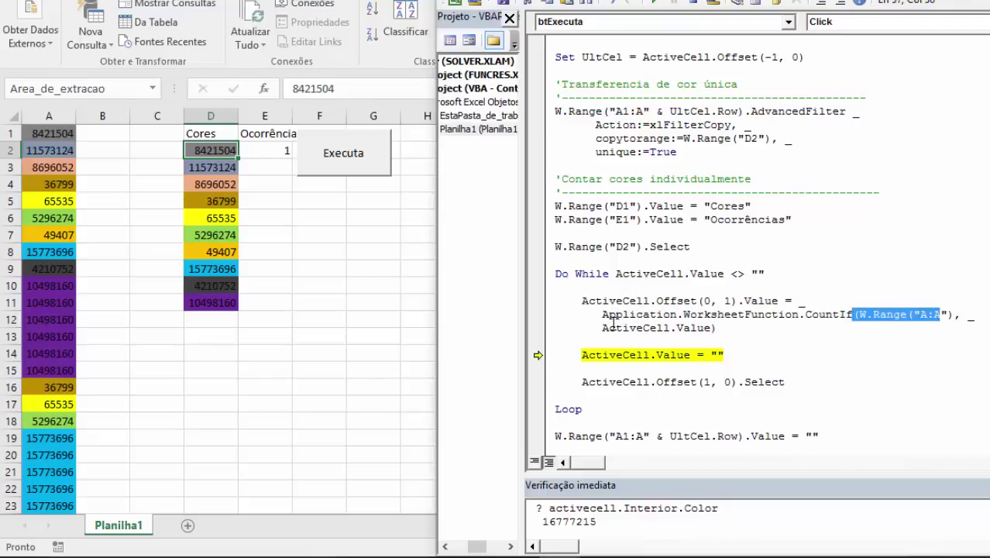
left_click_drag(602, 327, 707, 328)
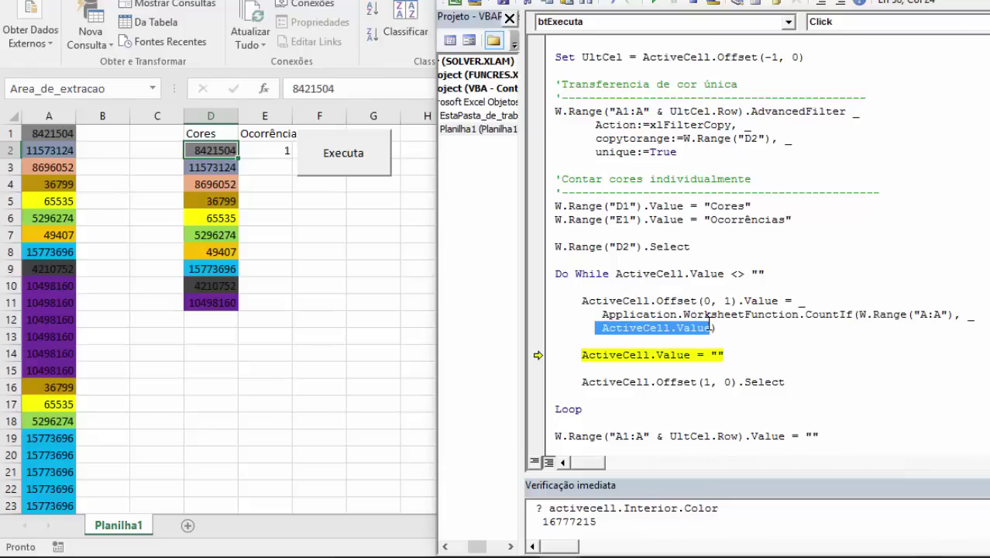
mouse_move(655, 355)
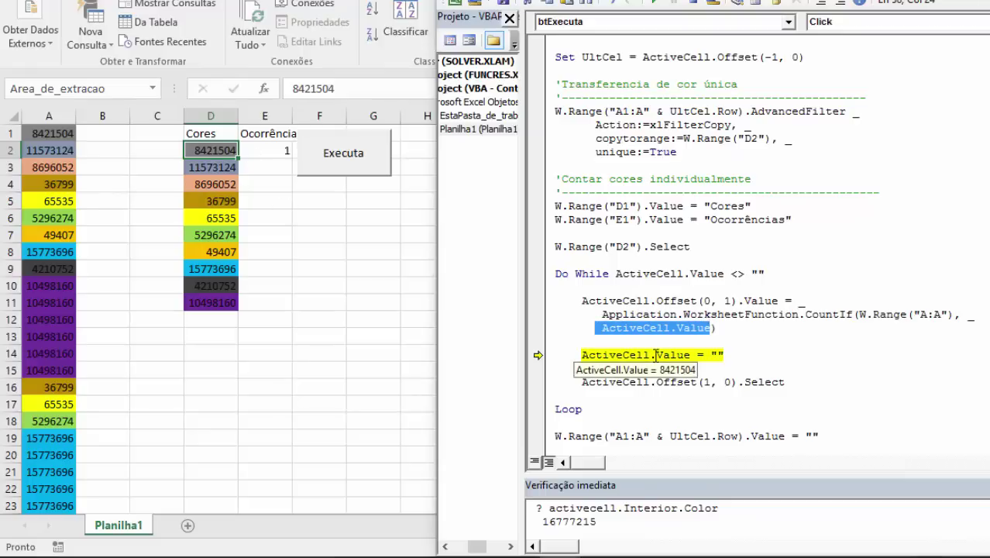
key("F8")
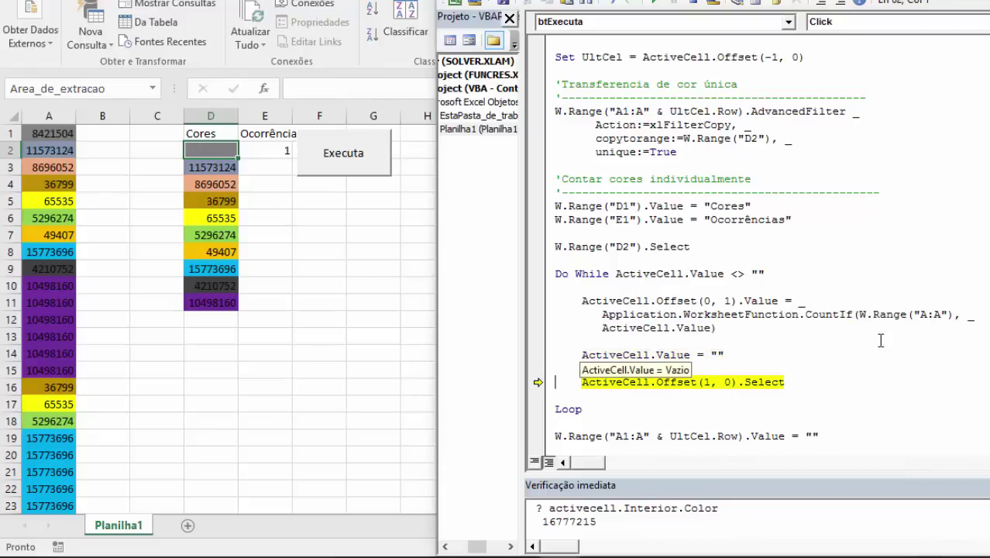
Step the loop until E2:E11 hold counts 1,1,1,2,2,2,1,6,1,6 and column D's codes are cleared
key("F8")
key("F8")
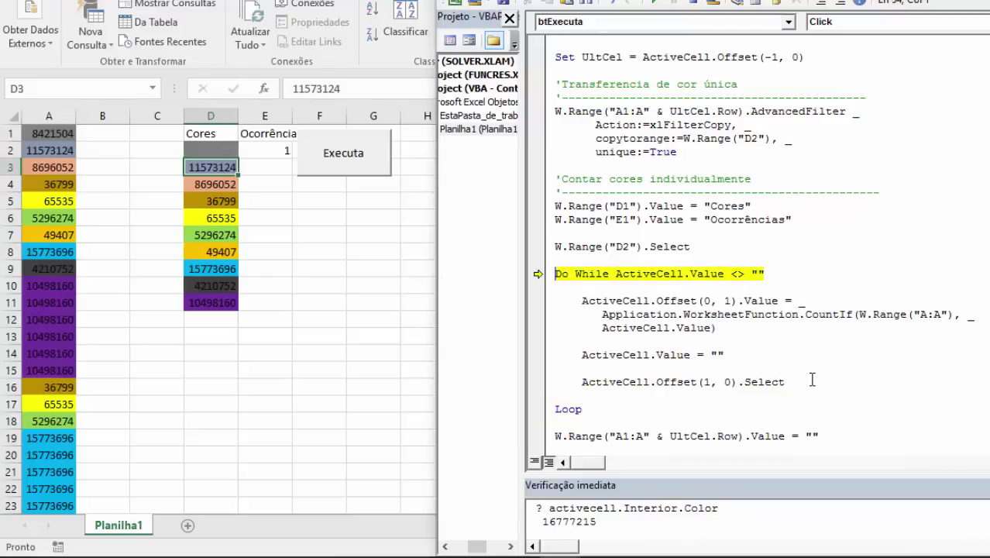
key("F8")
key("F8")
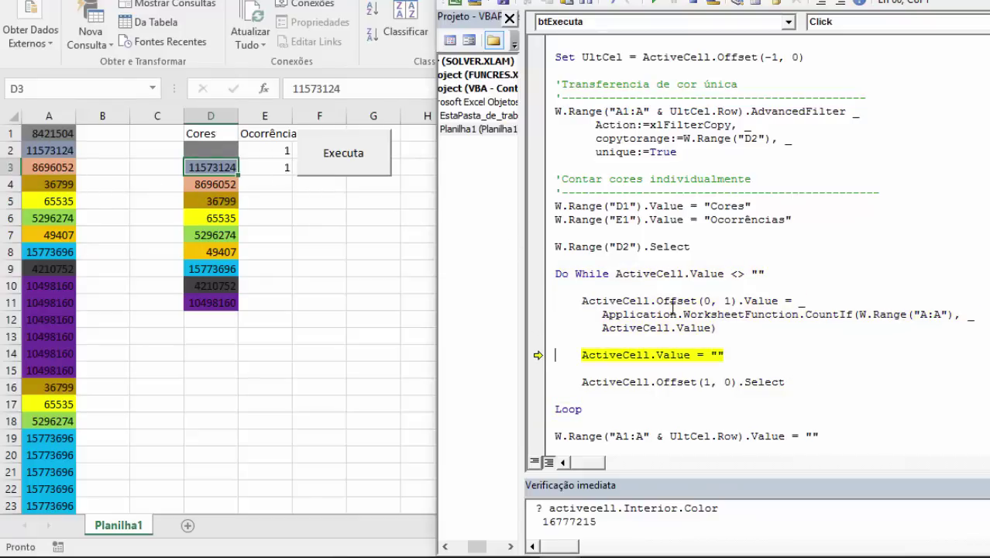
key("F8")
key("F8")
key("F8")
key("F8")
key("F8")
key("F8")
key("F8")
key("F8")
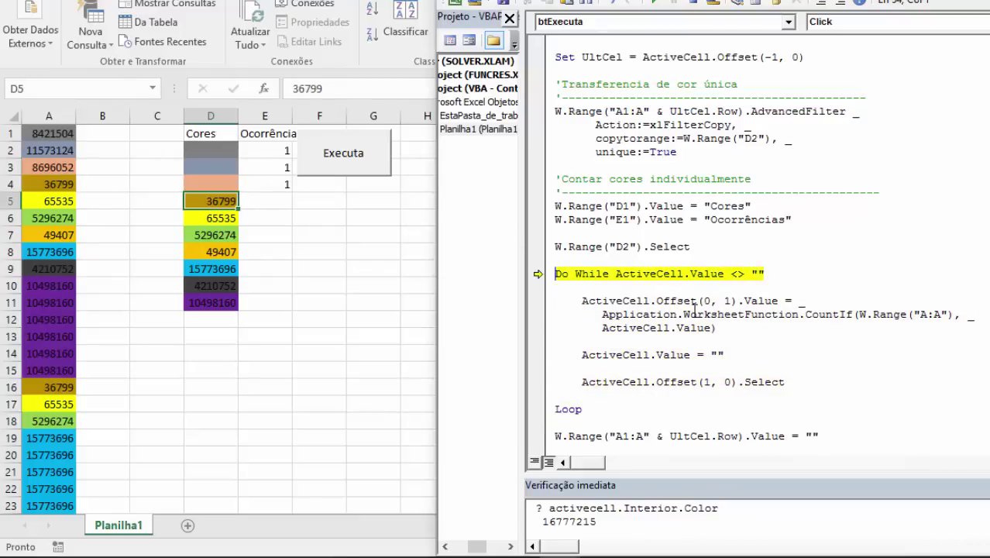
key("F8")
key("F8")
key("F8")
key("F8")
key("F8")
key("F8")
key("F8")
key("F8")
key("F8")
key("F8")
key("F8")
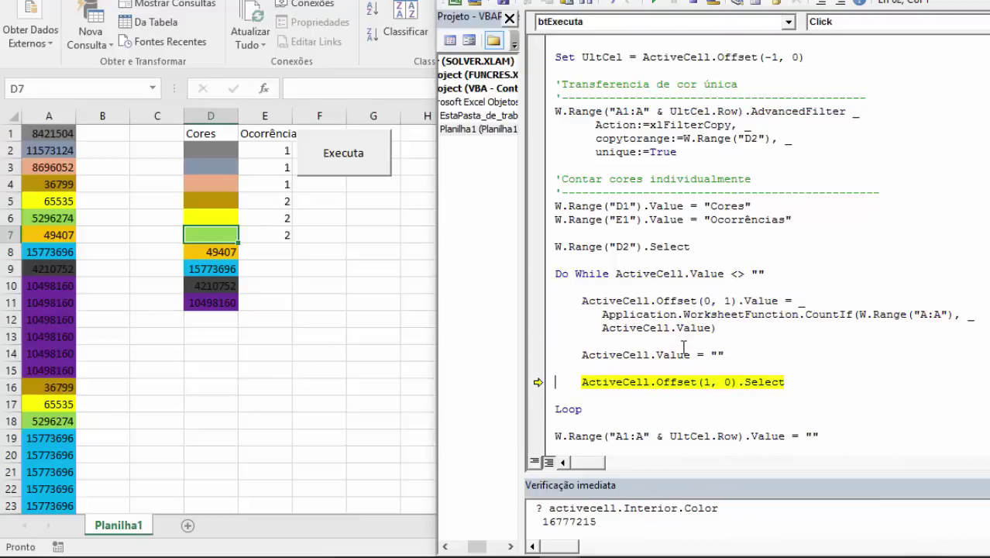
key("F8")
key("F8")
key("F8")
key("F8")
key("F8")
key("F8")
key("F8")
key("F8")
key("F8")
key("F8")
key("F8")
key("F8")
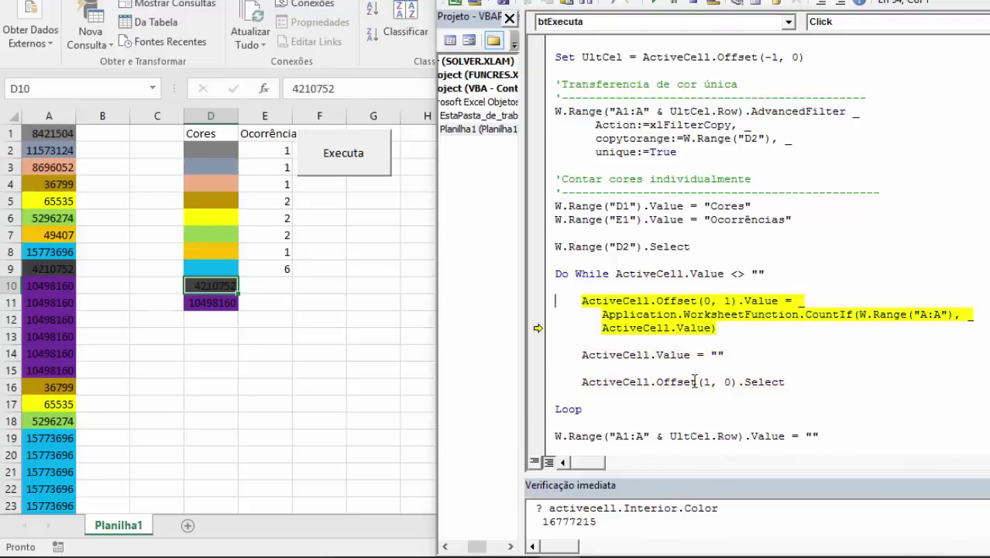
scroll(695, 380, "down", 2)
scroll(695, 364, "down", 1)
key("F8")
key("F8")
key("F8")
key("F8")
key("F8")
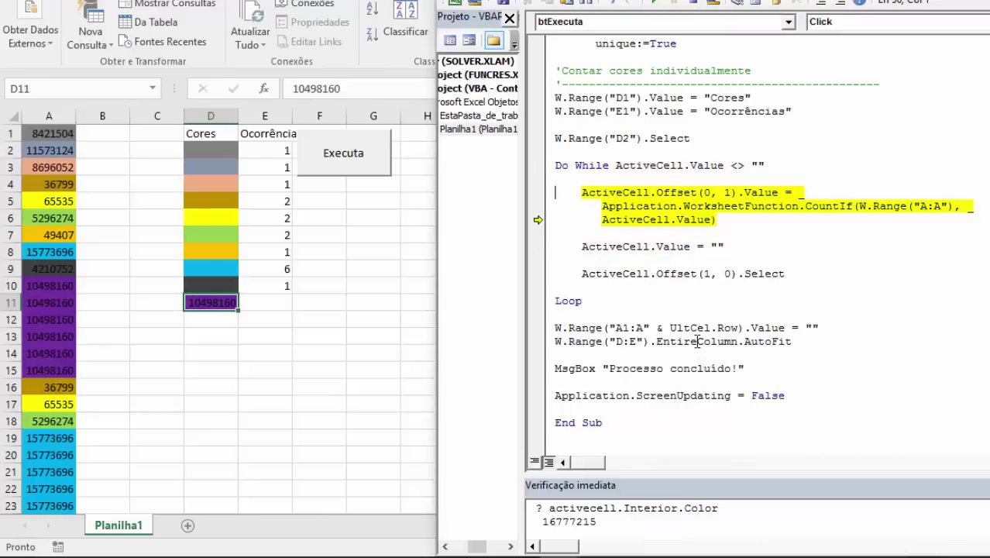
key("F8")
key("F8")
key("F8")
key("F8")
key("F8")
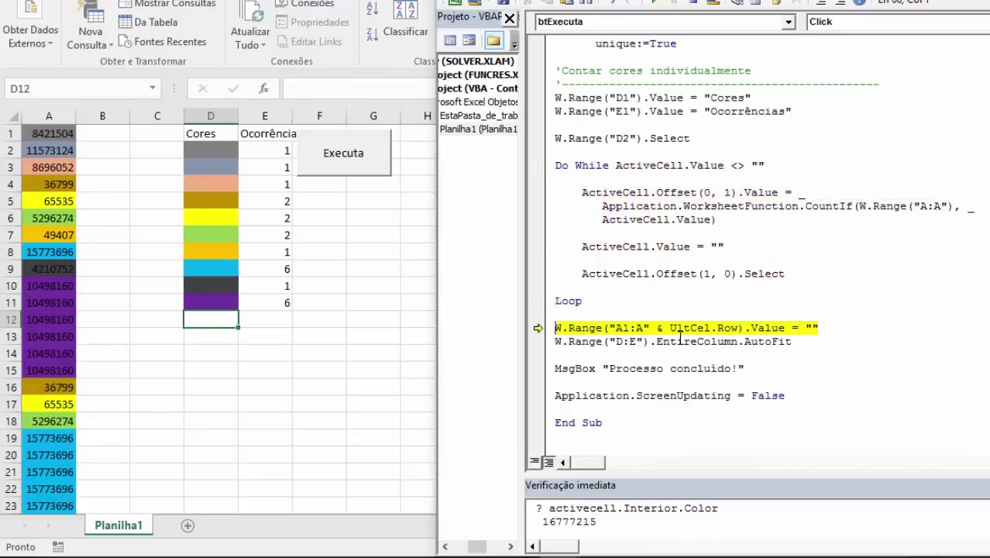
key("F8")
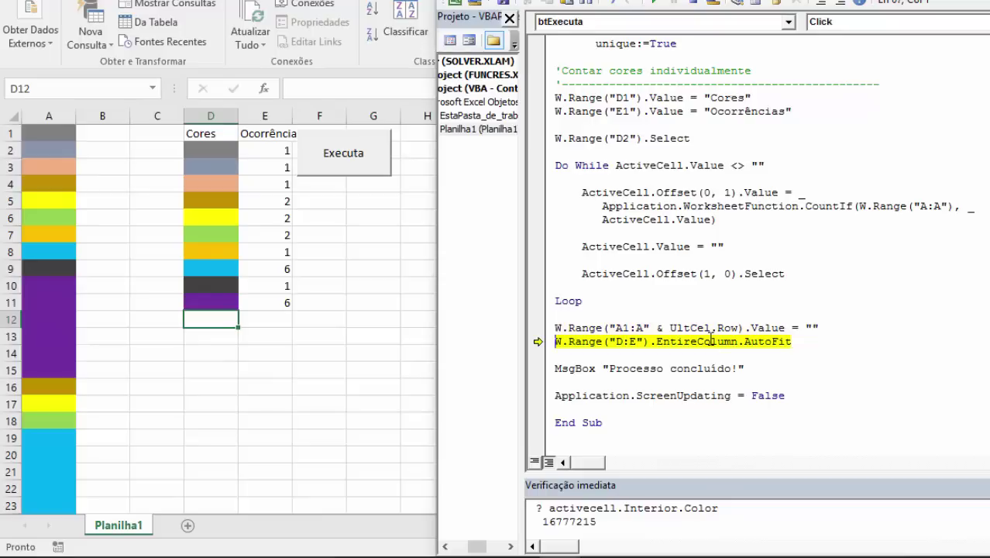
Autofit columns D:E, acknowledge the 'Processo concluído!' message, finish the macro and return to the worksheet
key("F8")
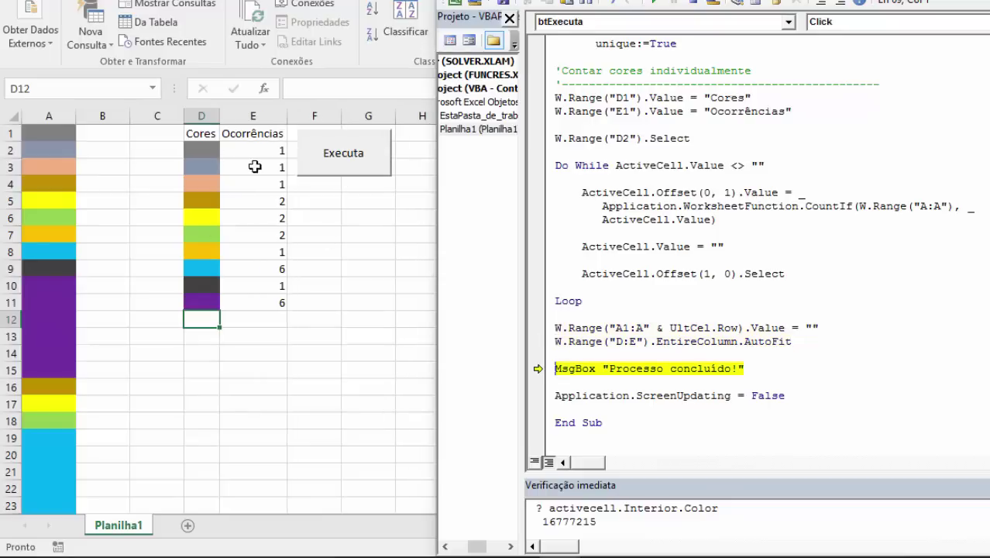
key("F8")
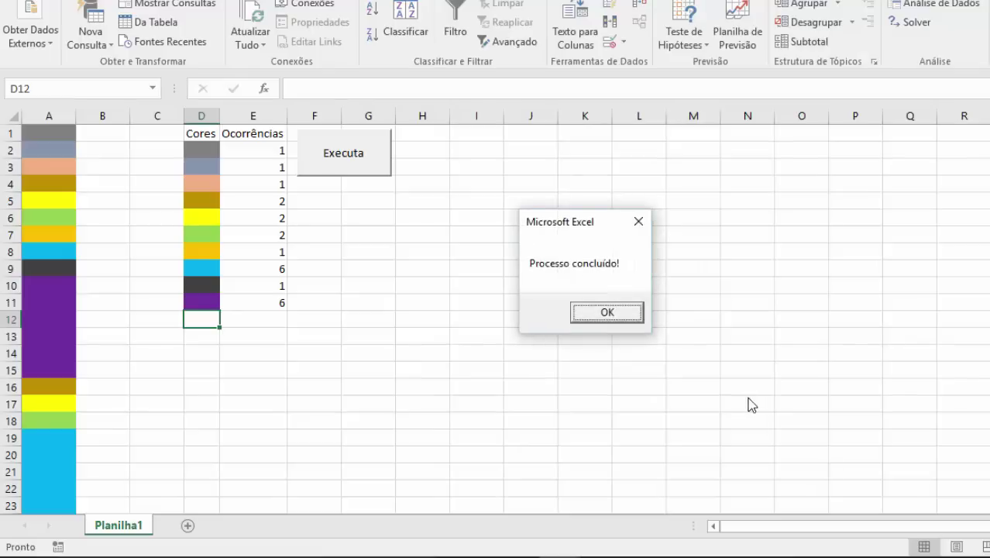
left_click(620, 313)
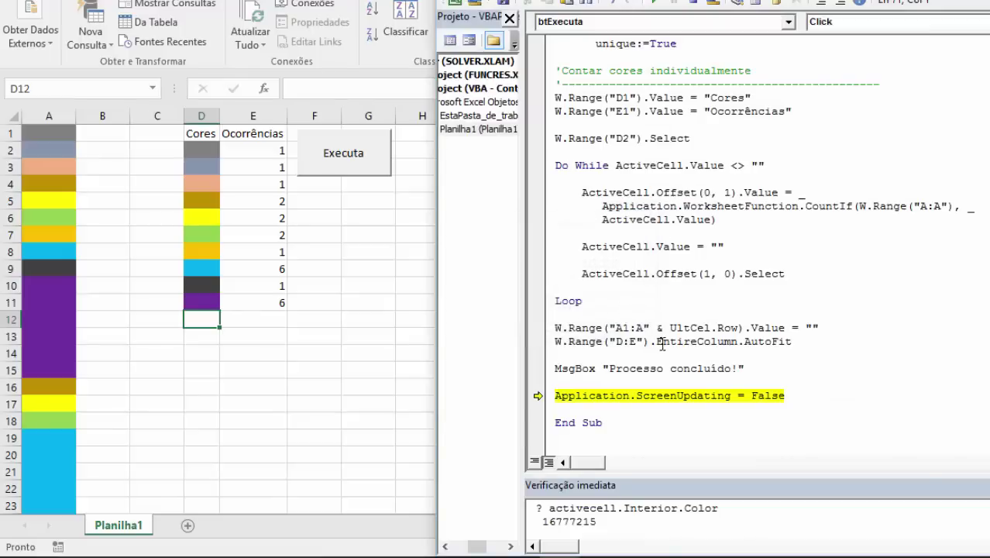
key("F8")
key("F8")
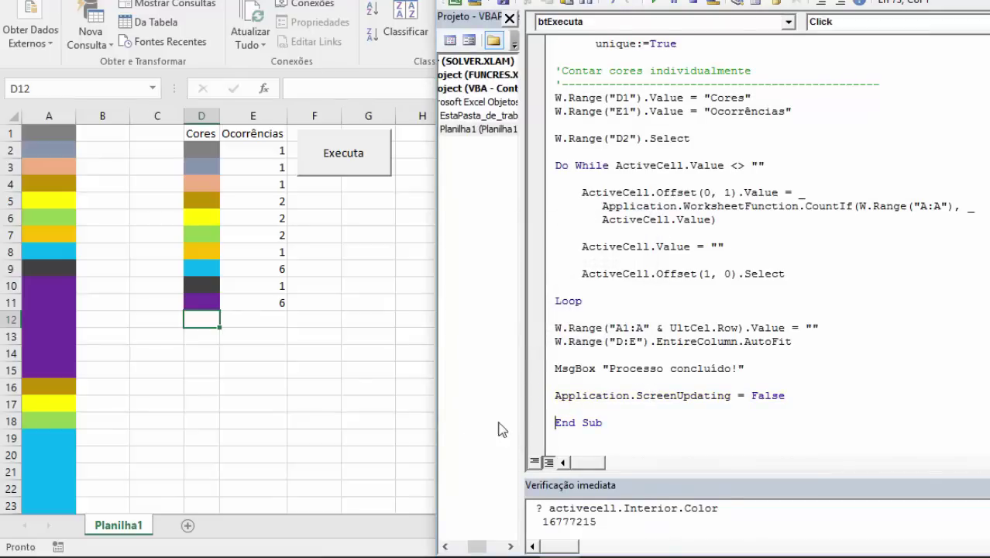
left_click(277, 322)
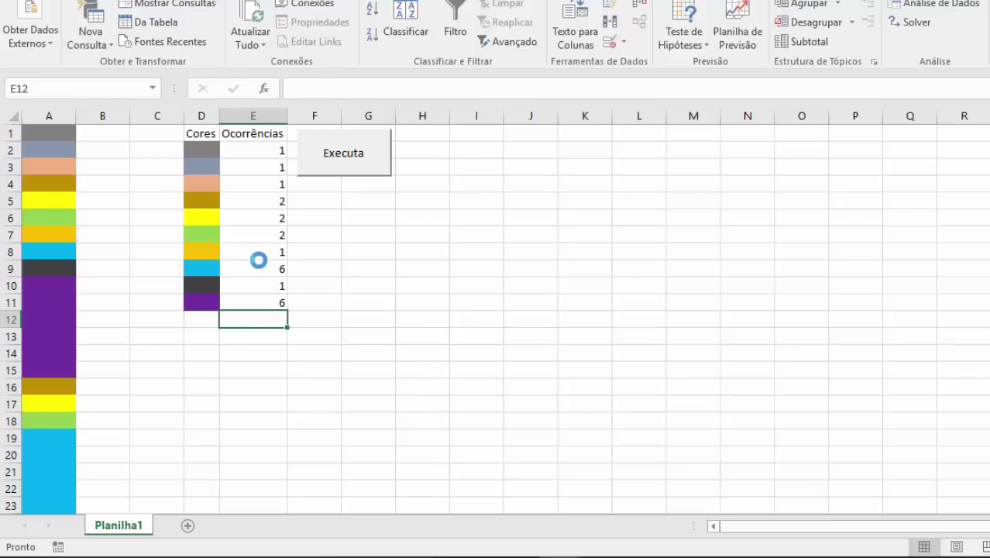
Clear the contents of columns D and E
left_click_drag(209, 117, 232, 120)
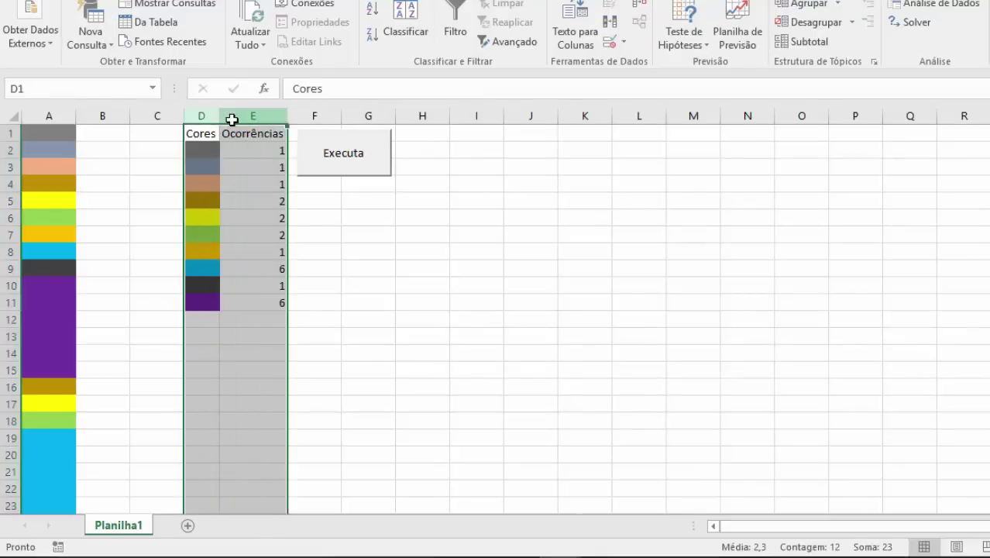
key("Delete")
left_click(376, 322)
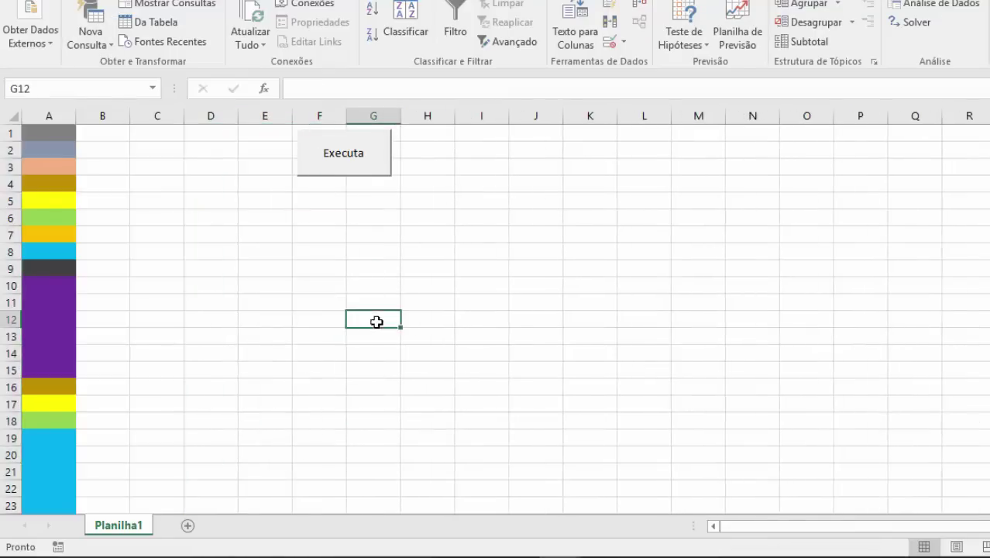
Rerun the colour-count macro with the Executa button and dismiss its completion message
left_click(363, 158)
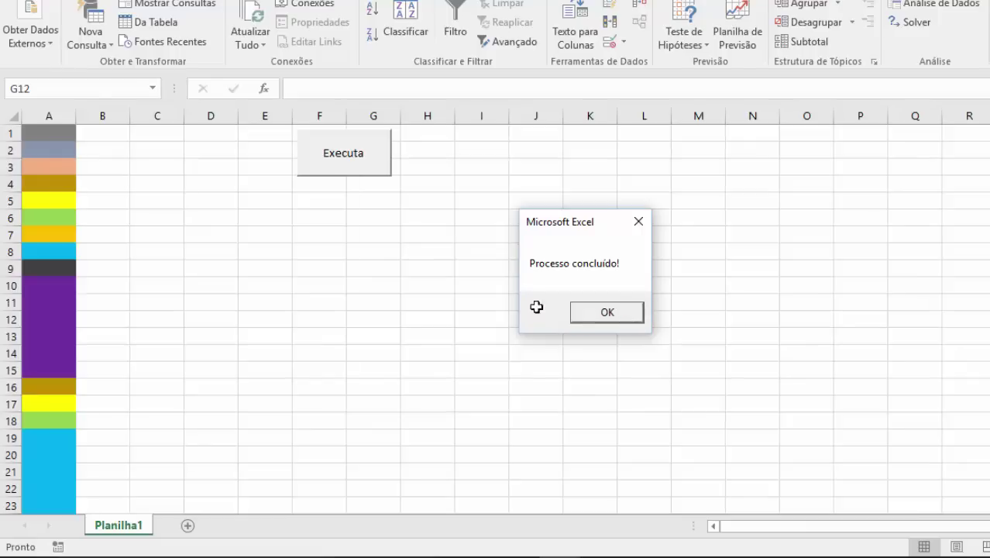
key("Return")
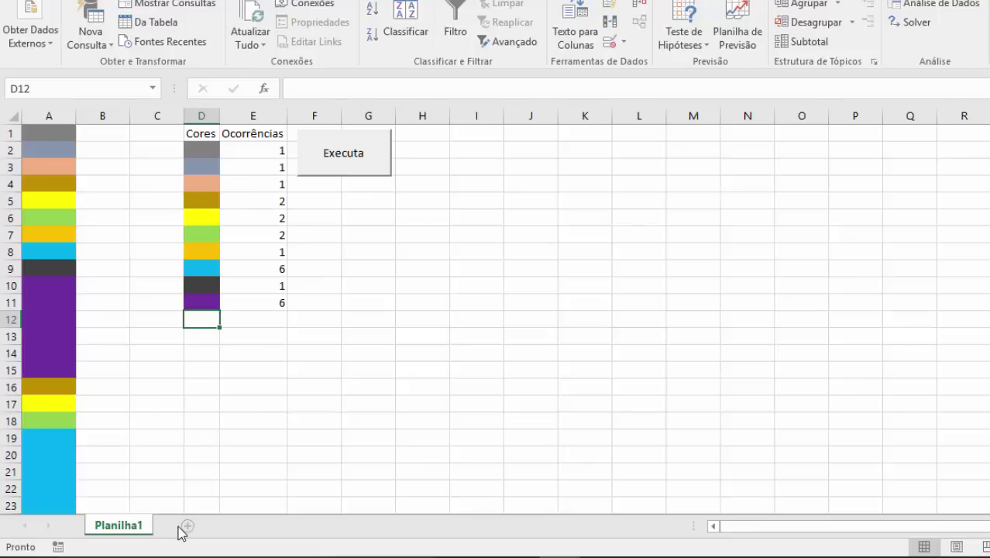
left_click(303, 416)
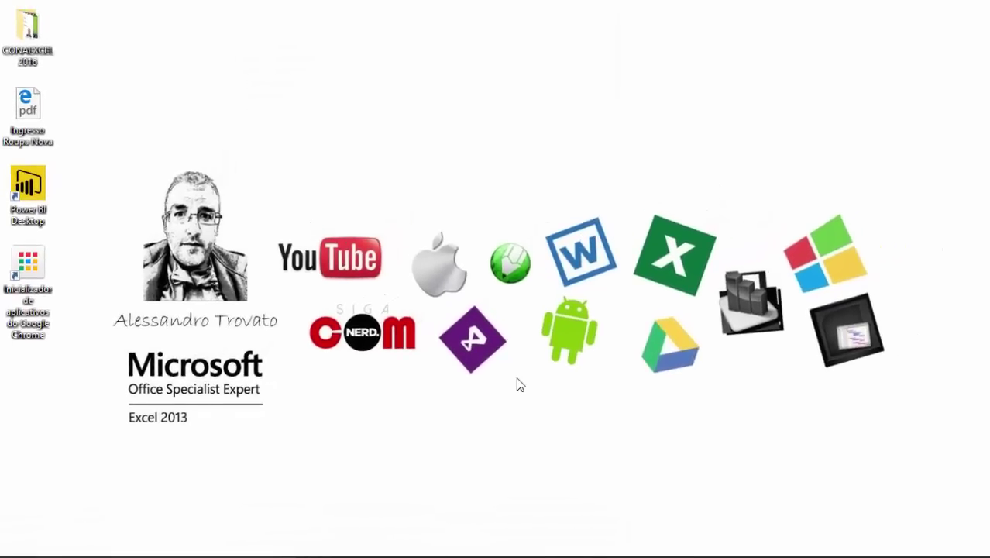
left_click(393, 553)
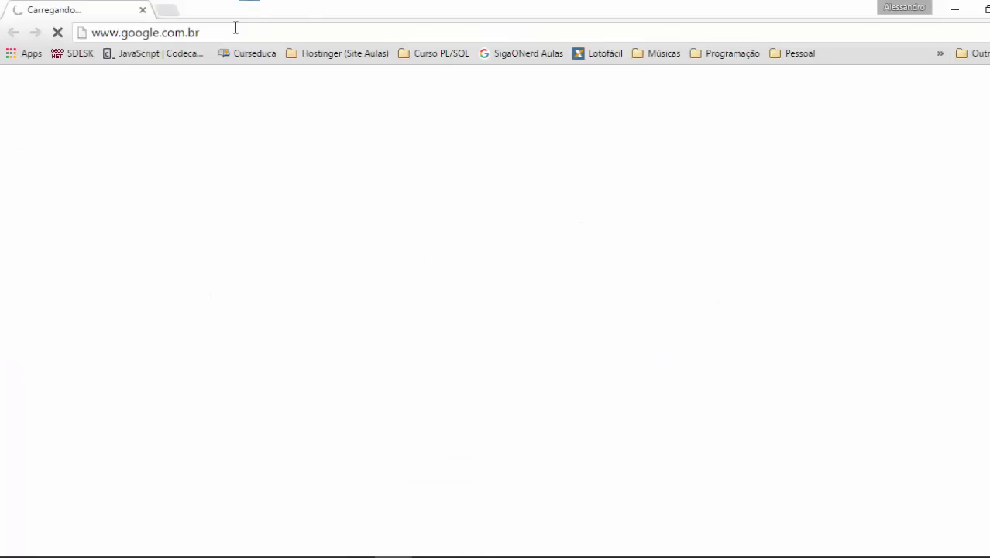
left_click(237, 29)
type("www.si")
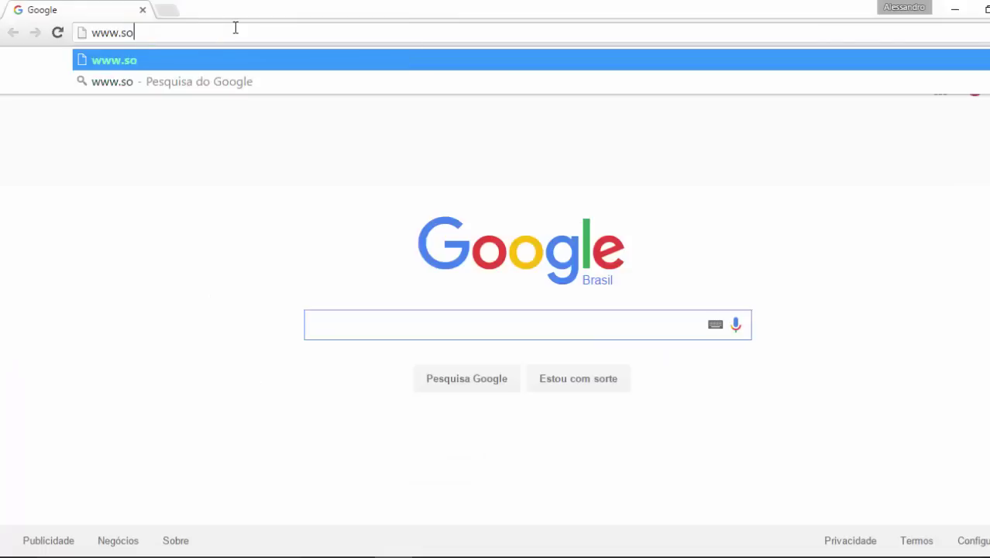
type("gaonerd.com")
key("Return")
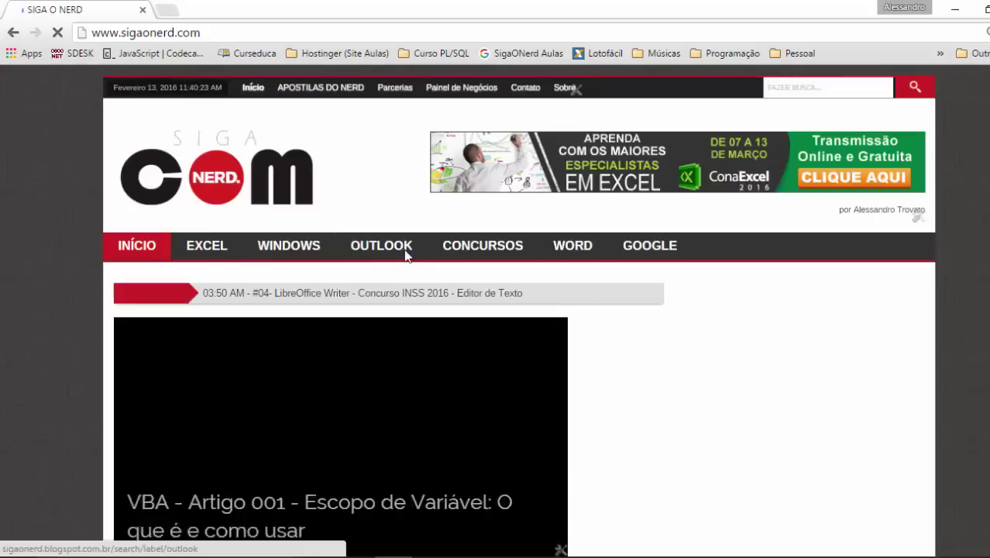
scroll(608, 329, "down", 2)
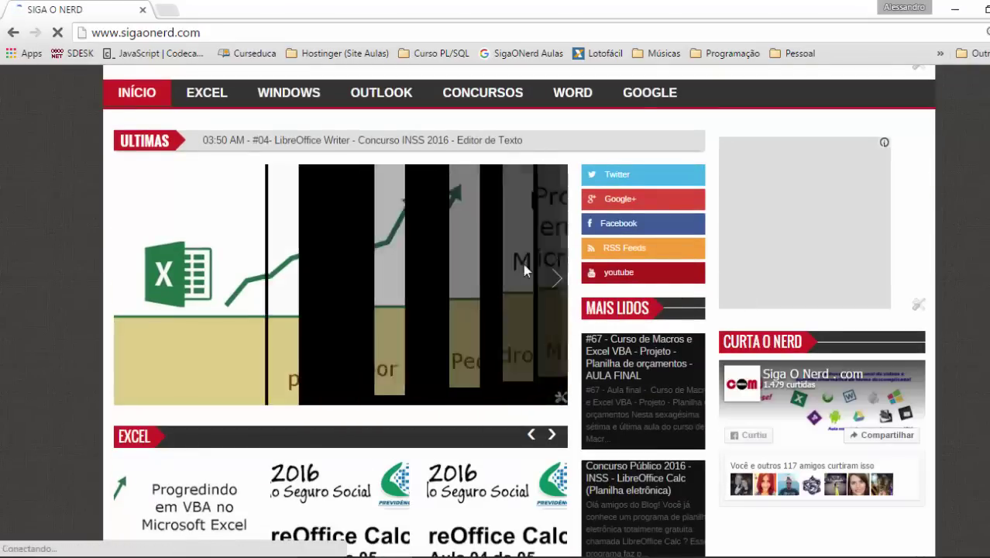
scroll(627, 331, "up", 2)
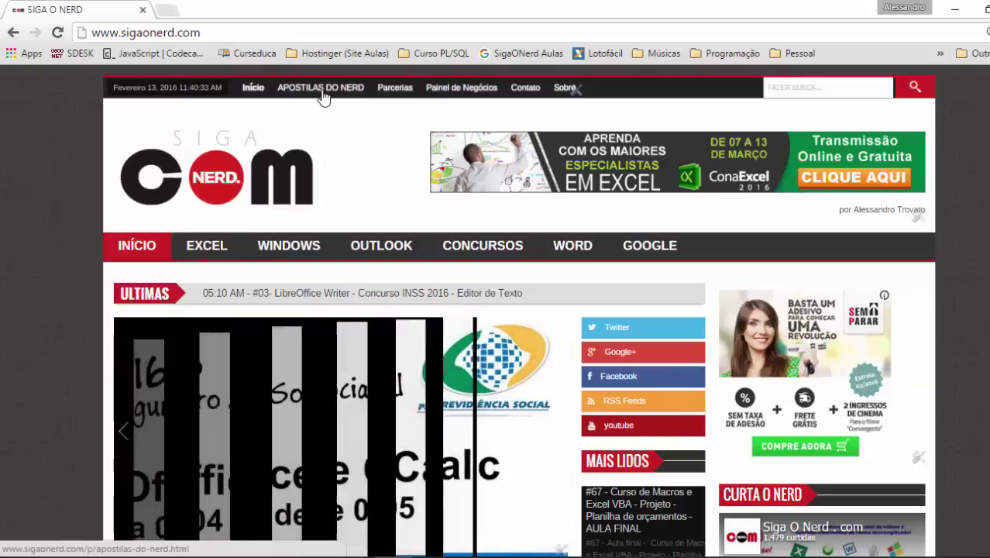
Open the Apostilas do Nerd page and browse its Excel handout and lesson lists
left_click(323, 91)
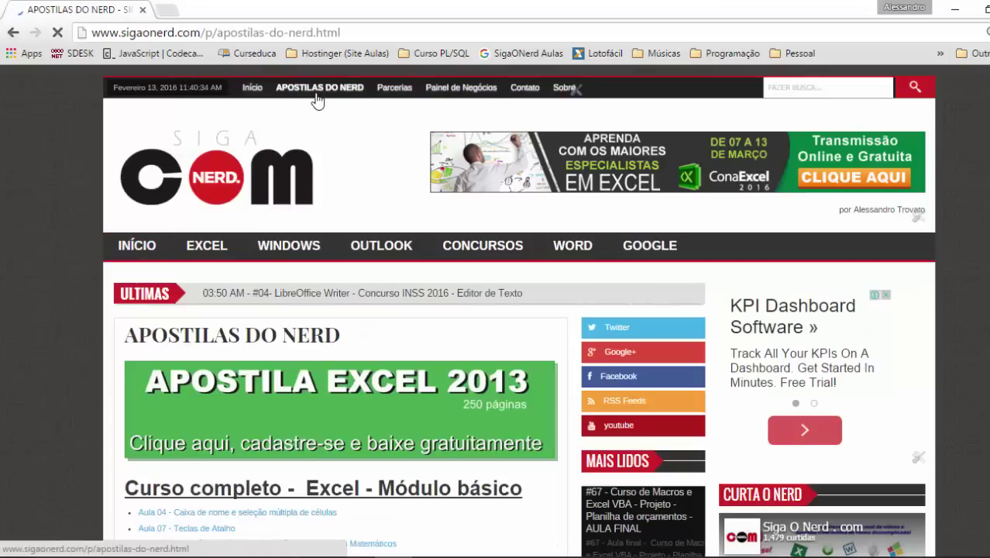
scroll(306, 194, "down", 2)
scroll(299, 352, "down", 7)
scroll(297, 347, "down", 5)
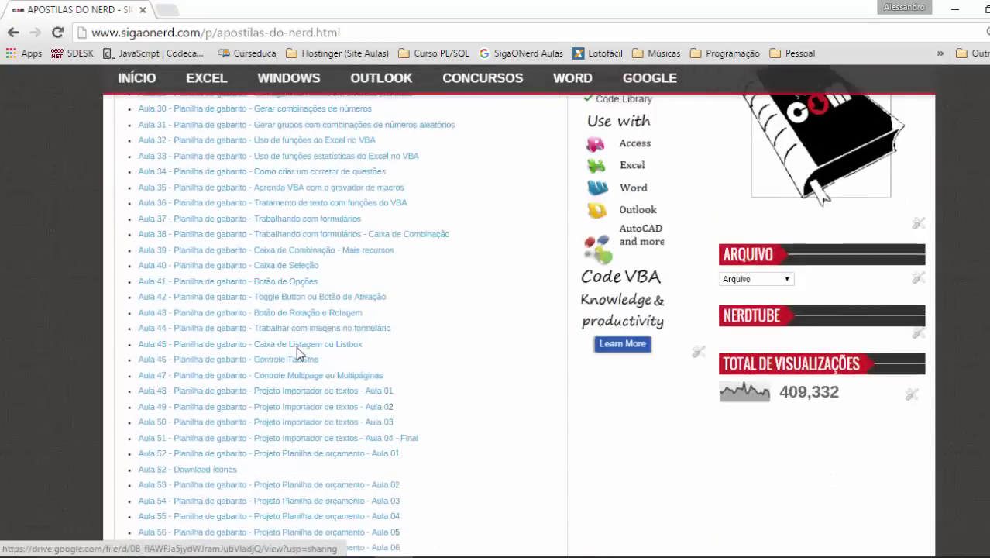
scroll(297, 347, "down", 5)
scroll(297, 347, "down", 5)
scroll(295, 346, "down", 5)
scroll(294, 351, "up", 8)
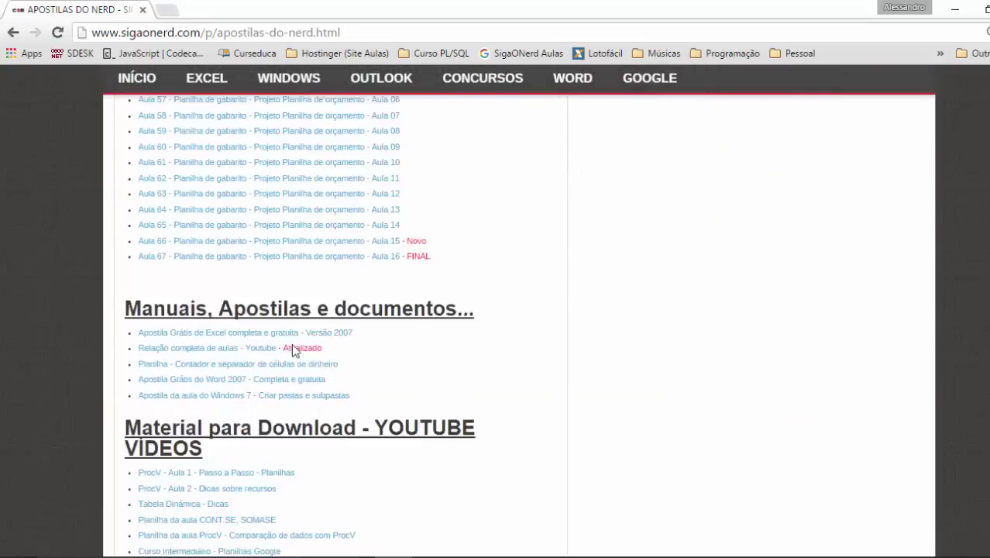
scroll(293, 350, "up", 8)
scroll(293, 350, "up", 8)
scroll(293, 351, "up", 5)
scroll(293, 350, "down", 8)
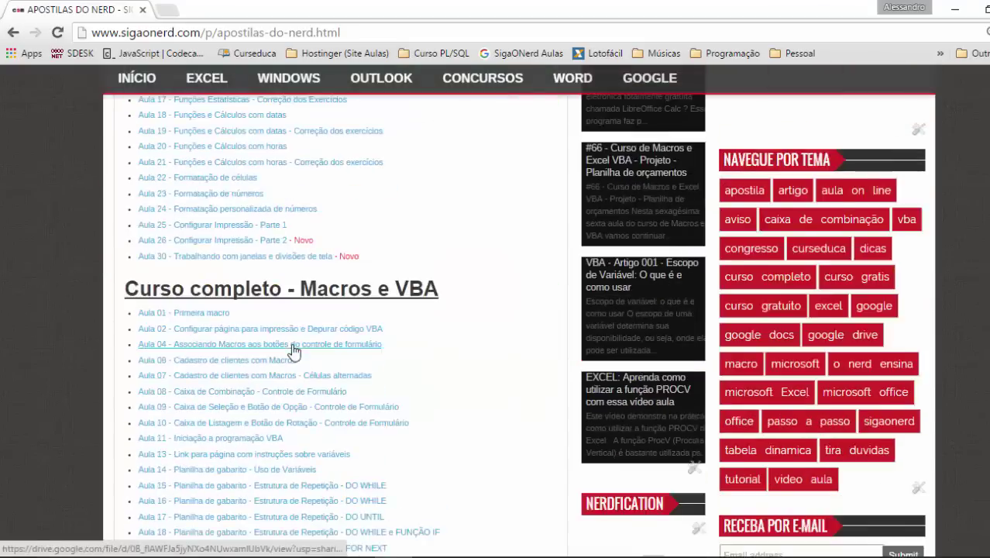
scroll(293, 350, "down", 4)
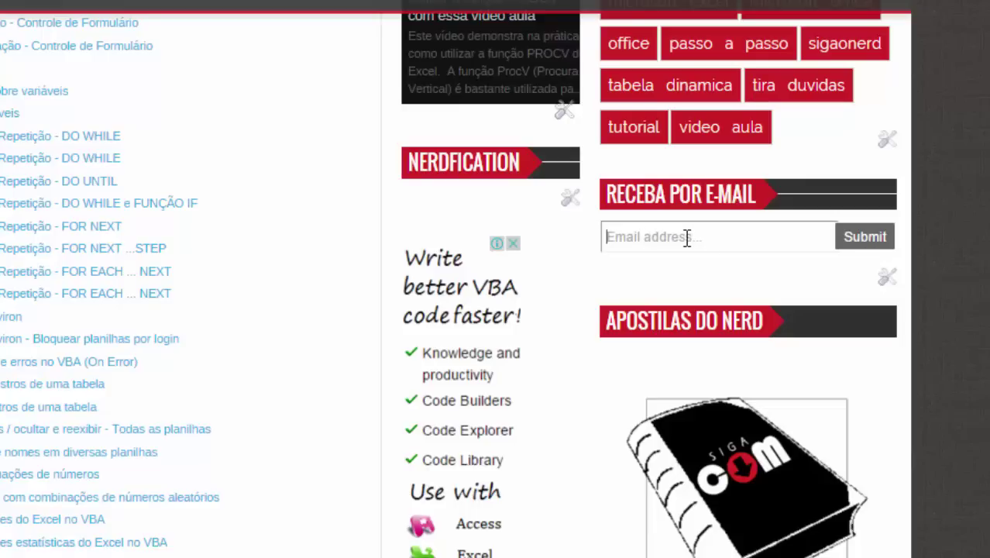
Return to the top of the page and follow the ConaExcel 2016 banner link
scroll(190, 268, "up", 2)
scroll(157, 255, "up", 5)
scroll(167, 264, "up", 10)
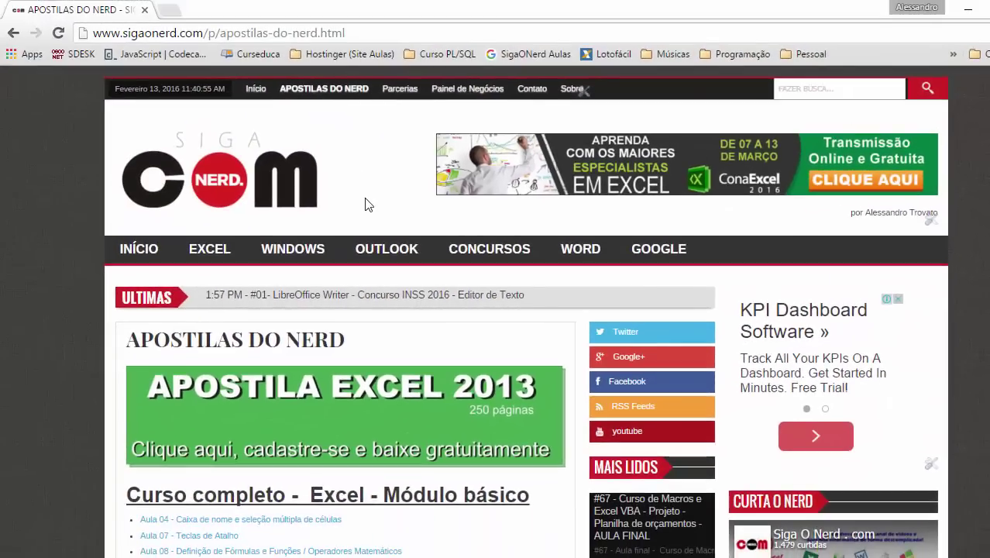
left_click(647, 171)
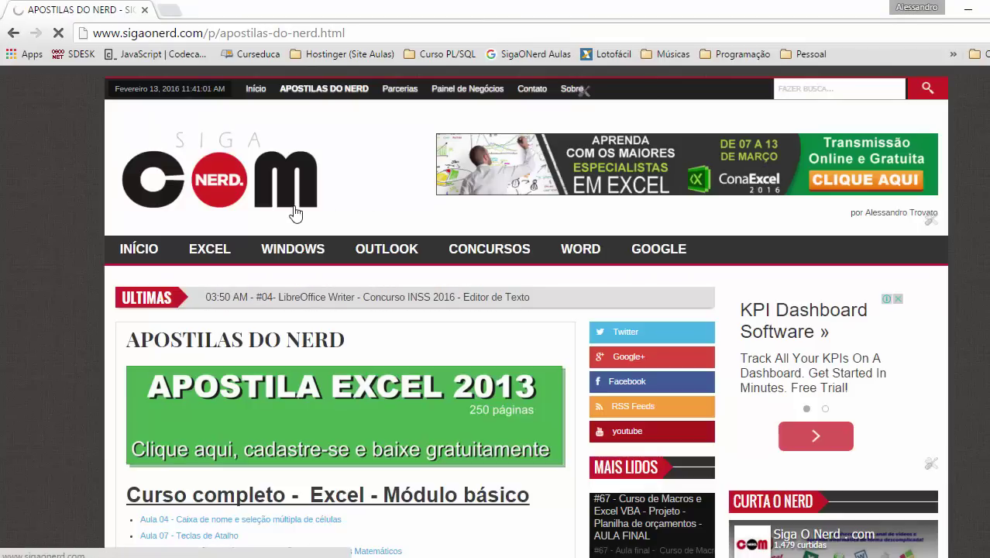